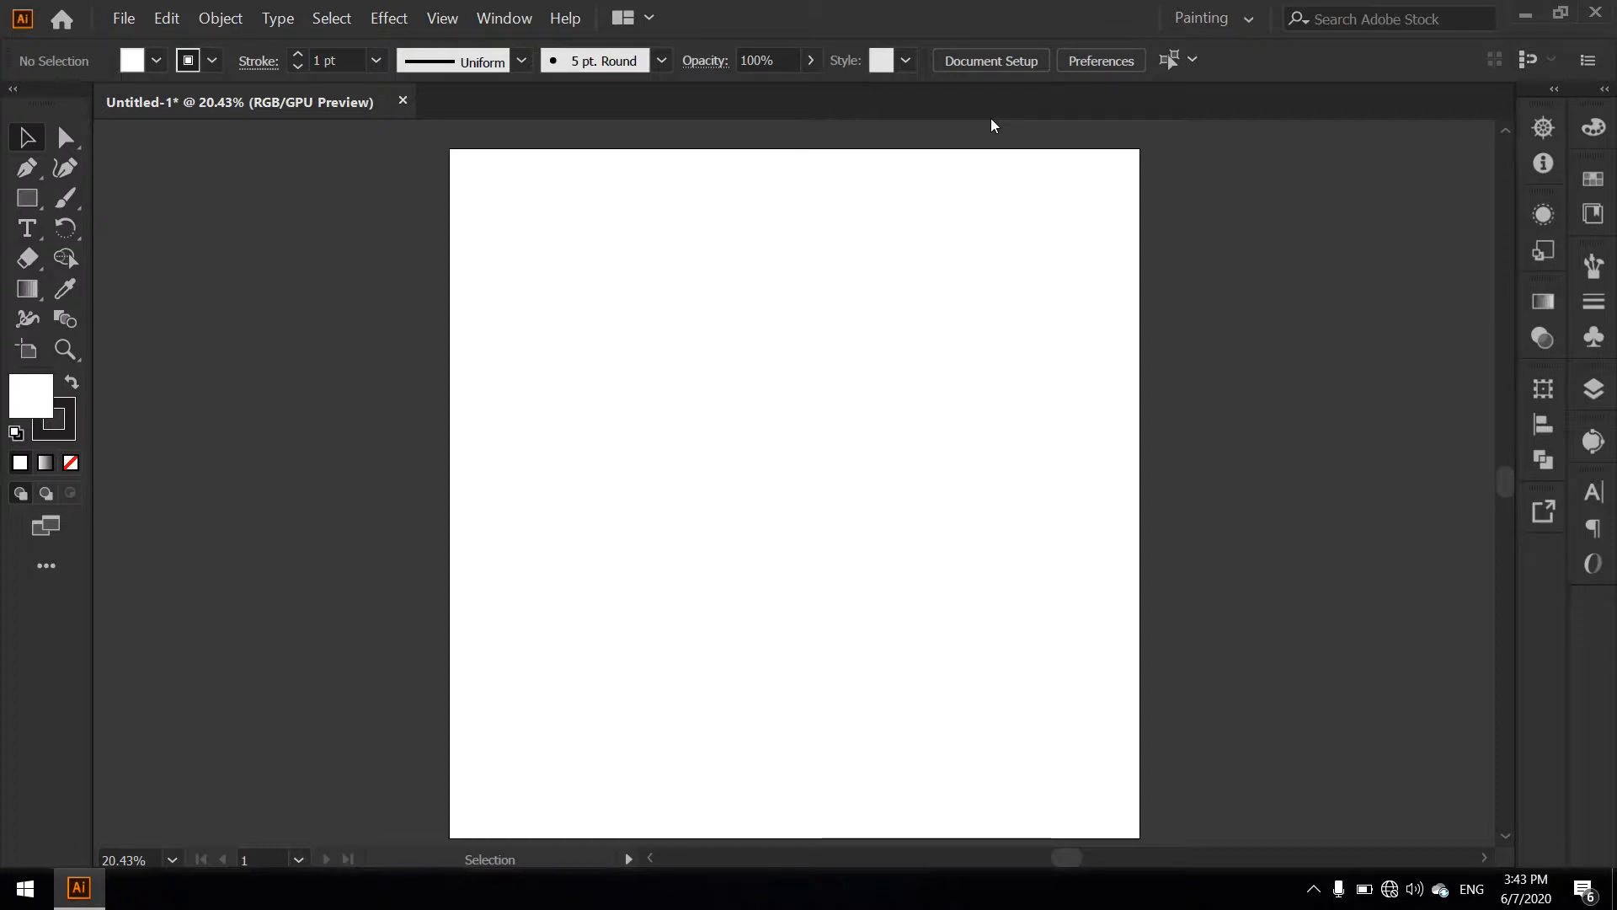
Switch the toolbar to a single column and back, and expand and re-collapse the panel dock
left_click(12, 89)
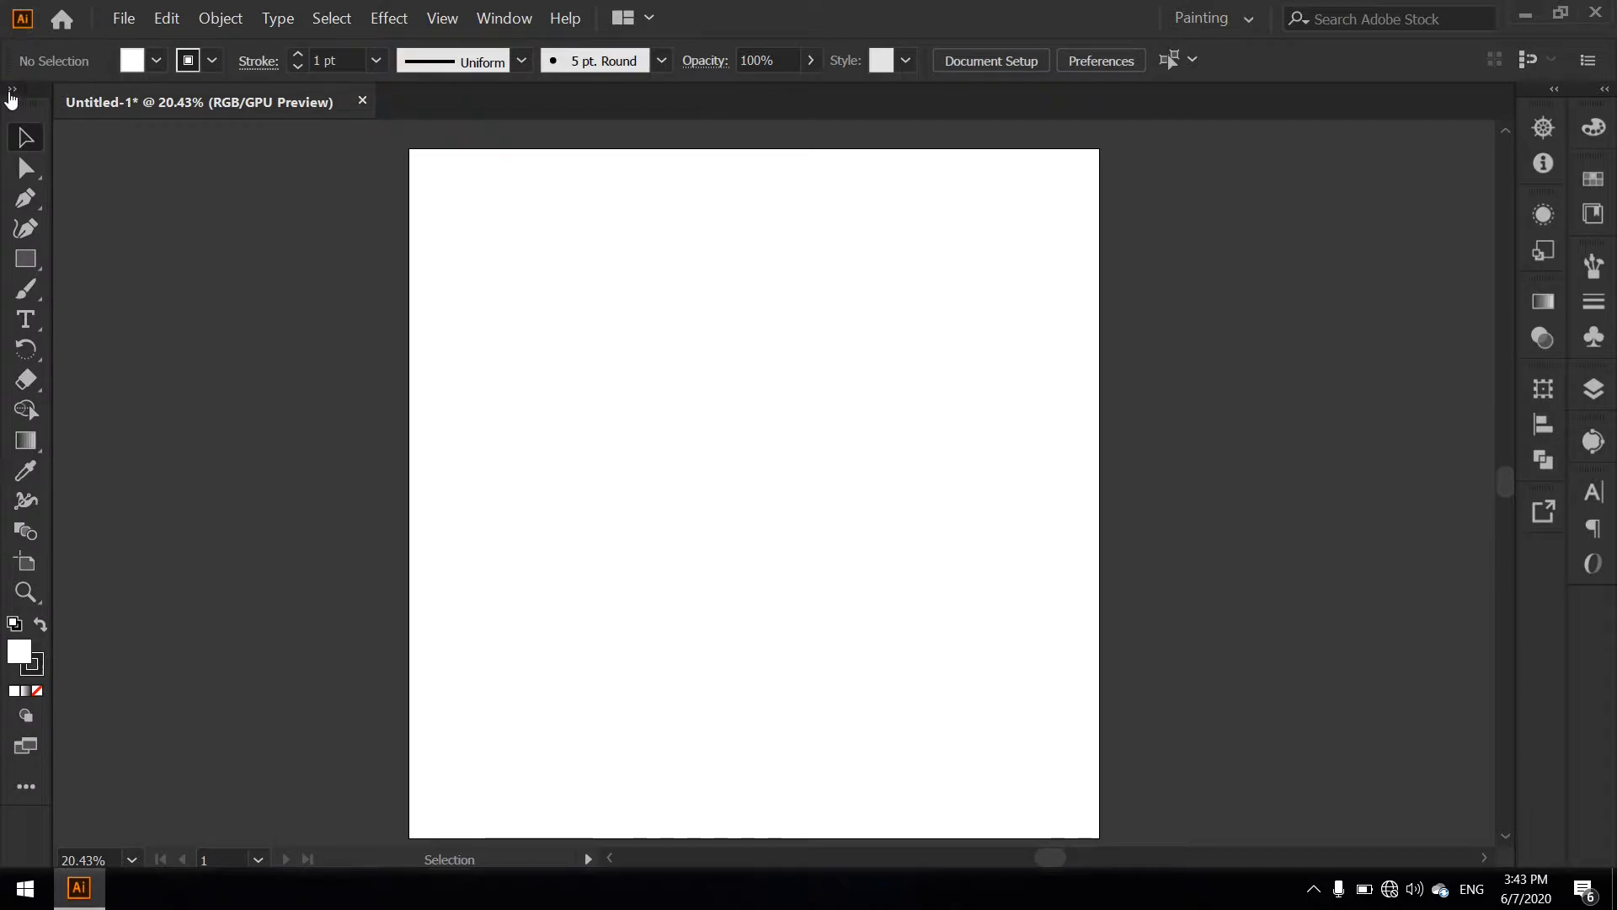
left_click(11, 90)
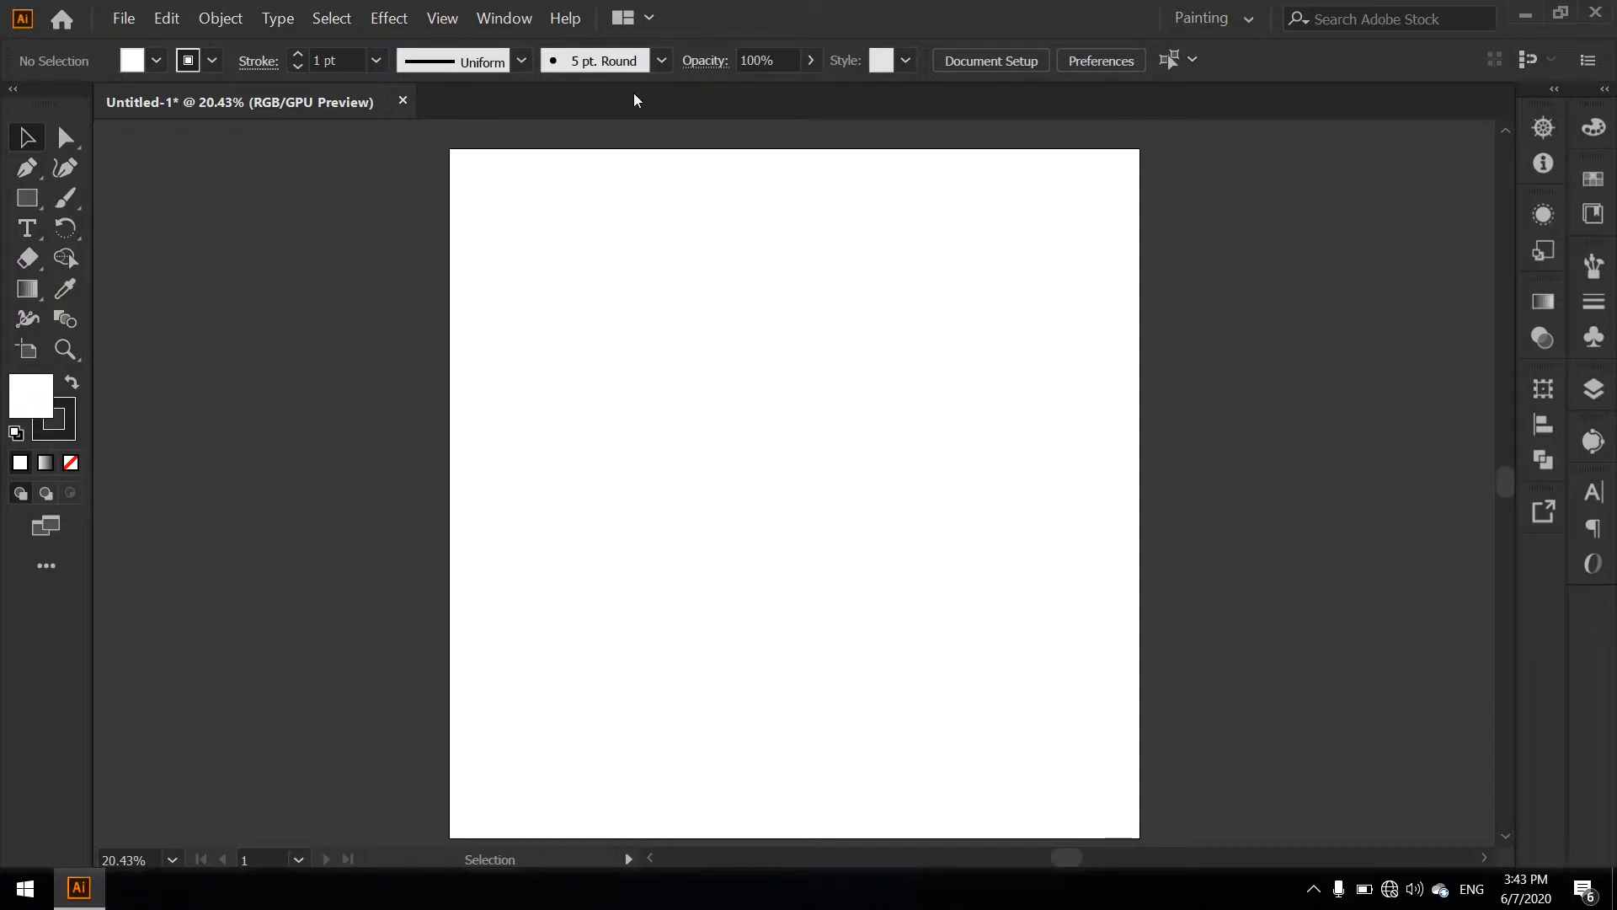
left_click(1553, 91)
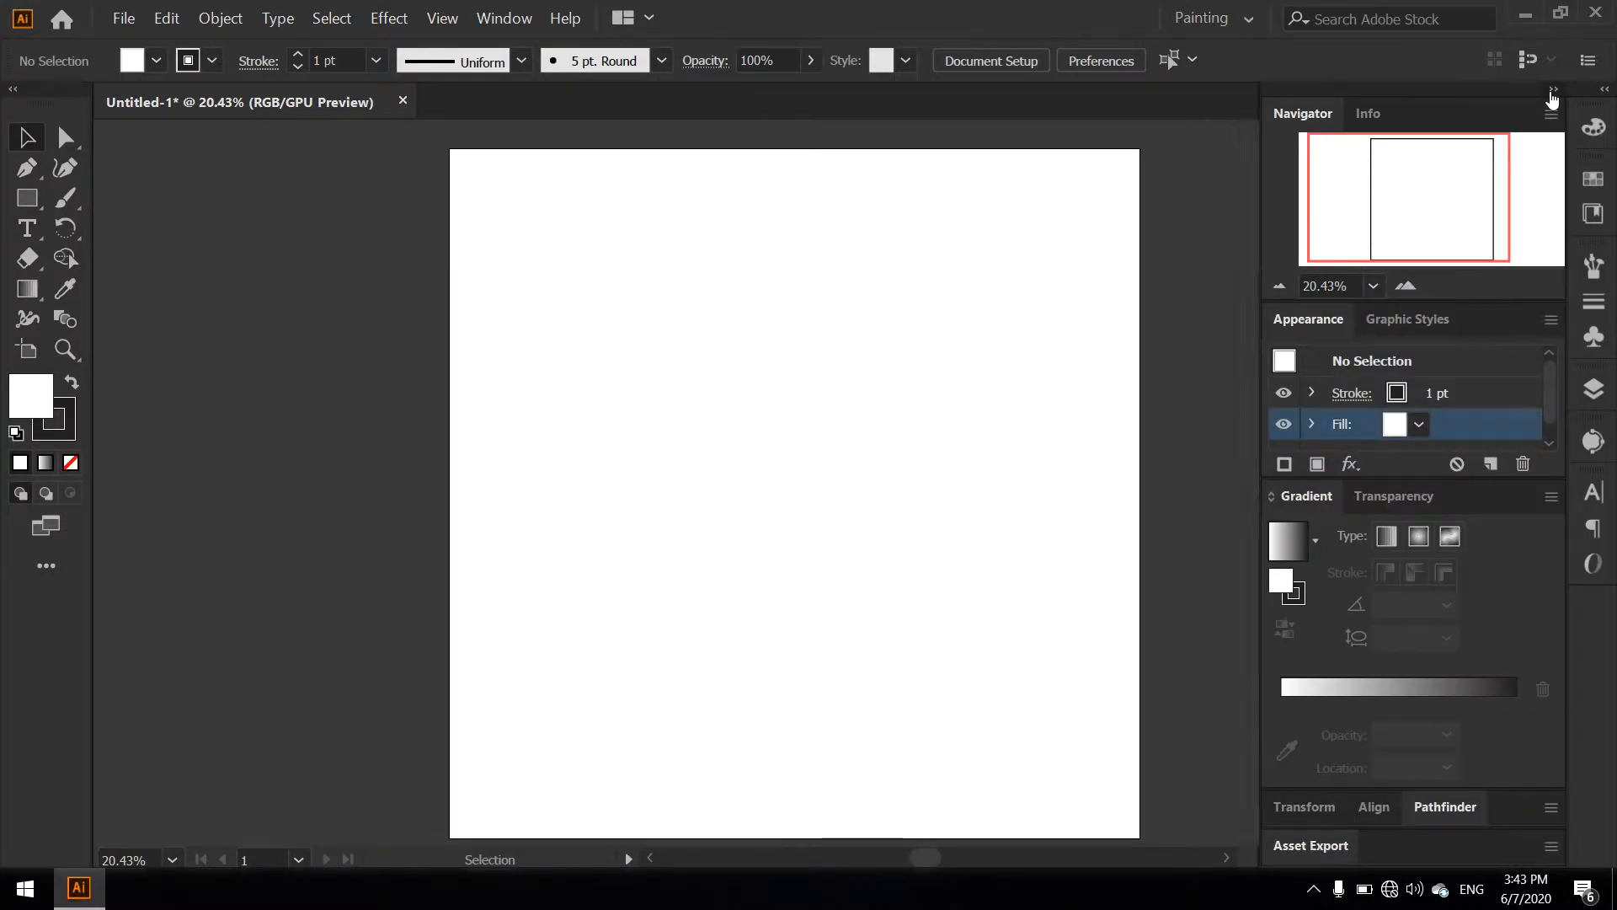
left_click(1552, 91)
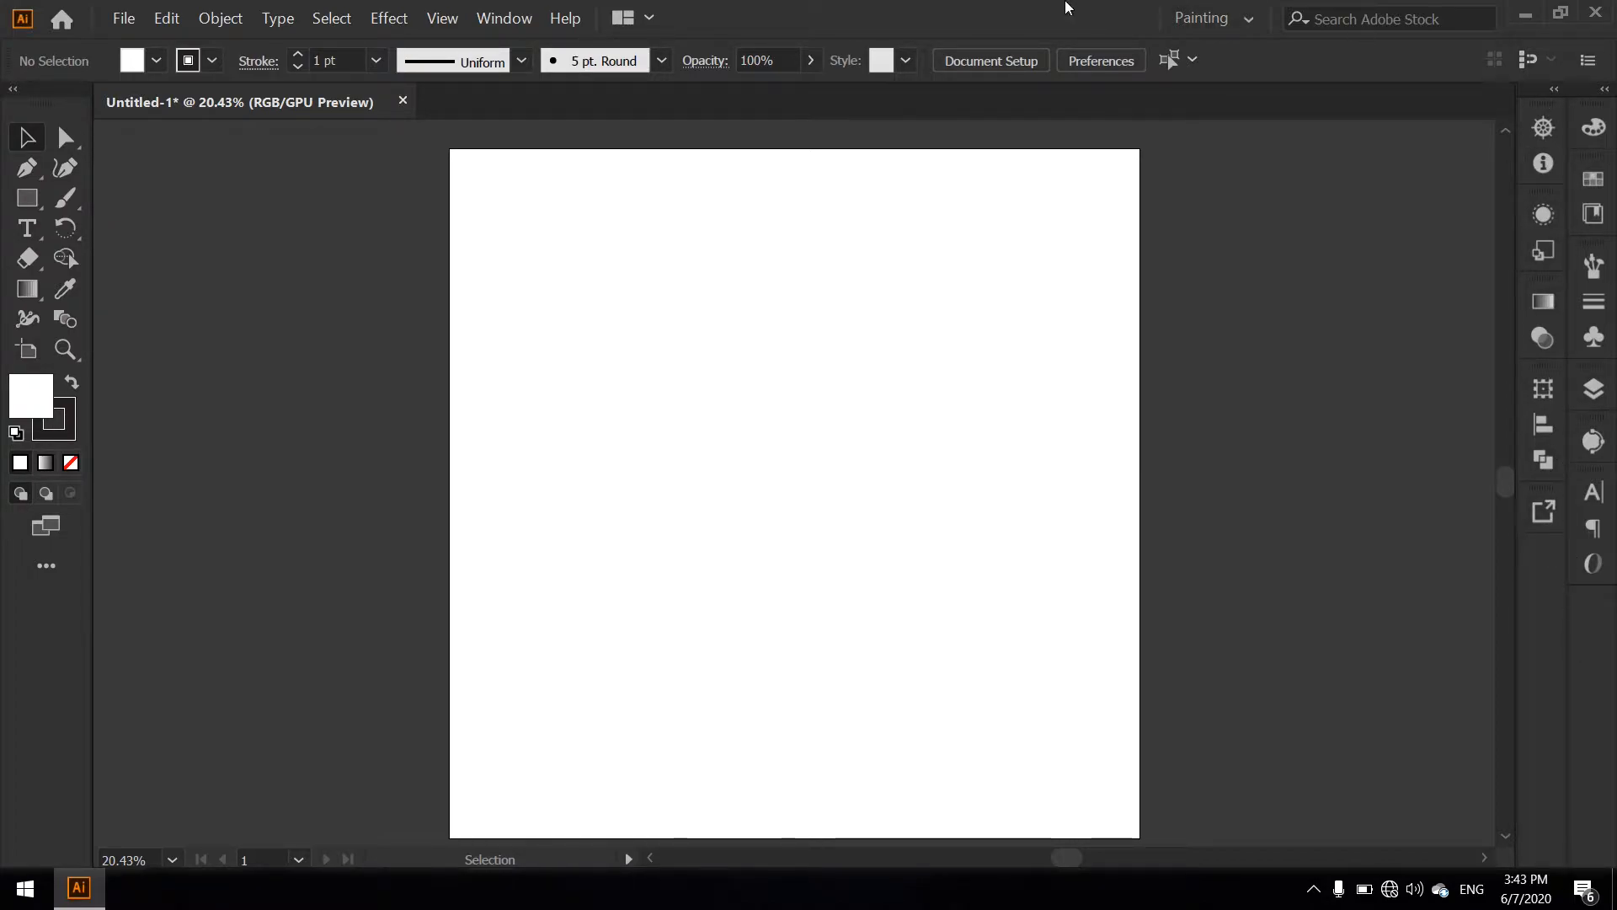
Look through the list of available workspaces, such as Essentials, Layout and Painting
left_click(497, 17)
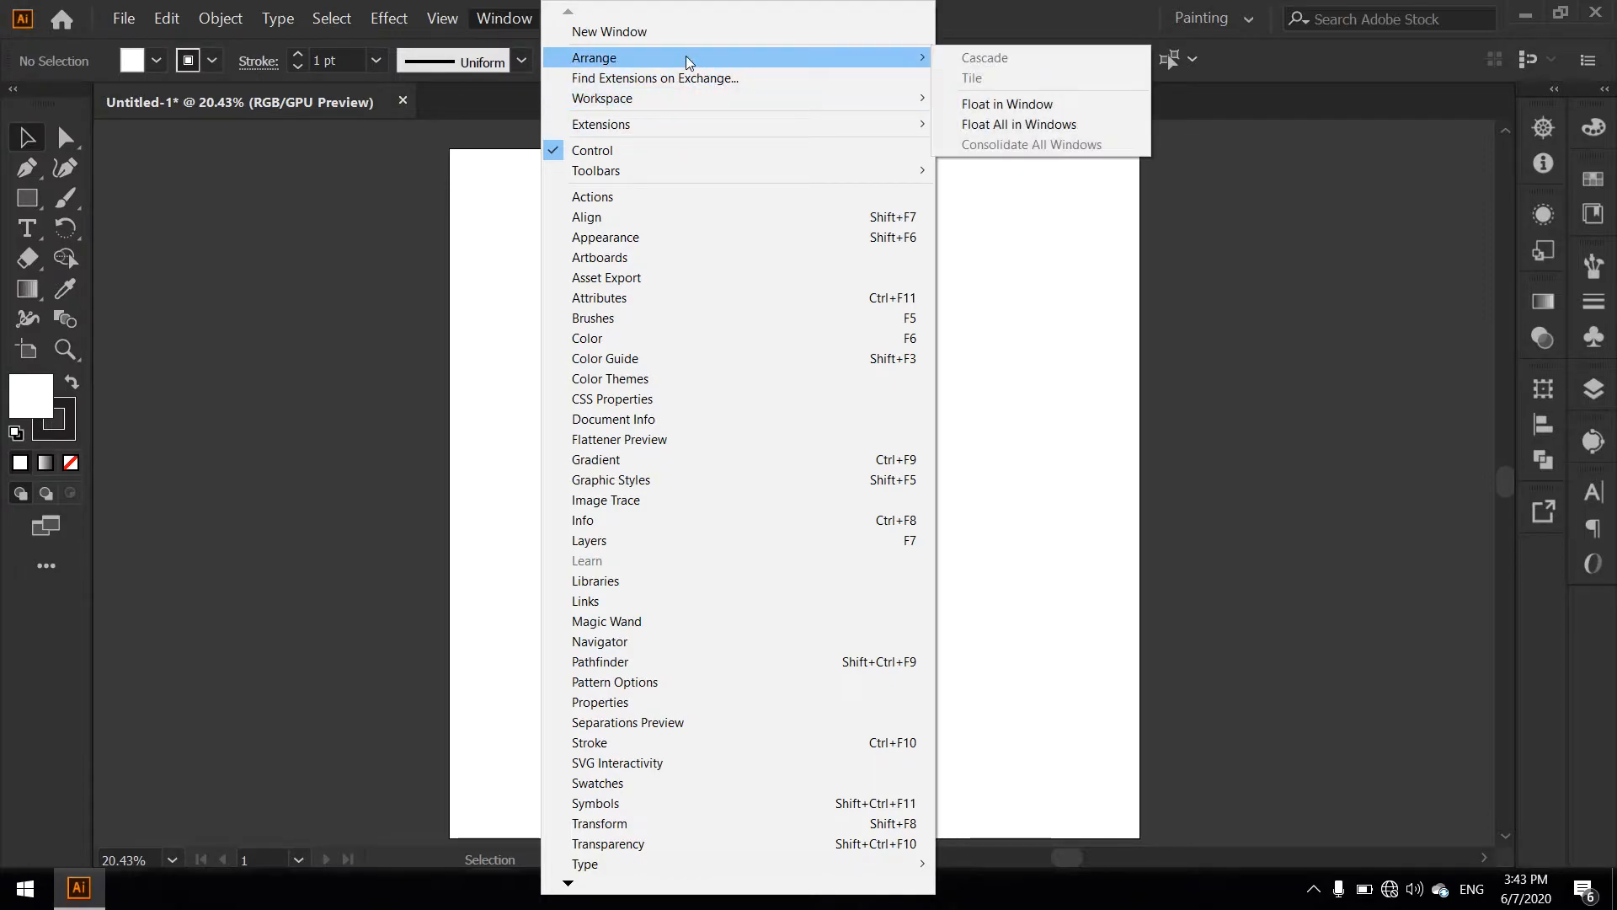
mouse_move(731, 98)
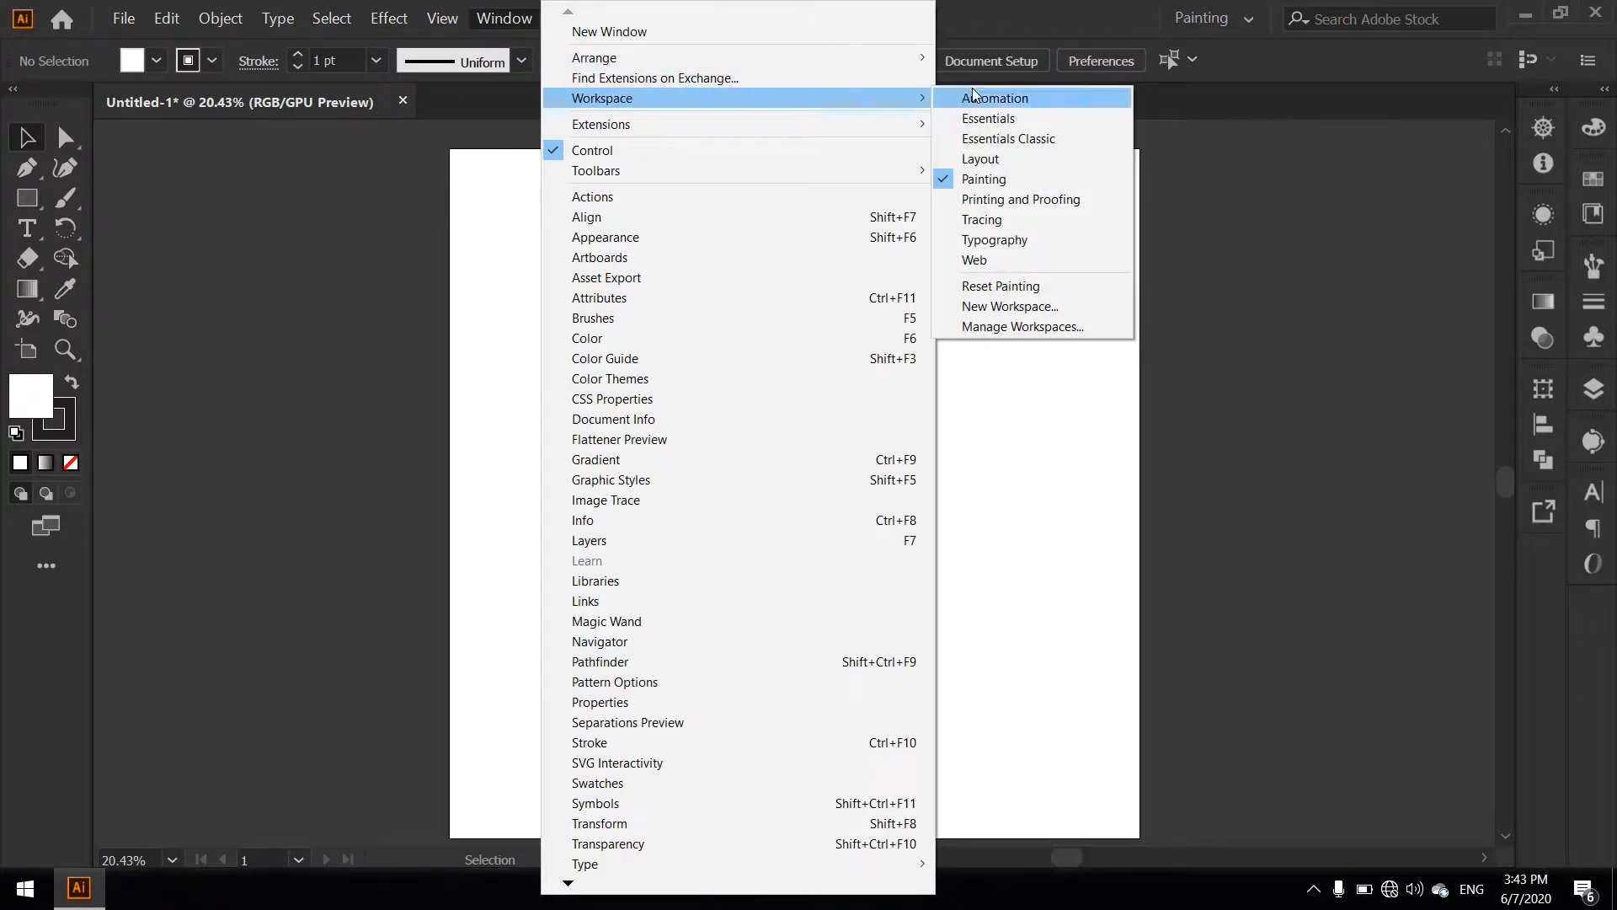
left_click(1035, 120)
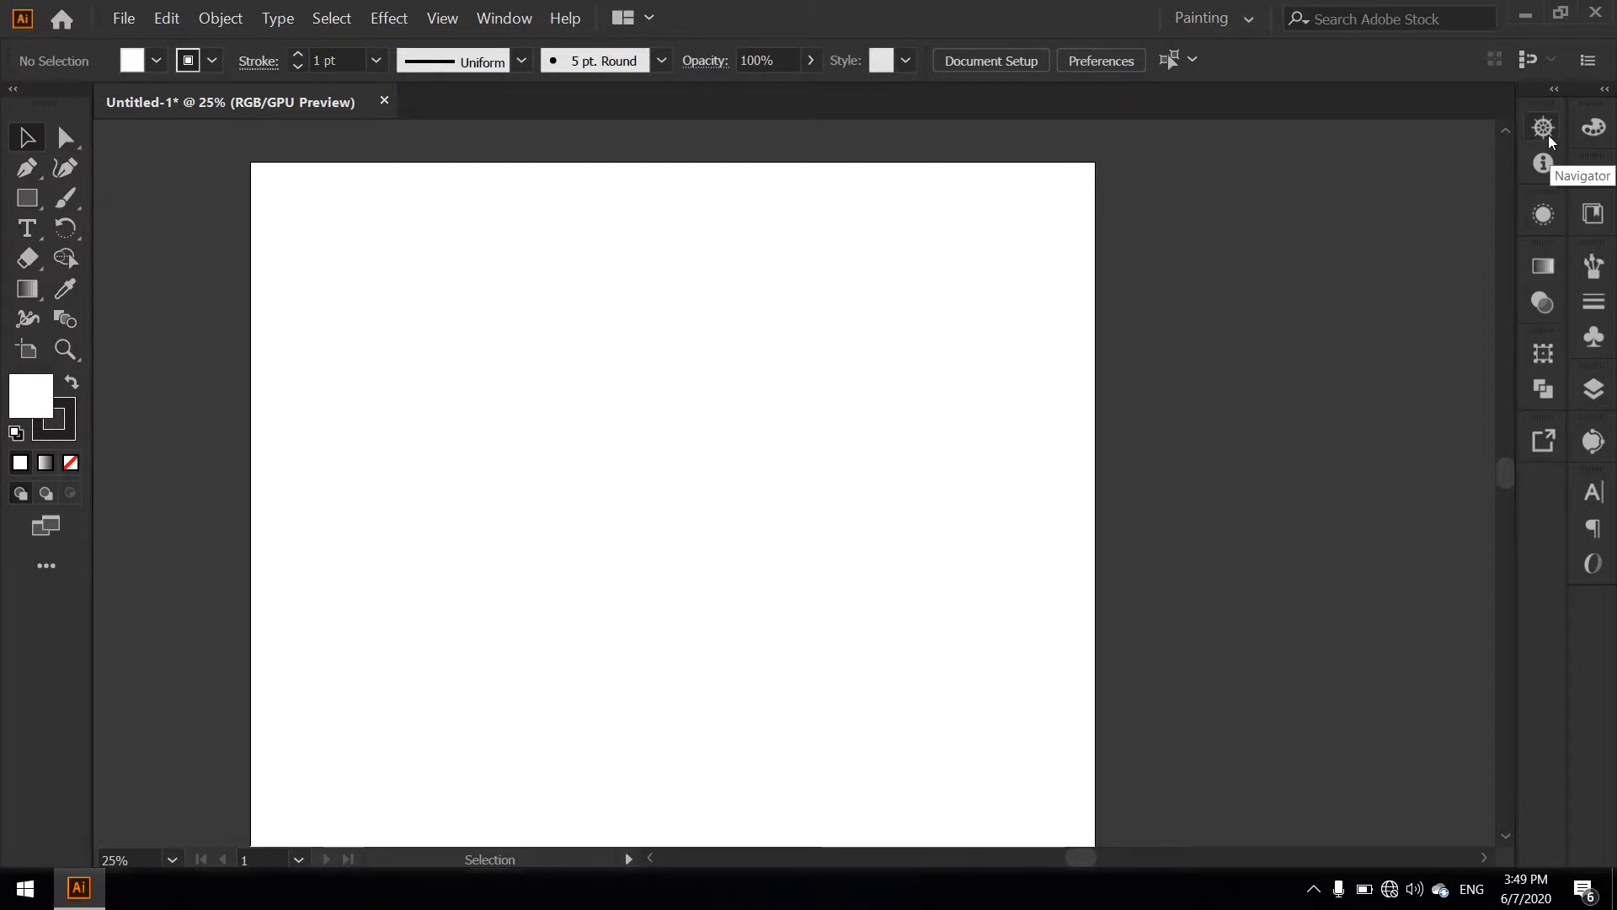
Show the Navigator, set the zoom to 50%, and move the view to the artboard's lower right corner
left_click(1531, 135)
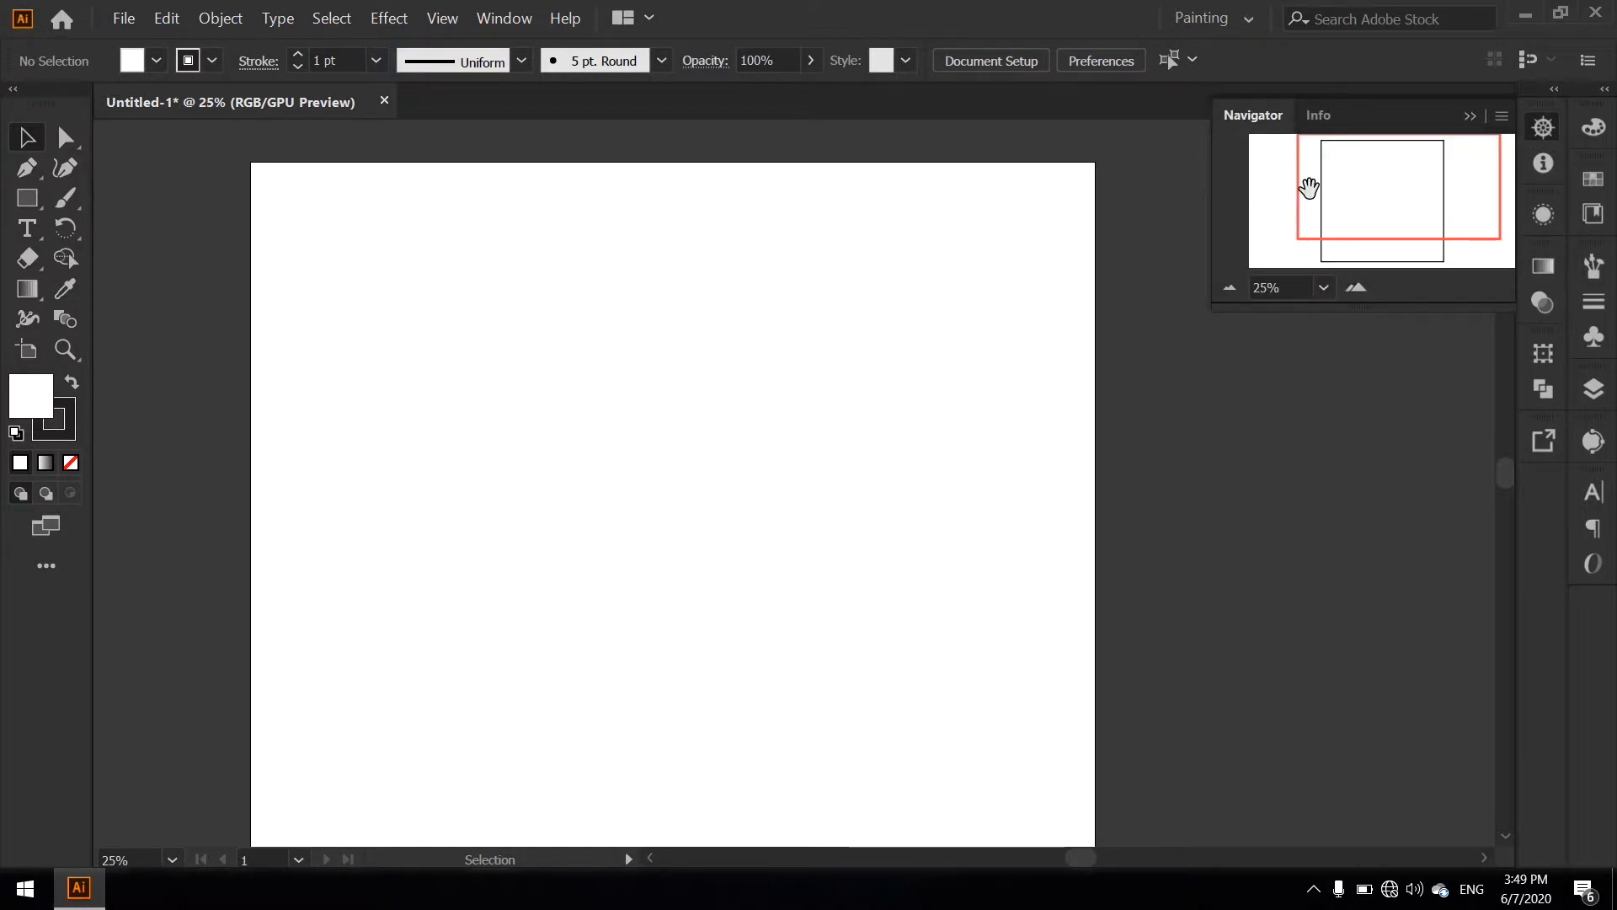
mouse_move(1375, 221)
left_mouse_down()
mouse_move(1379, 170)
mouse_move(1379, 242)
mouse_move(1340, 195)
mouse_move(1376, 173)
mouse_move(1380, 215)
left_mouse_up()
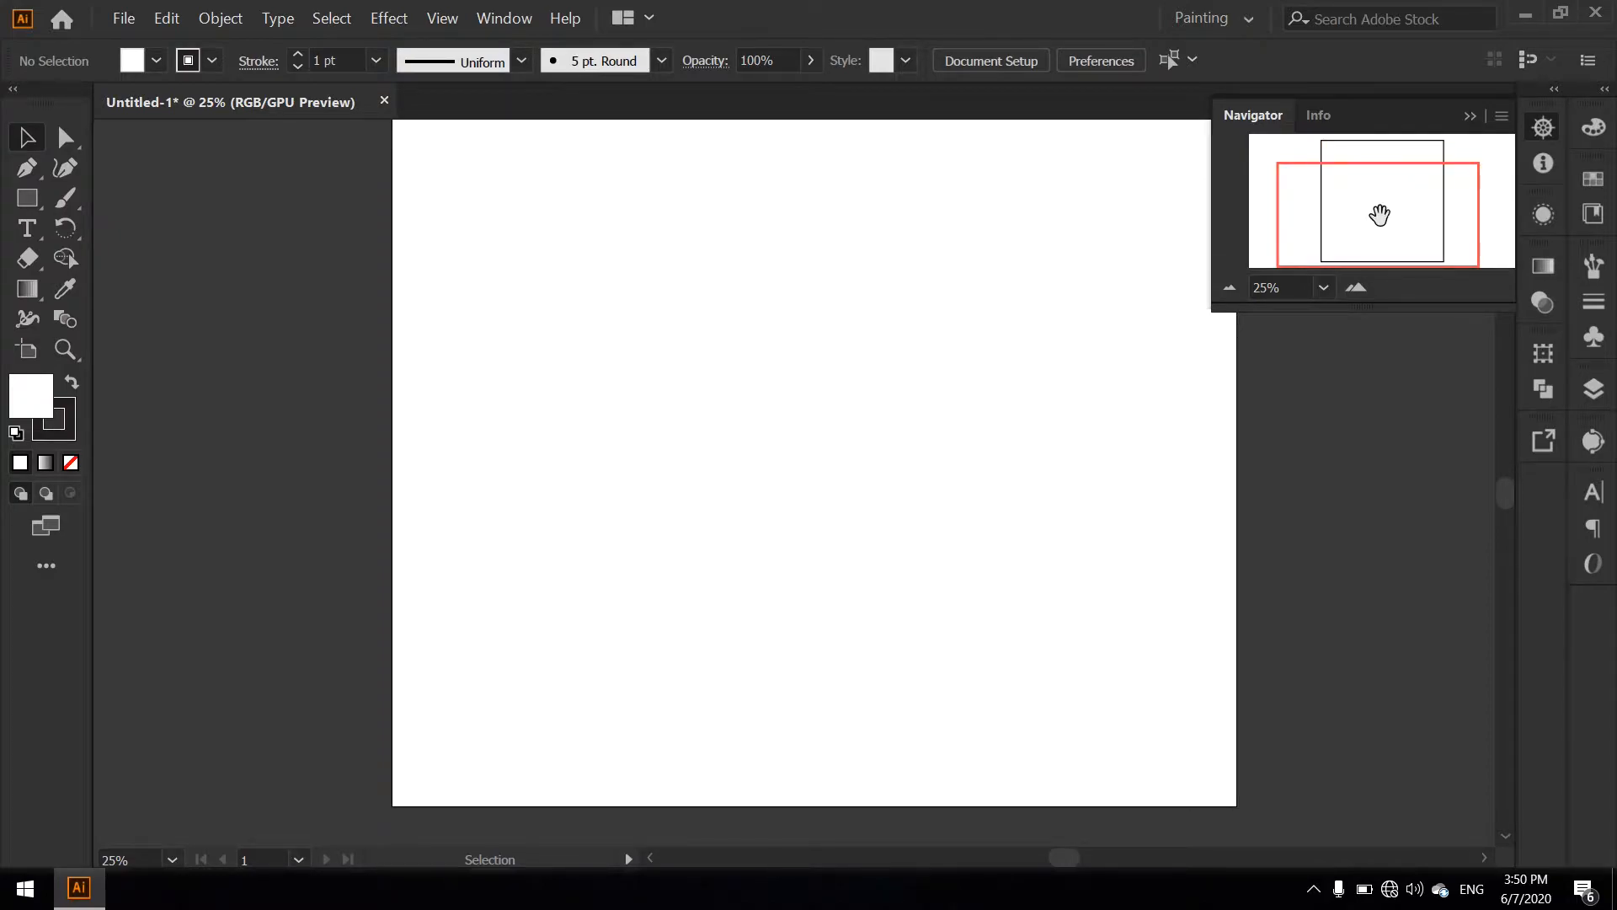
left_click(1323, 285)
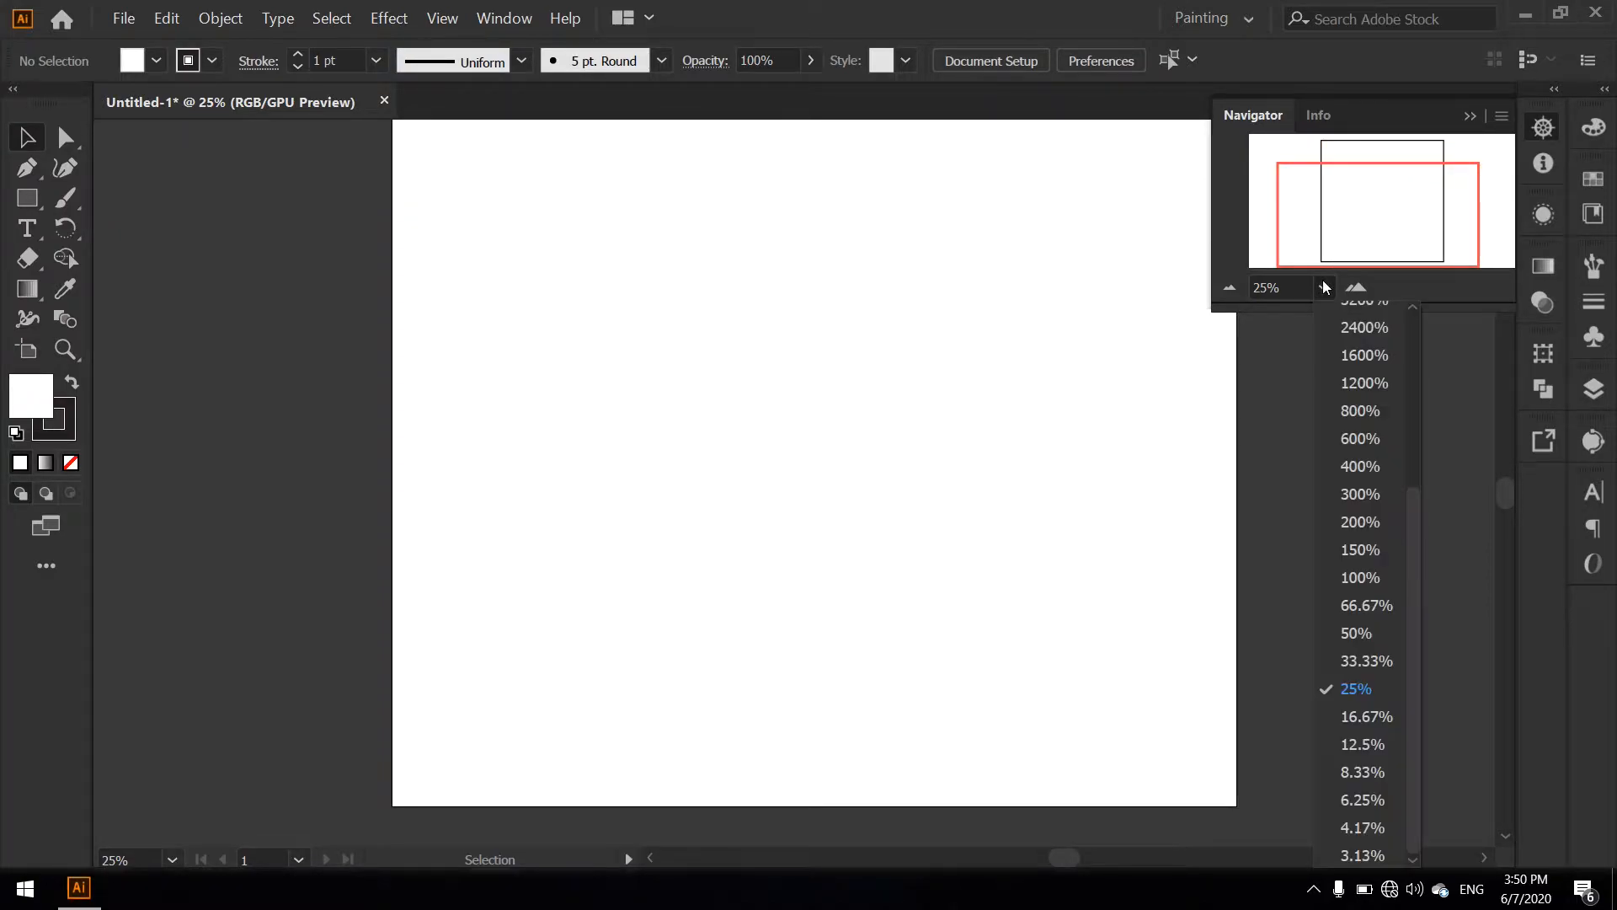
left_click(1365, 632)
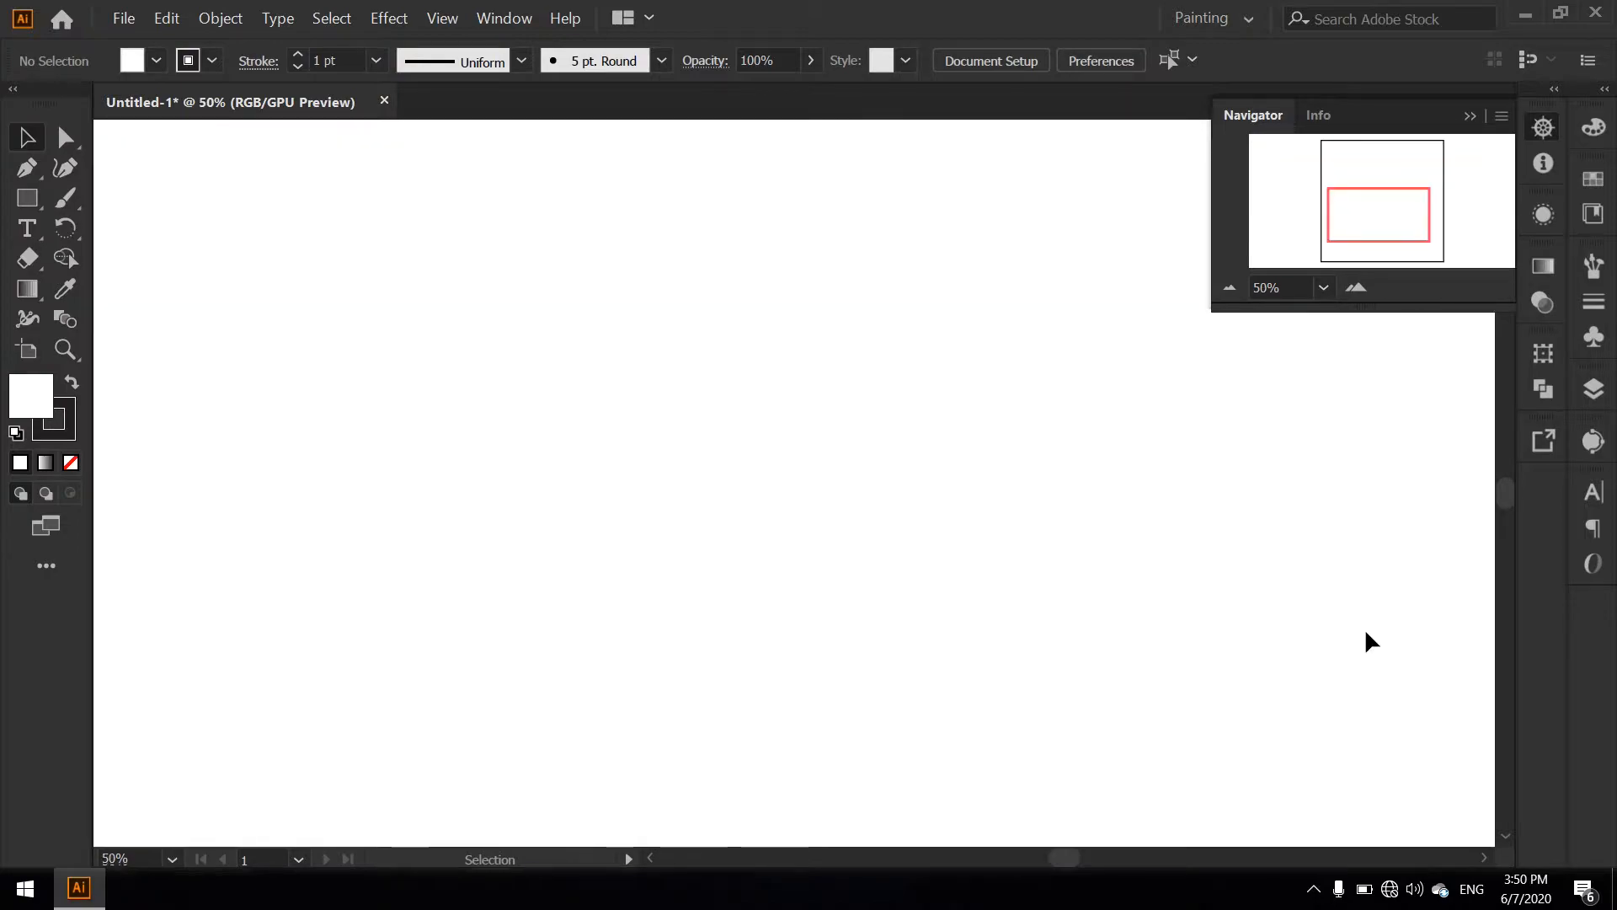
left_click(1343, 228)
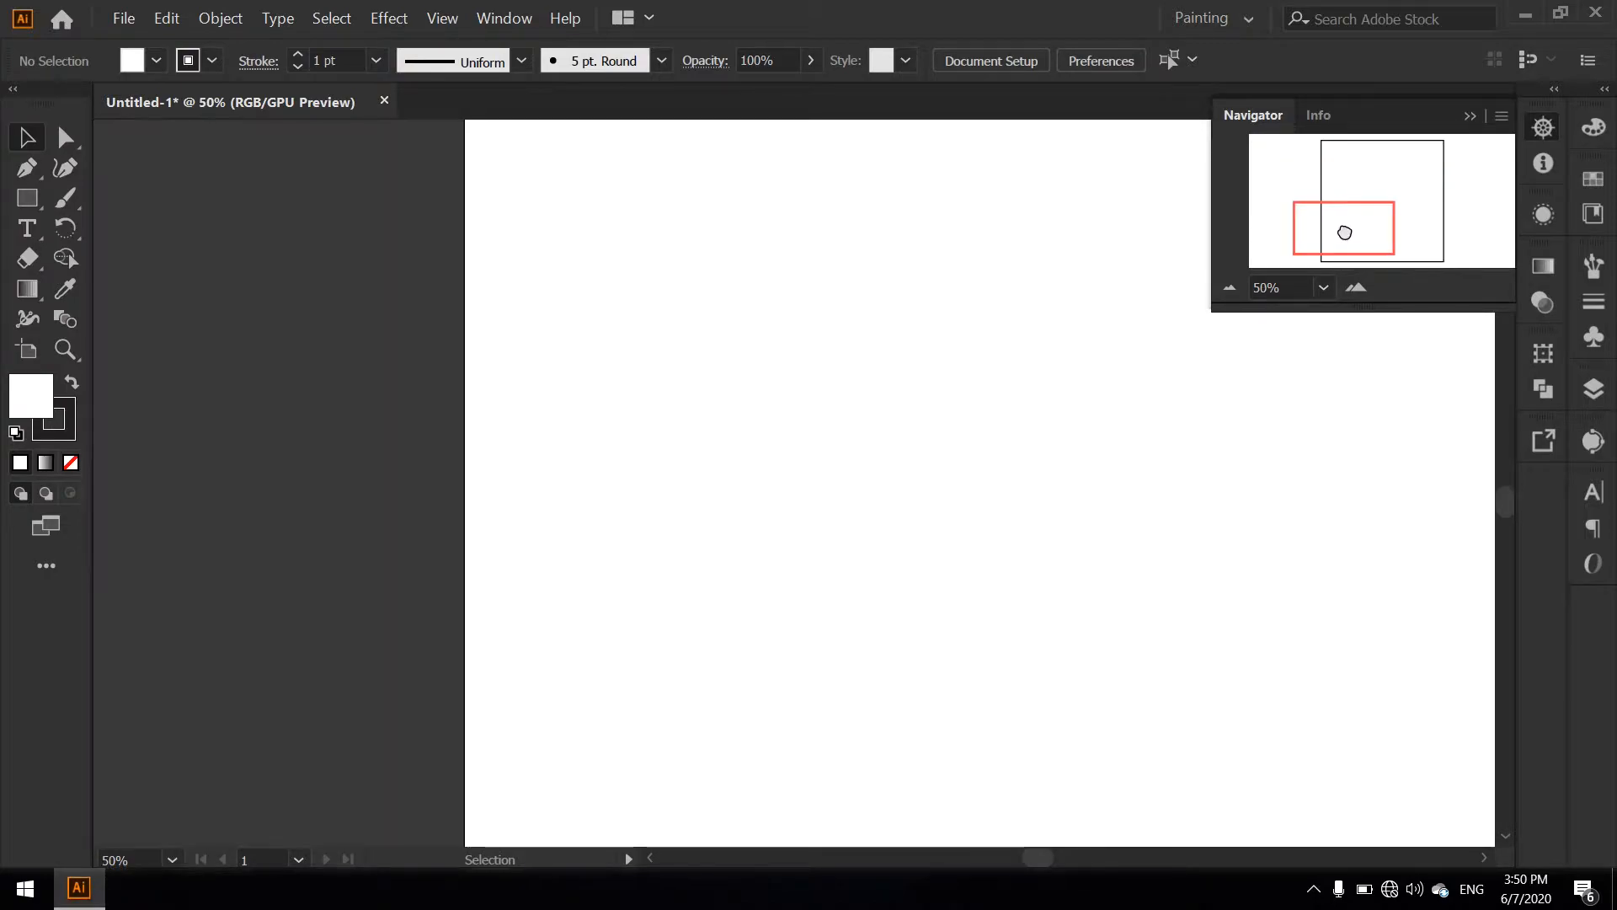
mouse_move(1342, 229)
left_mouse_down()
mouse_move(1354, 134)
mouse_move(1418, 169)
mouse_move(1351, 227)
left_mouse_up()
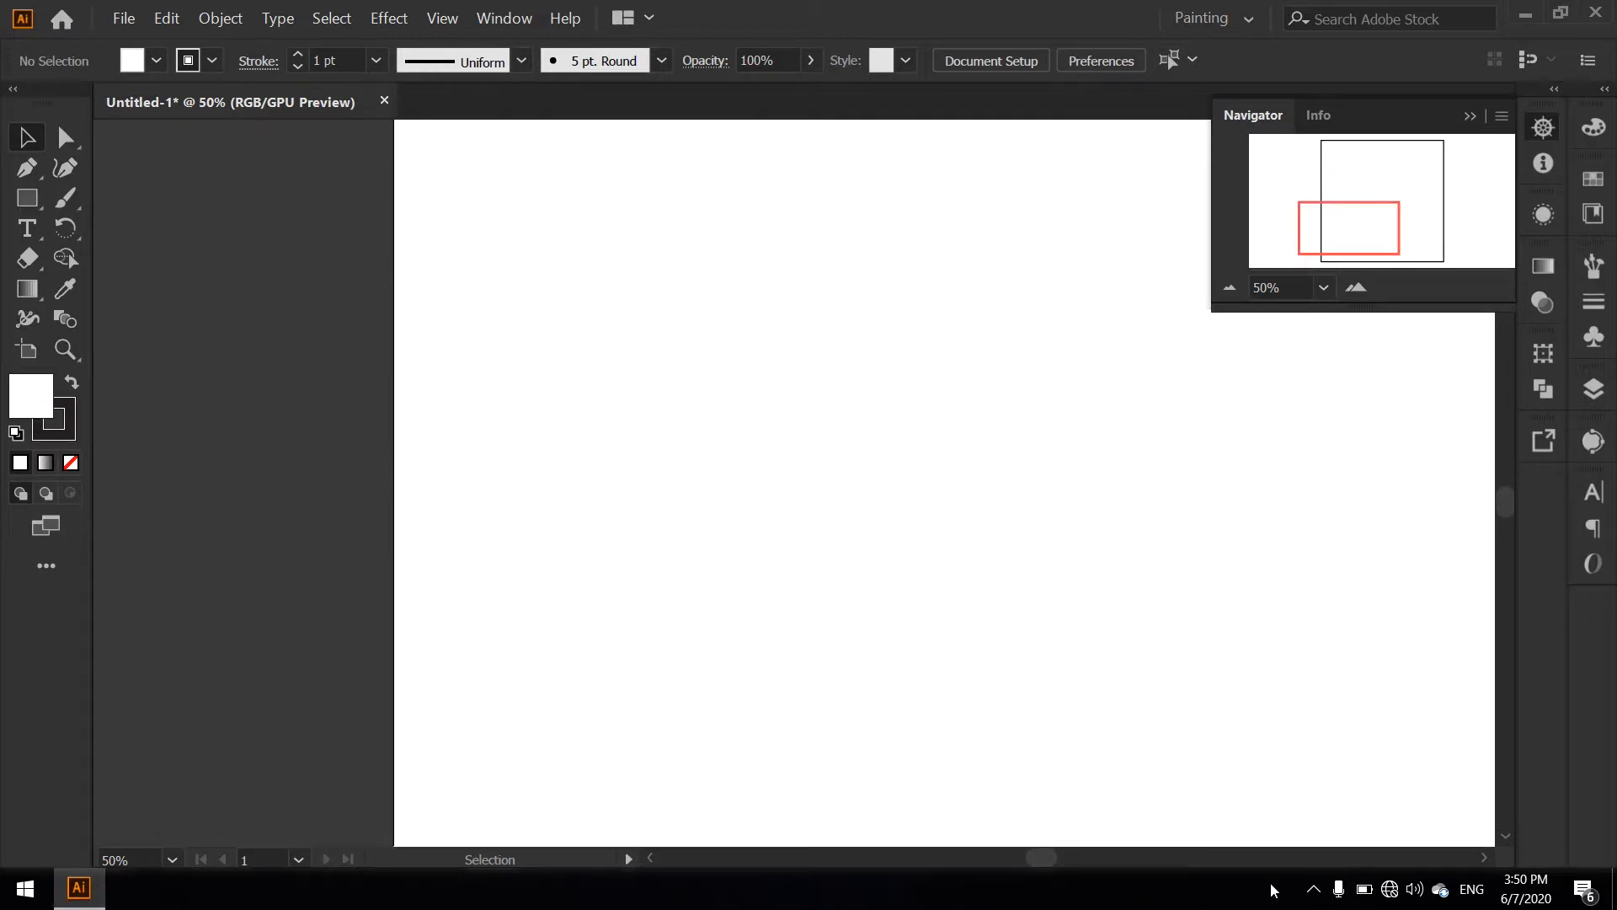
left_click_drag(1040, 861, 1099, 861)
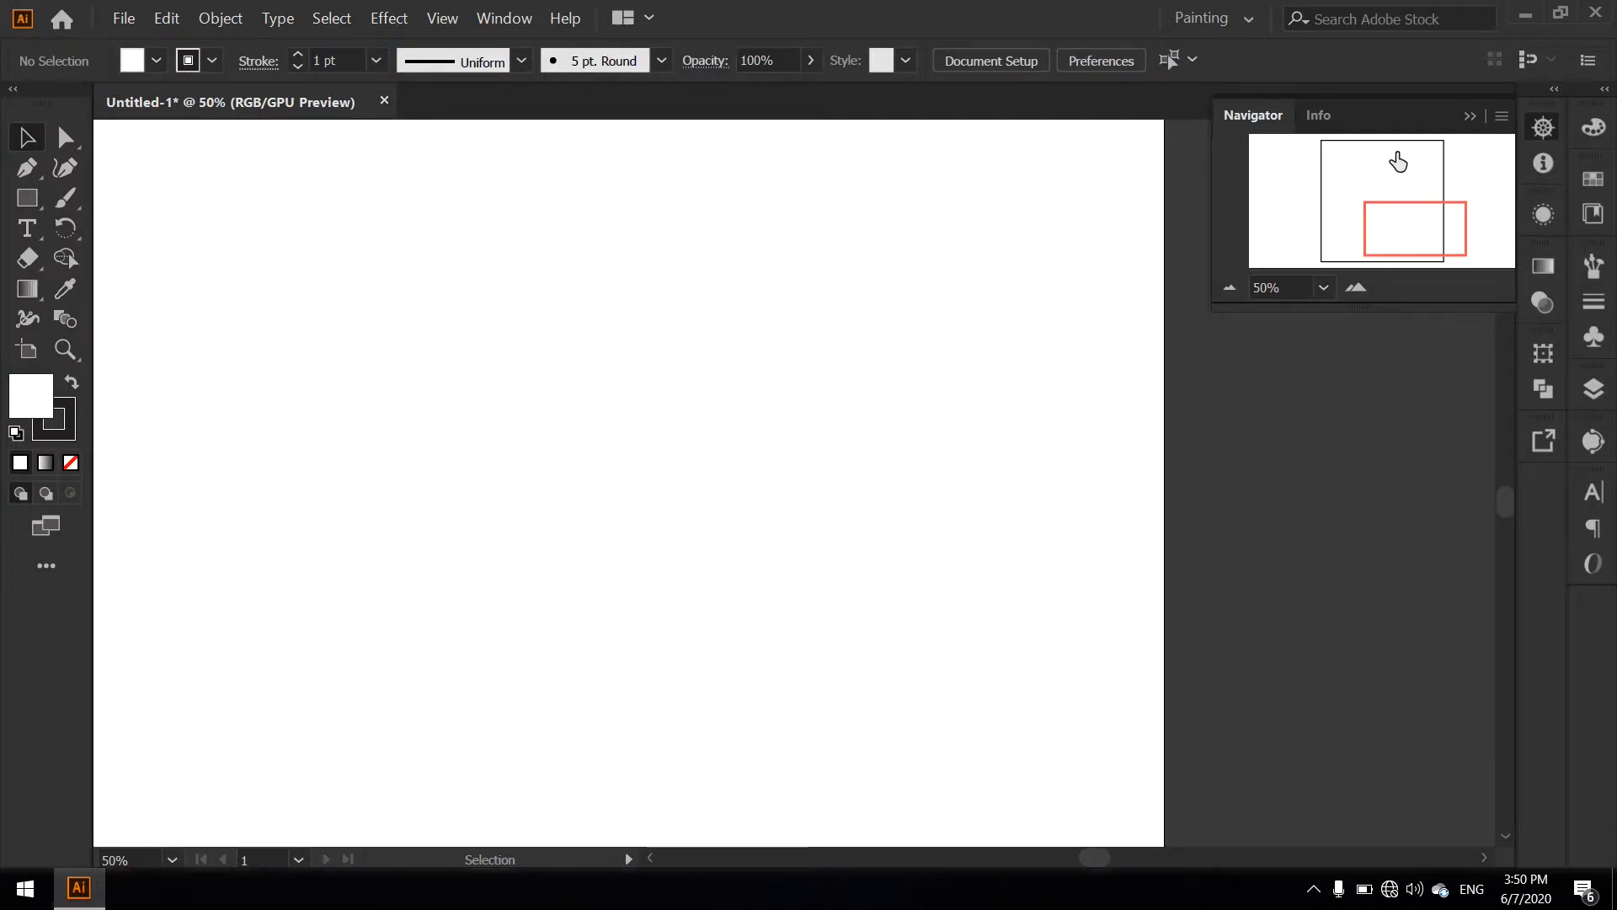
mouse_move(1419, 224)
left_mouse_down()
mouse_move(1373, 206)
mouse_move(1350, 160)
mouse_move(1415, 152)
mouse_move(1402, 244)
left_mouse_up()
Draw a rectangle about 394 × 444 pt on the artboard with the Info readout showing, and remove it
left_click(1542, 165)
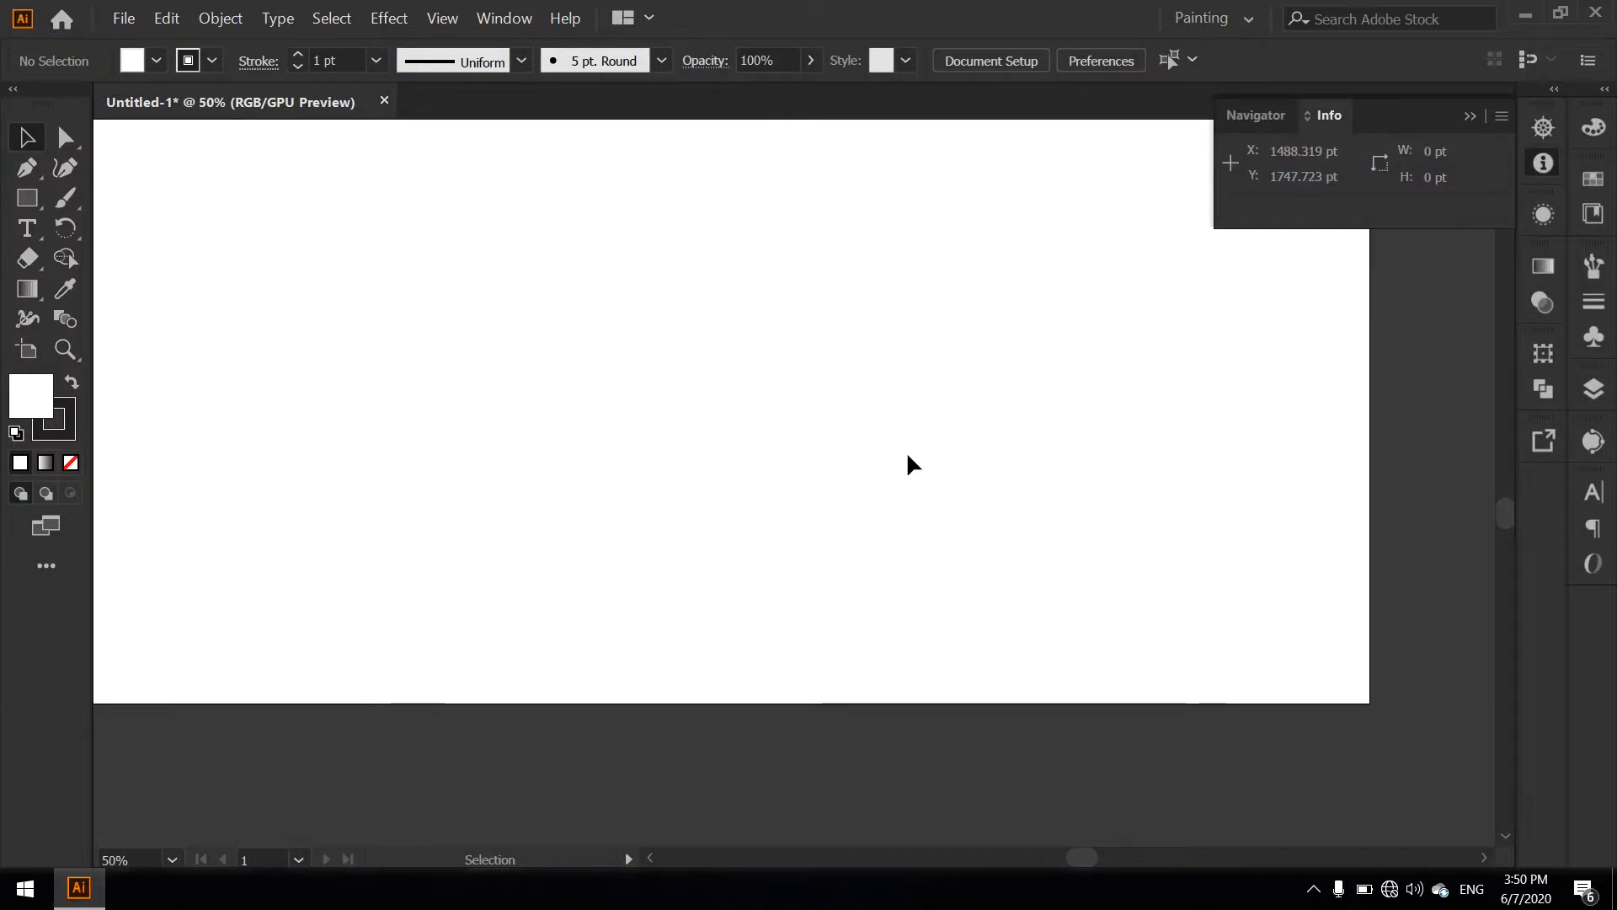
scroll(907, 452, "up", 3)
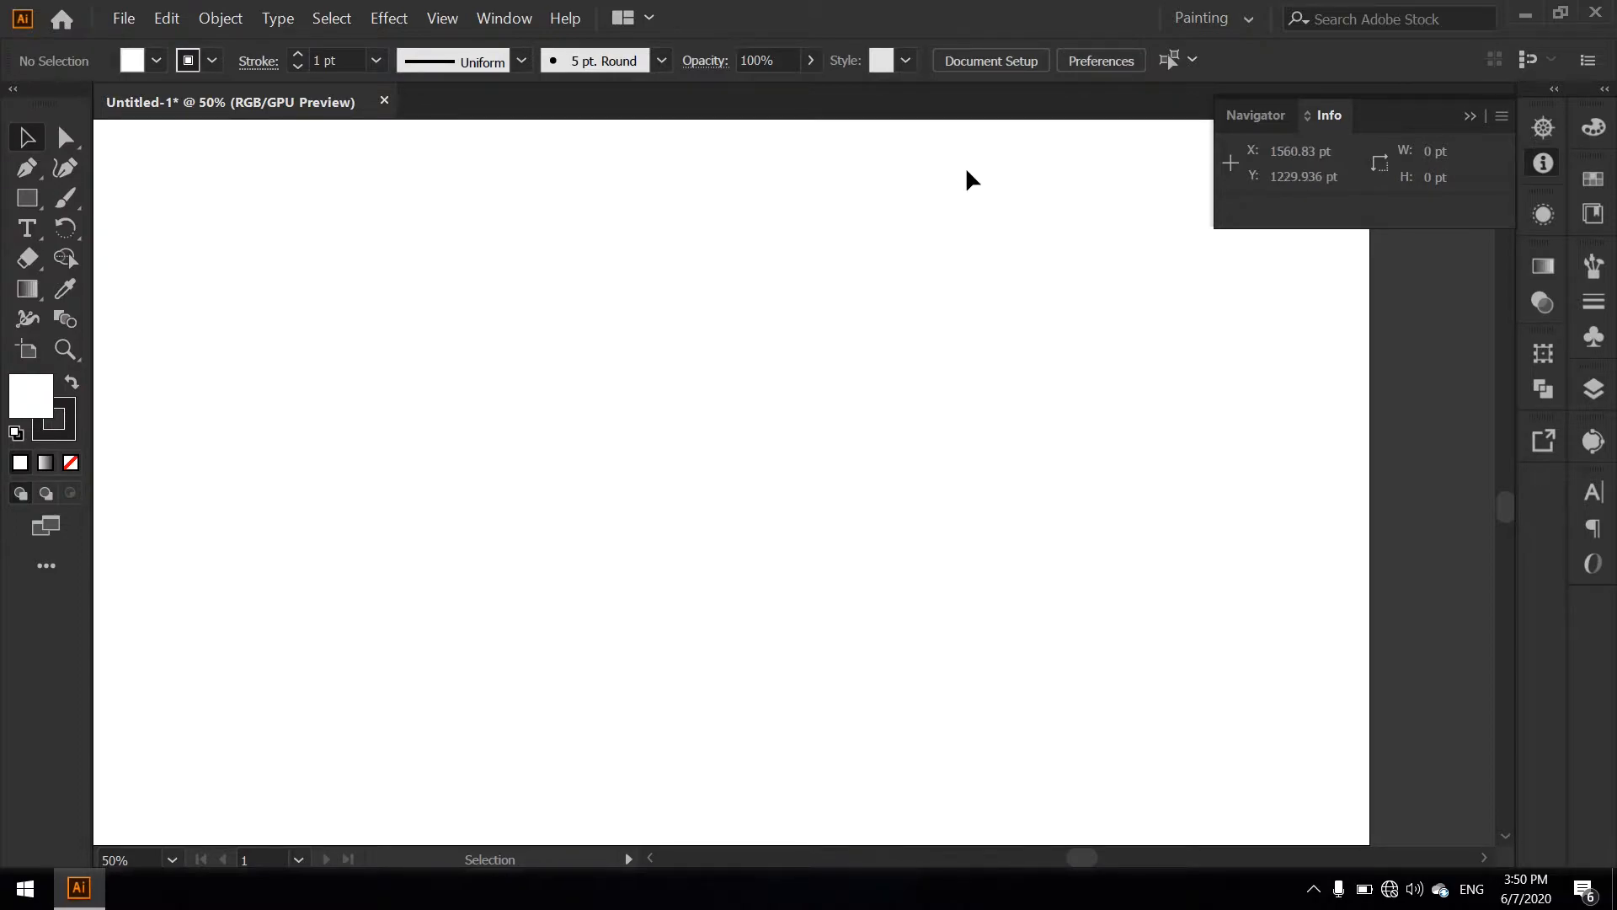
left_click(36, 198)
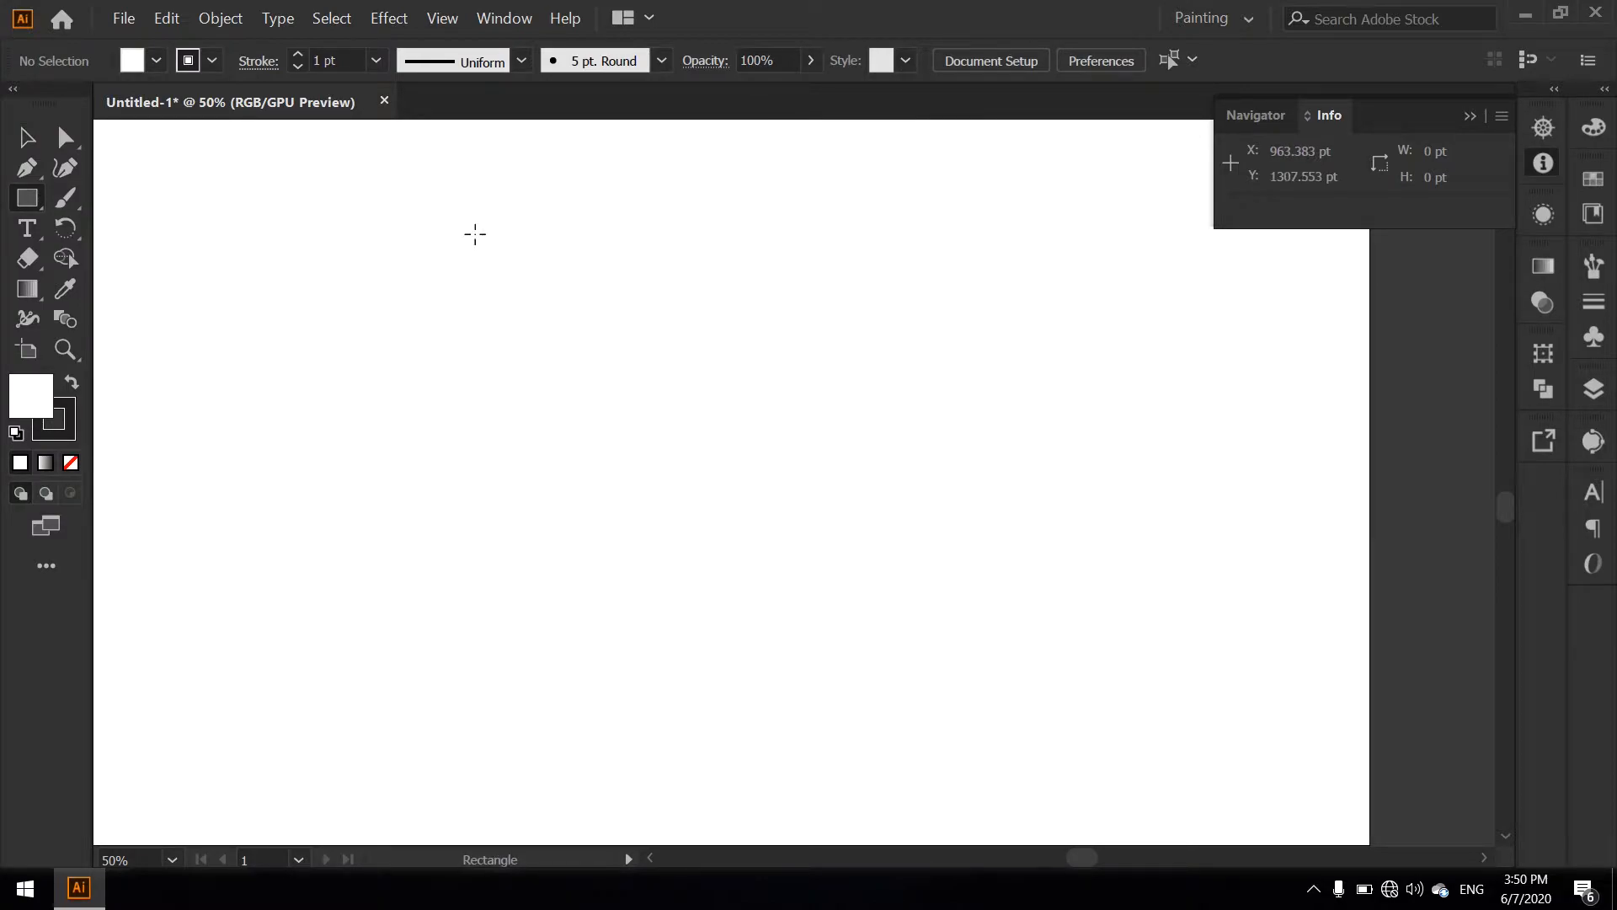
left_click_drag(475, 235, 800, 600)
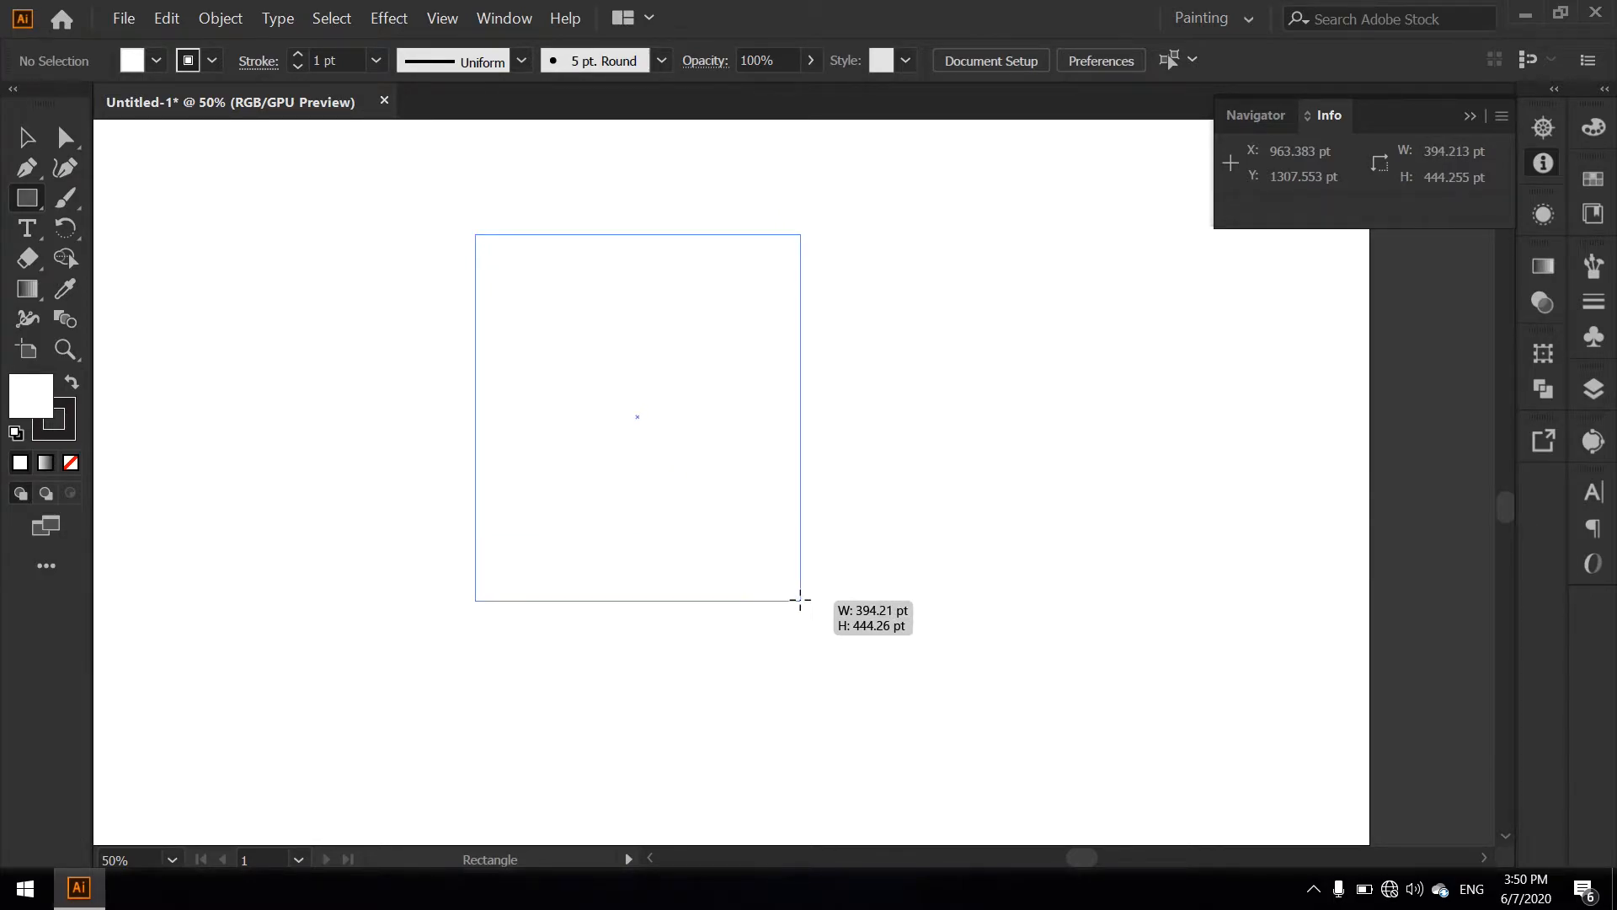
left_click_drag(800, 601, 801, 601)
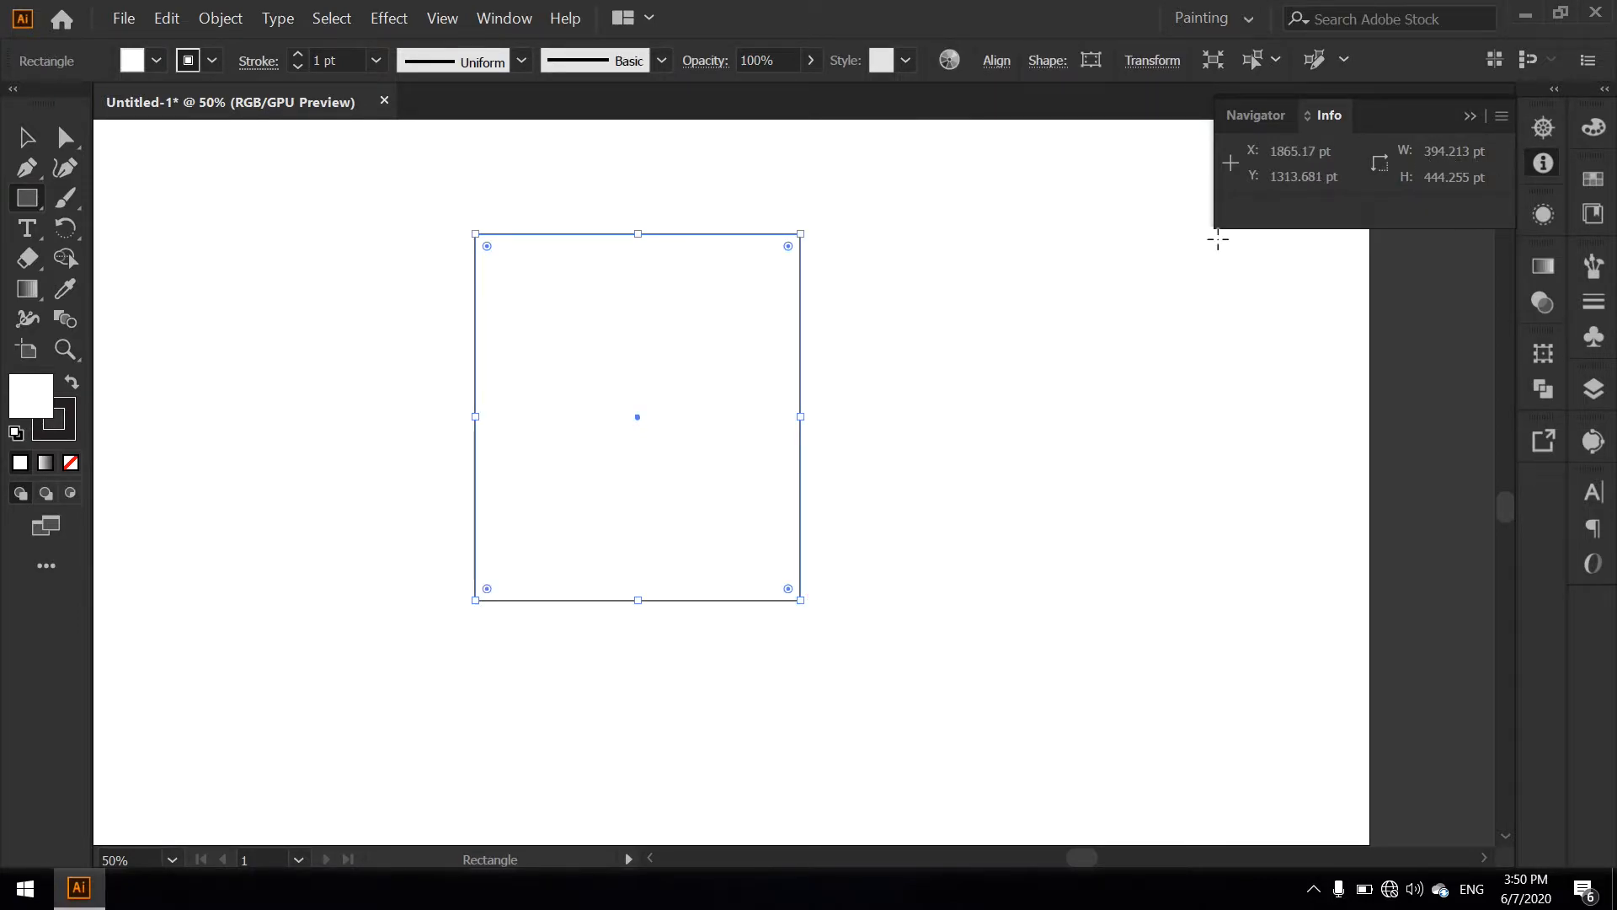
key("ctrl+shift+a")
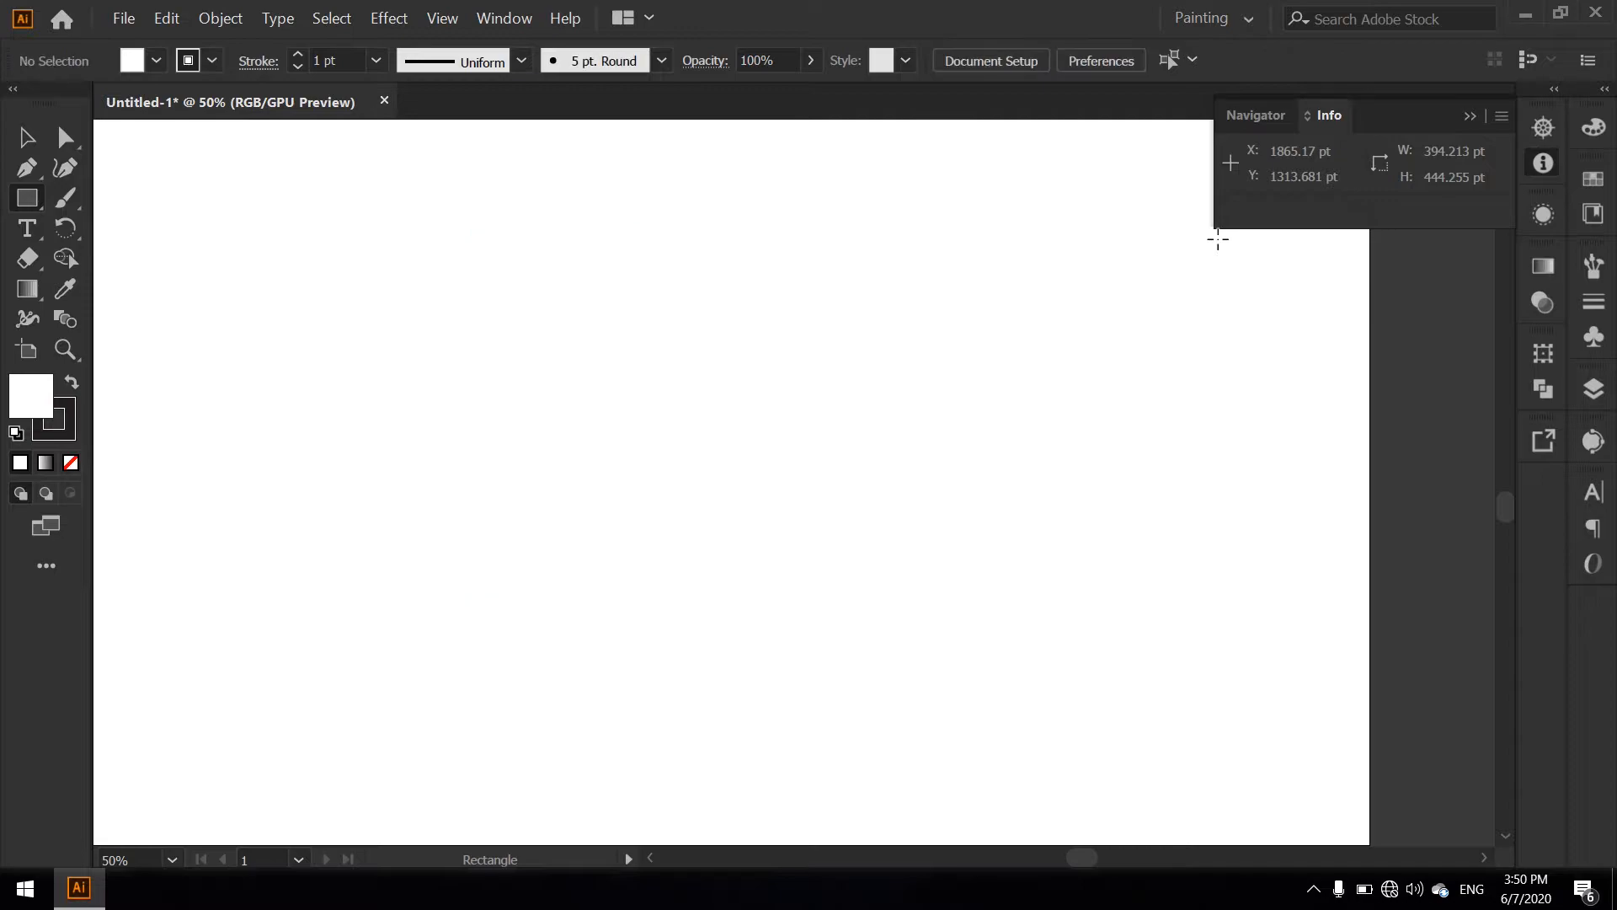
left_click(1468, 116)
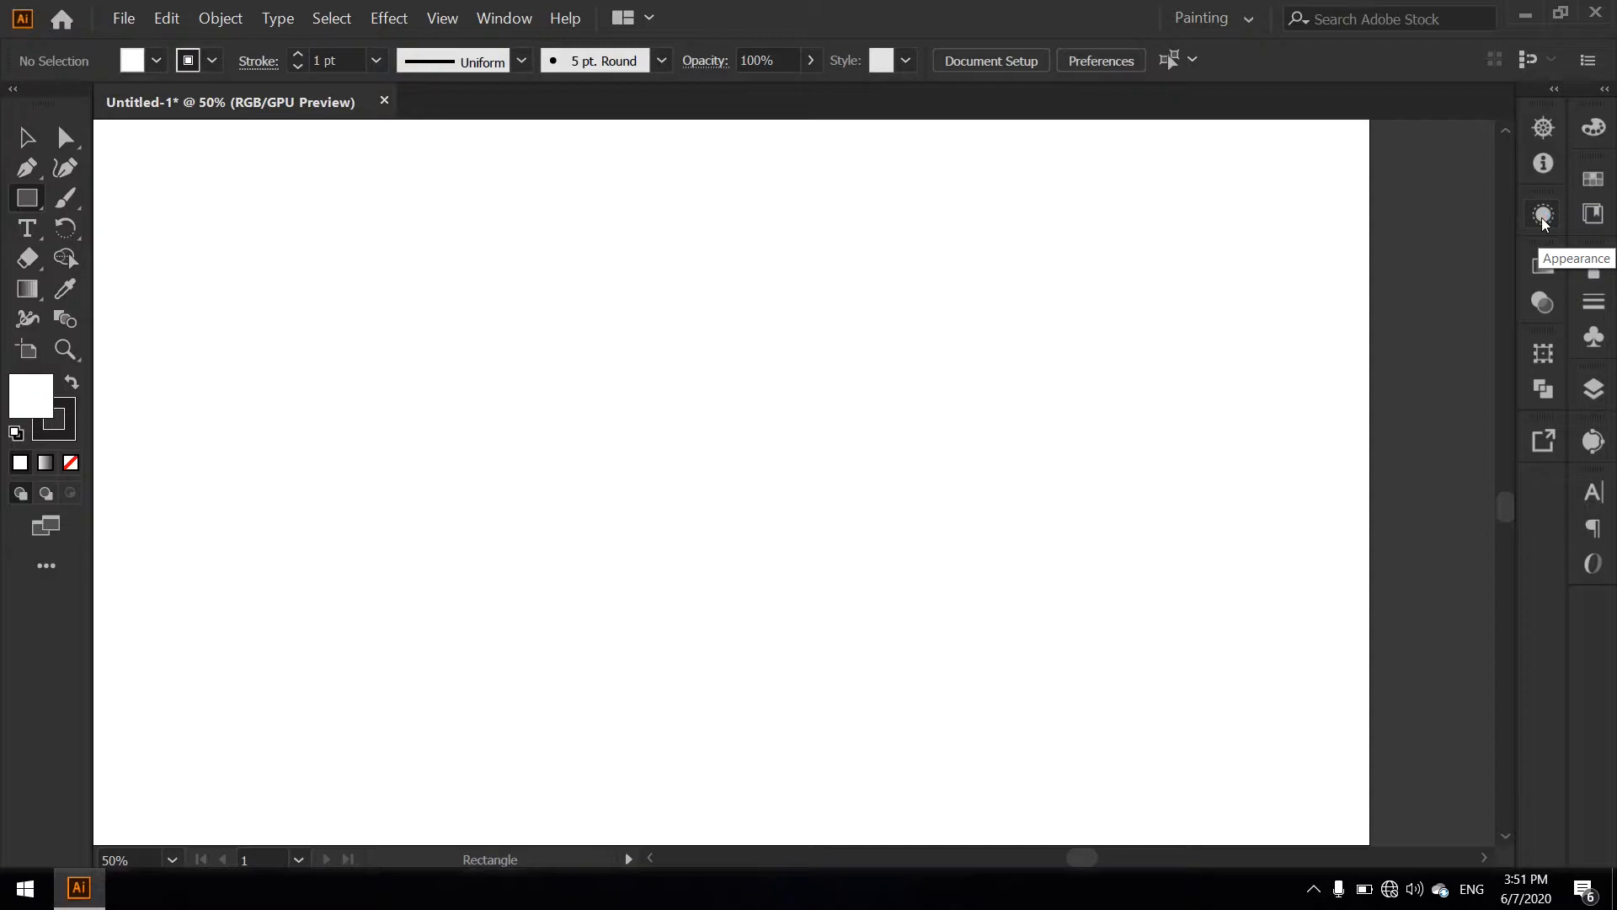
Draw a rectangle about 363 × 425 pt on the artboard and set its stroke weight to 4 pt in its appearance settings
left_click(1542, 215)
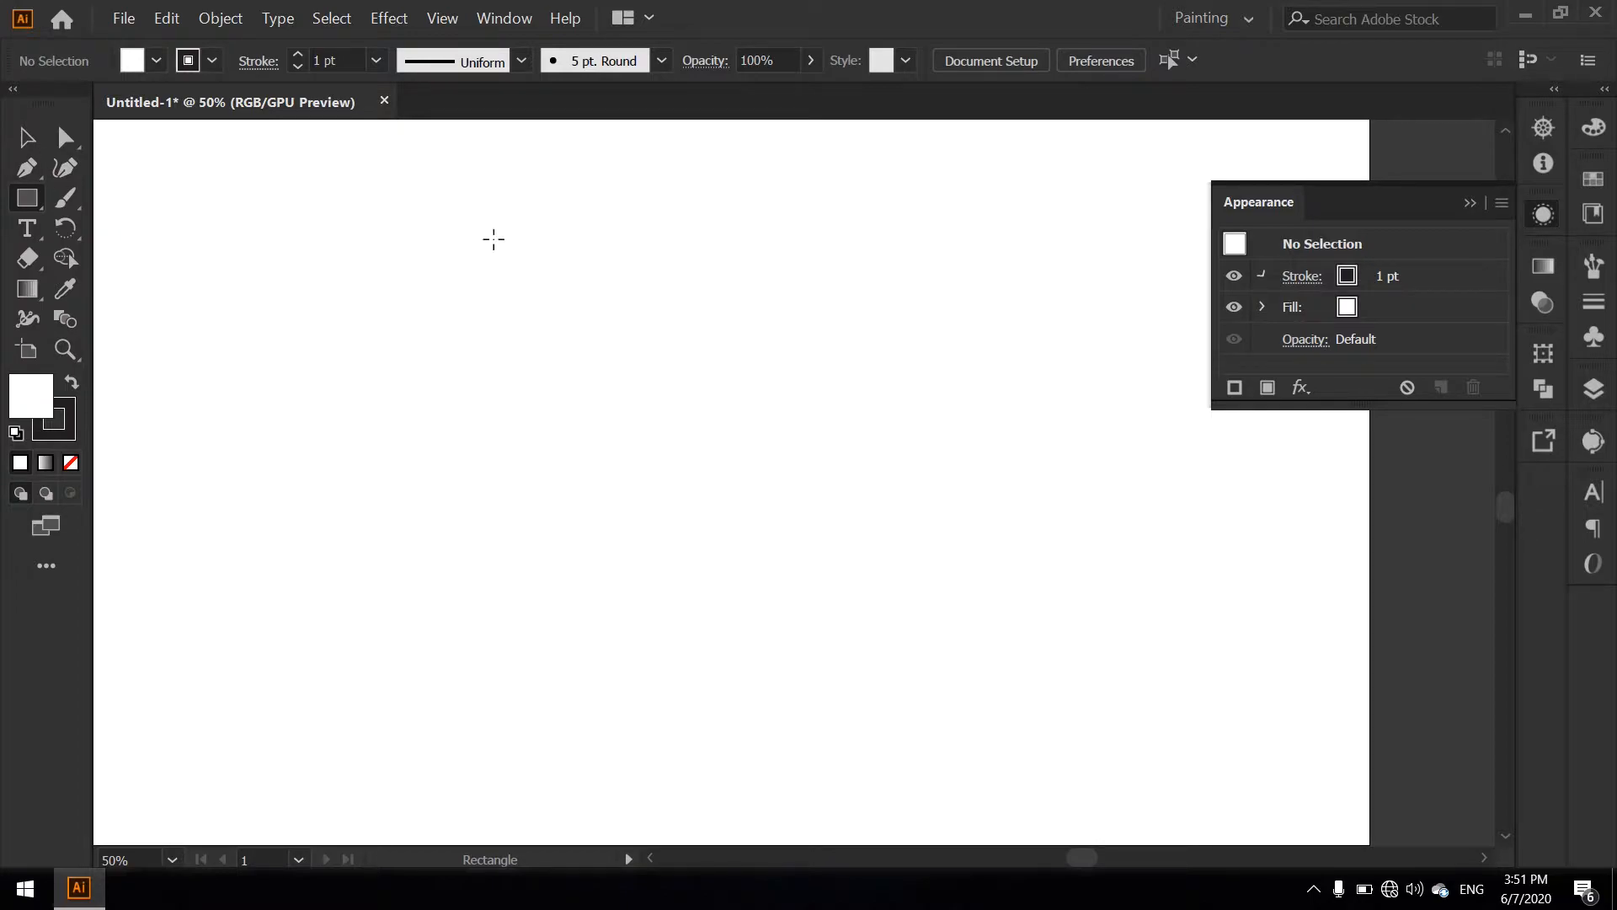
mouse_move(494, 239)
left_mouse_down()
mouse_move(731, 464)
mouse_move(794, 589)
left_mouse_up()
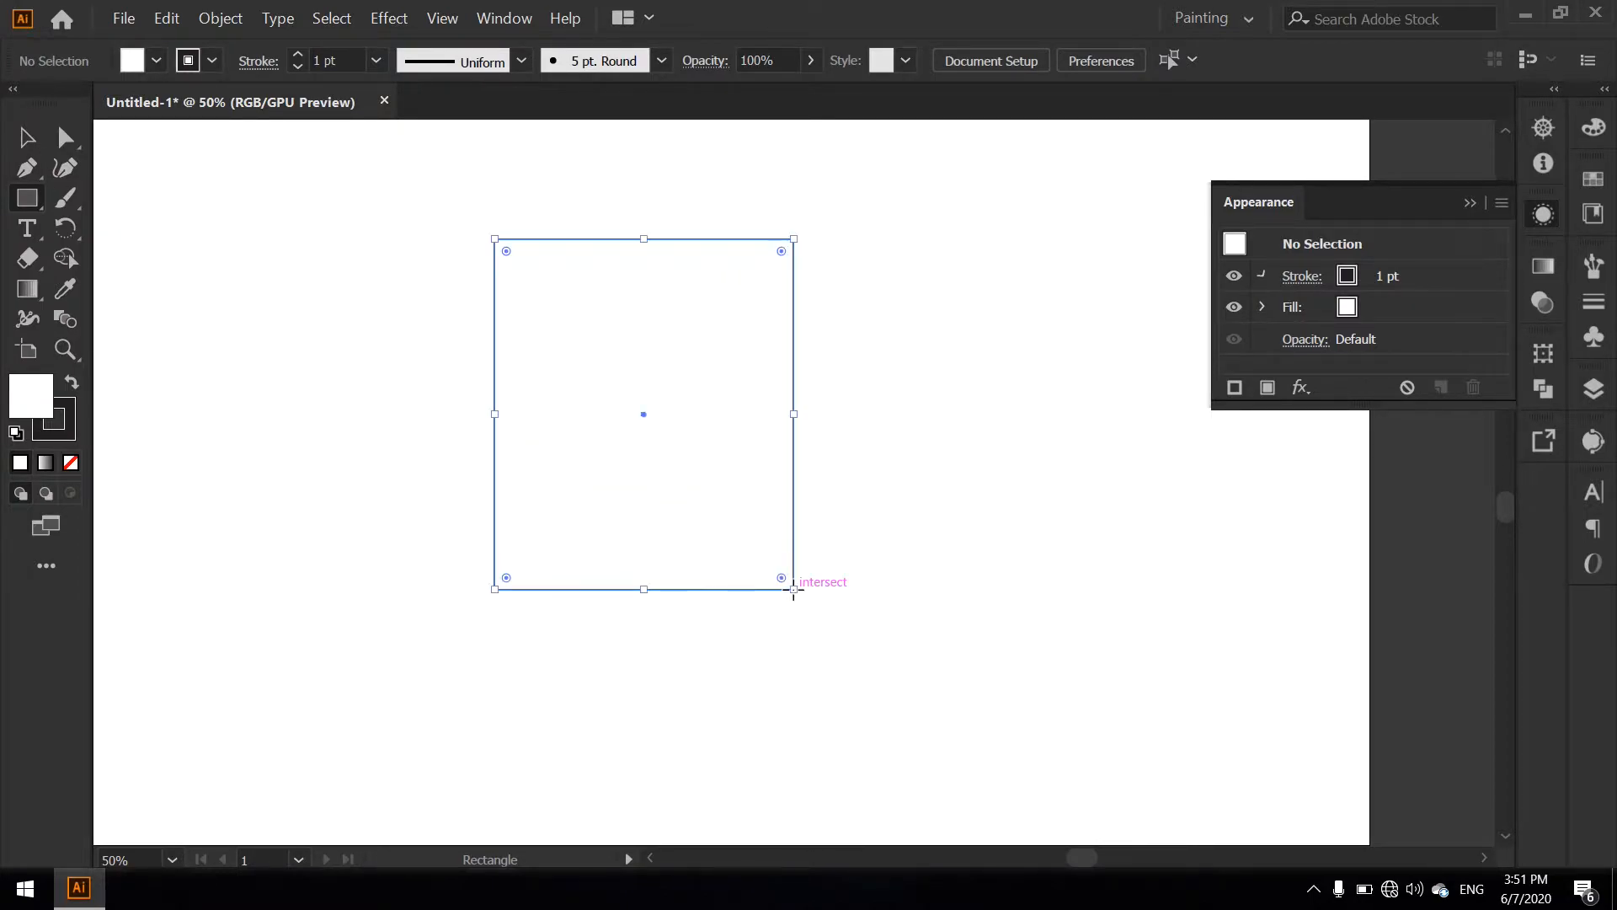
left_click(1304, 278)
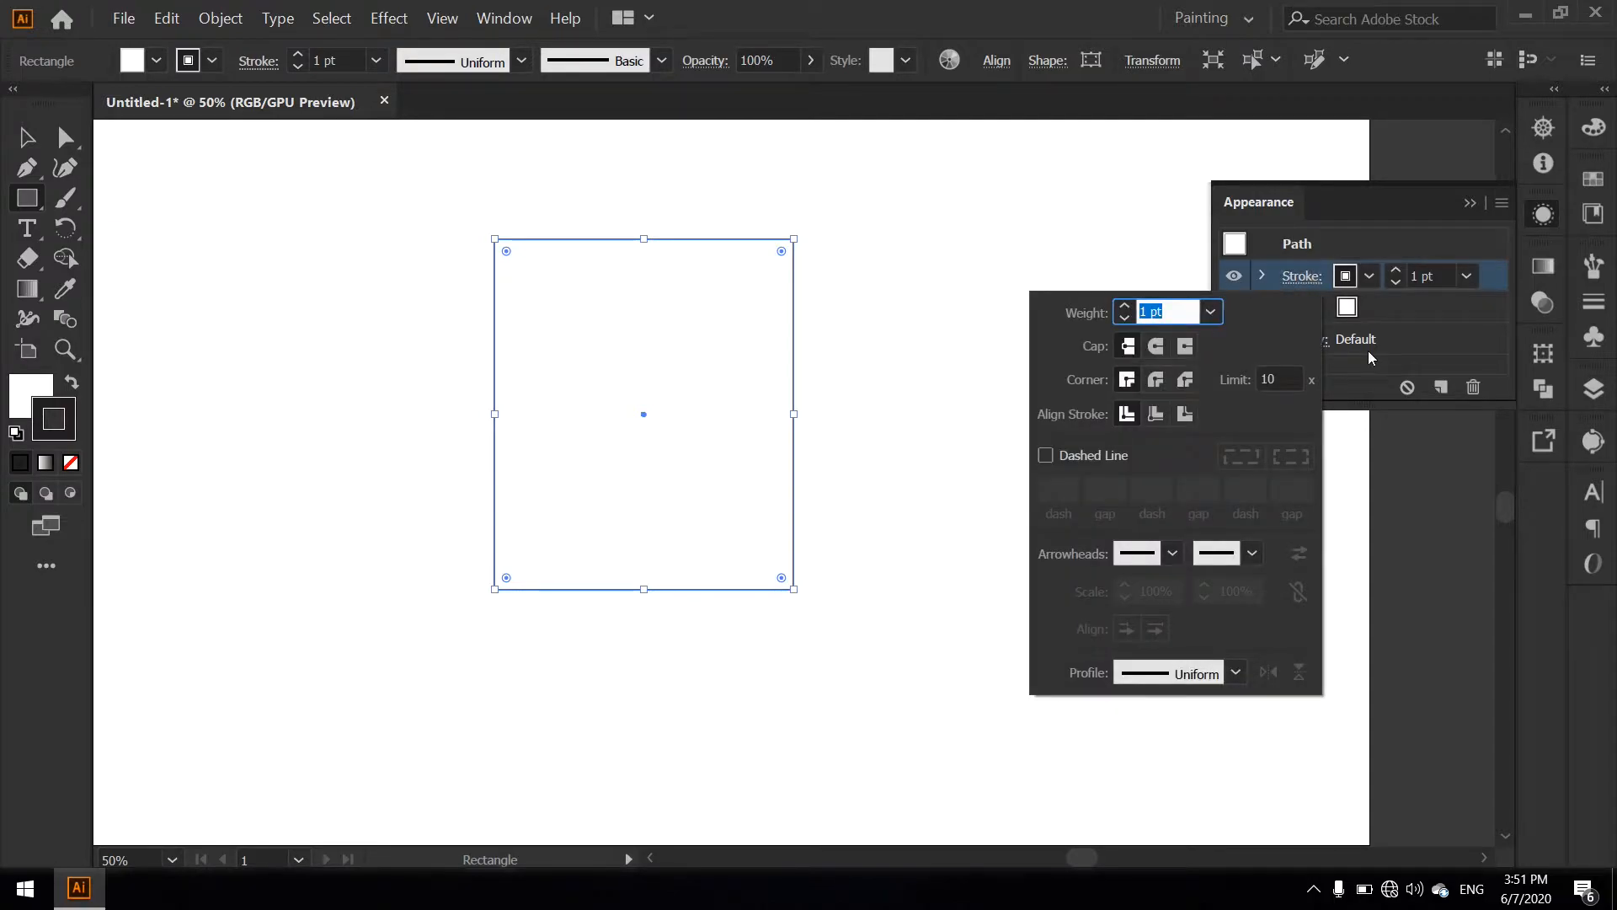
left_click(1124, 307)
left_click(1124, 307)
left_click(1124, 307)
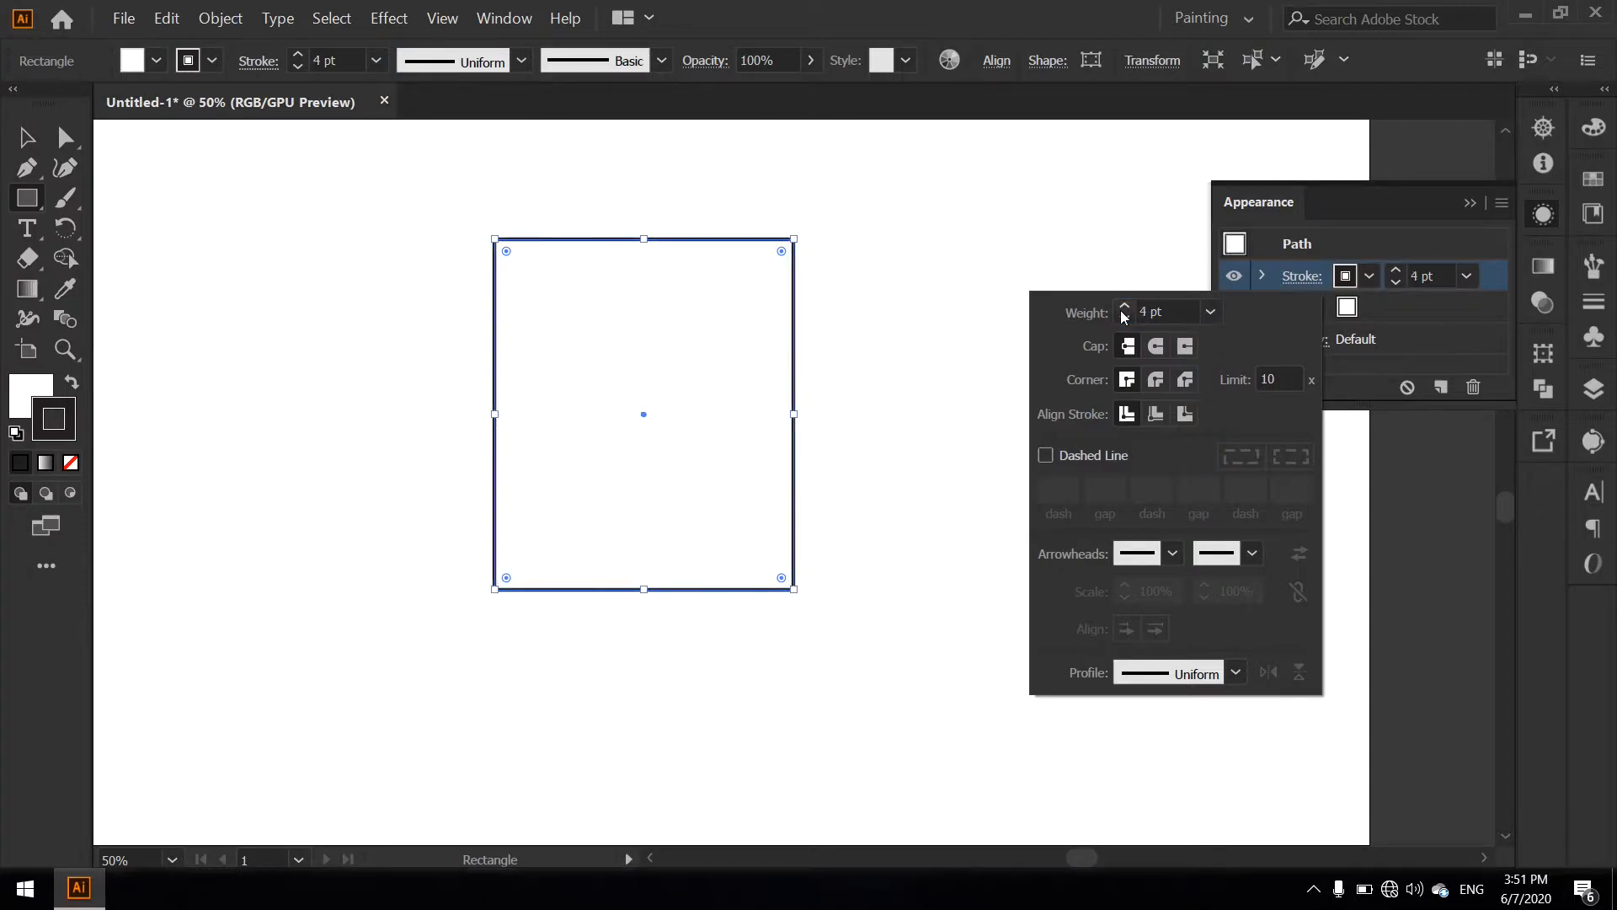
Style the rectangle's stroke as a dashed line with 12 pt dashes, a round cap and a round corner join
left_click(1157, 347)
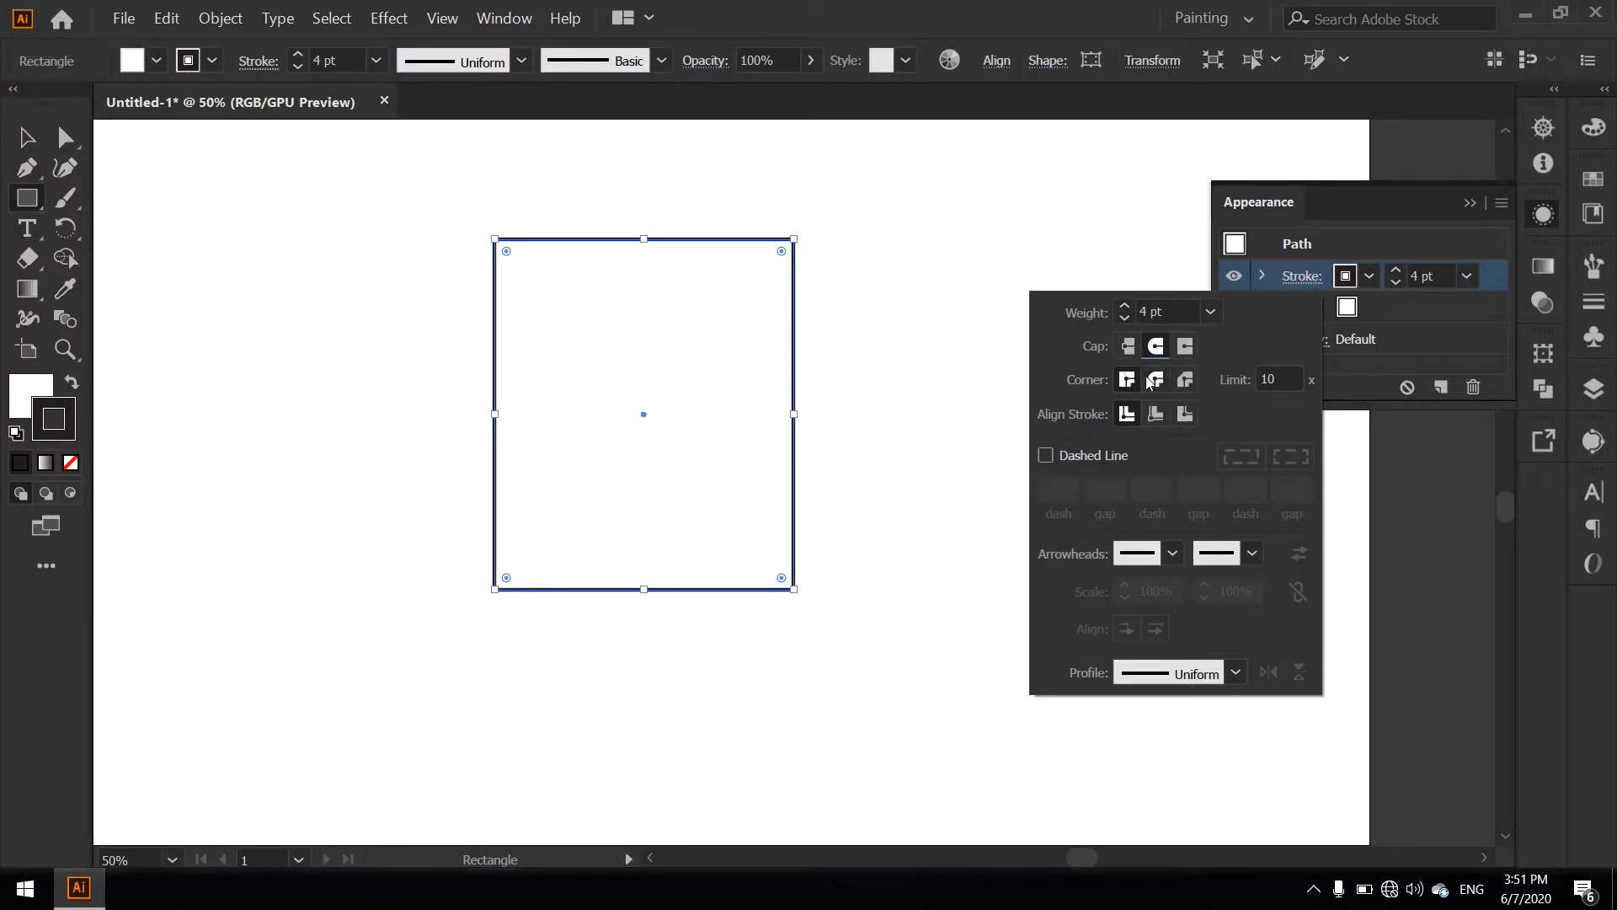
left_click(1161, 380)
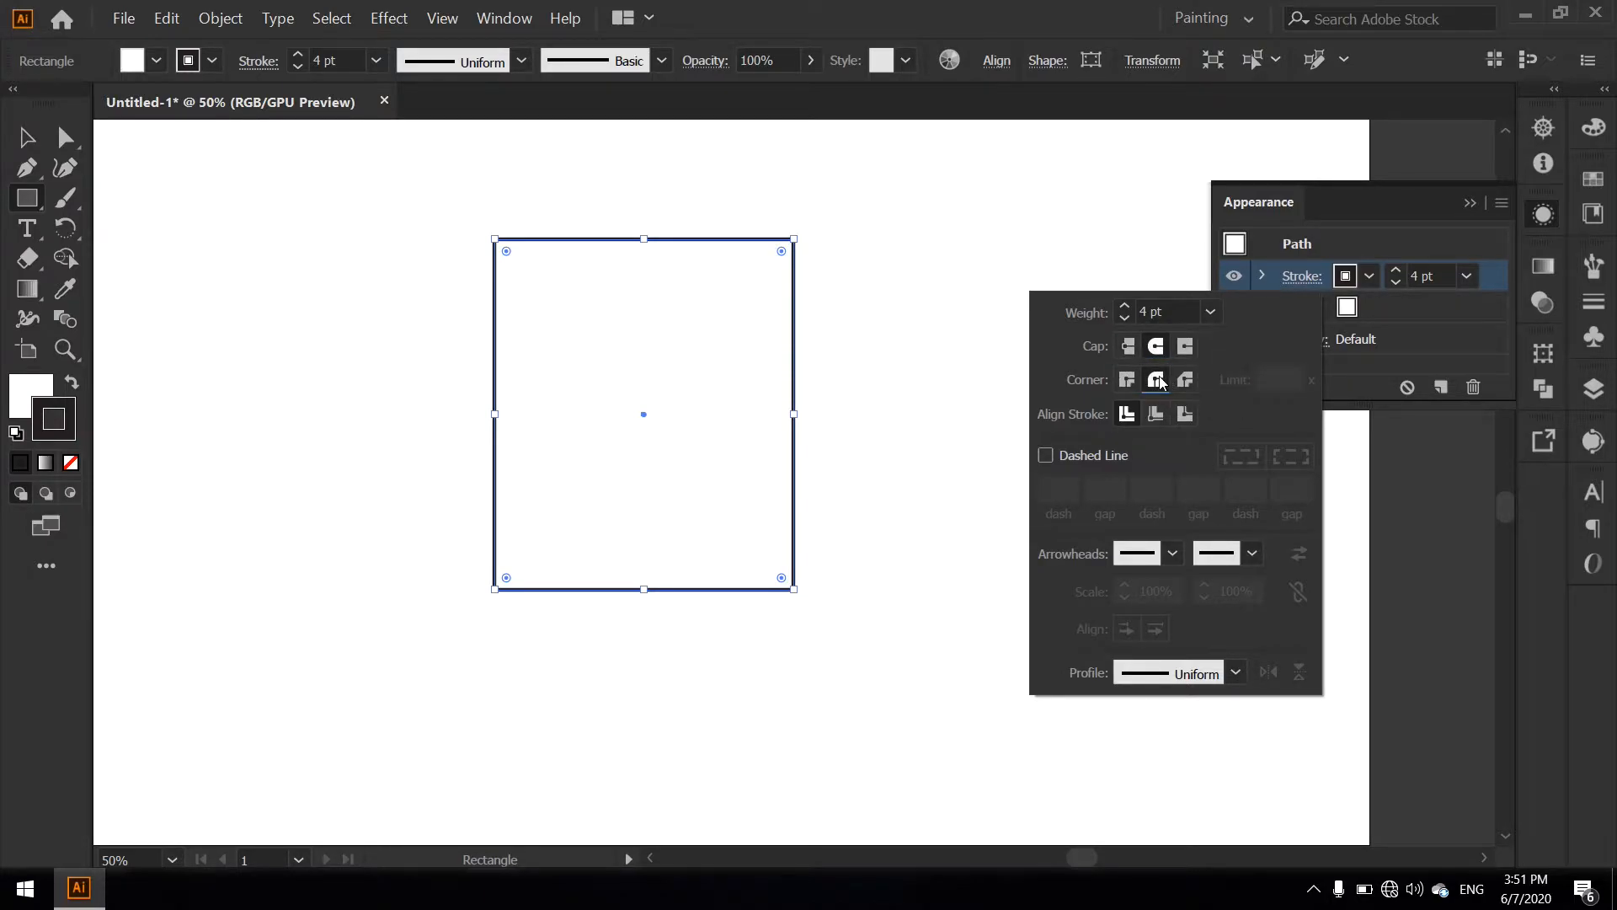
left_click(1045, 457)
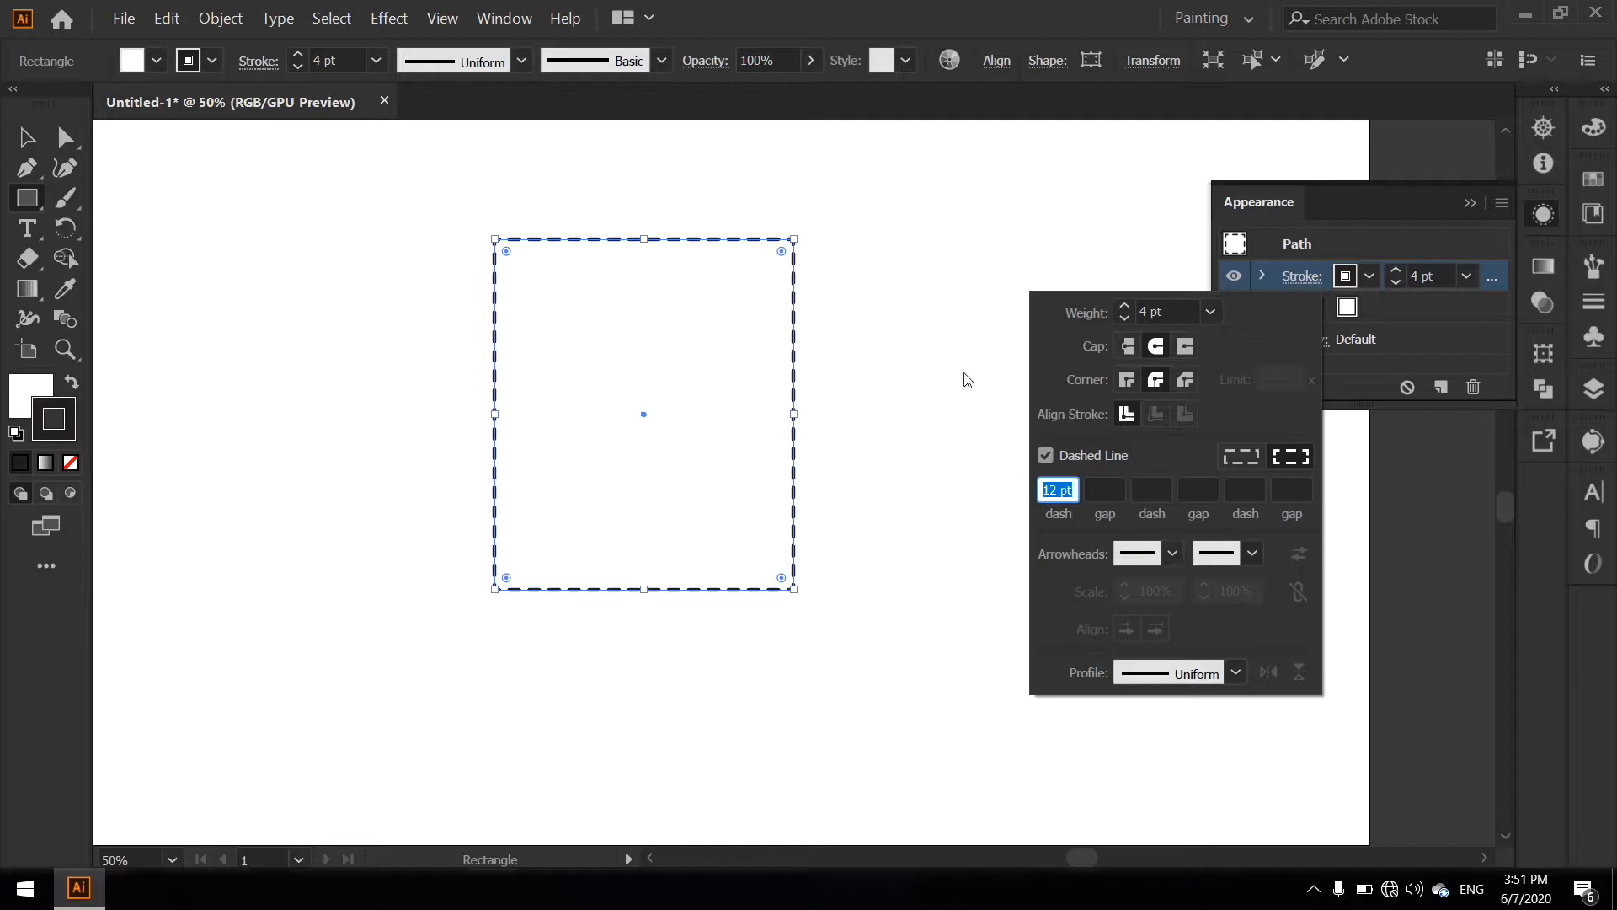
left_click(954, 345)
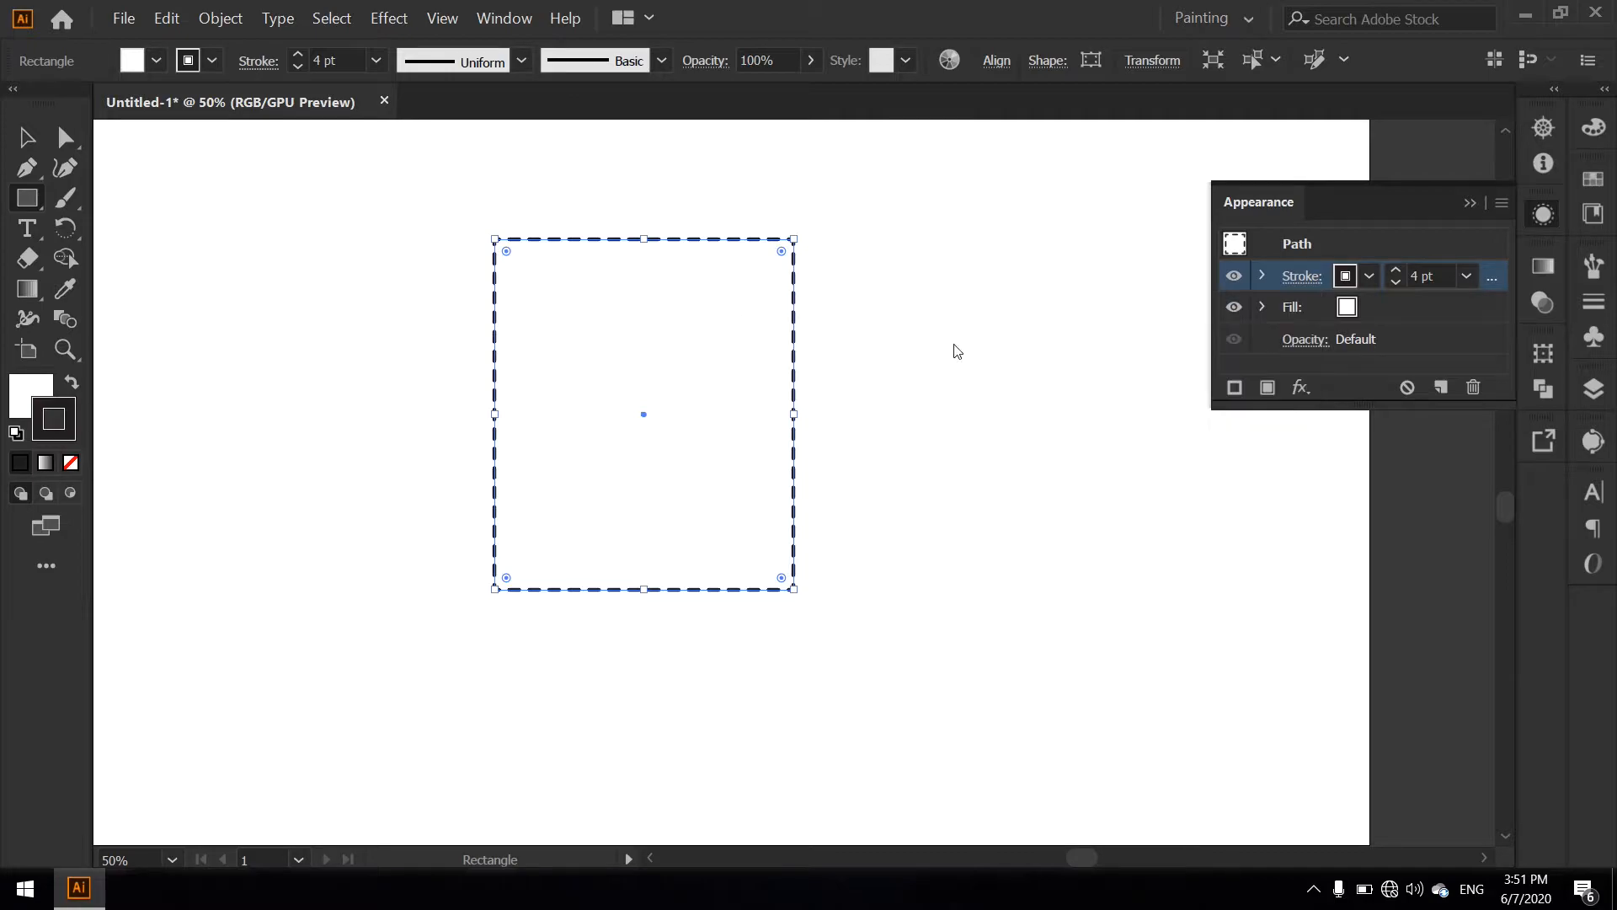
left_click(1475, 203)
left_click(1207, 239)
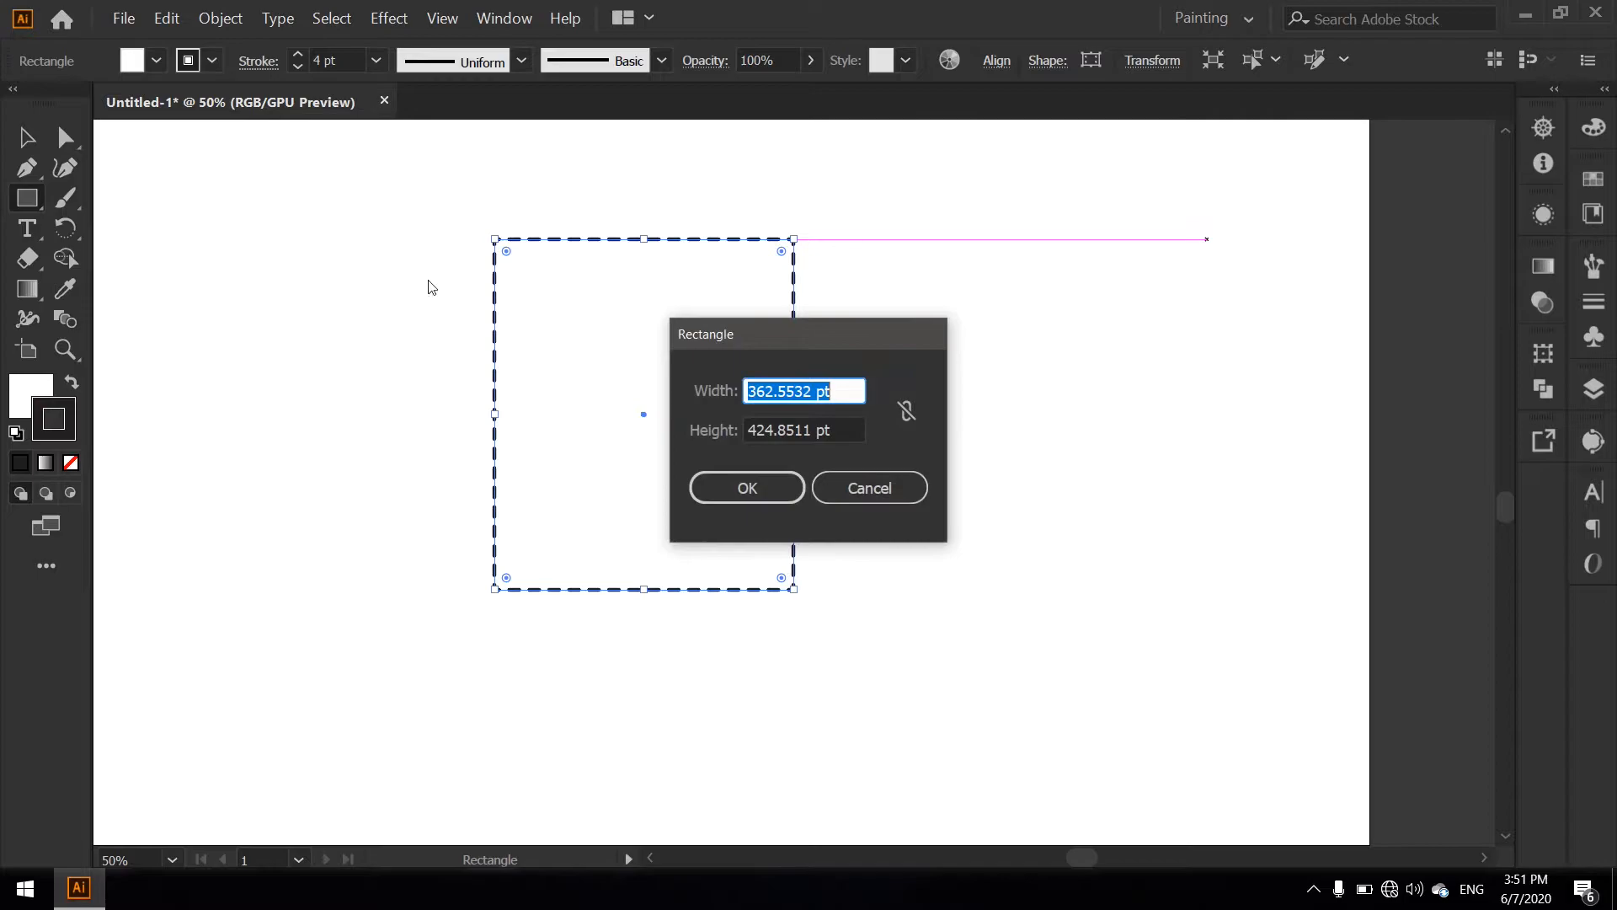
left_click(851, 502)
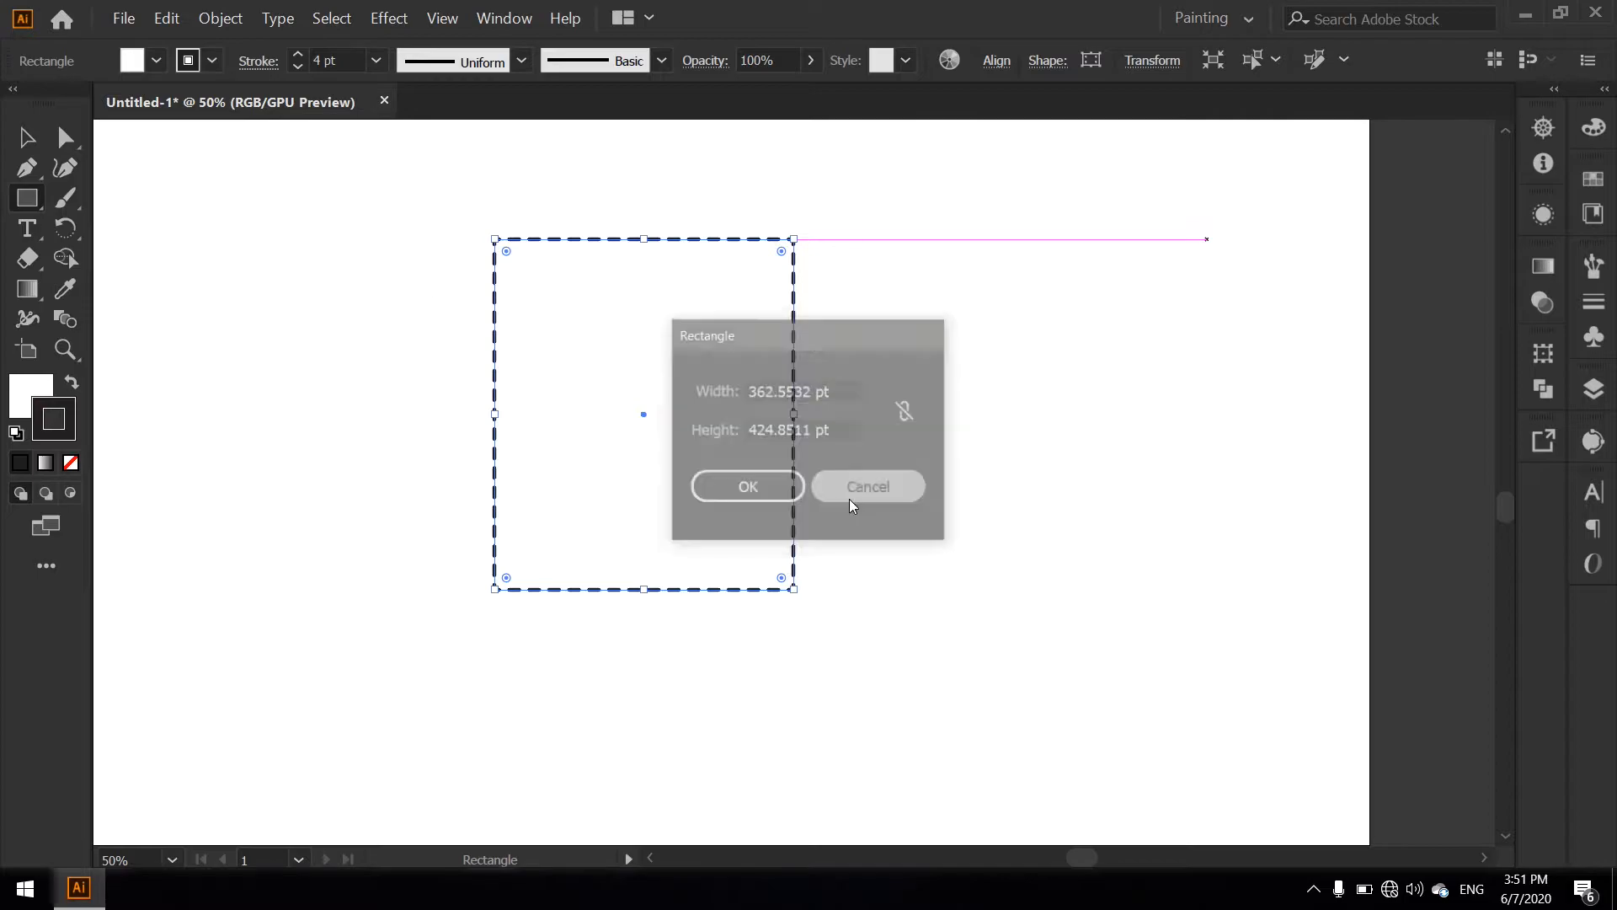
left_click(26, 137)
left_click(278, 187)
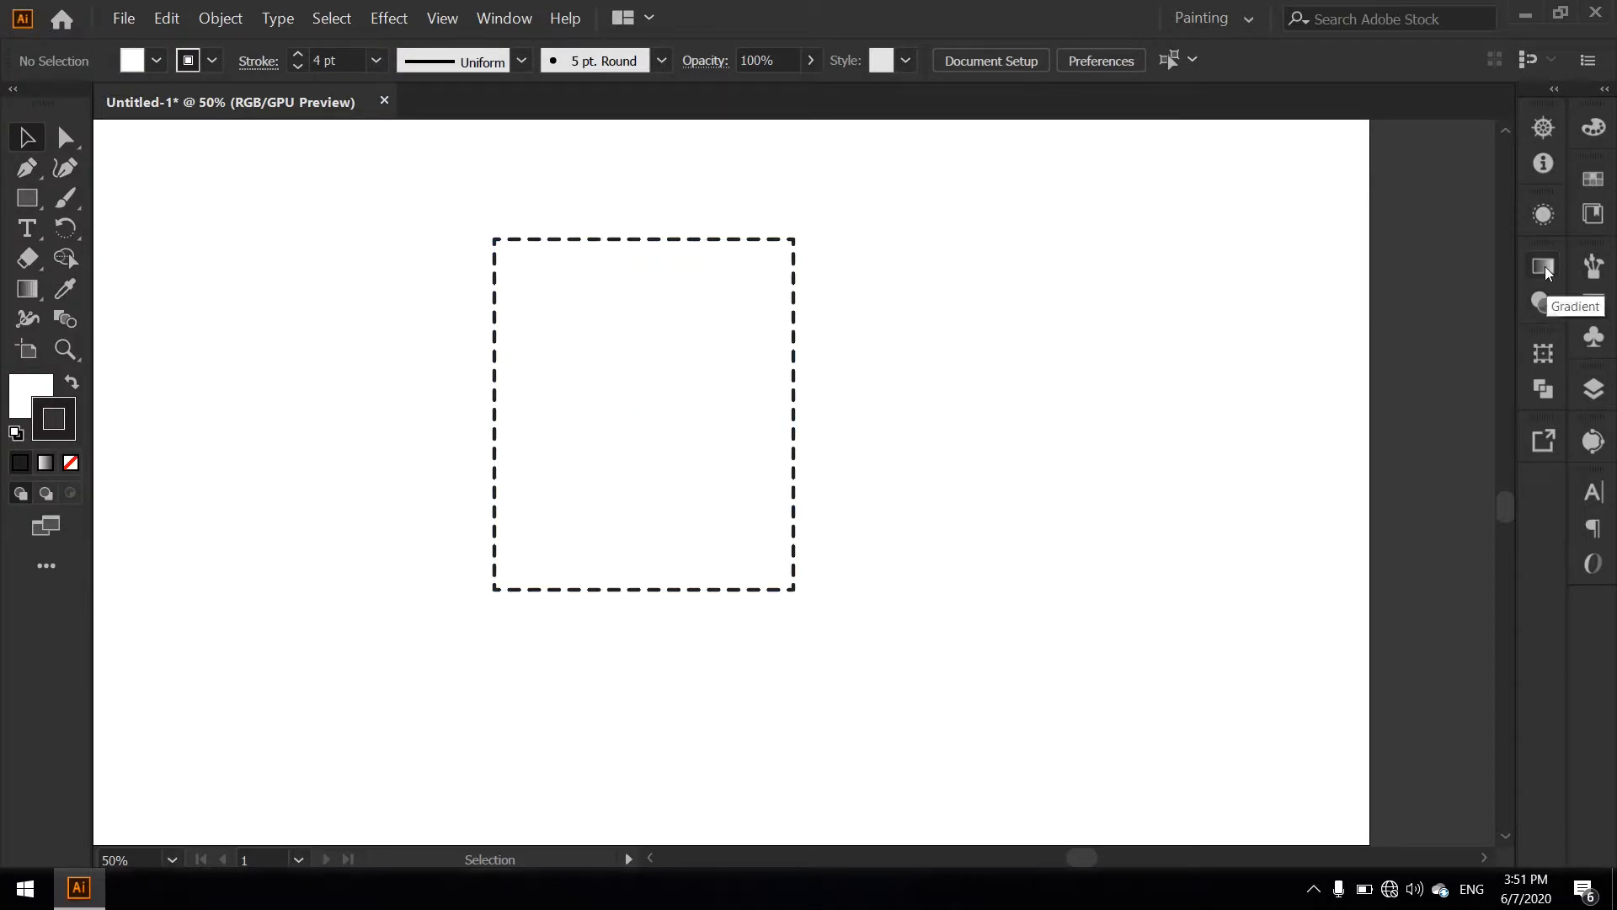
Select the dashed rectangle, show the Gradient settings, and try a gradient on its stroke
double_click(773, 238)
double_click(1230, 268)
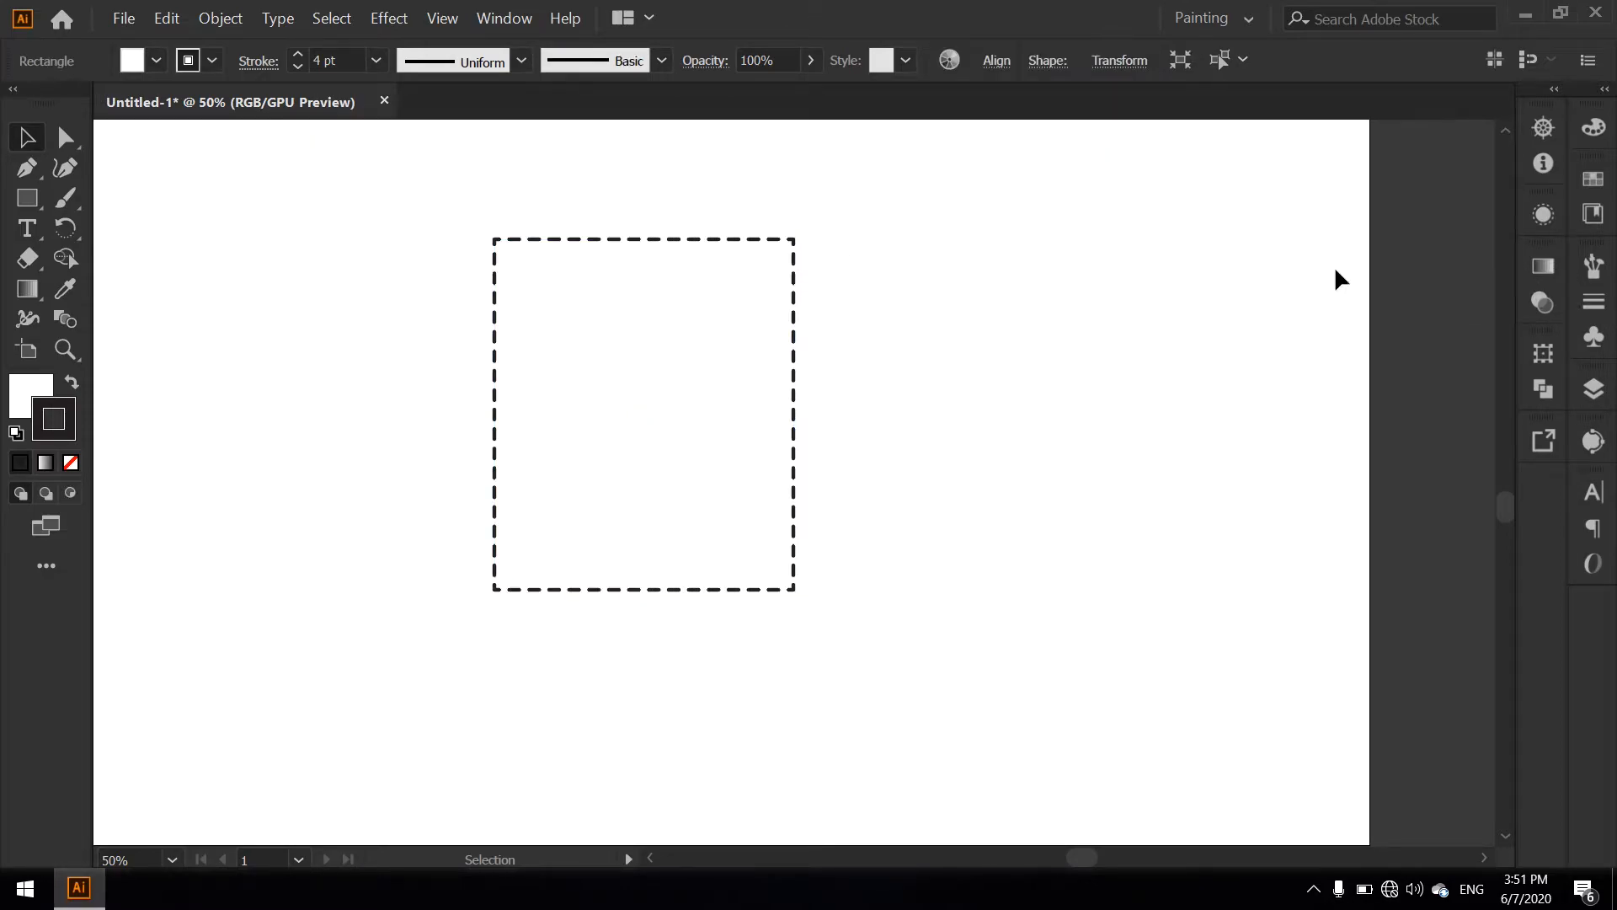
left_click(1555, 279)
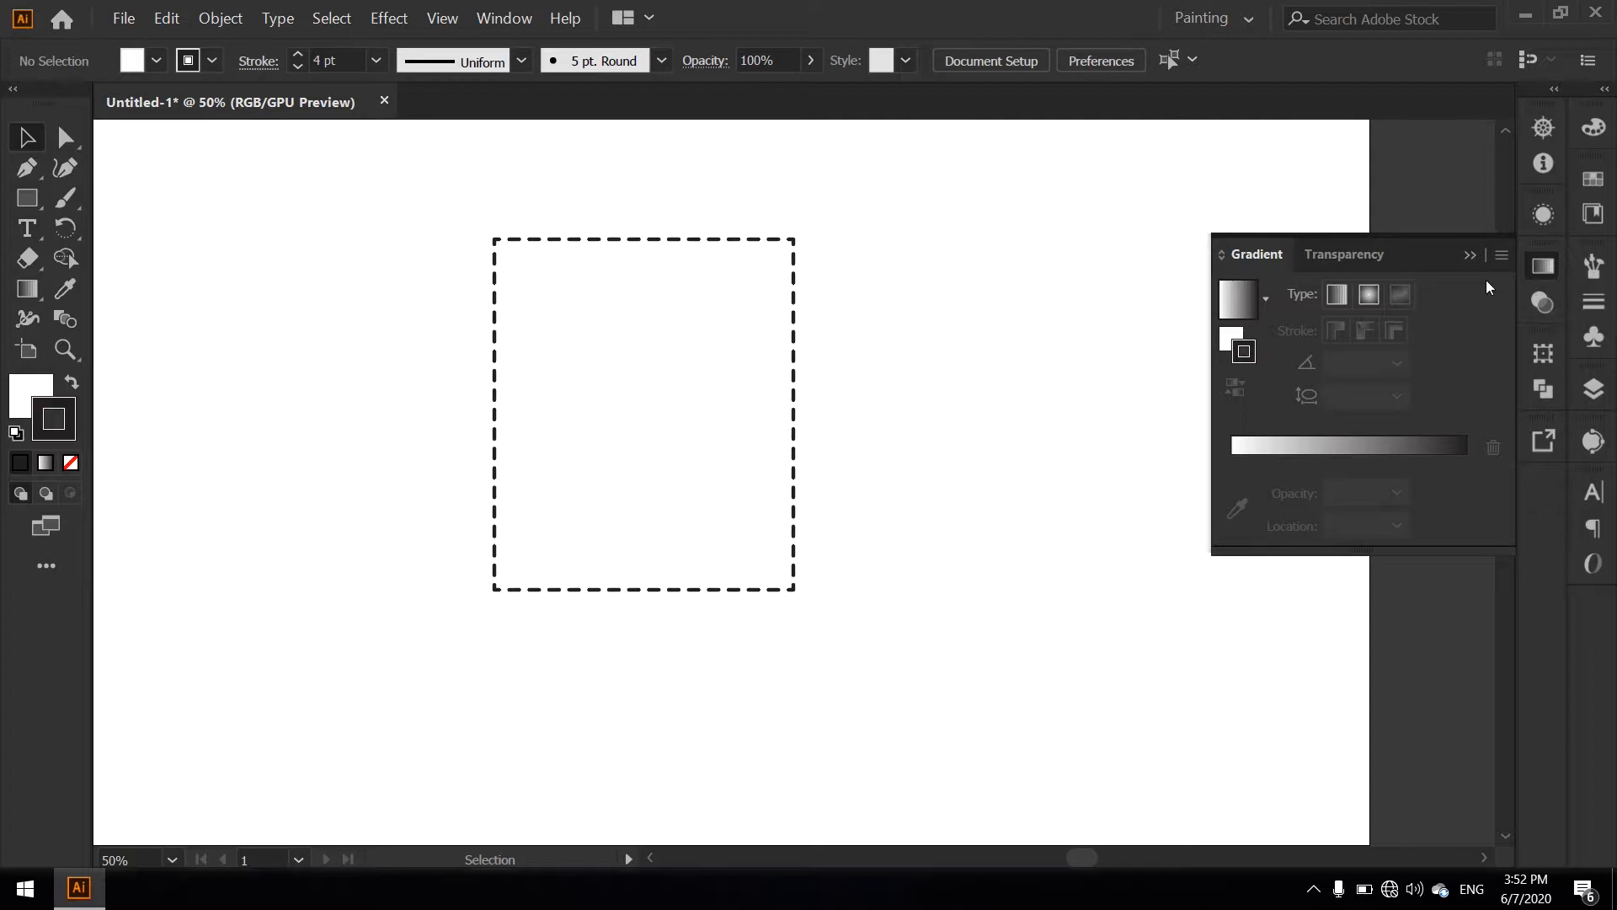
left_click(1239, 308)
left_click(626, 284)
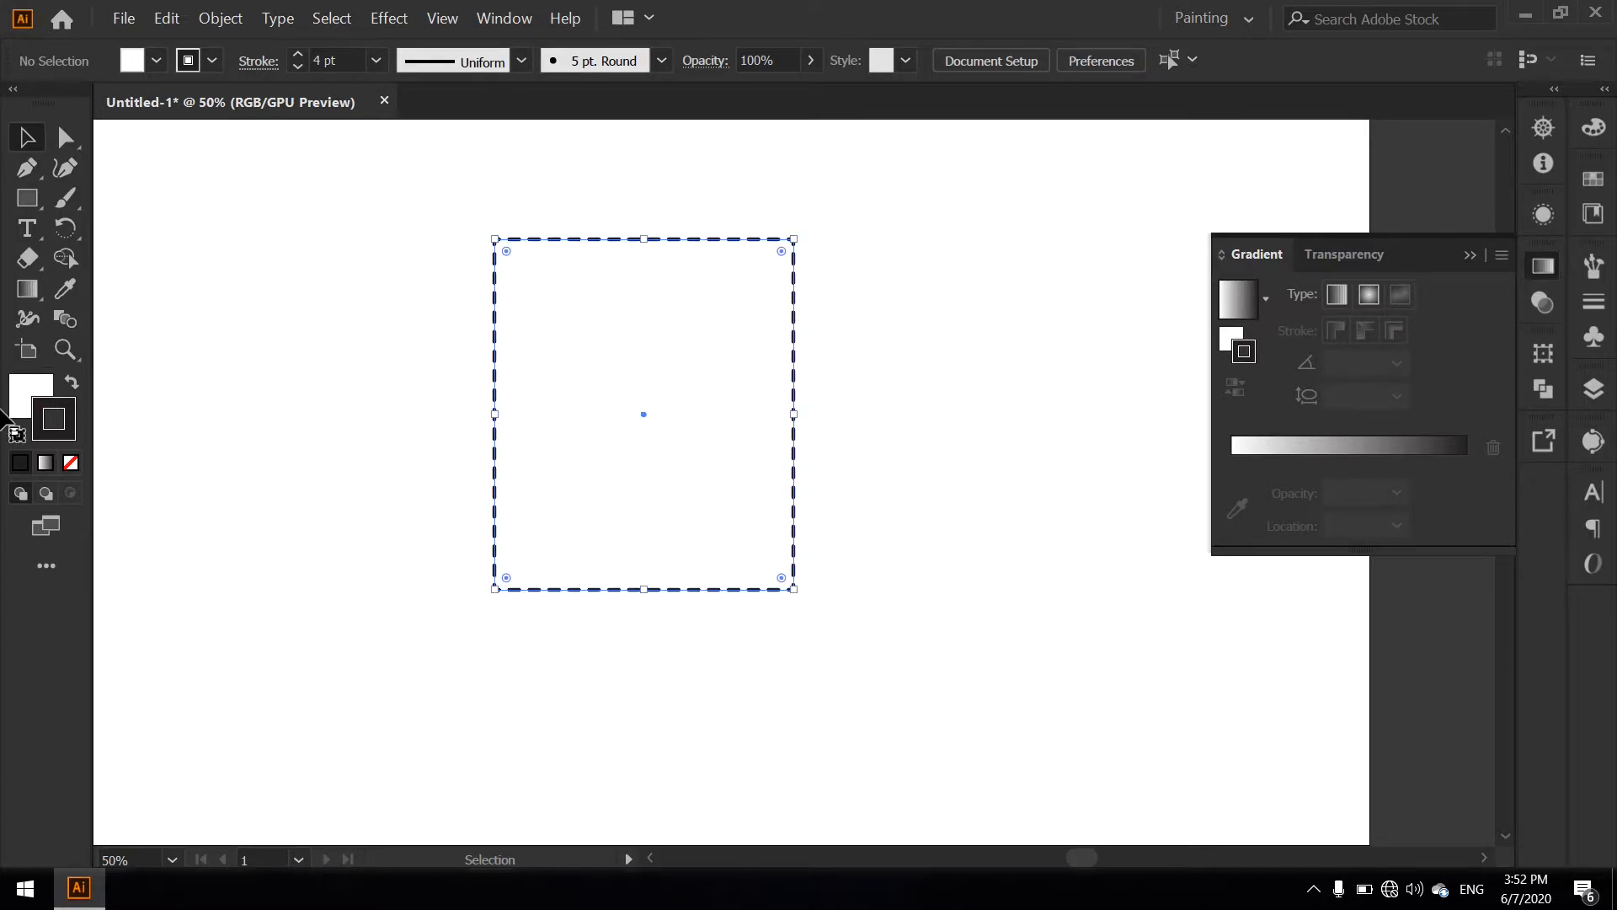
left_click(42, 460)
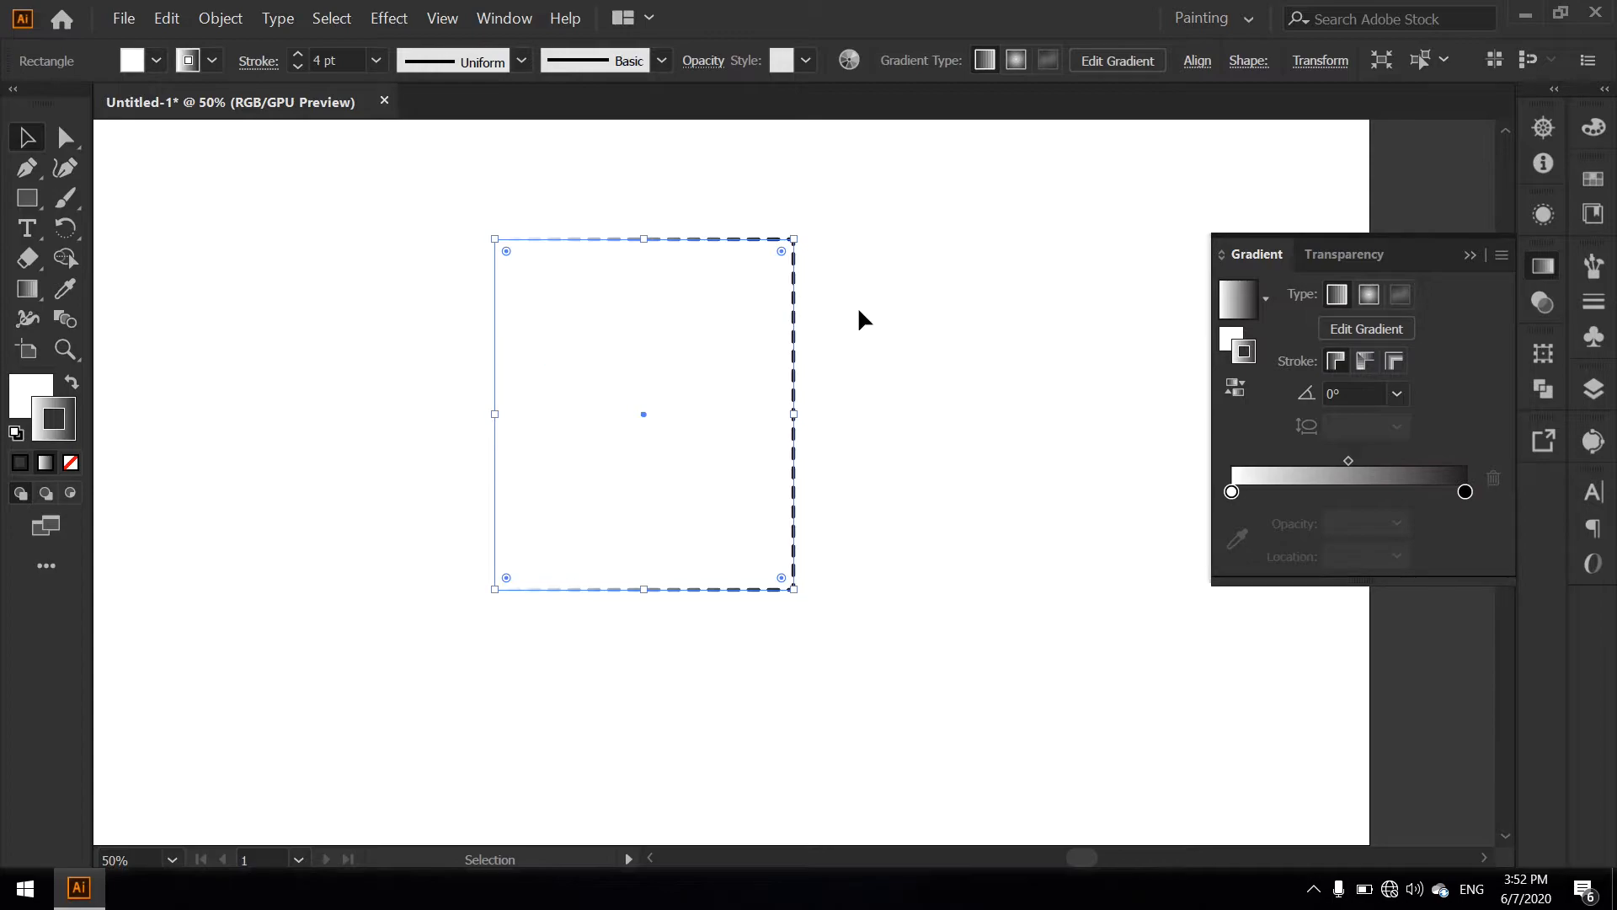
Fill the dashed rectangle with a white-to-black radial gradient and move it slightly down and right on the artboard
left_click(37, 399)
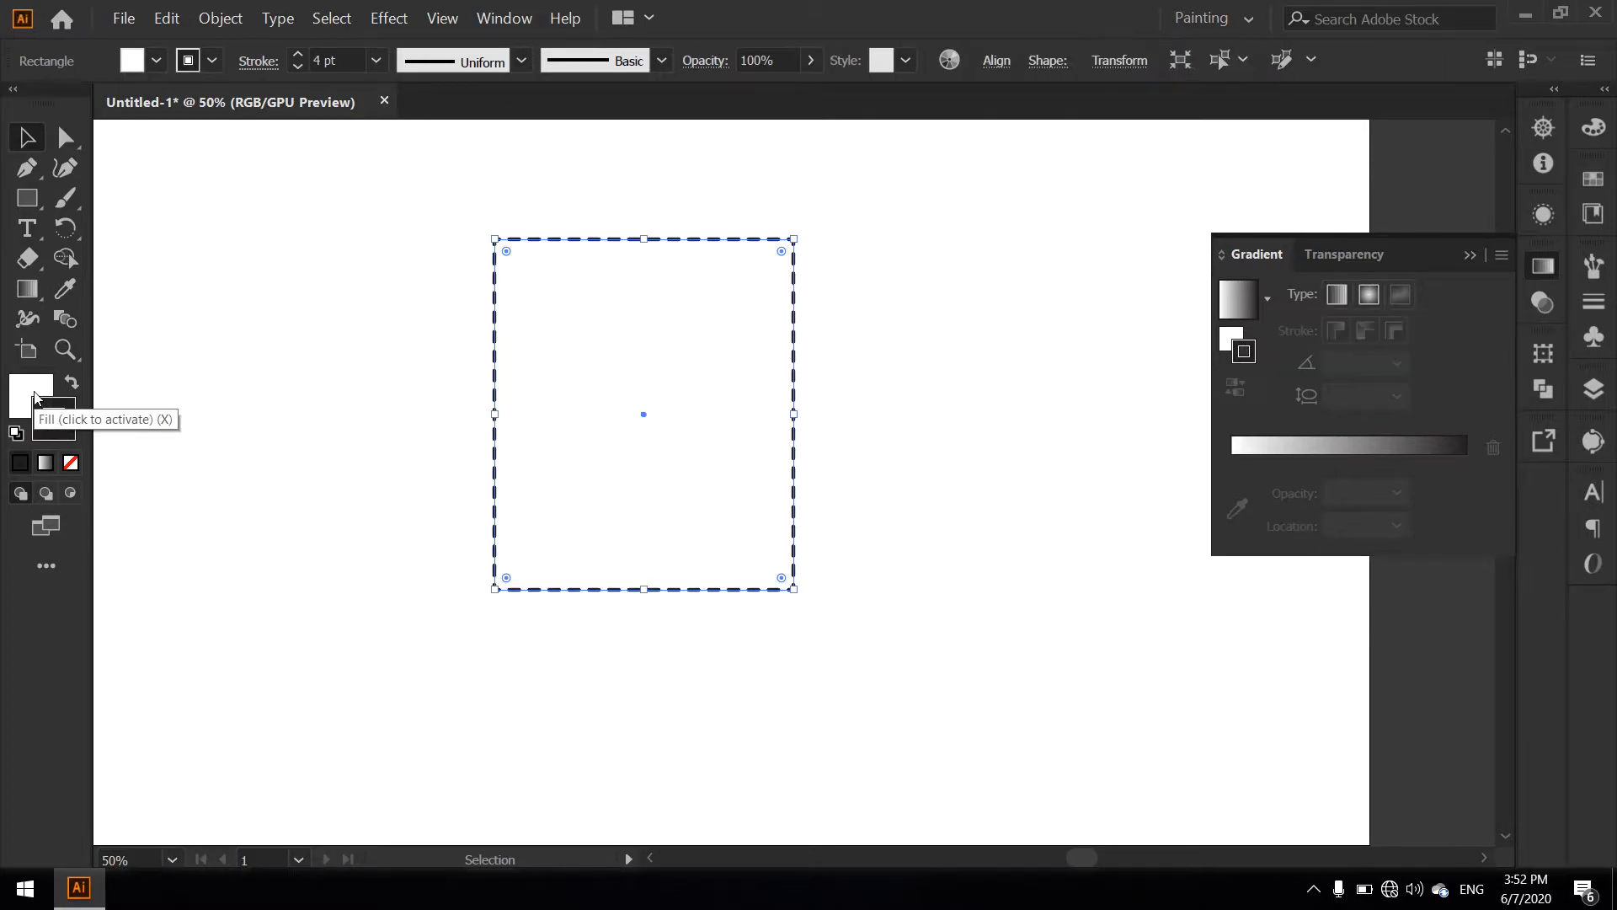
left_click(45, 462)
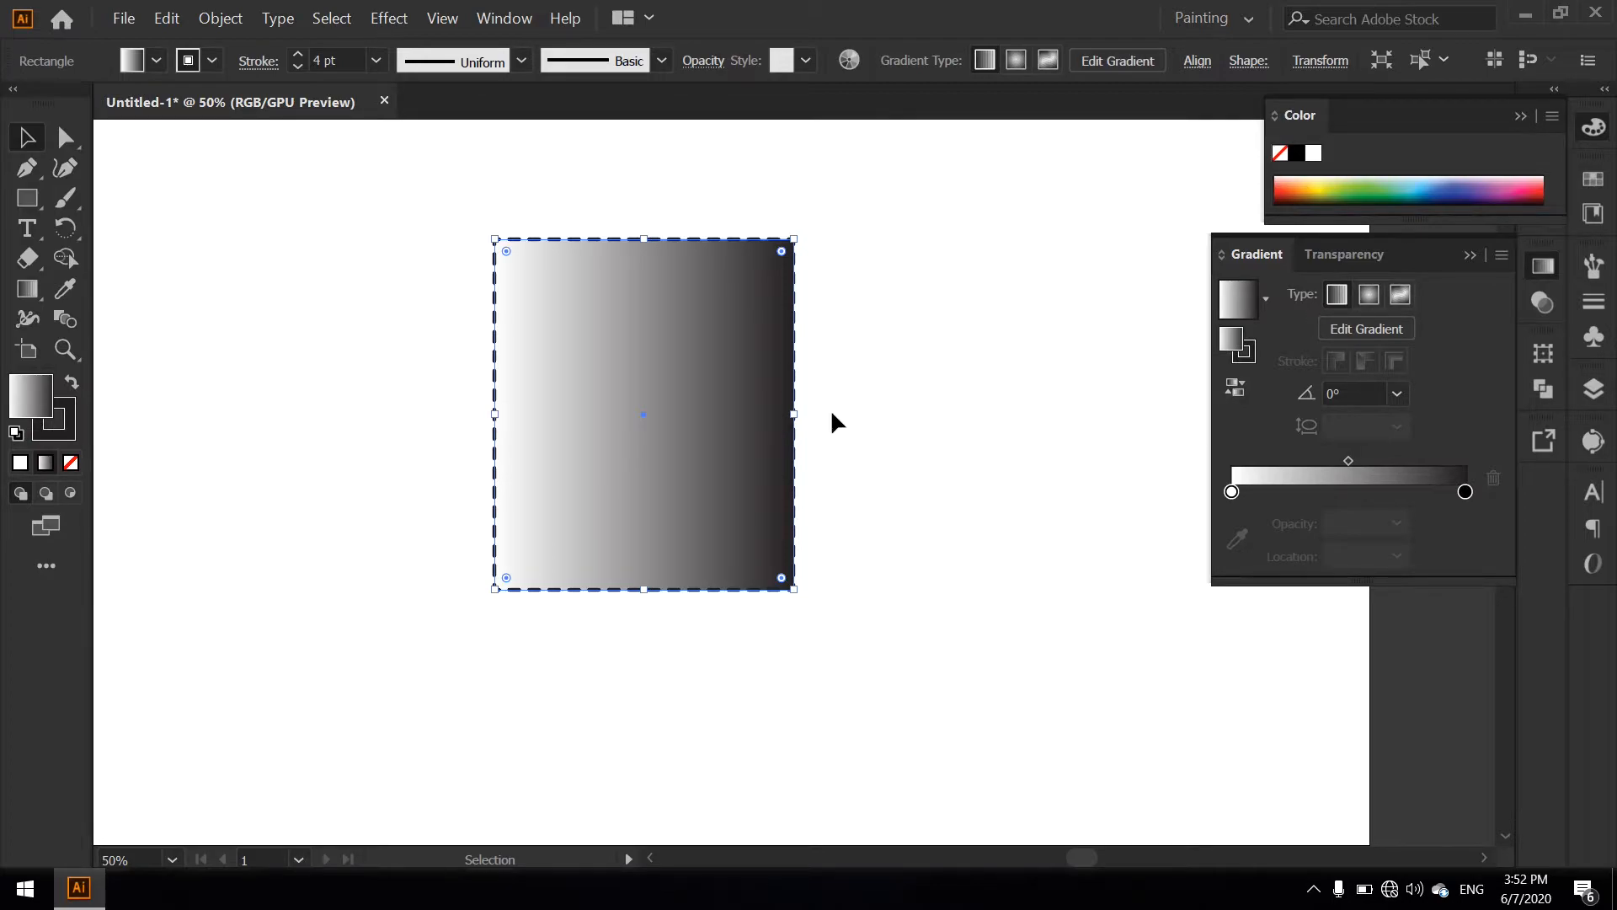
left_click(1371, 295)
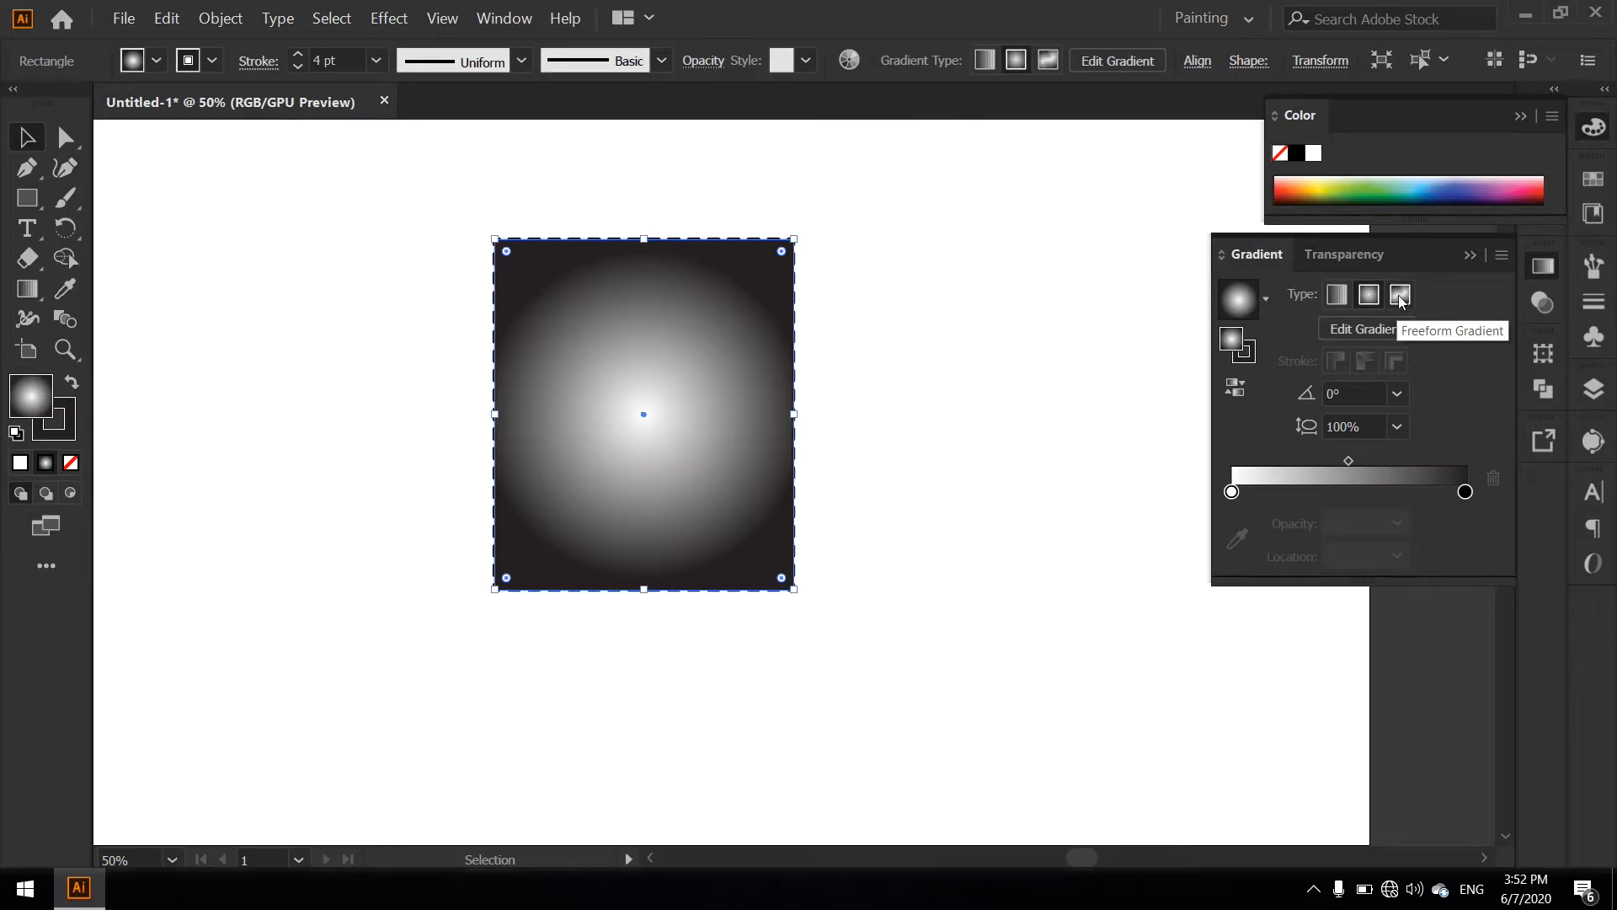
left_click(1334, 296)
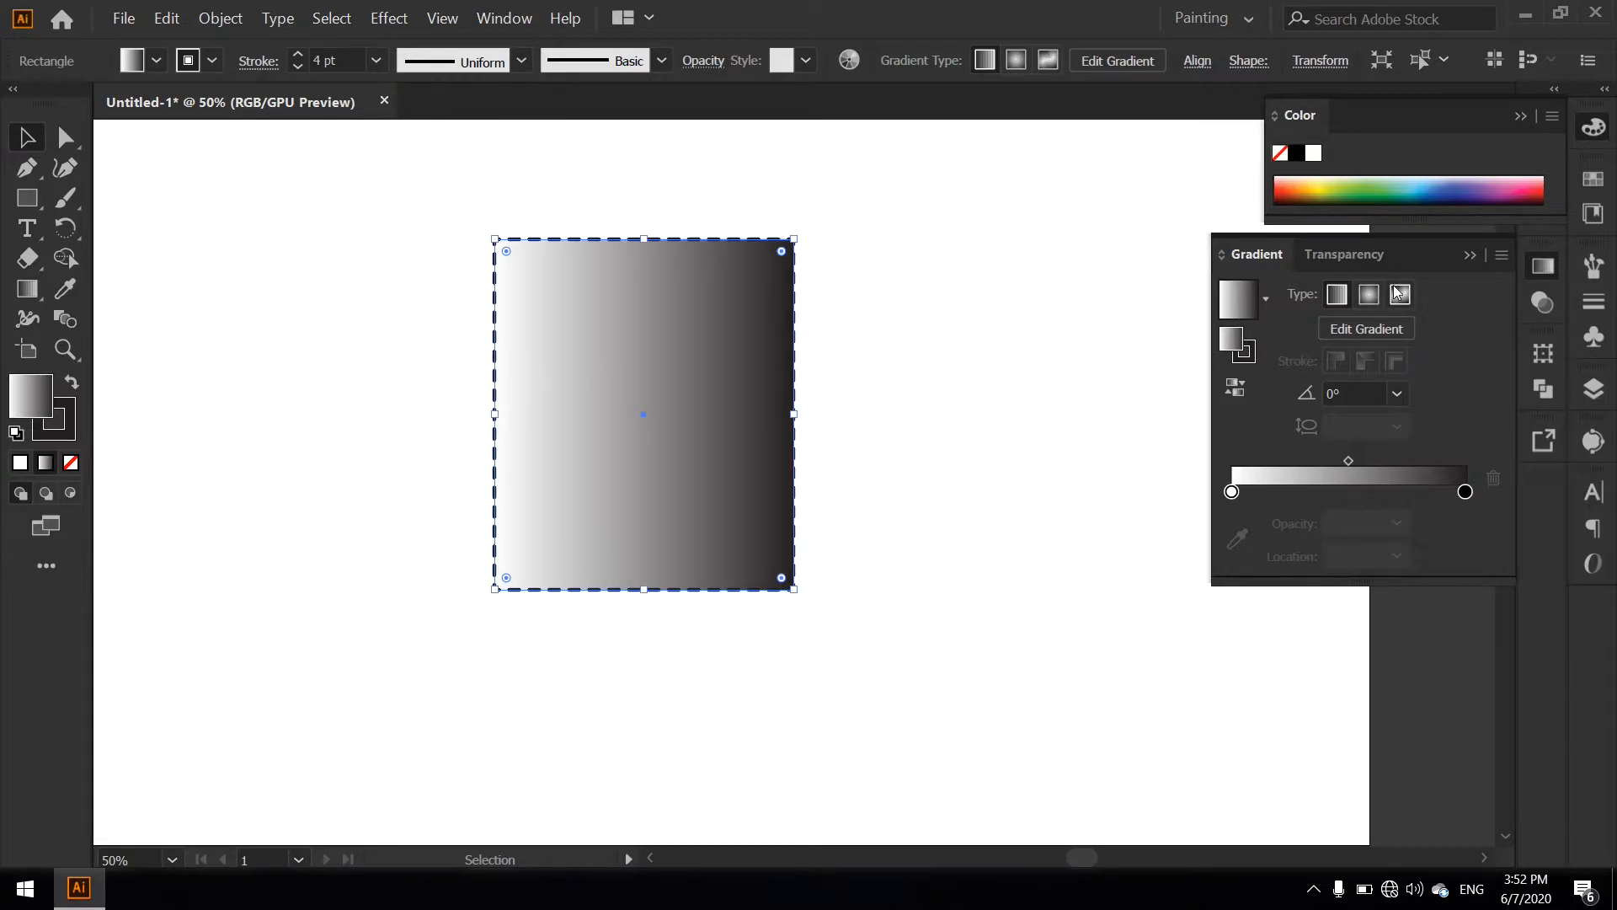
left_click(1365, 300)
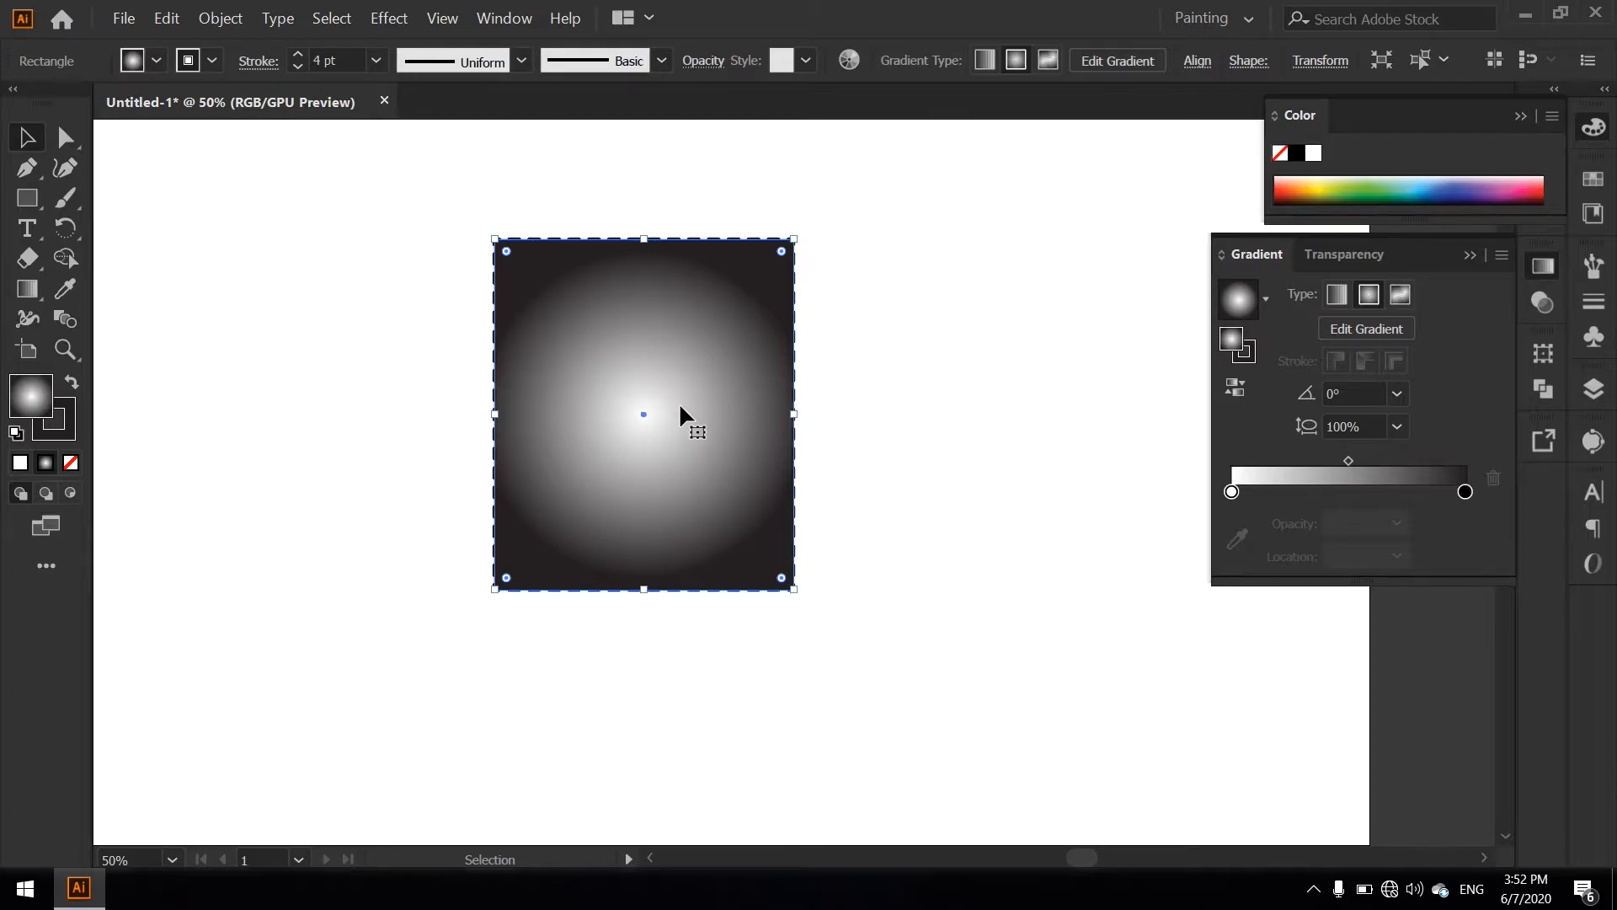
left_click_drag(600, 322, 699, 391)
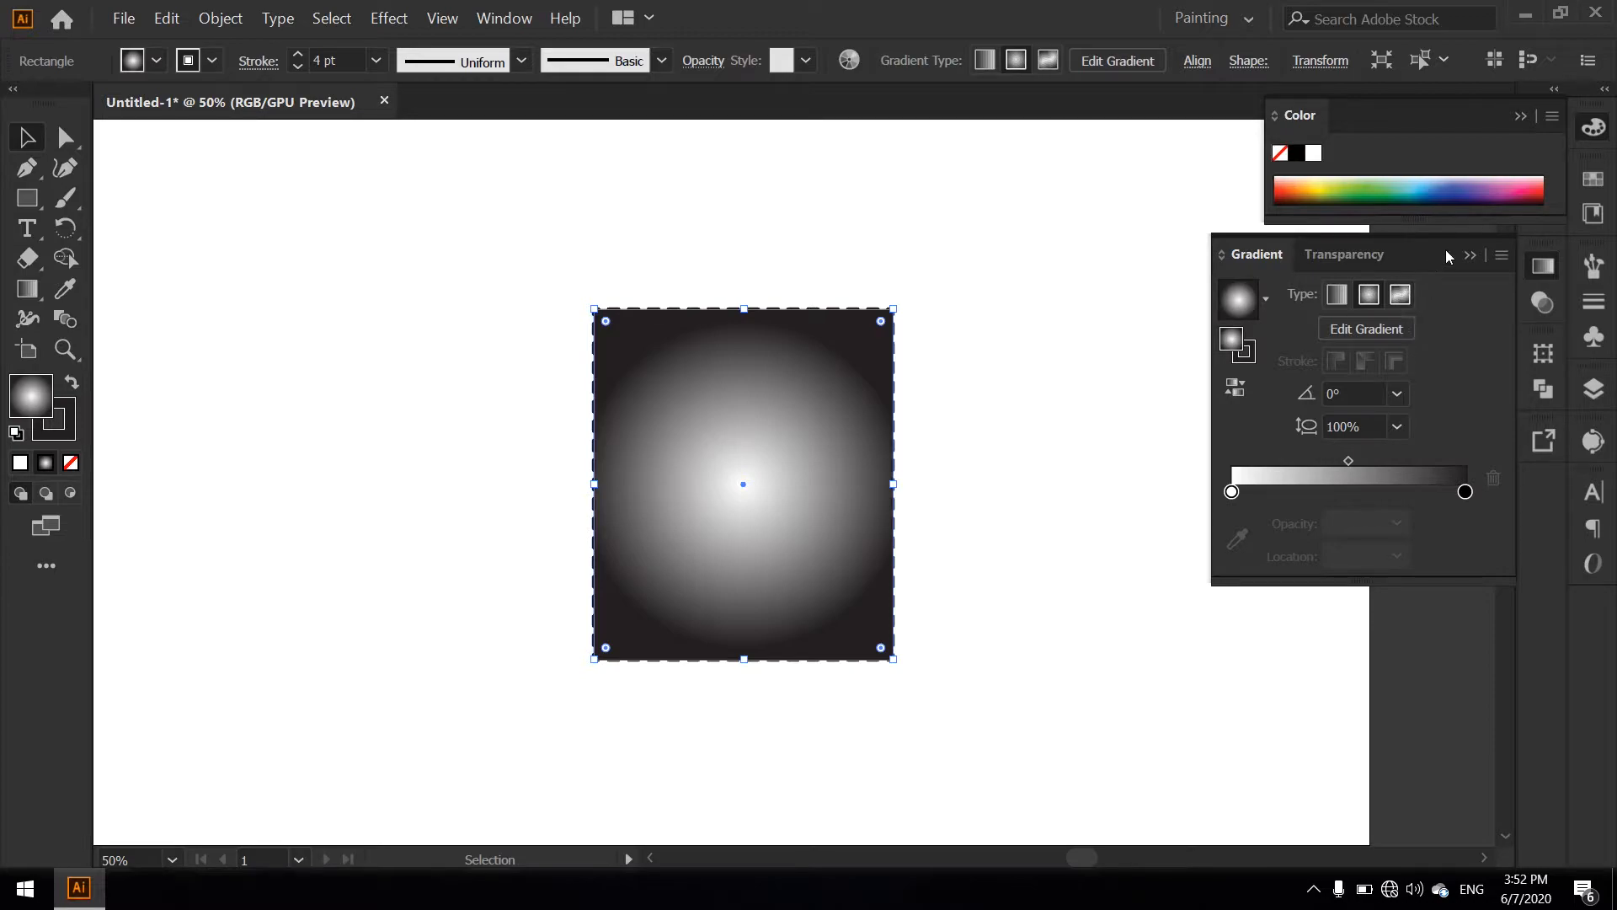
Change the rectangle's fill to a freeform gradient drawn with points and reposition its four color stops toward the middle
left_click(1401, 295)
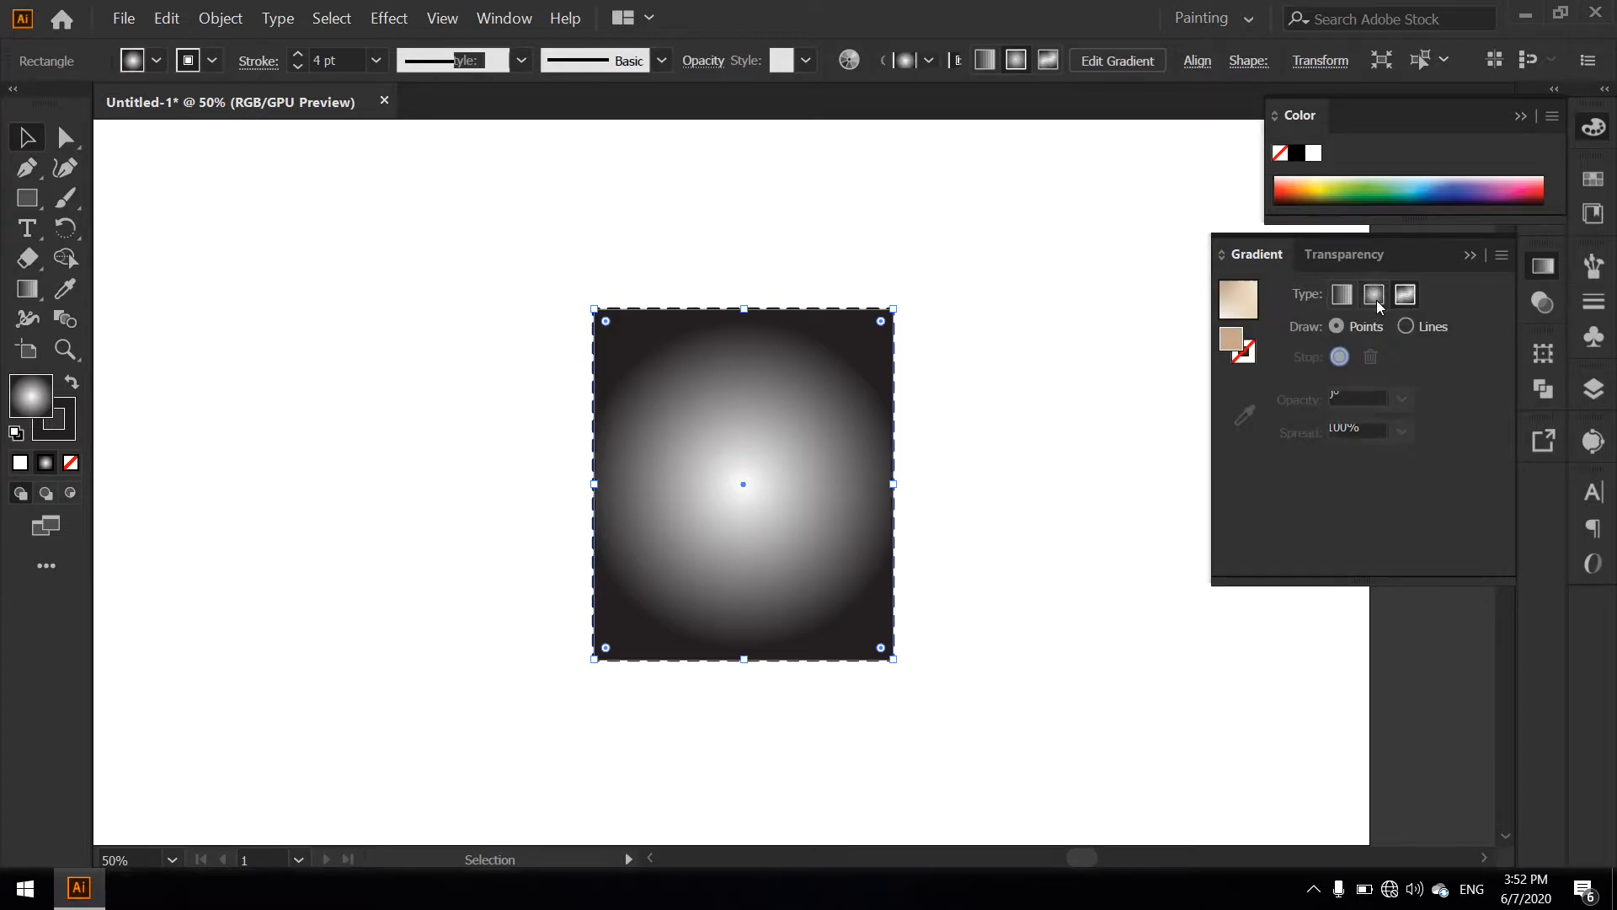
left_click_drag(621, 348, 767, 510)
left_click(861, 344)
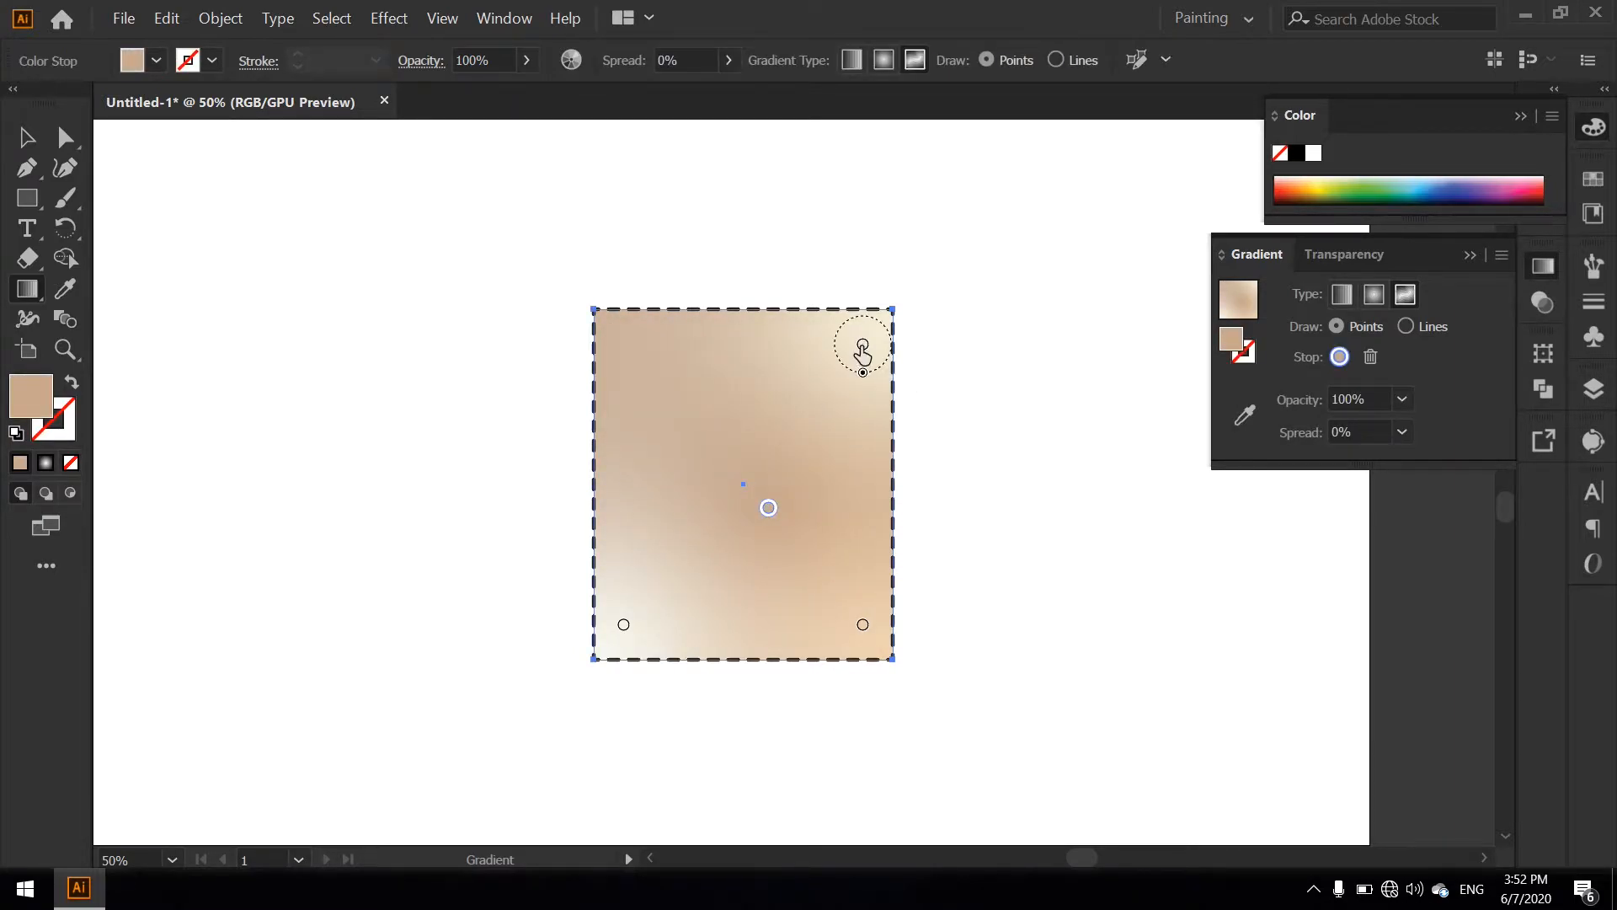
left_click_drag(861, 347, 679, 442)
left_click(623, 624)
left_click_drag(624, 624, 722, 581)
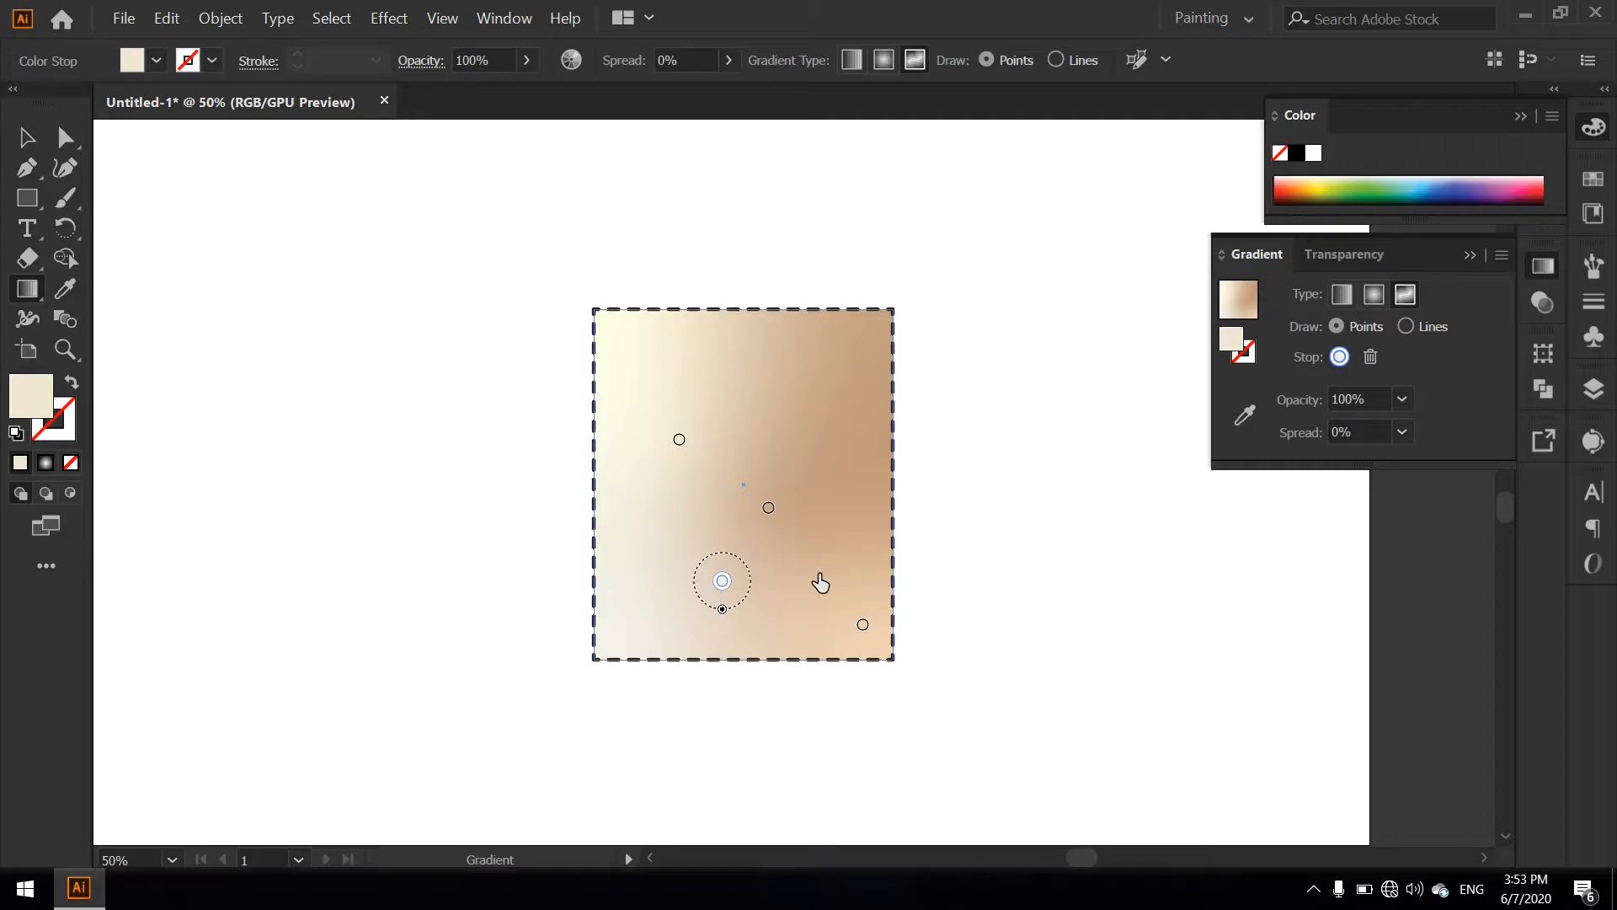
left_click_drag(857, 630, 804, 427)
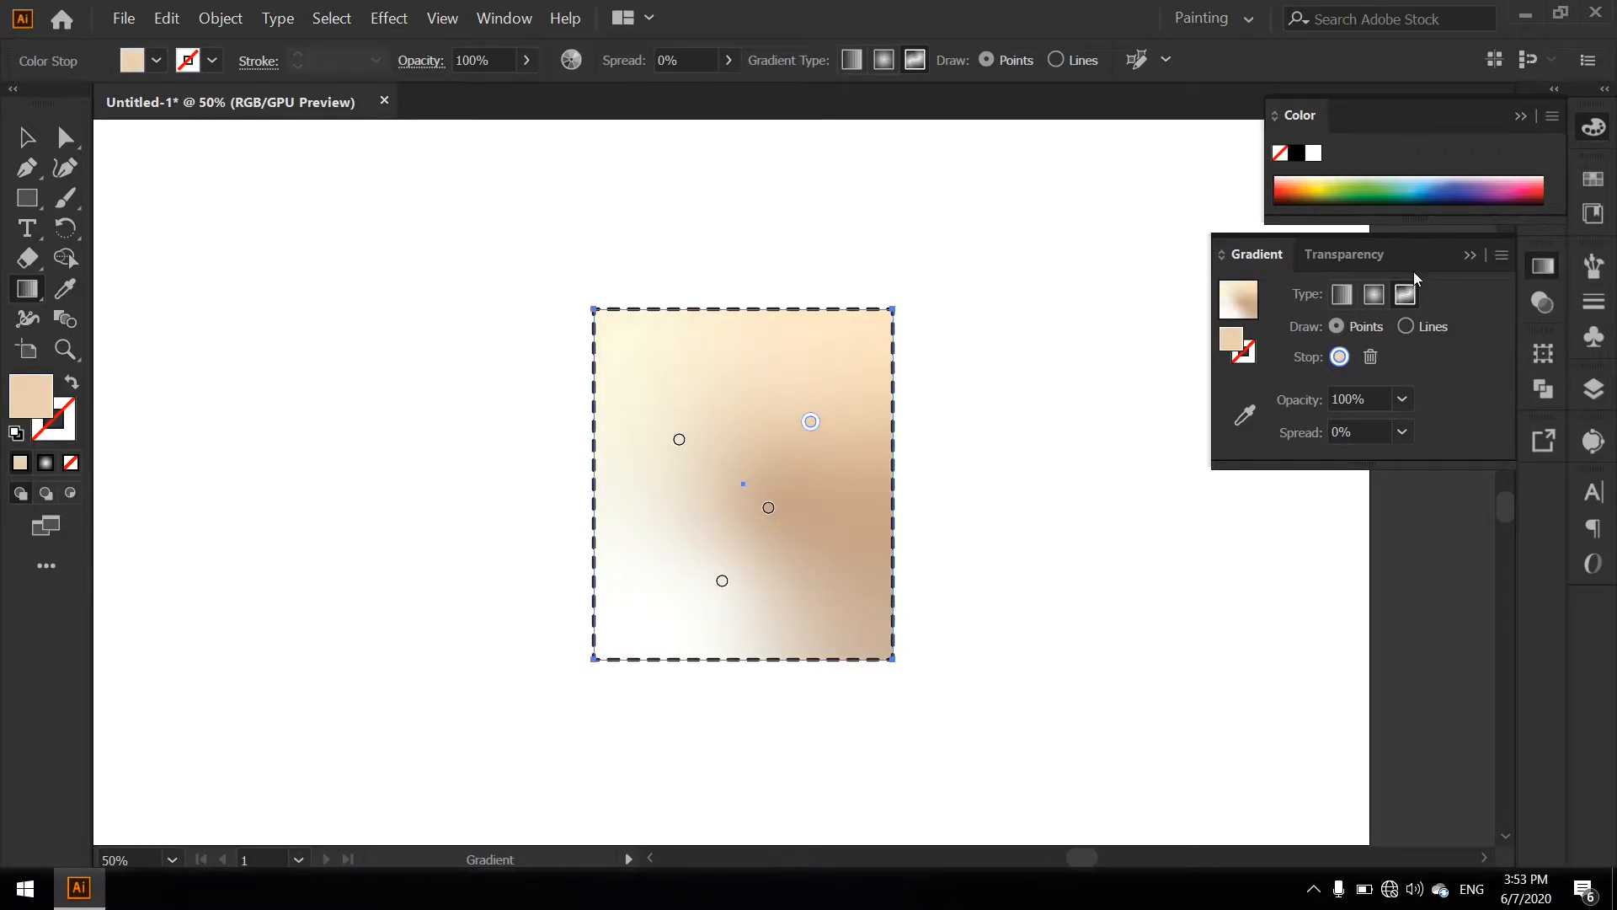
Make the rectangle's gradient linear, with its midpoint at 21.78% and an angle of 60°
left_click(1347, 294)
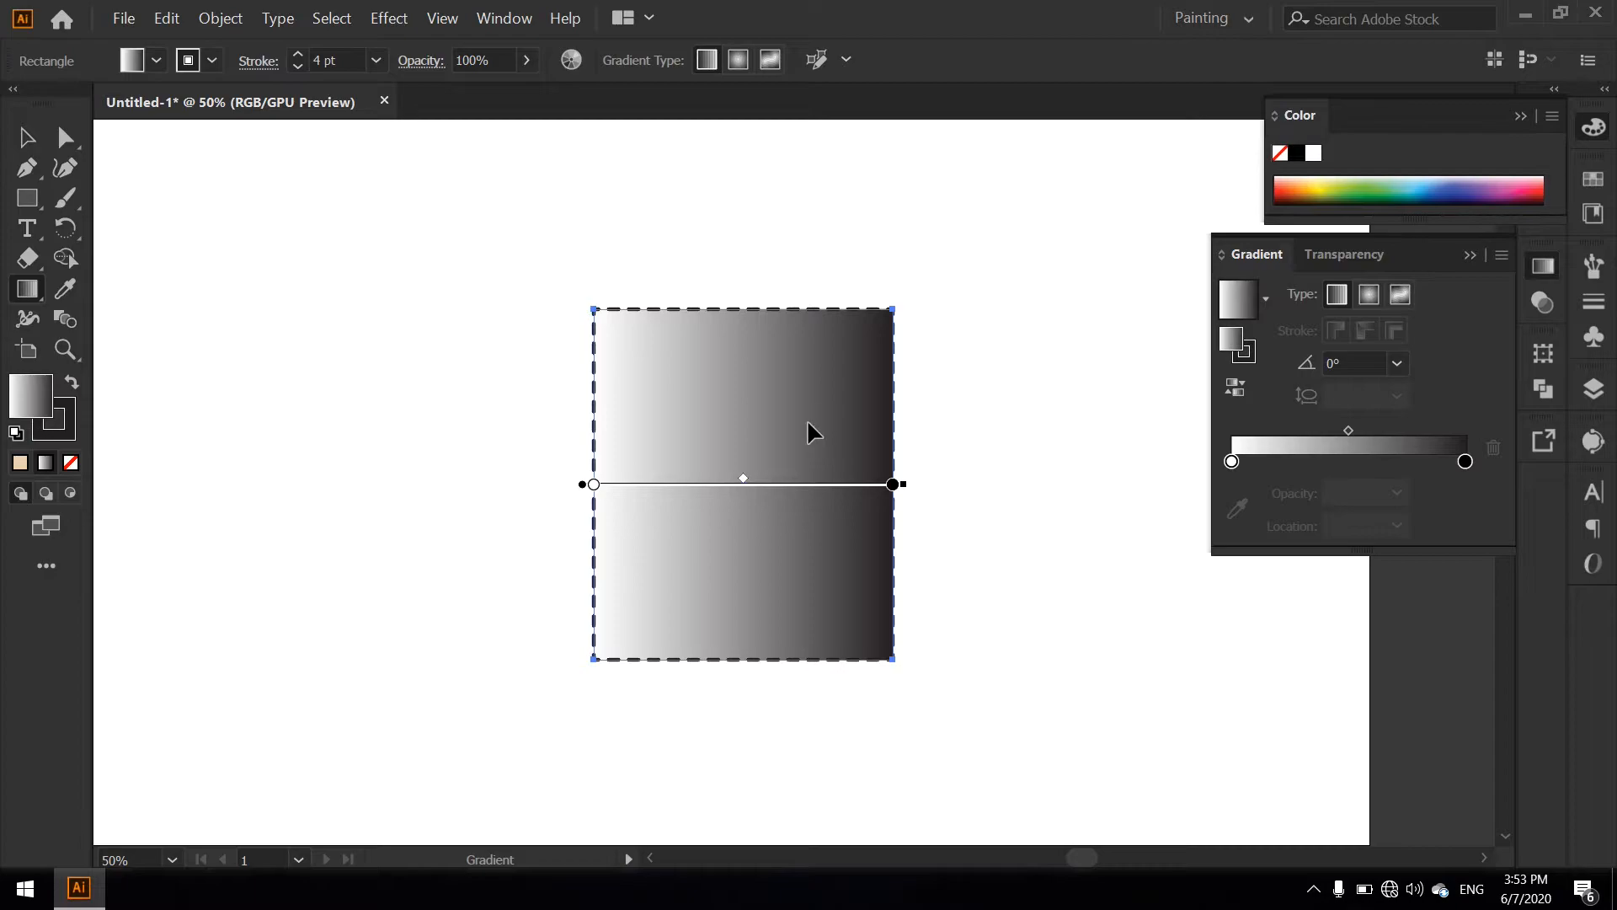
left_click_drag(1348, 431, 1279, 472)
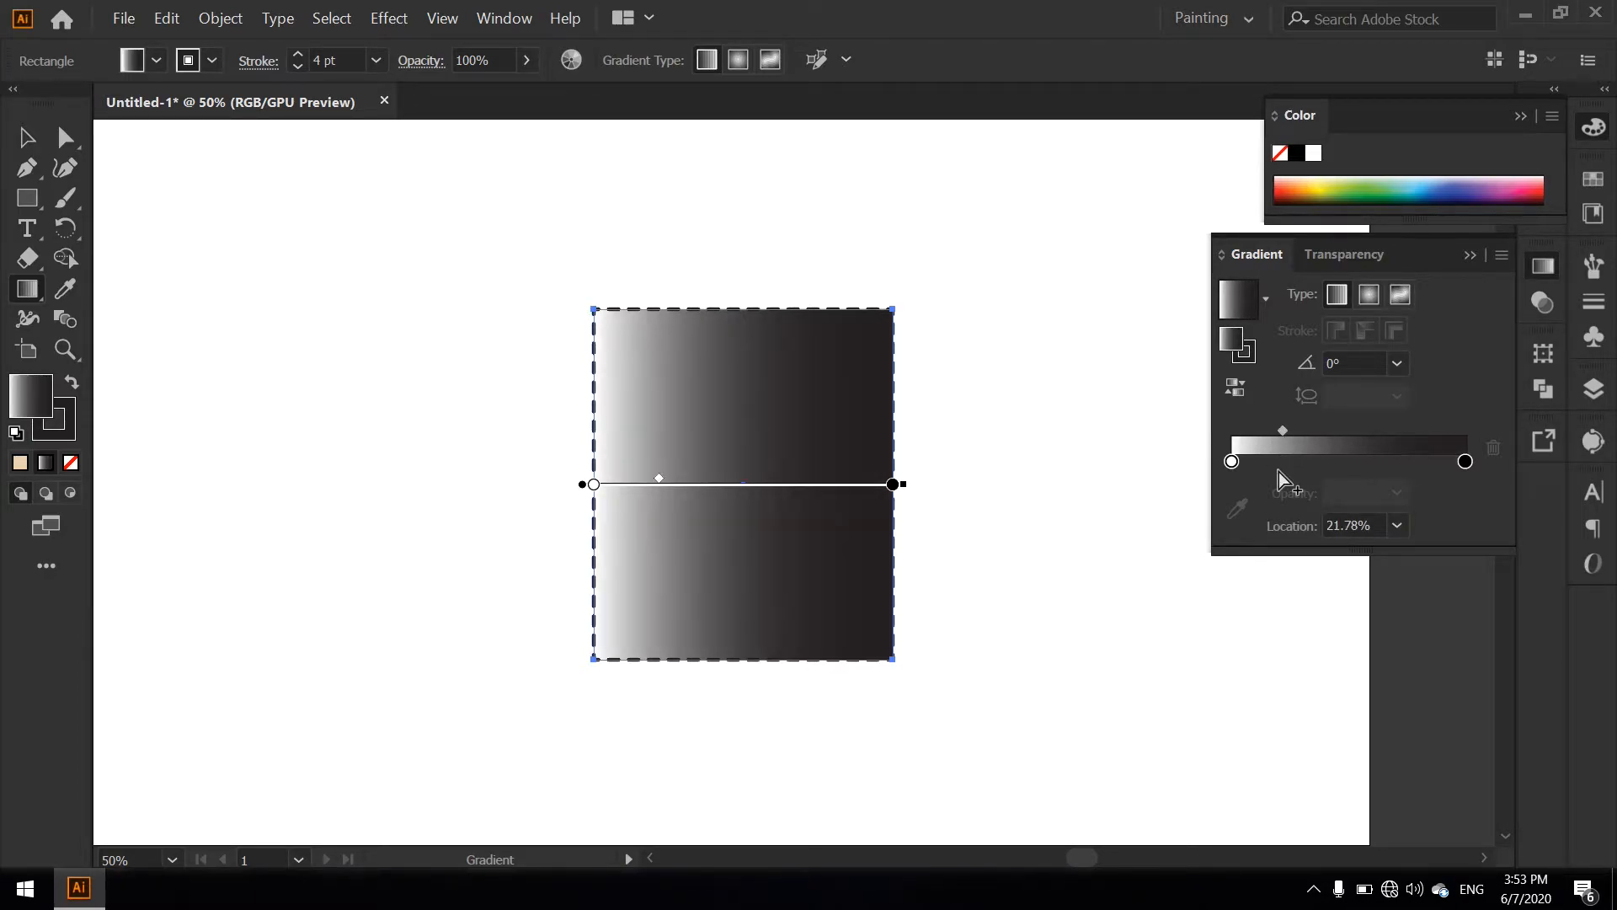
left_click(1396, 363)
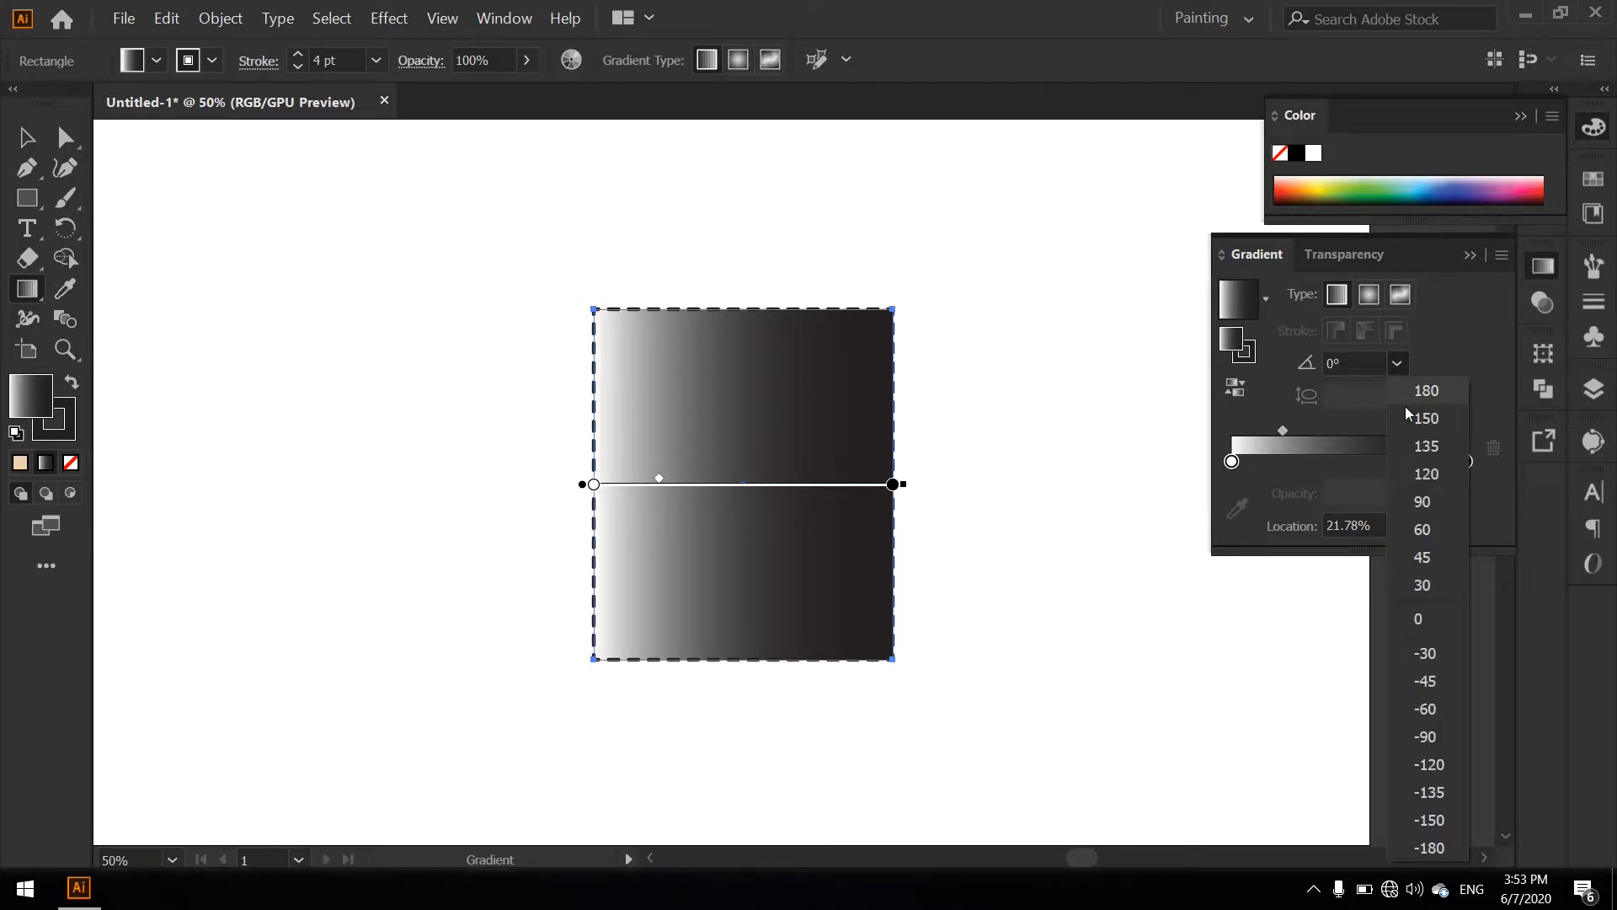
left_click(1447, 537)
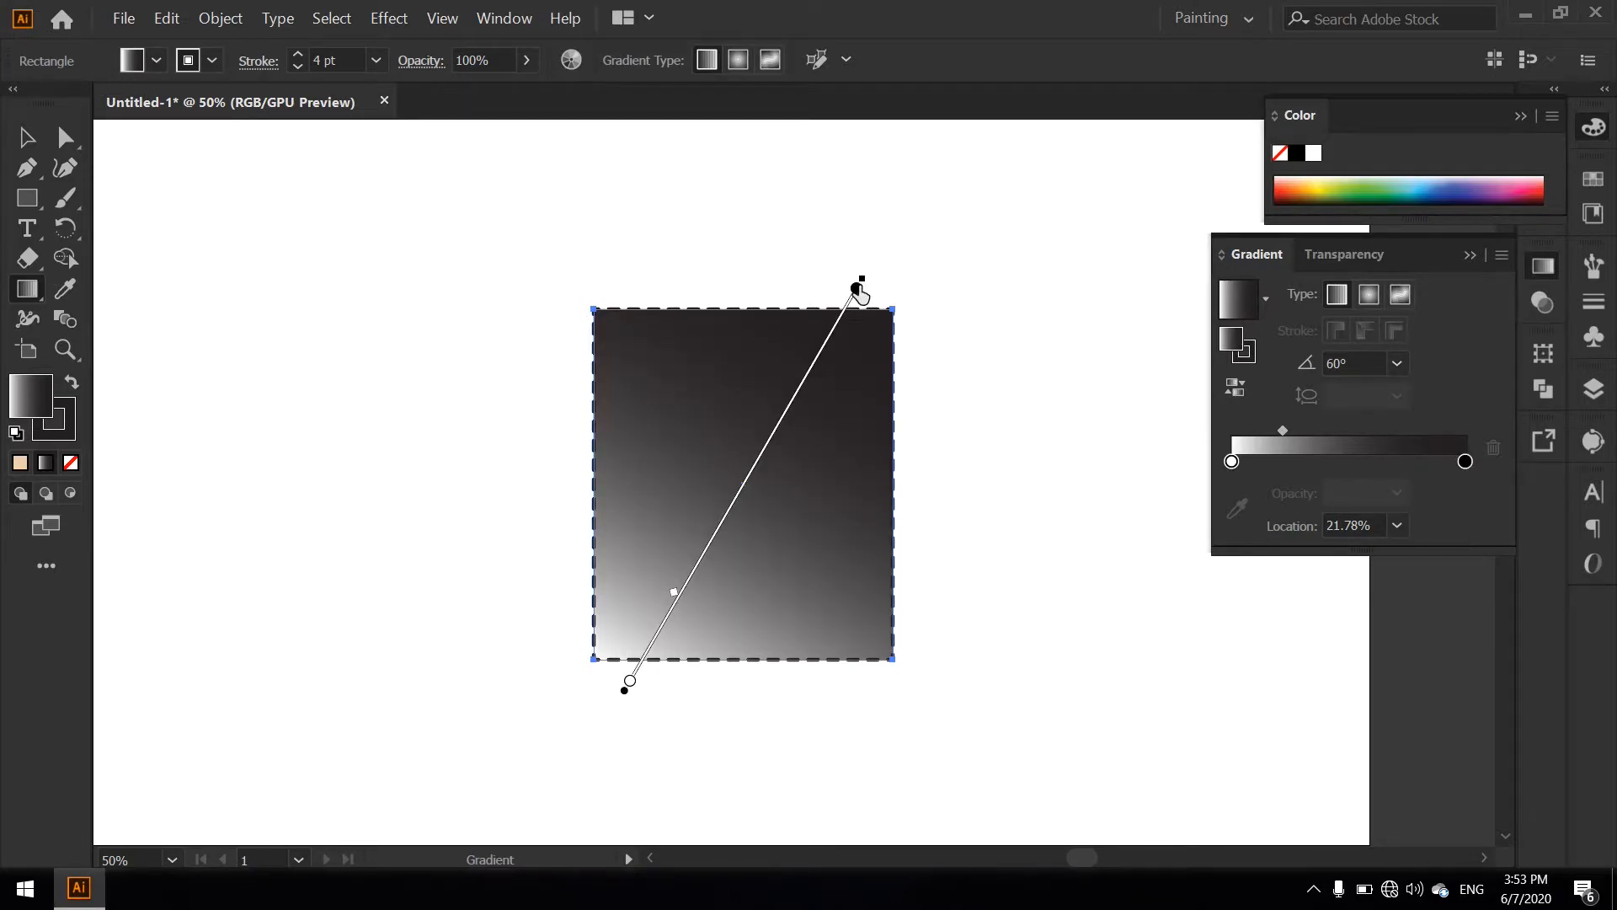
Move the gradient's black stop to about 78.56% and its white stop to about 13.76%, and close the gradient and color settings
mouse_move(859, 290)
left_mouse_down()
mouse_move(829, 337)
mouse_move(920, 347)
mouse_move(870, 457)
mouse_move(950, 321)
mouse_move(910, 415)
mouse_move(859, 462)
left_mouse_up()
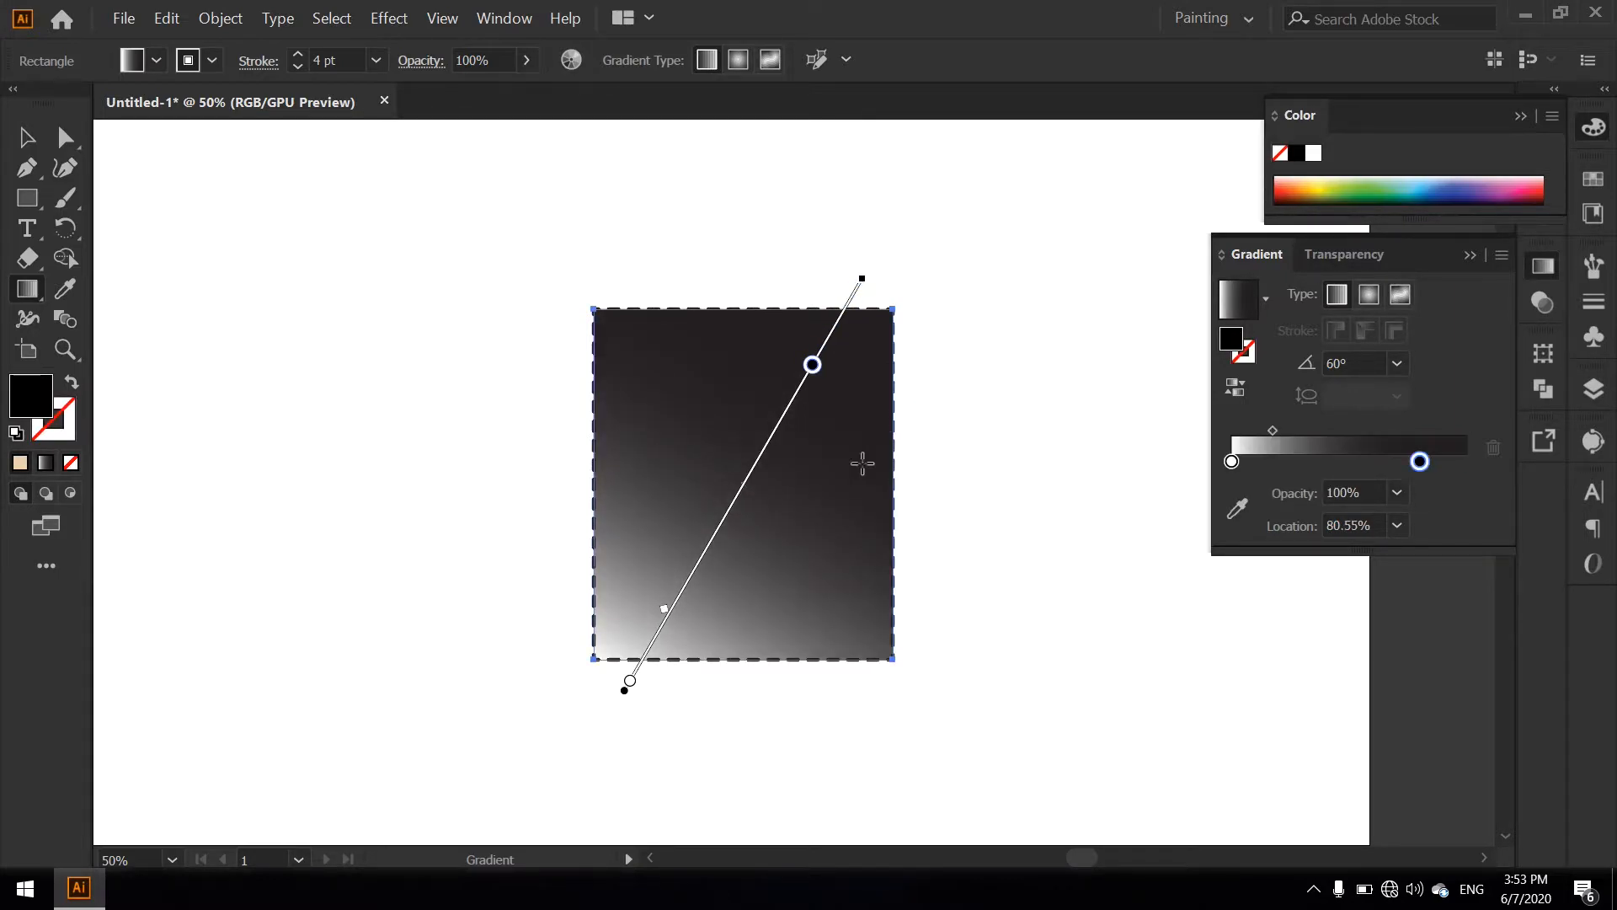
mouse_move(631, 682)
left_mouse_down()
mouse_move(704, 530)
mouse_move(660, 628)
left_mouse_up()
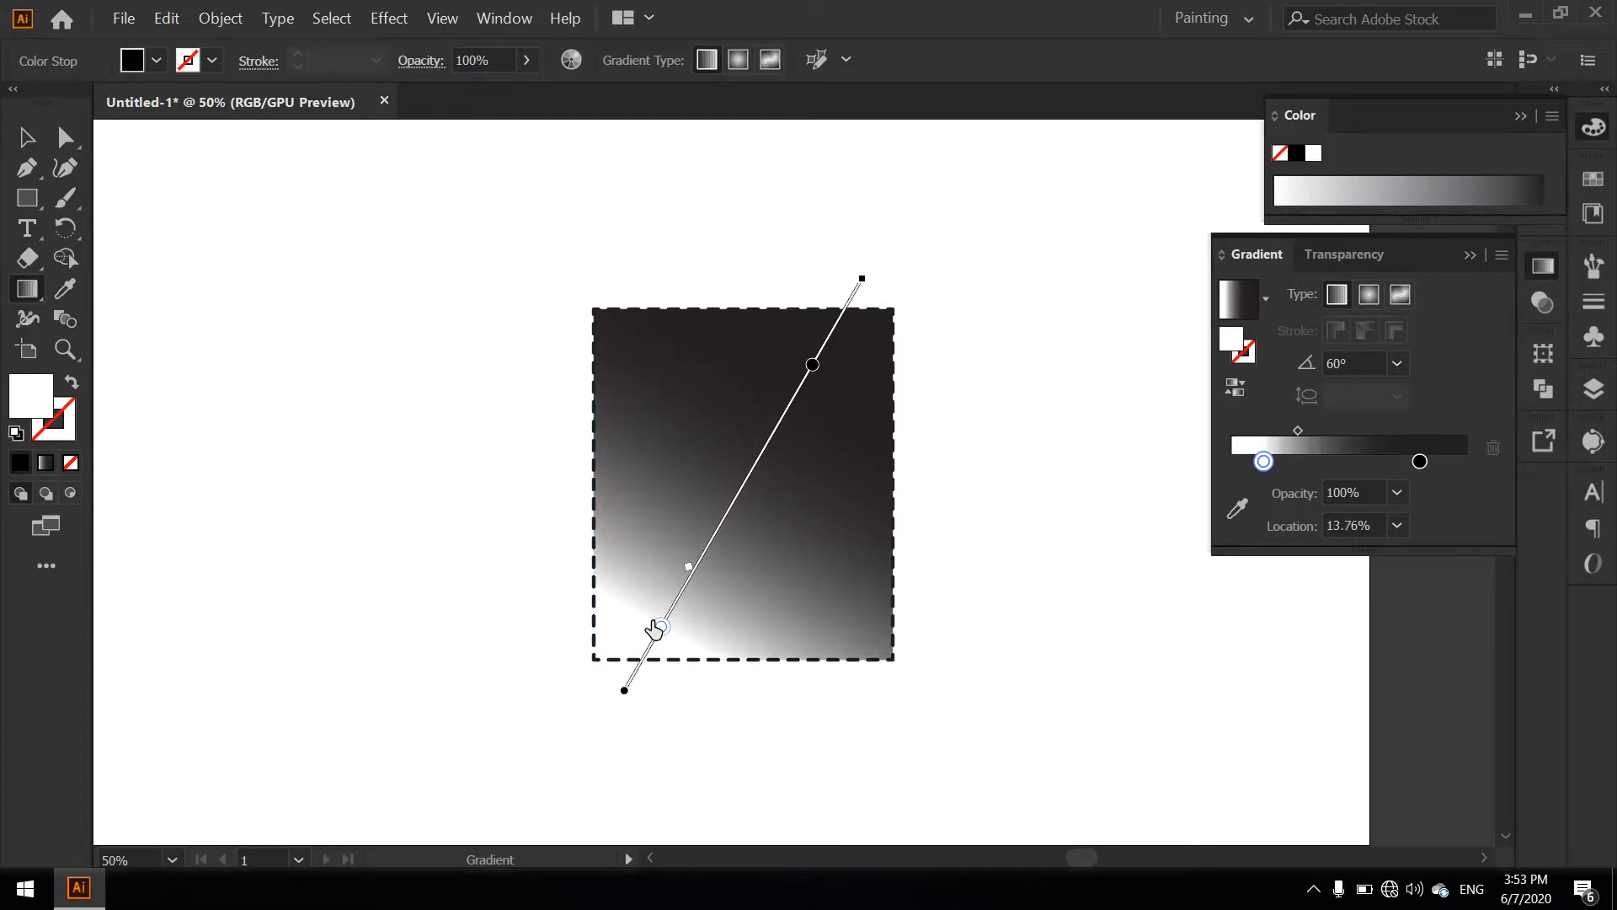
left_click(1399, 497)
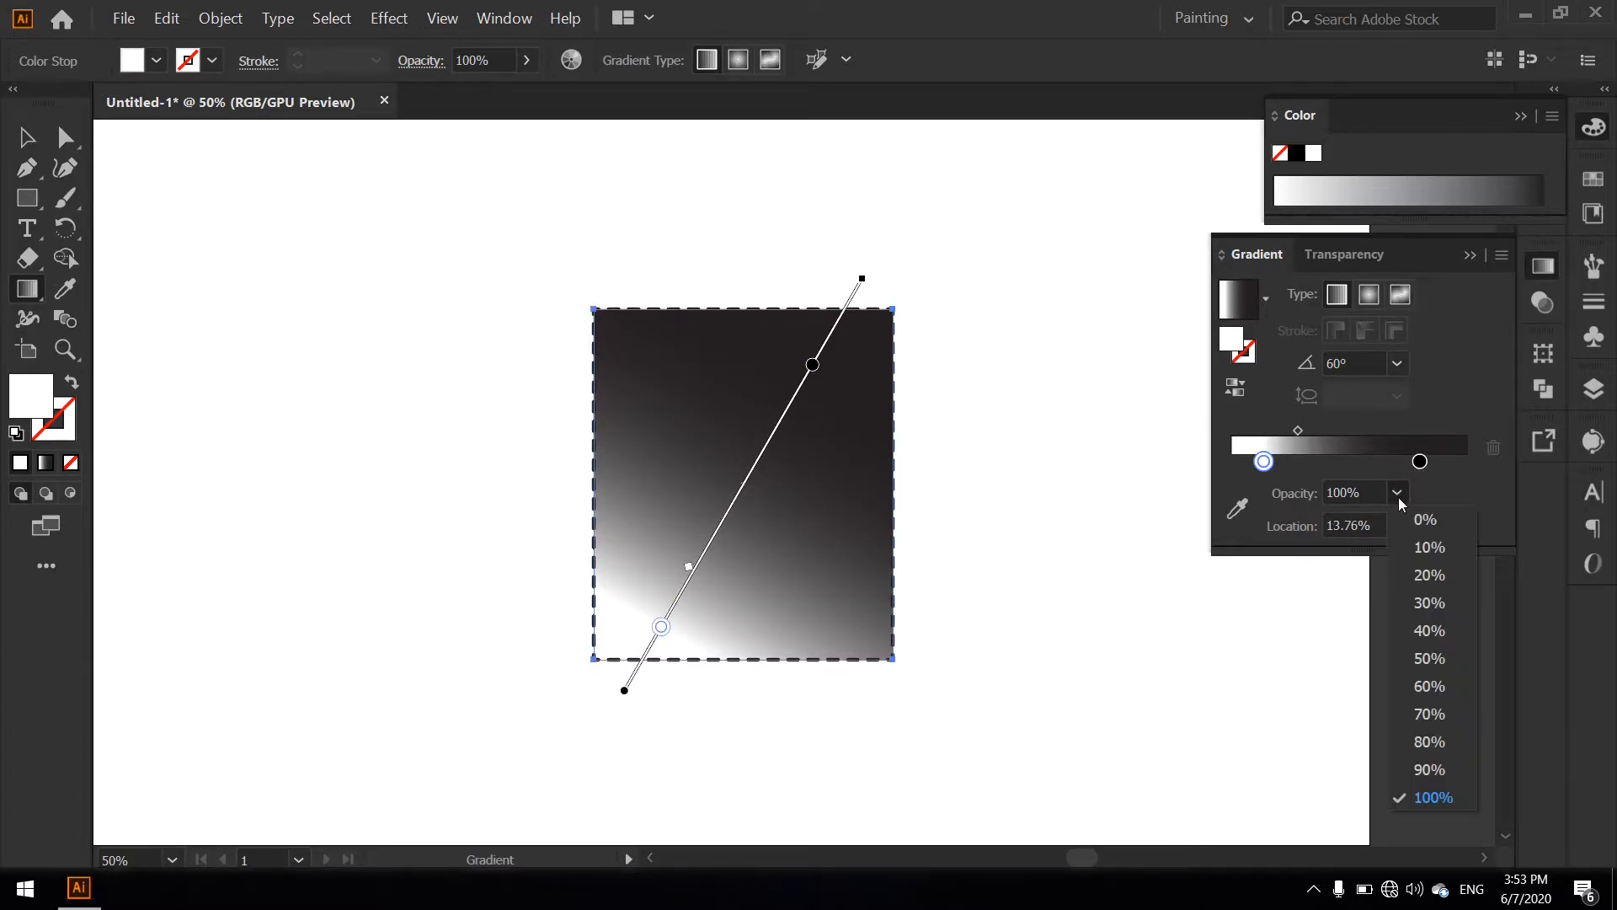
left_click(1399, 497)
left_click(1398, 526)
left_click(1401, 528)
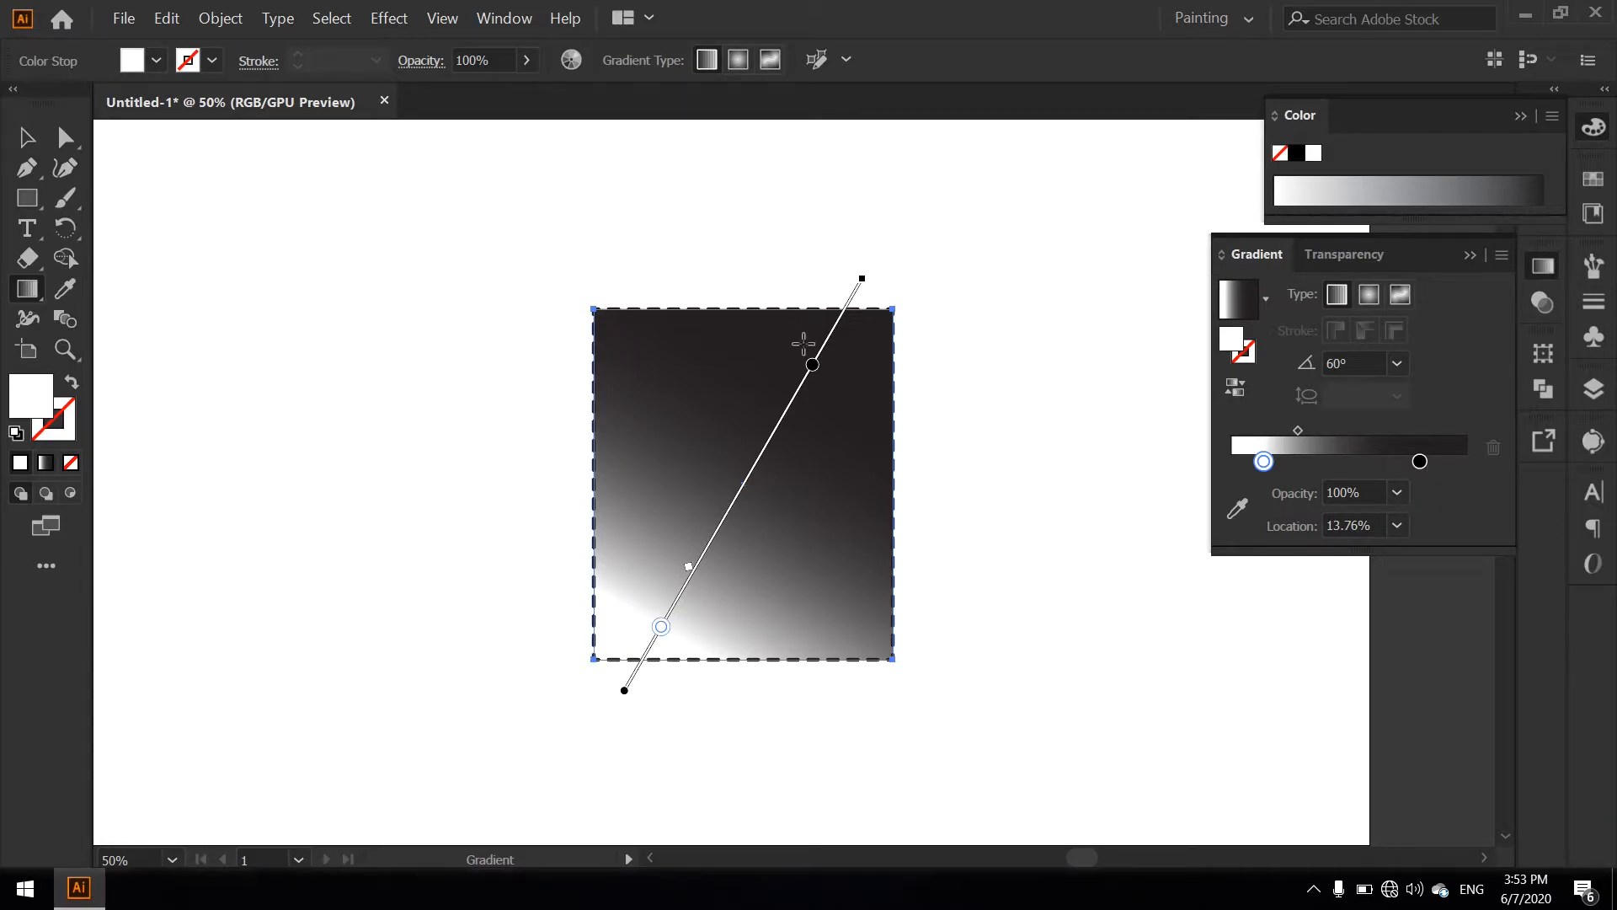
mouse_move(814, 371)
left_mouse_down()
mouse_move(849, 346)
mouse_move(783, 454)
mouse_move(816, 403)
left_mouse_up()
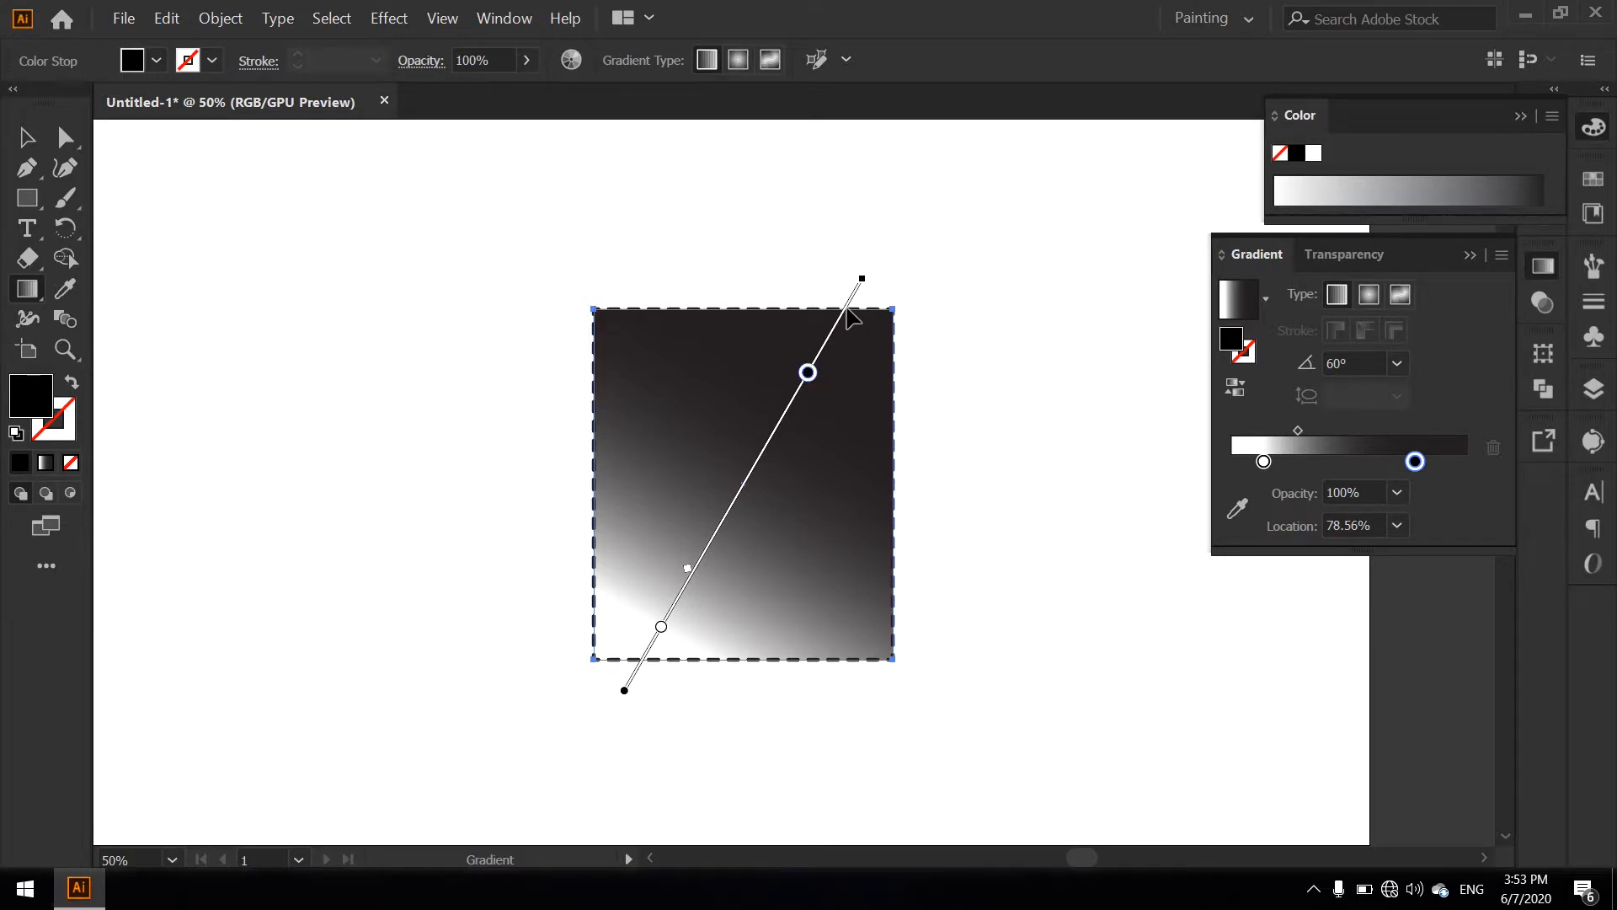
left_click(1471, 251)
left_click(1522, 119)
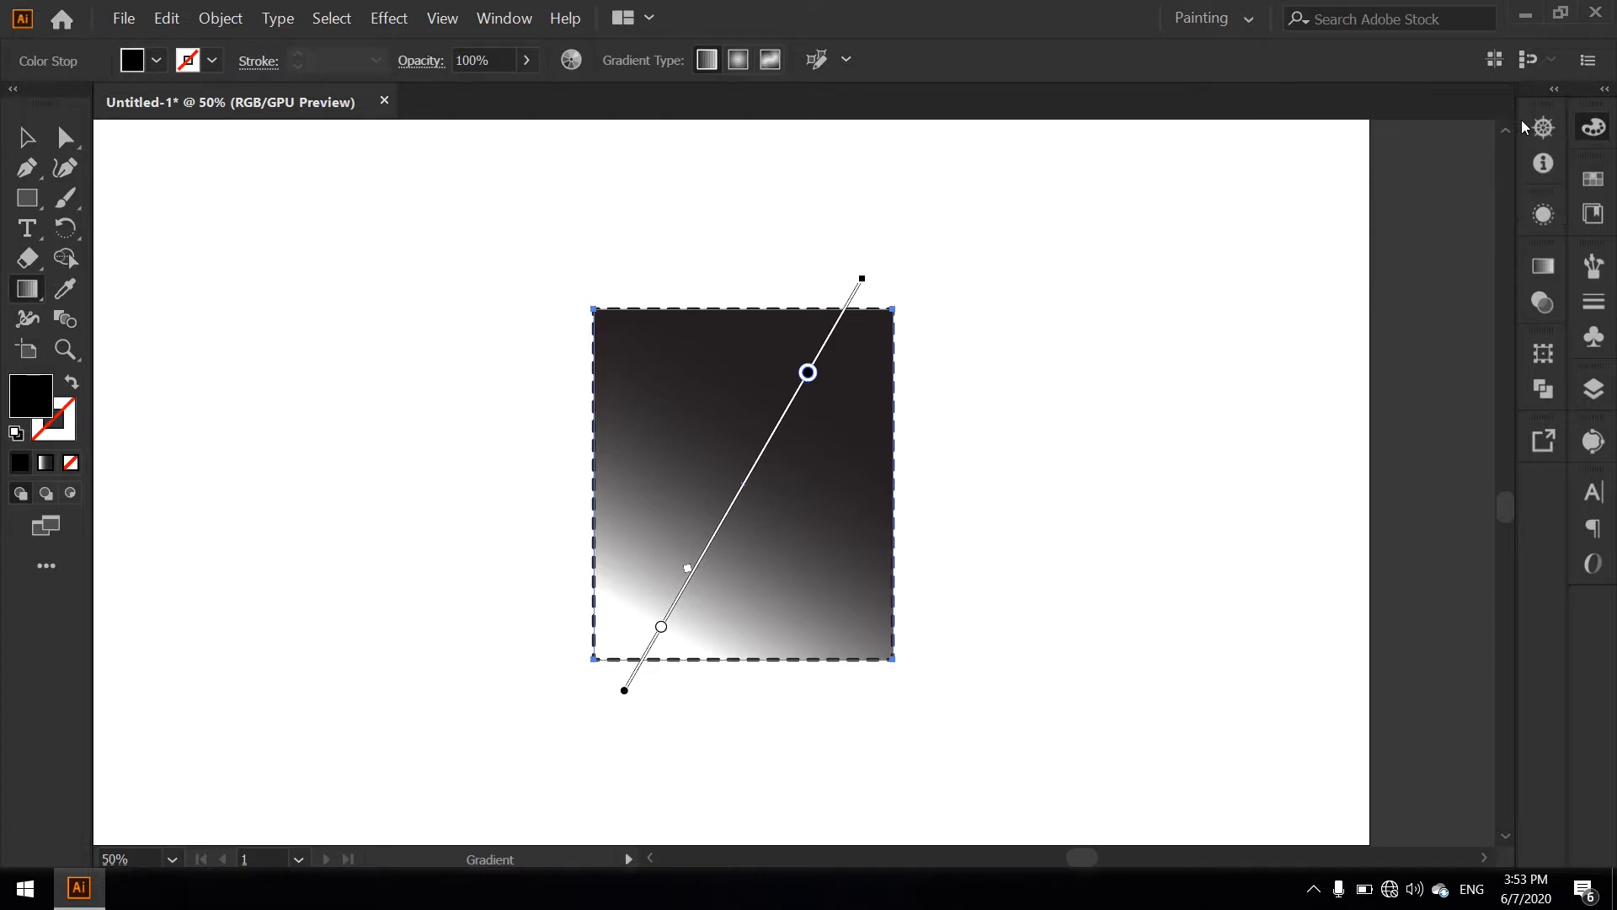
In the Transparency settings, set the black gradient stop's opacity to 50% and raise it back to full
left_click(1551, 308)
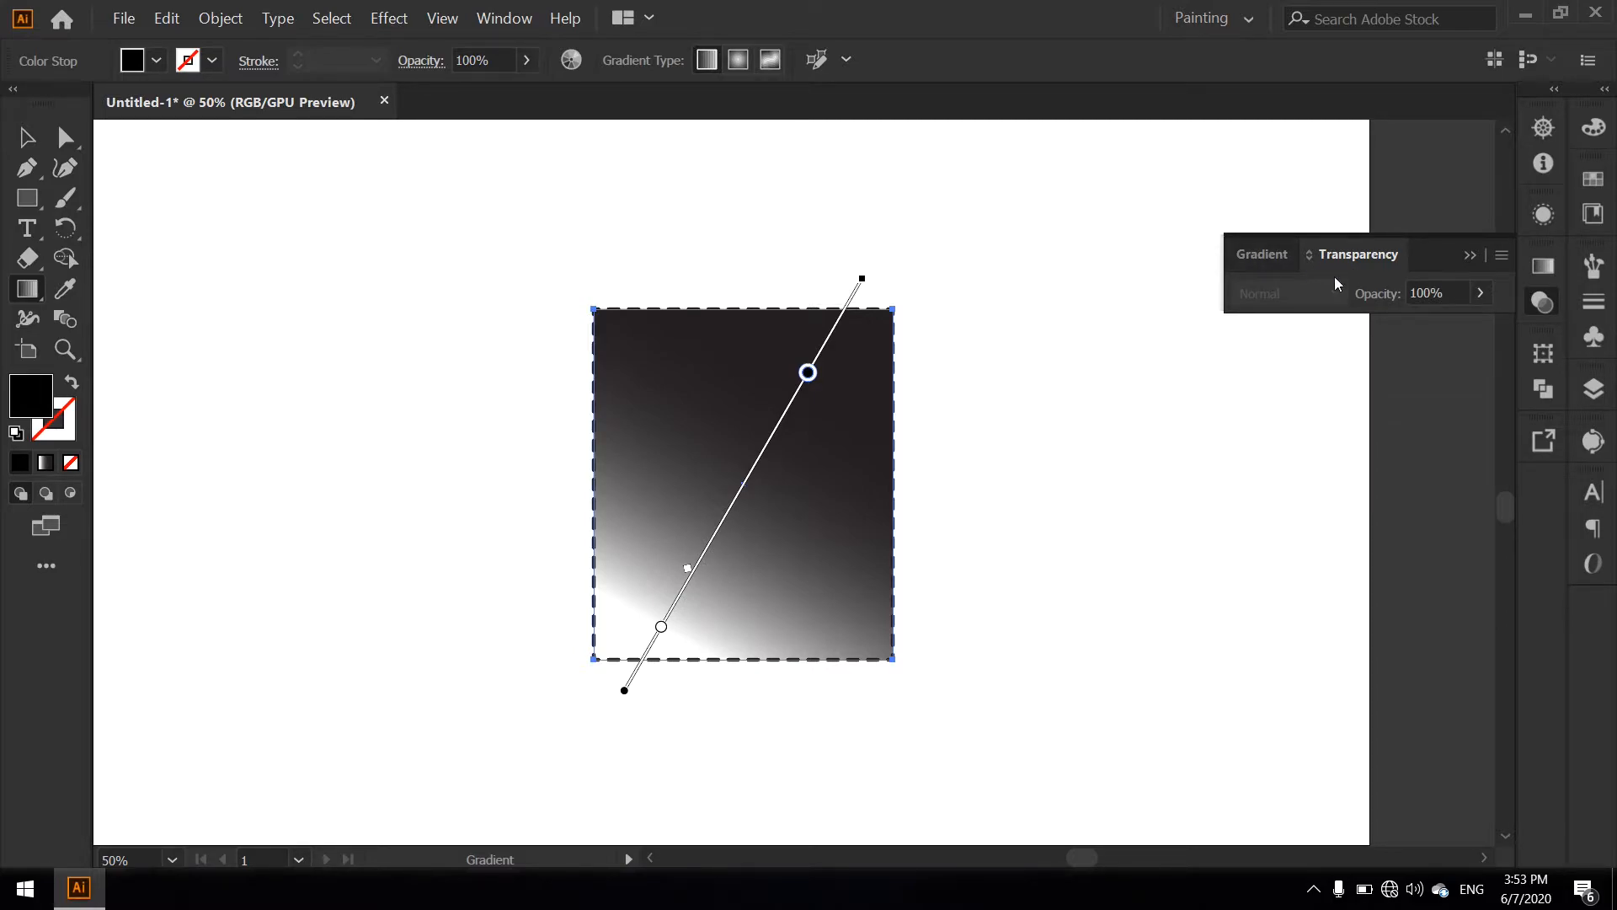
left_click(1487, 297)
left_click(1423, 322)
left_click_drag(1462, 334, 1499, 335)
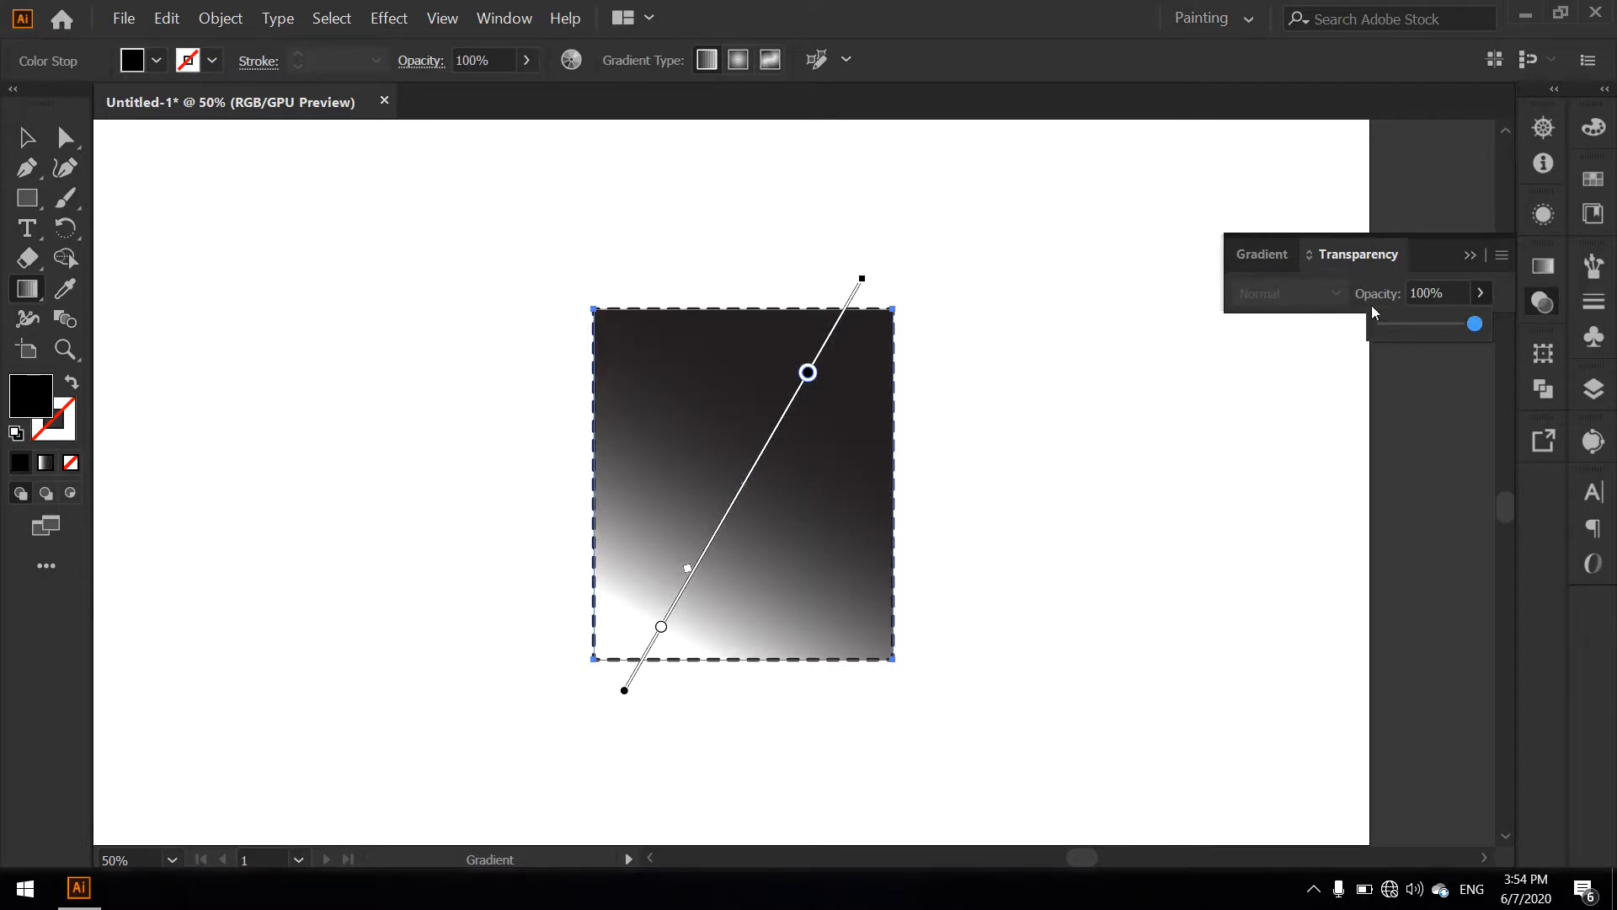
left_click(1429, 291)
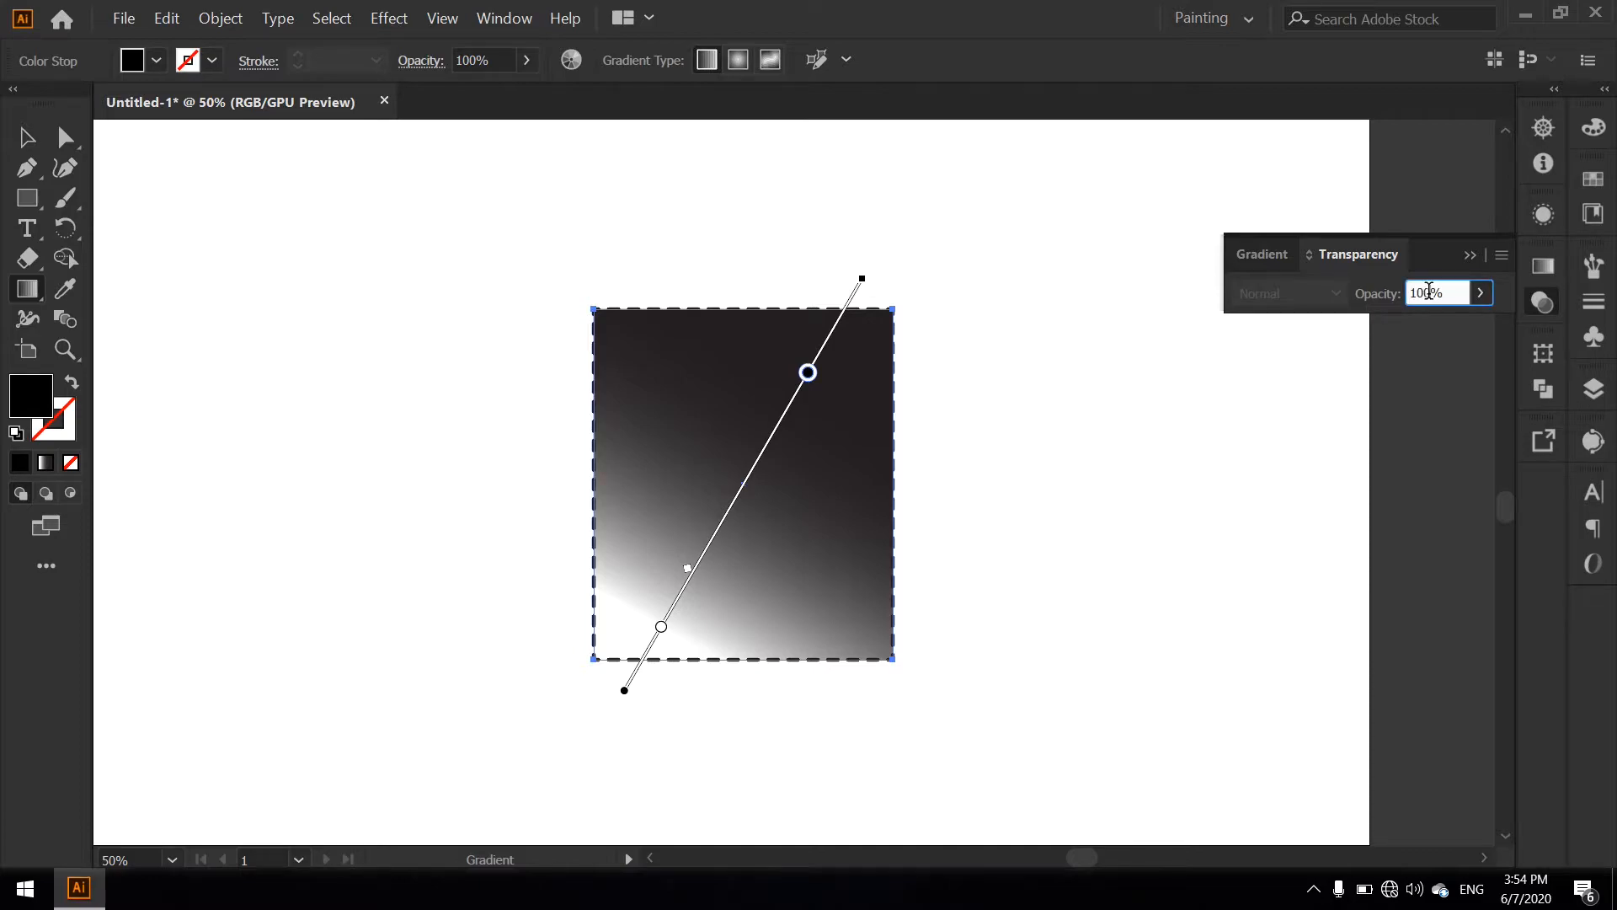
key("BackSpace")
key("BackSpace")
key("BackSpace")
type("5")
key("Return")
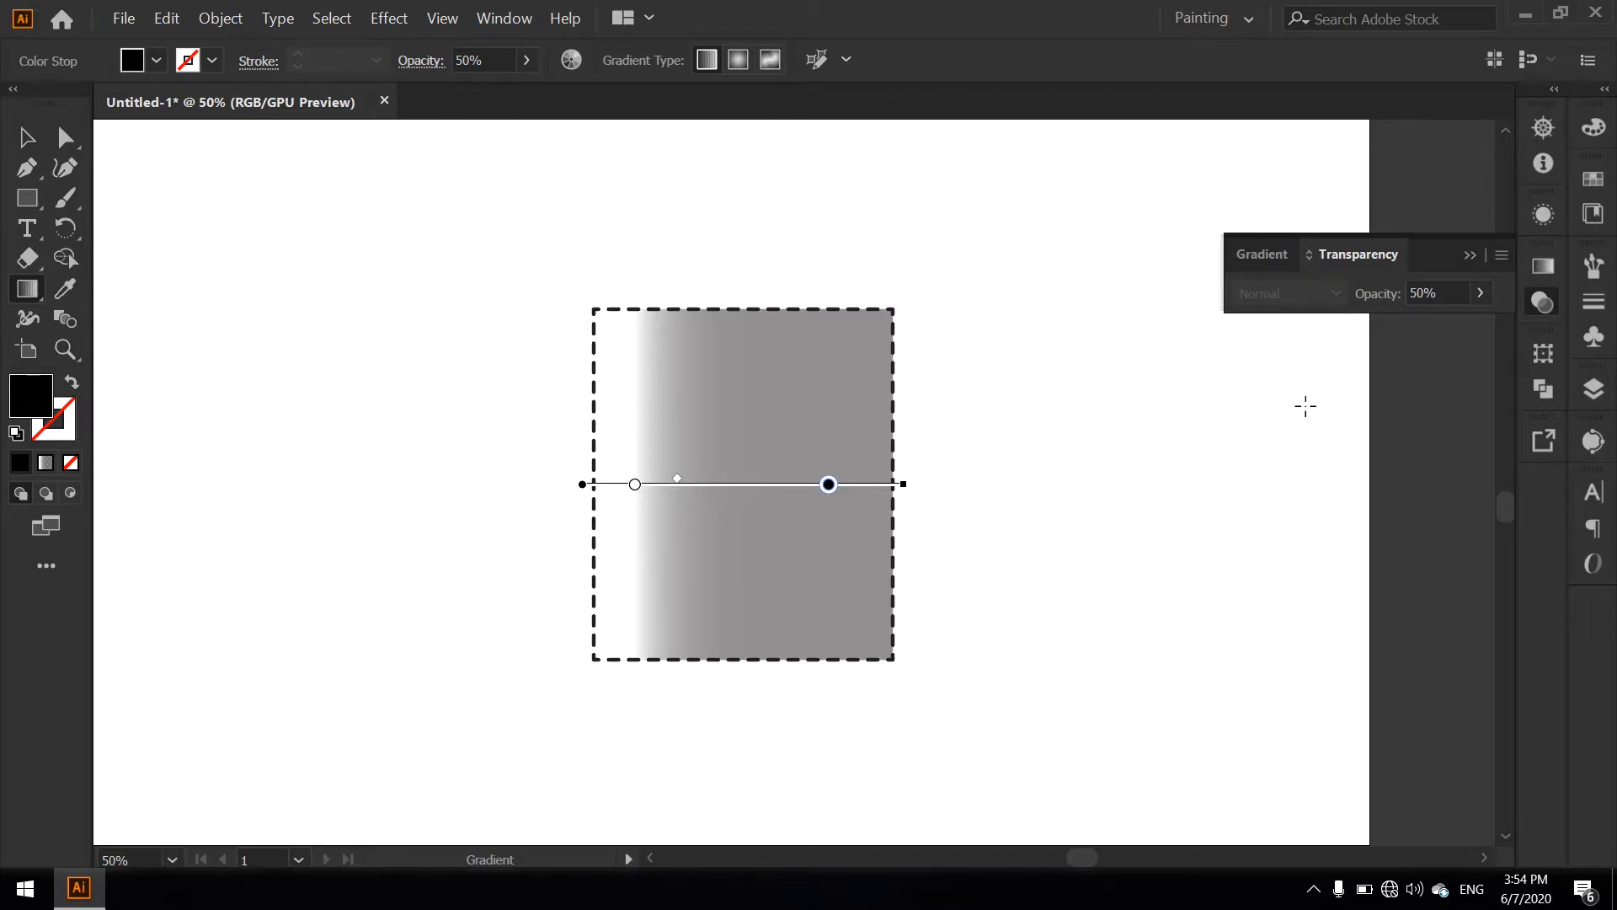
left_click(1478, 294)
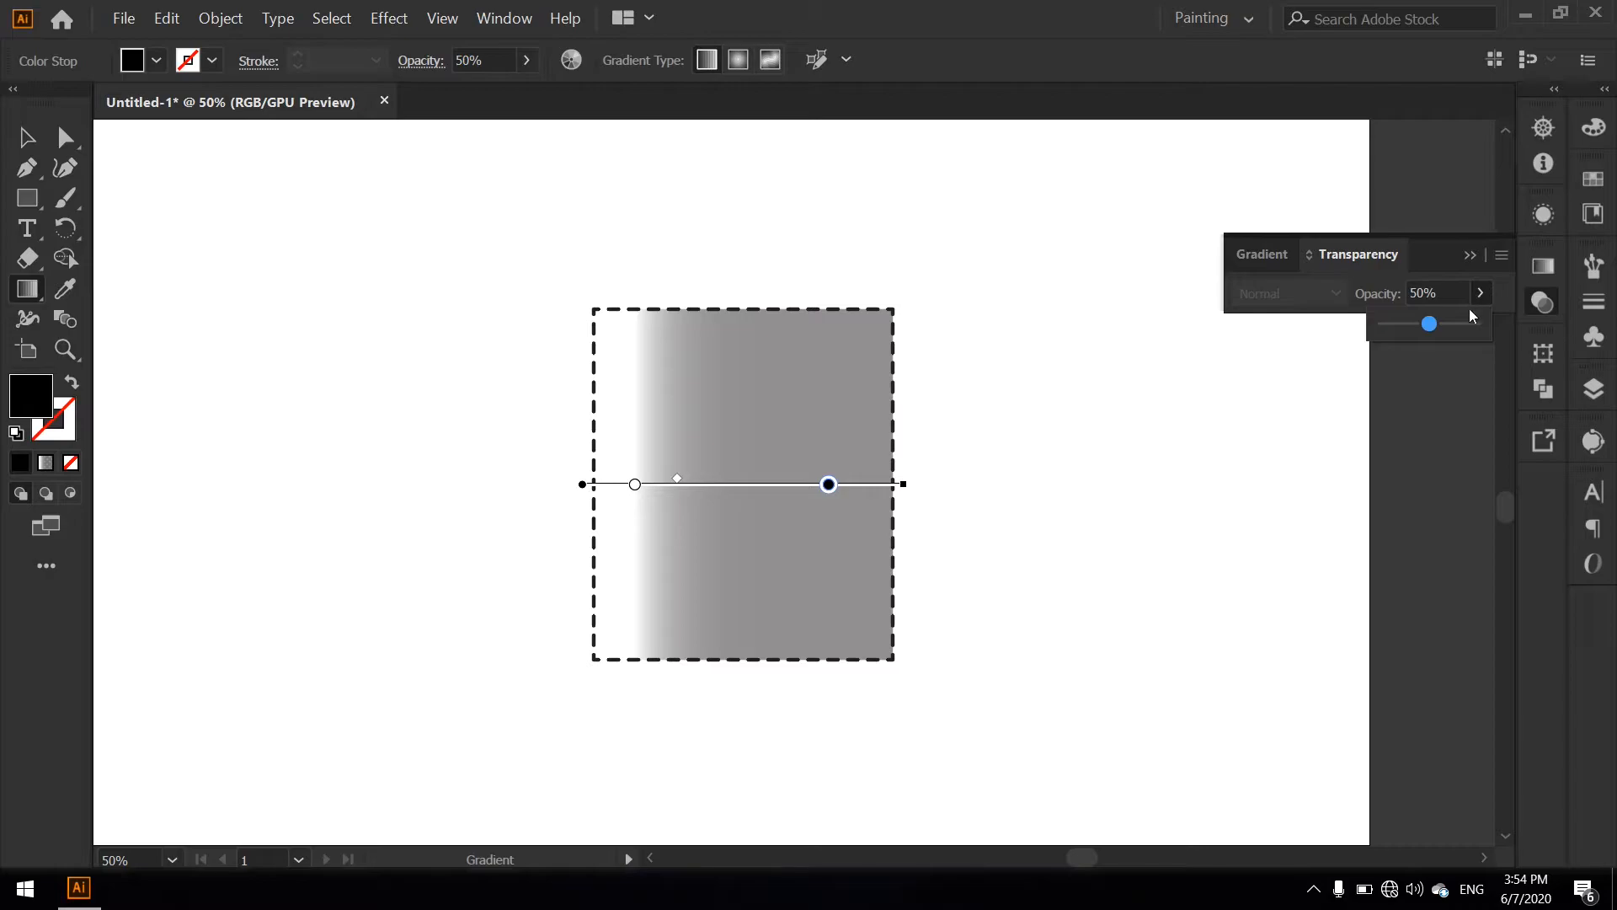
left_click_drag(1468, 320, 1503, 331)
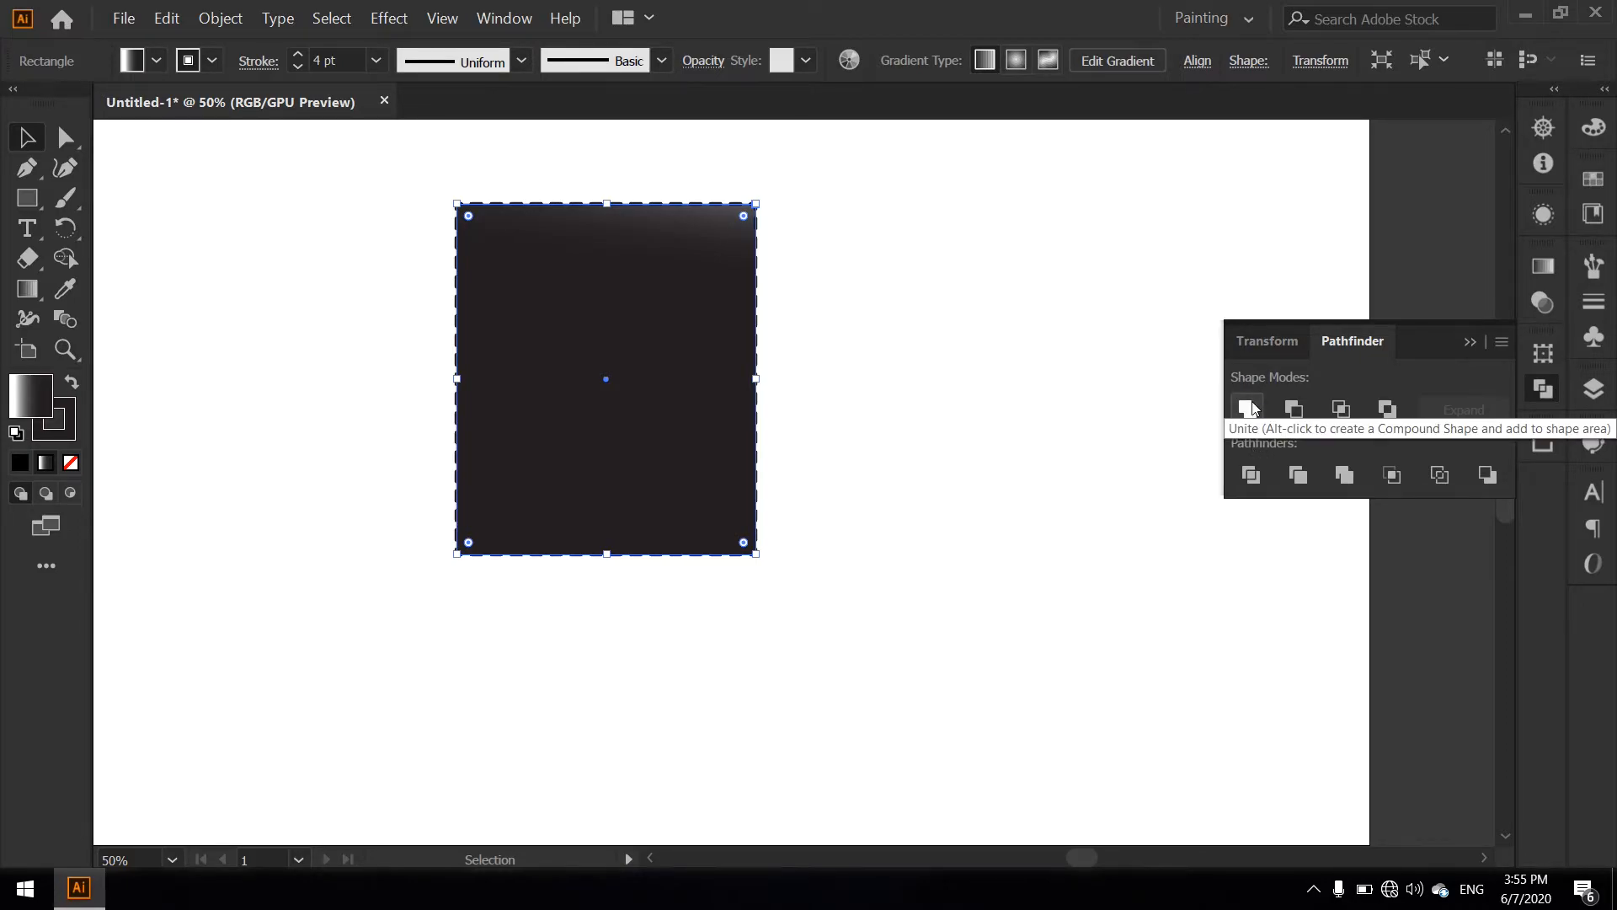
Draw a second, slightly larger rectangle overlapping the lower right part of the first one
left_click(48, 201)
left_click(33, 199)
left_click_drag(587, 279, 908, 670)
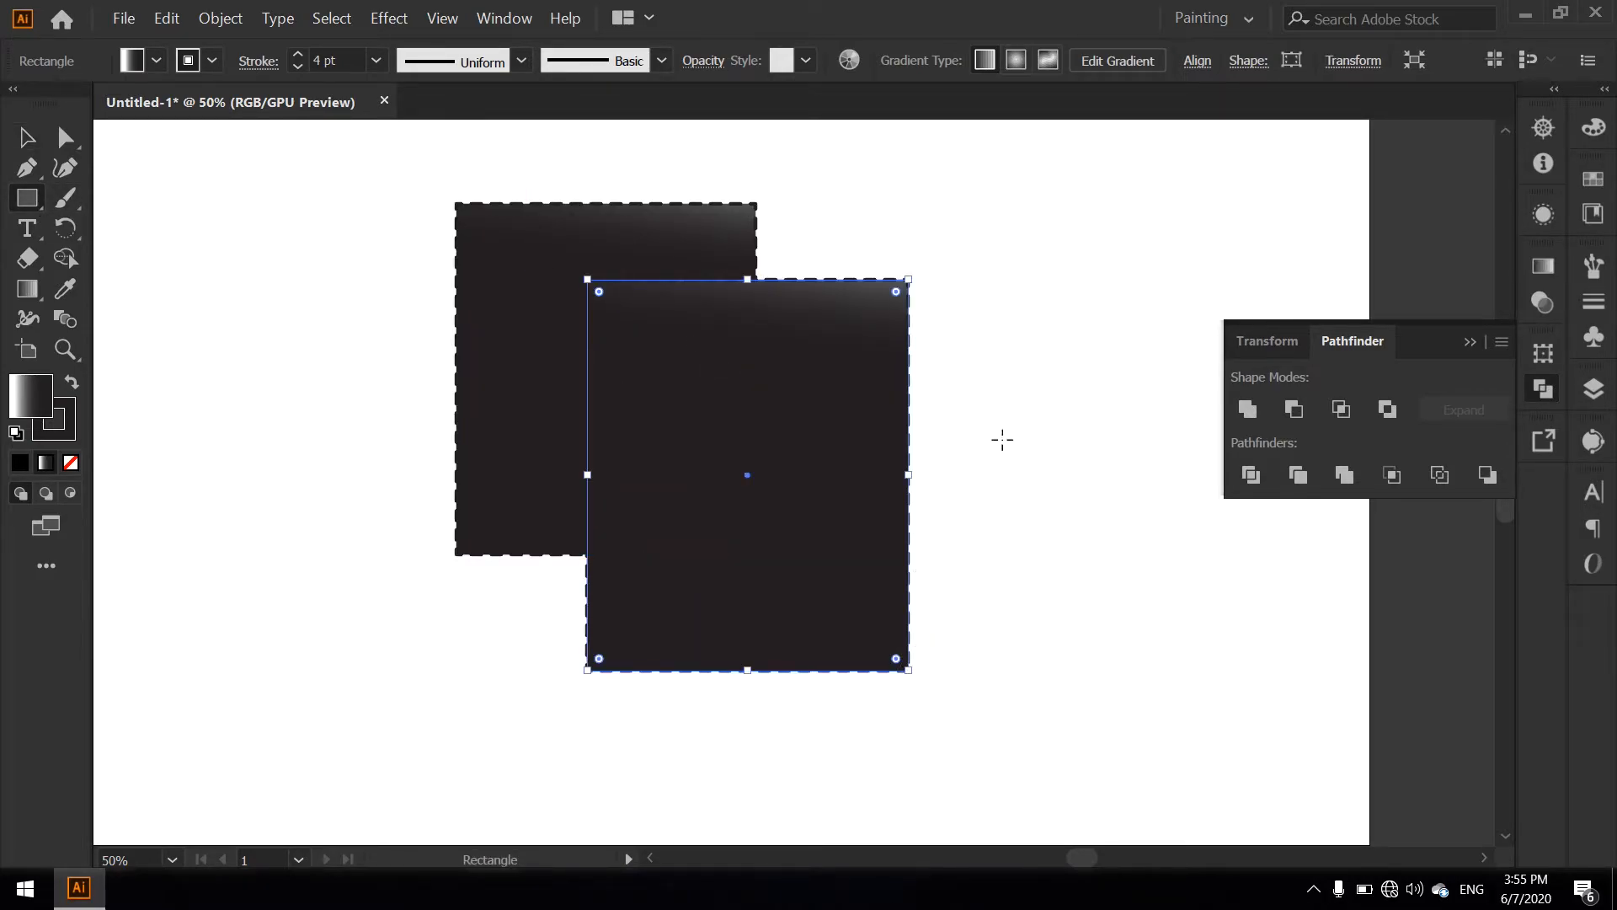
Move the first rectangle up and left, and merge both overlapping rectangles into one shape with Pathfinder's Unite
left_click(27, 137)
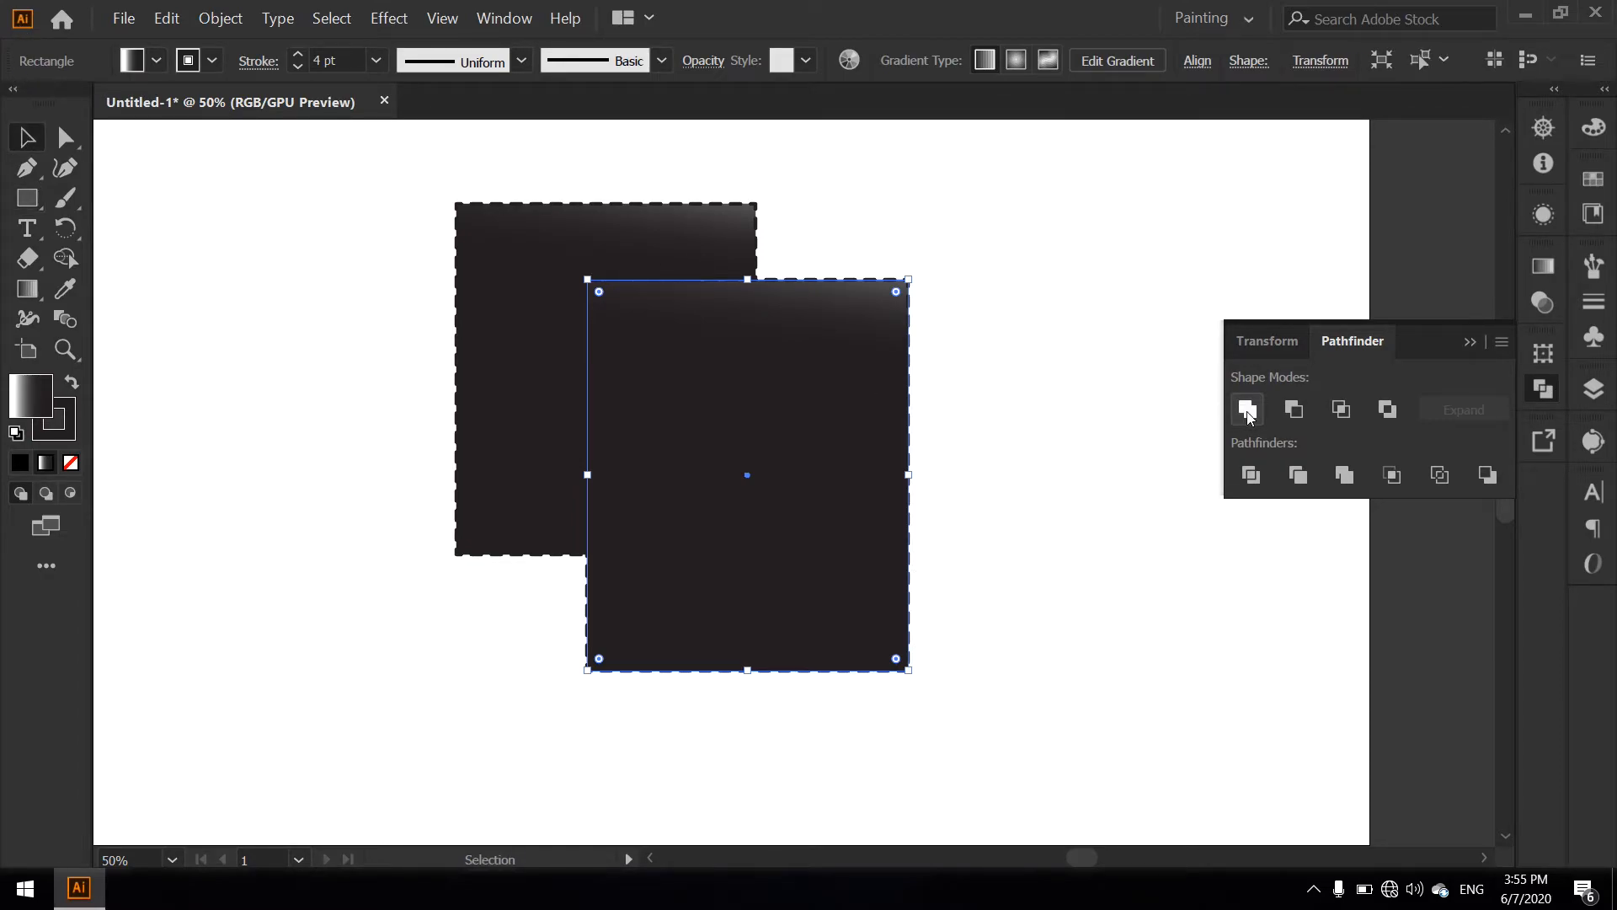
left_click_drag(135, 164, 575, 216)
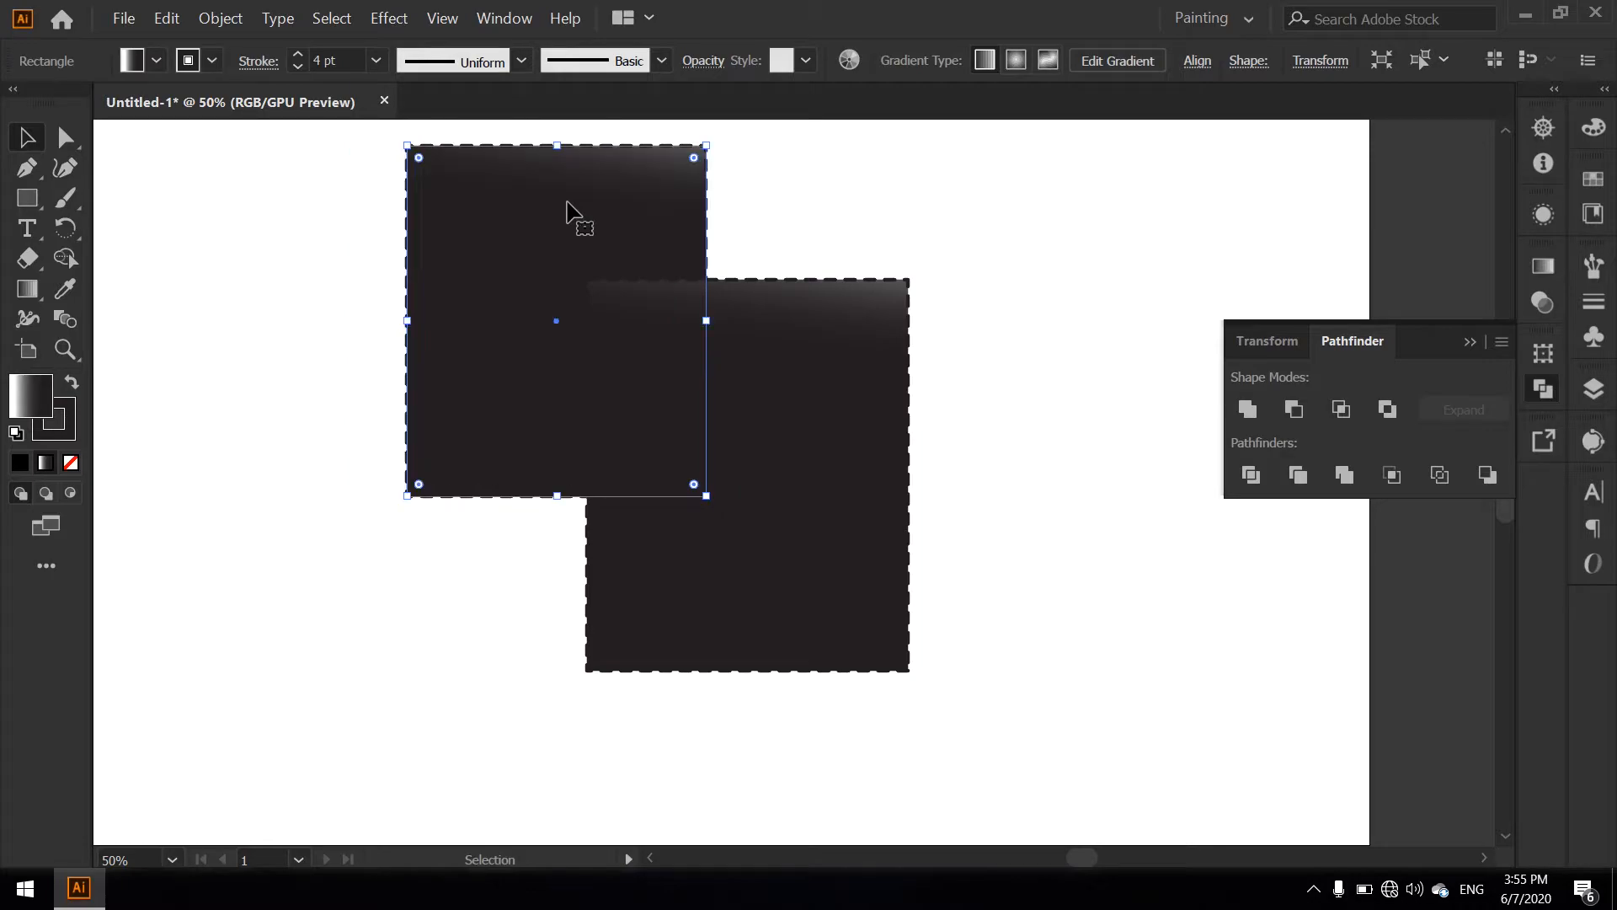
left_click(876, 362, "shift")
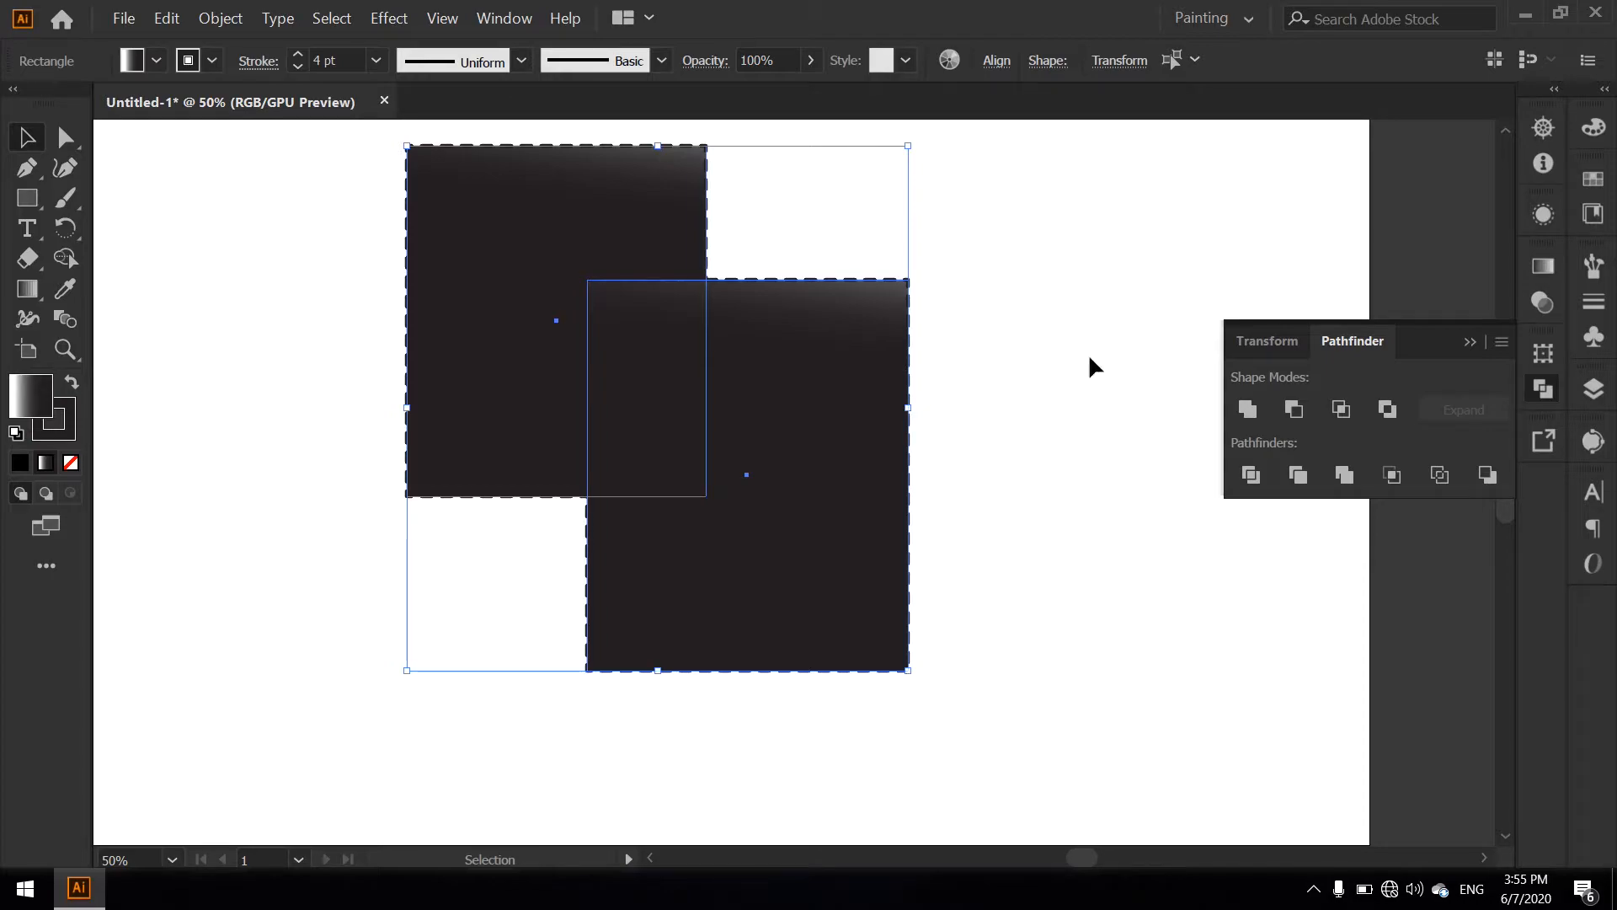
left_click(1257, 409)
left_click(1022, 312)
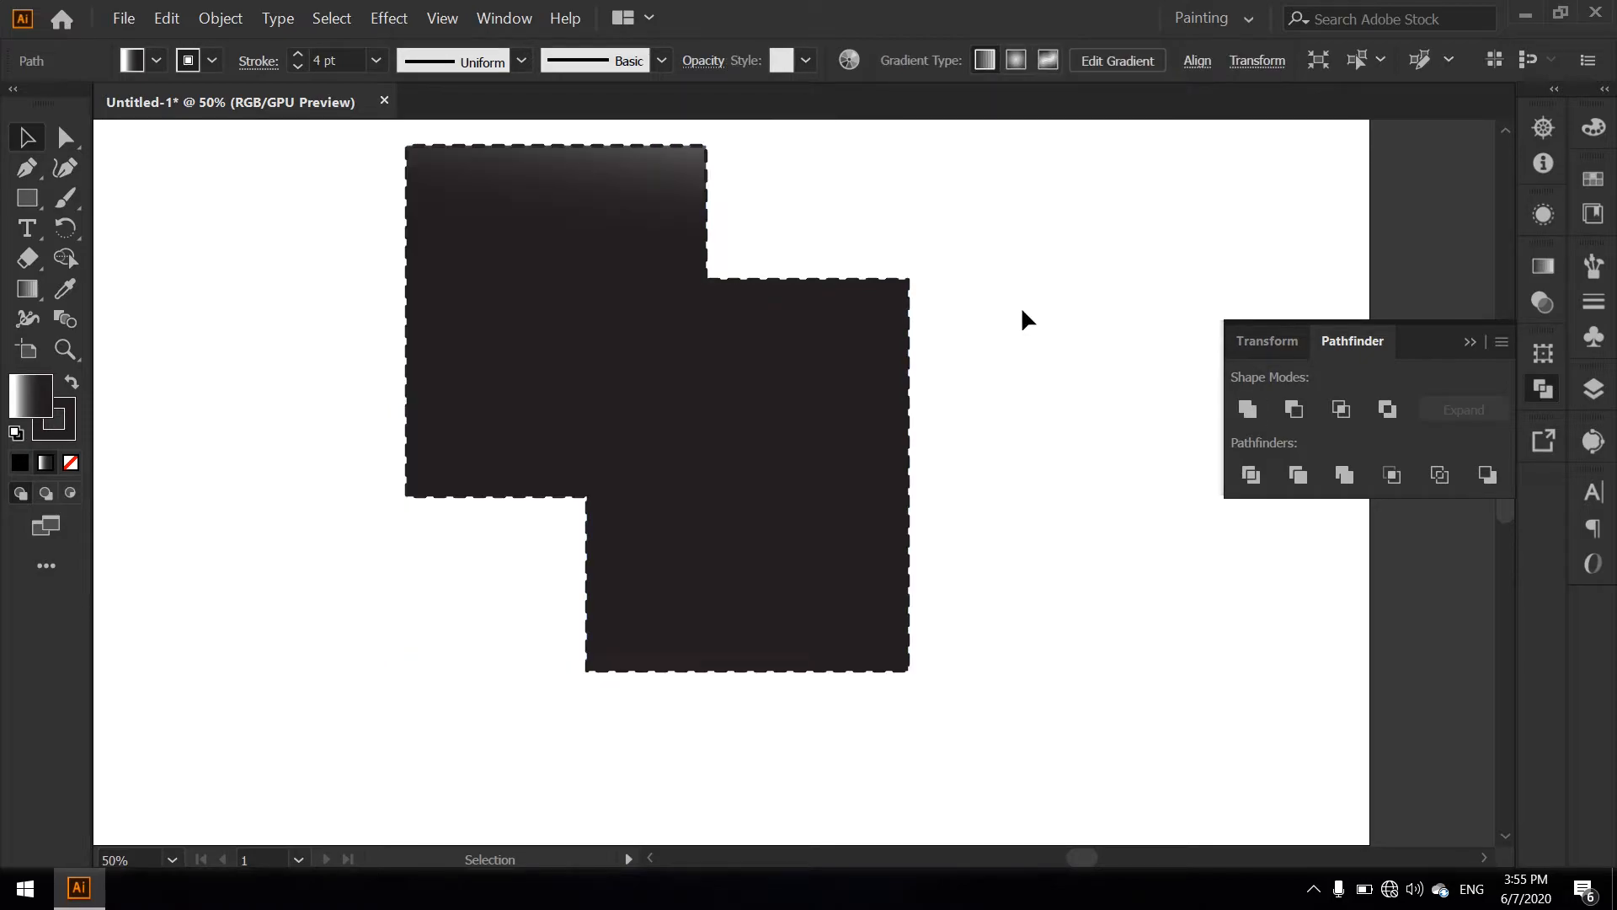
Move the united shape down and right, and undo both that move and the Unite operation
left_click_drag(744, 346, 807, 462)
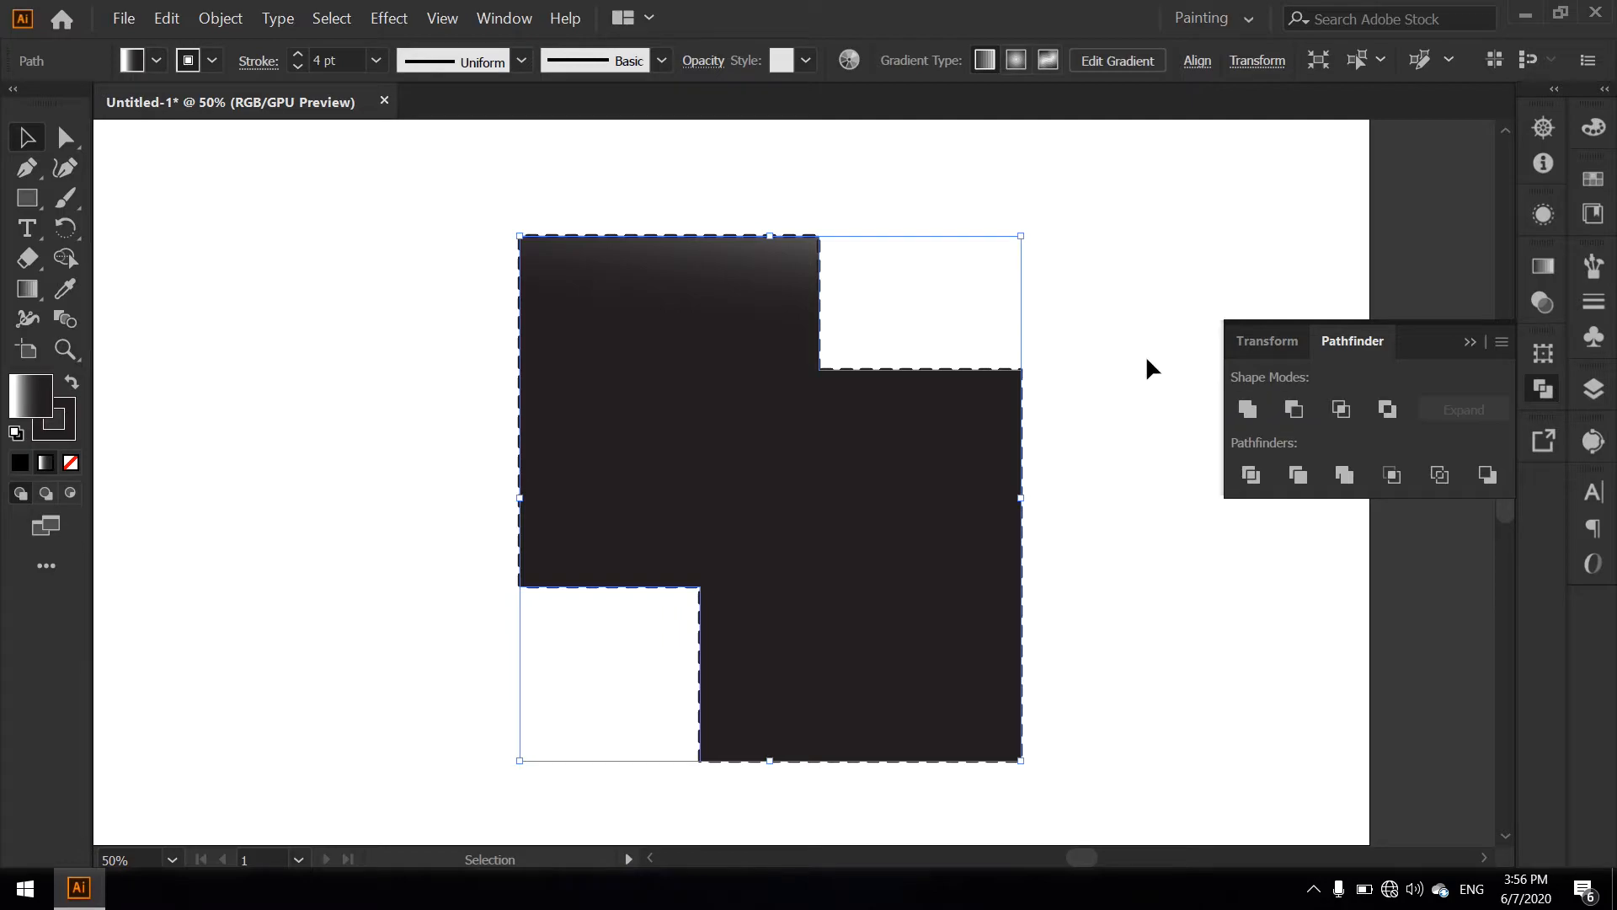
key("a")
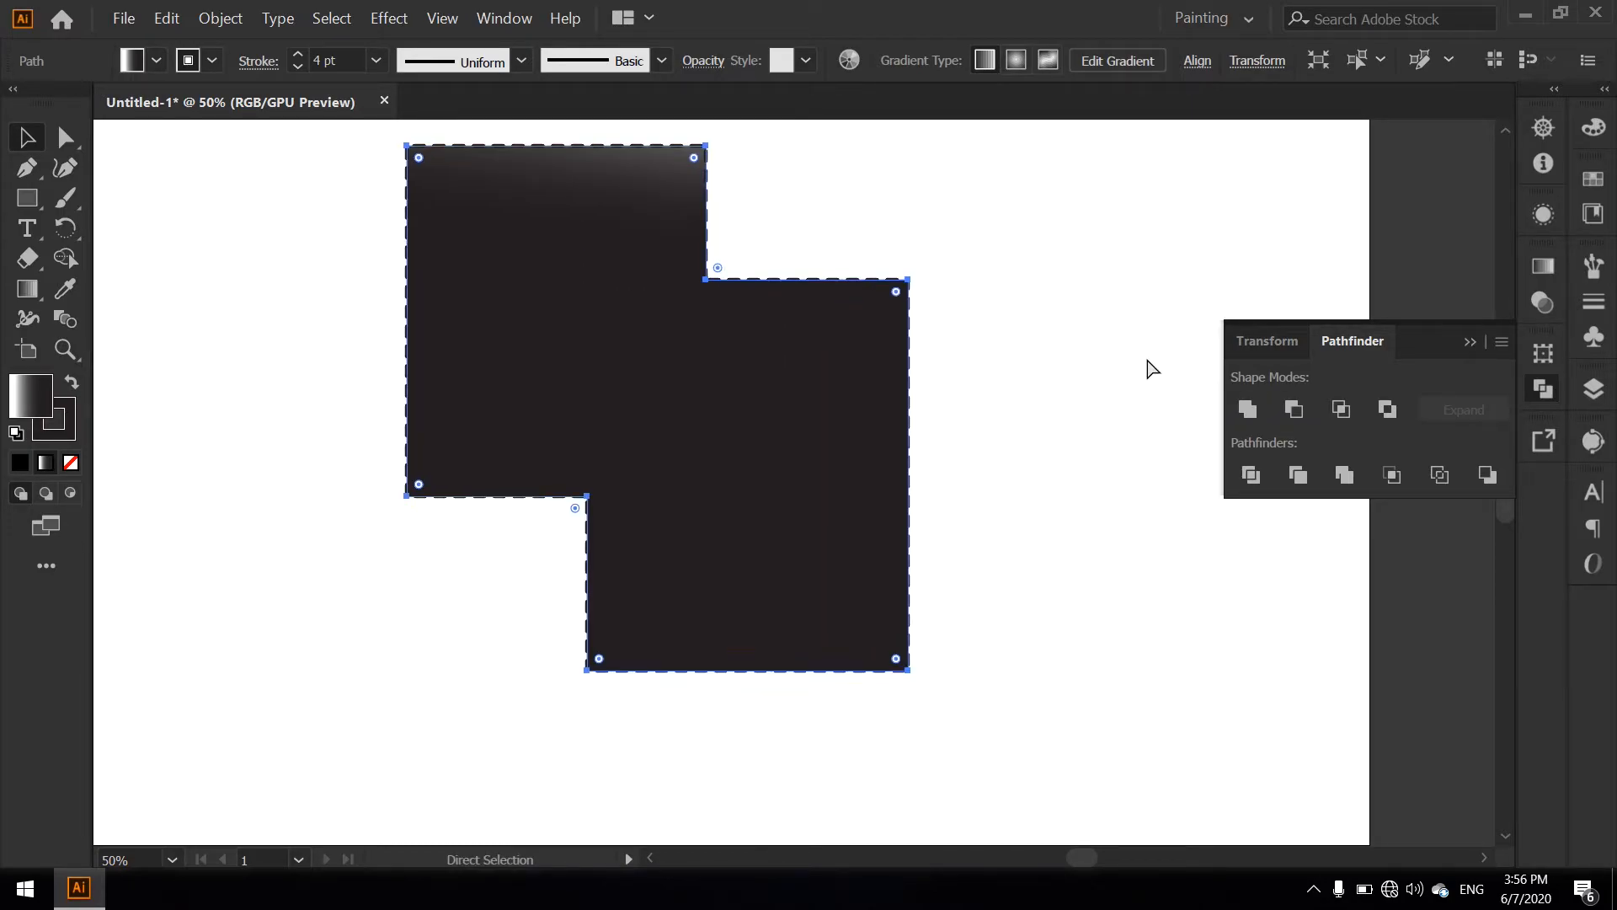
key("ctrl+z")
key("v")
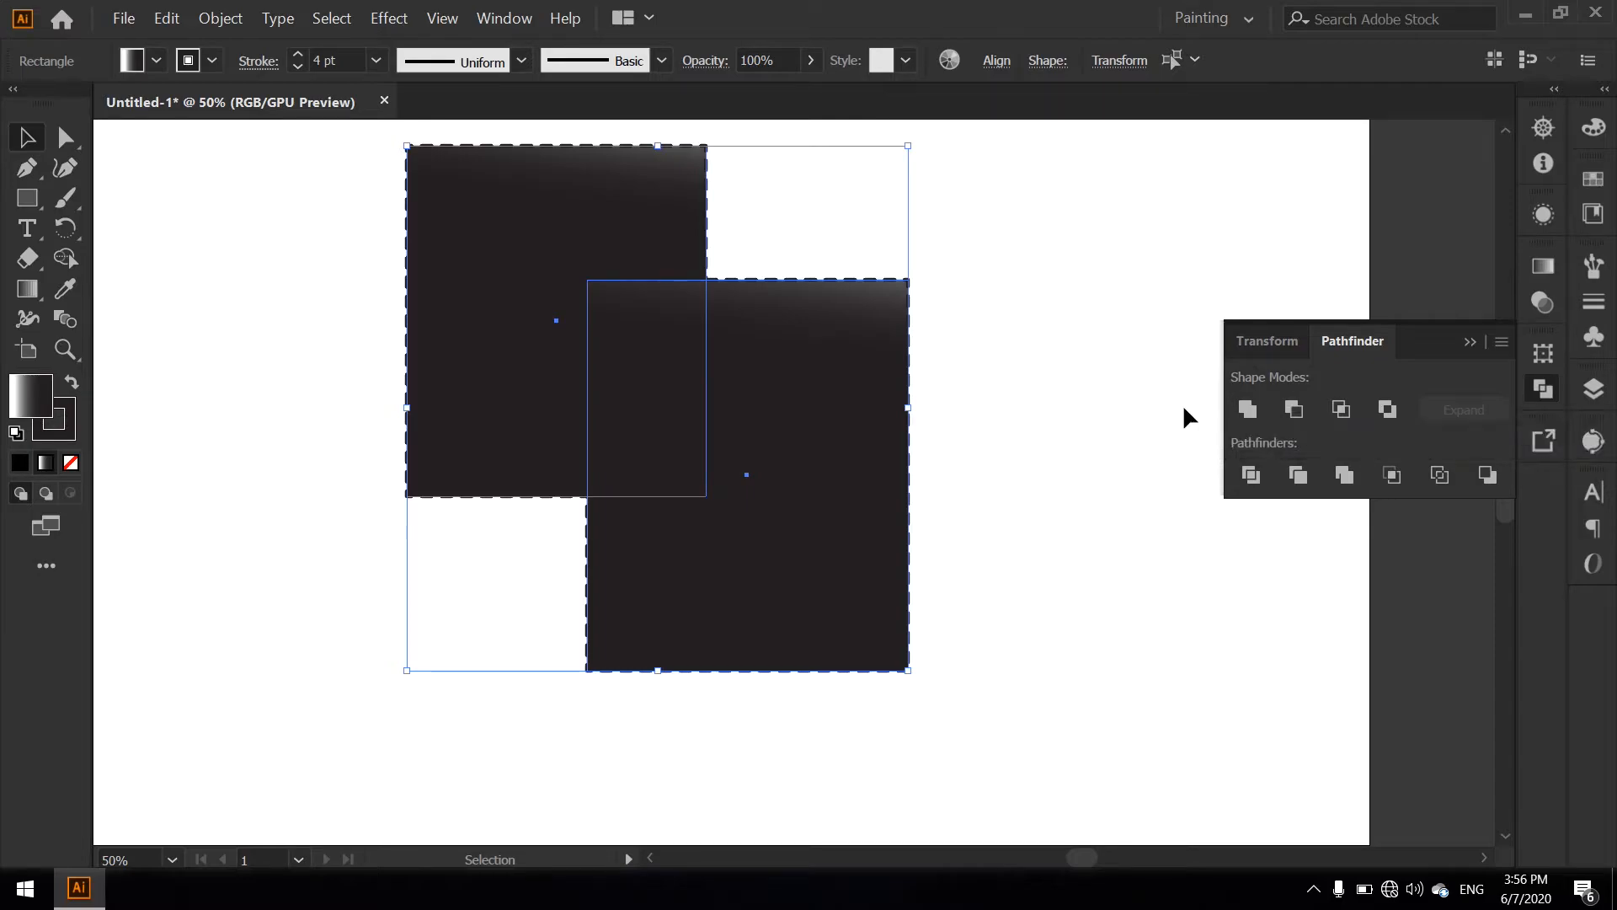
Subtract the front rectangle from the back one with Pathfinder's Minus Front, and undo the subtraction
left_click(1296, 409)
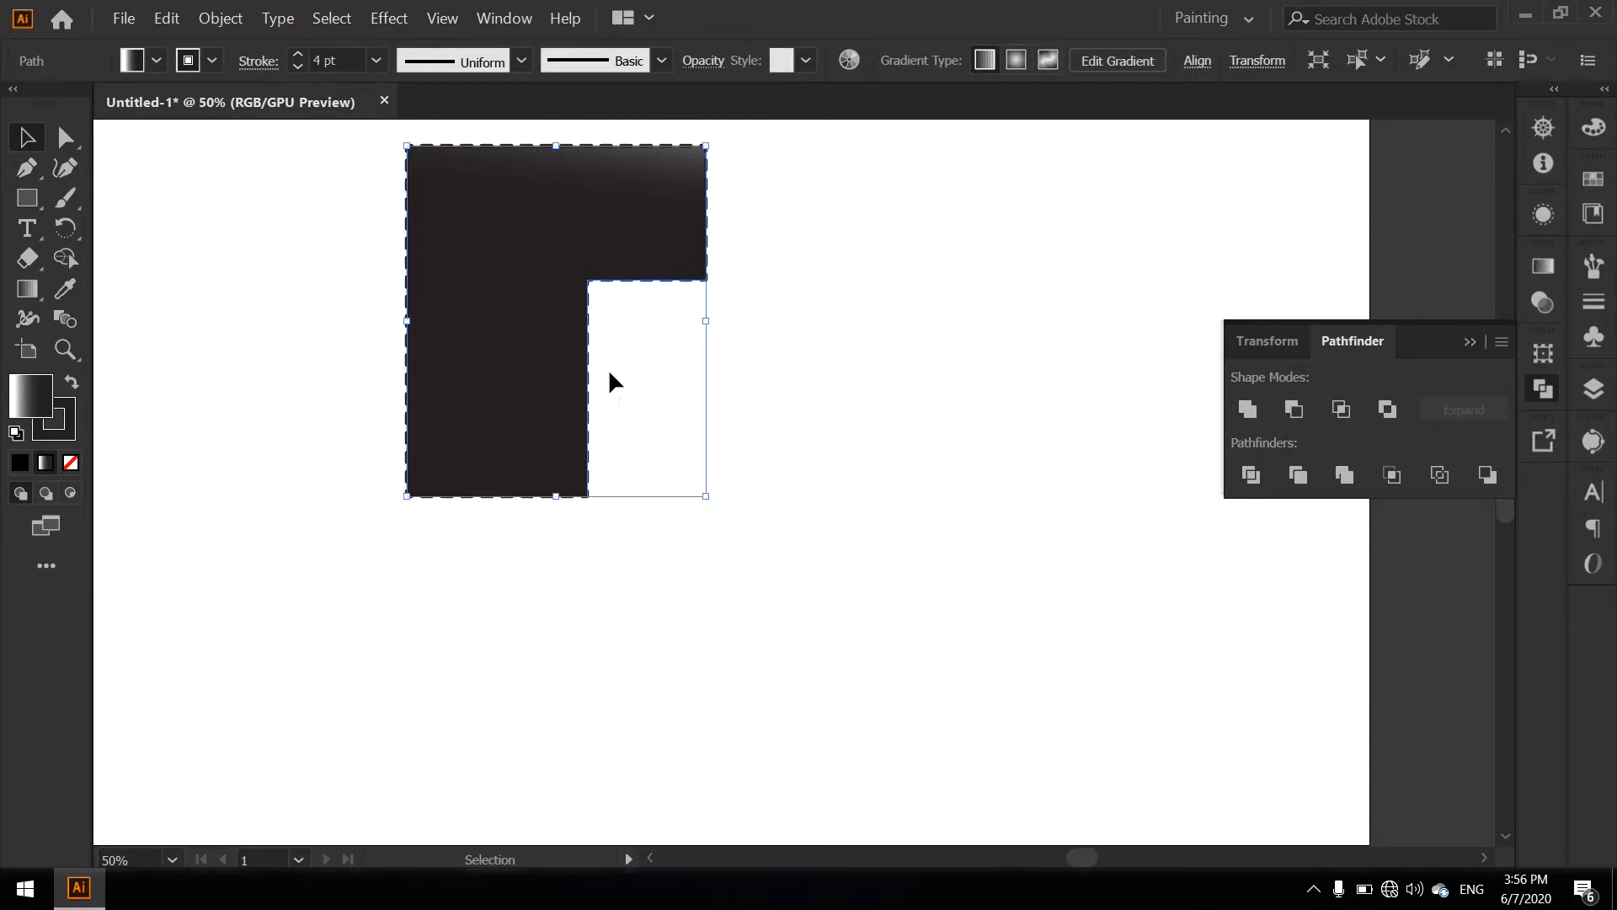
key("ctrl+z")
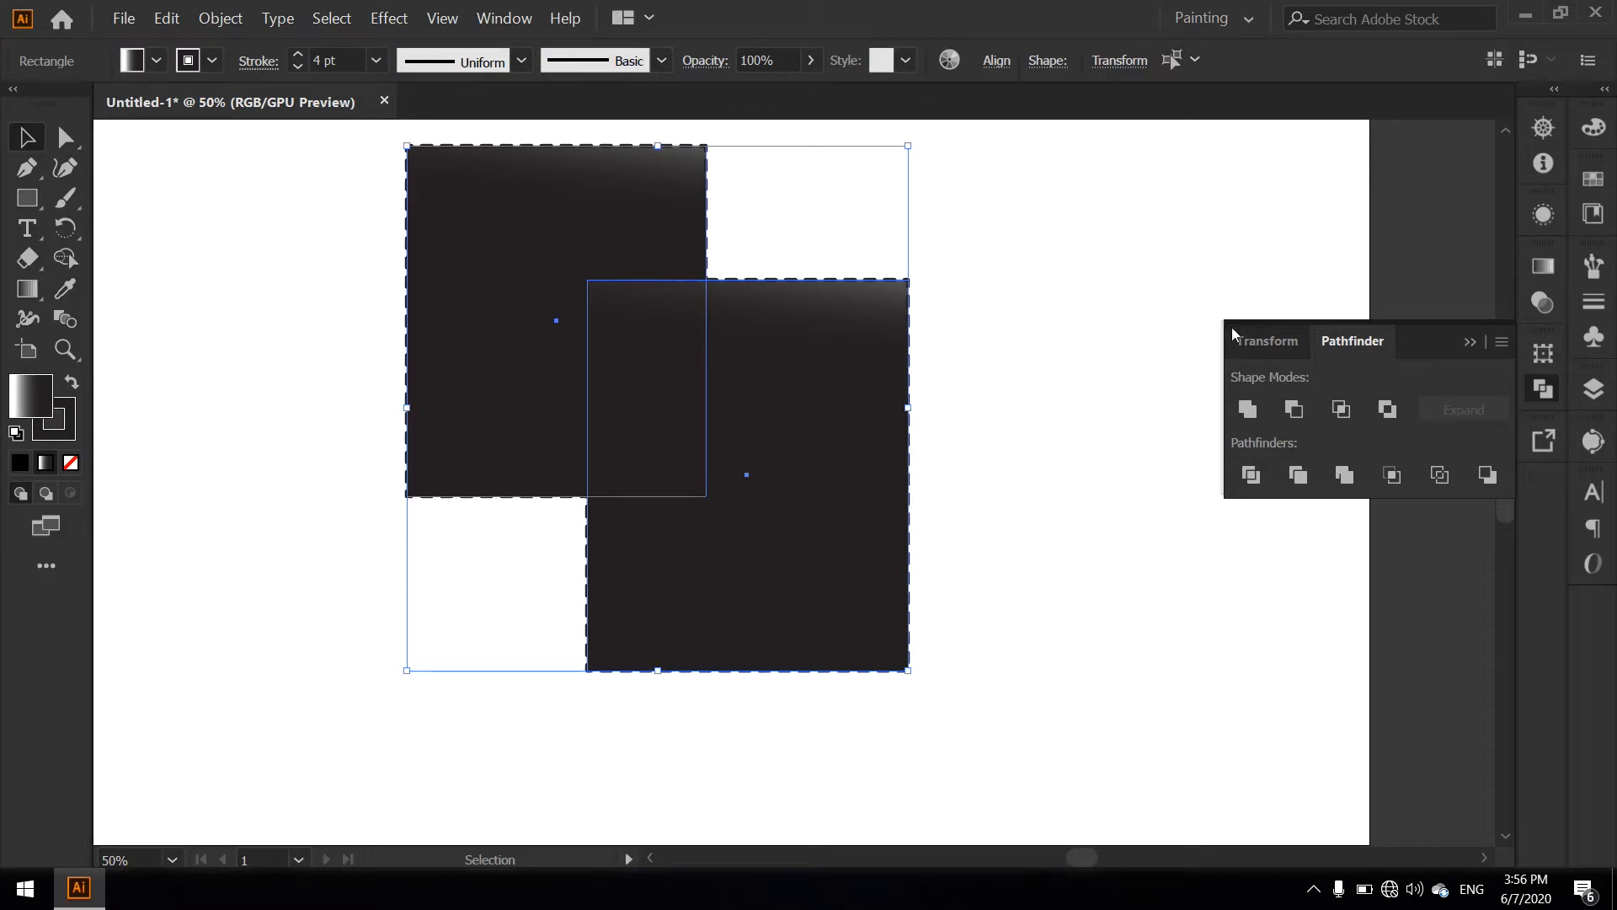
left_click(1294, 410)
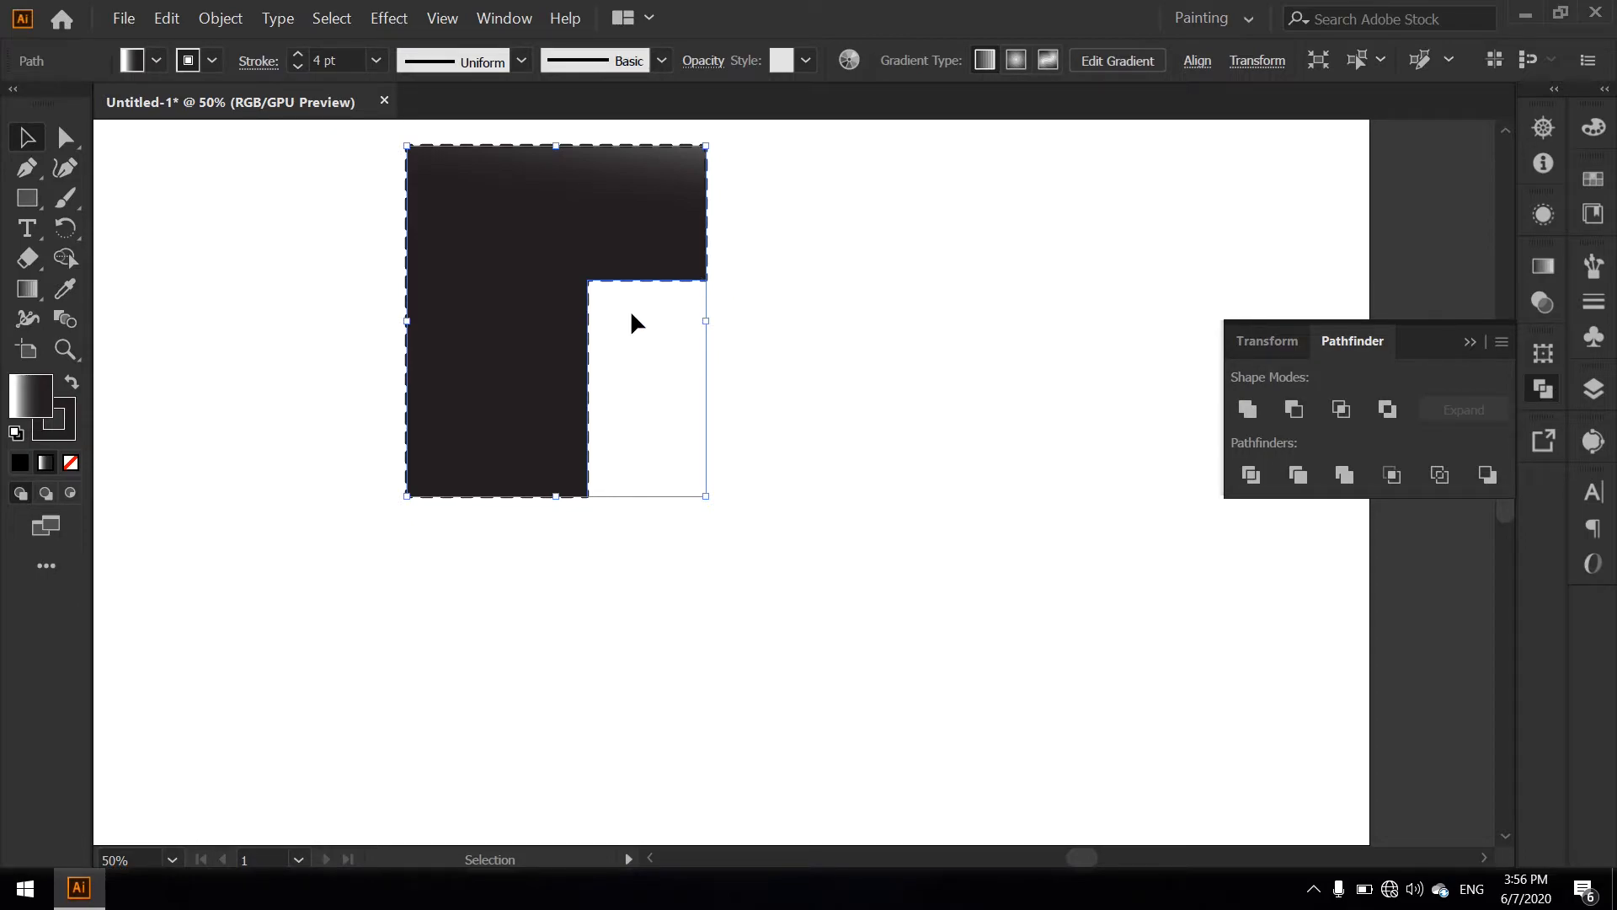
scroll(674, 341, "up", 3)
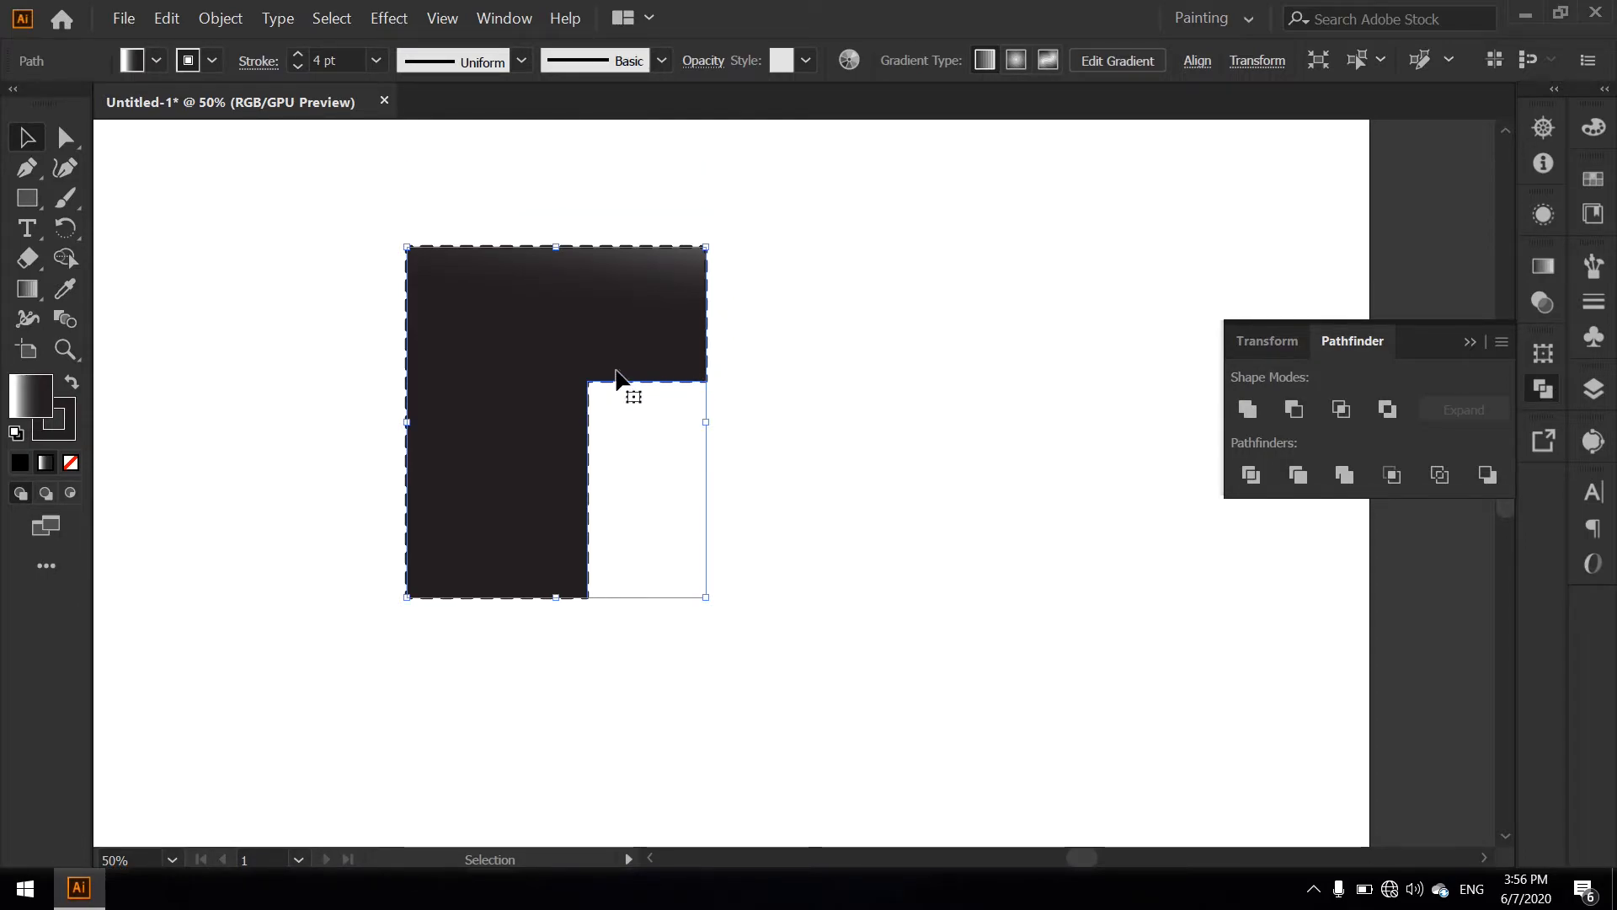
key("a")
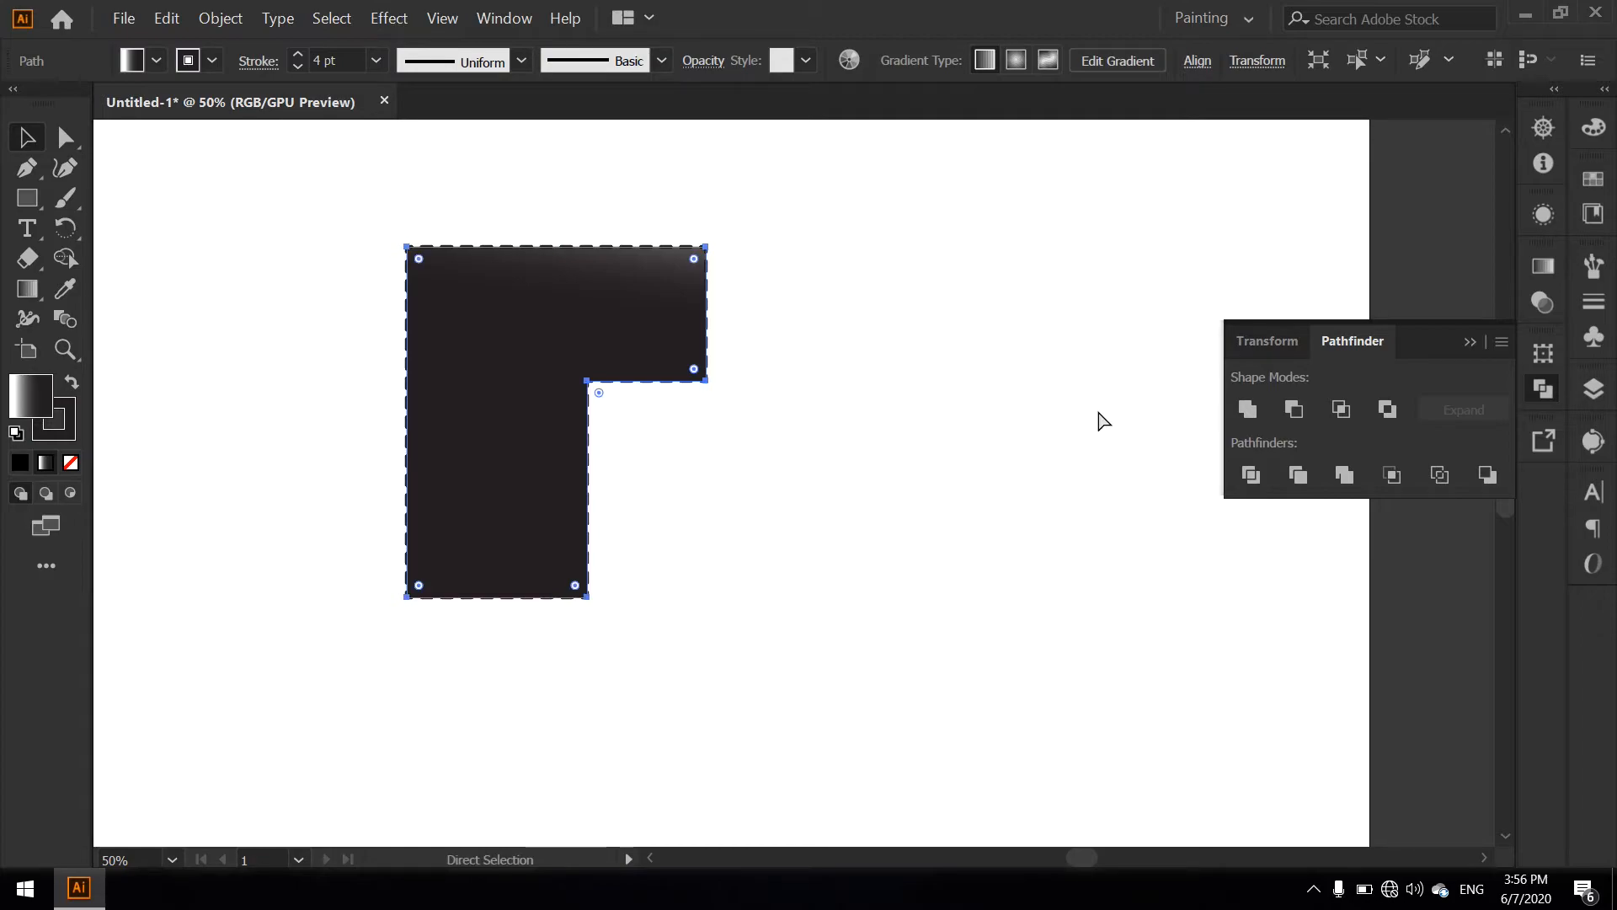
key("ctrl+z")
key("v")
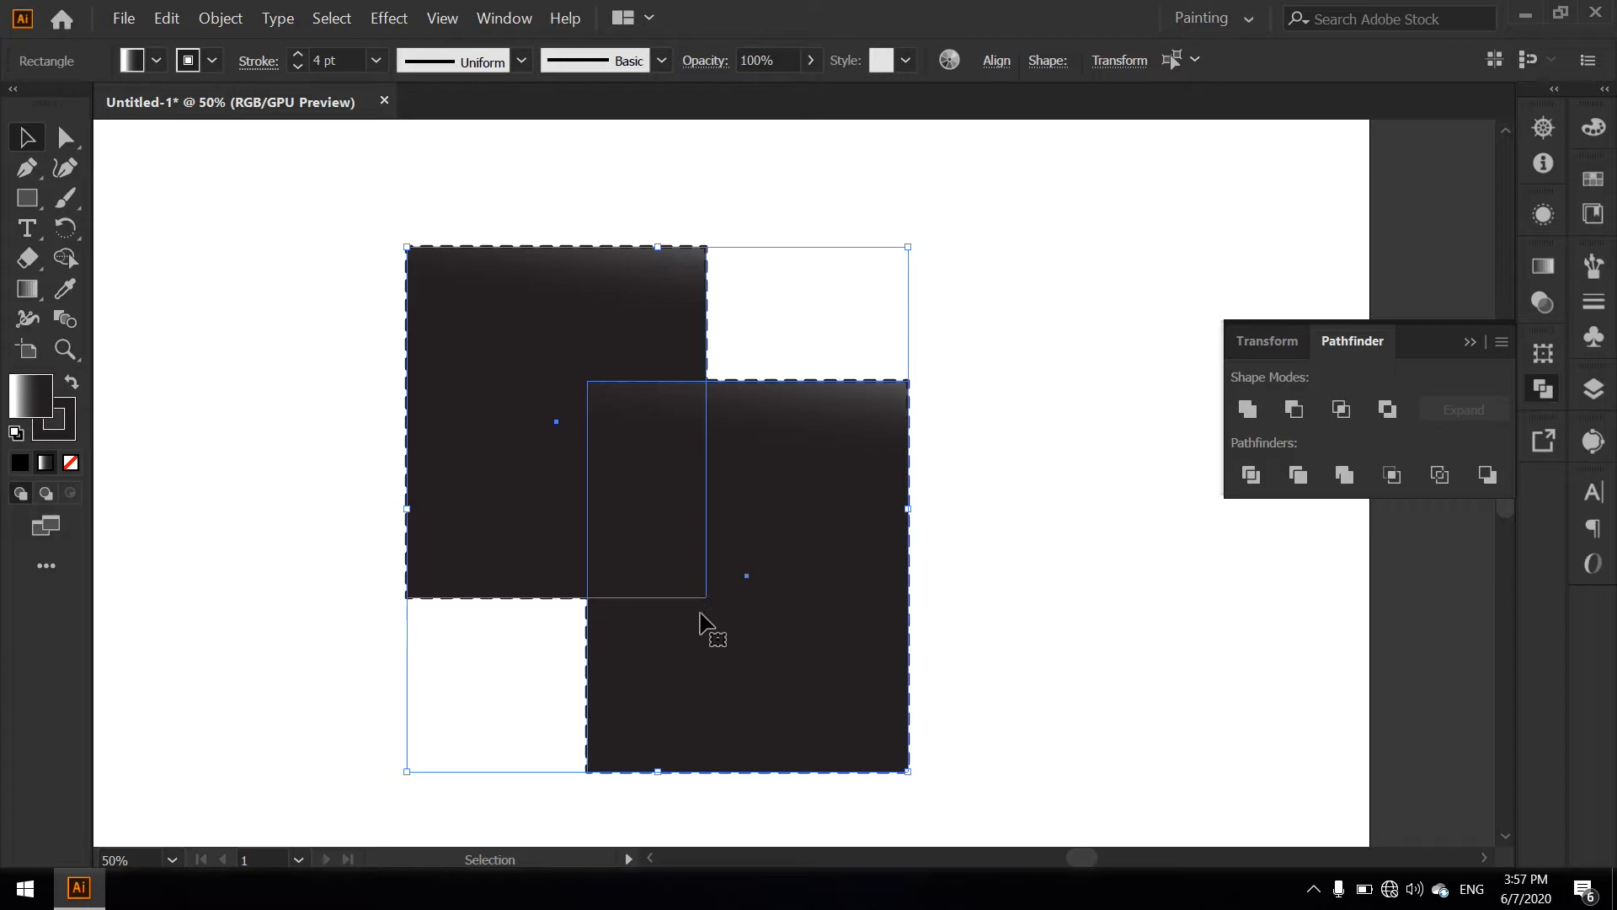
Keep only the overlap of the two rectangles with Pathfinder's Intersect, and undo the operation
left_click(1342, 410)
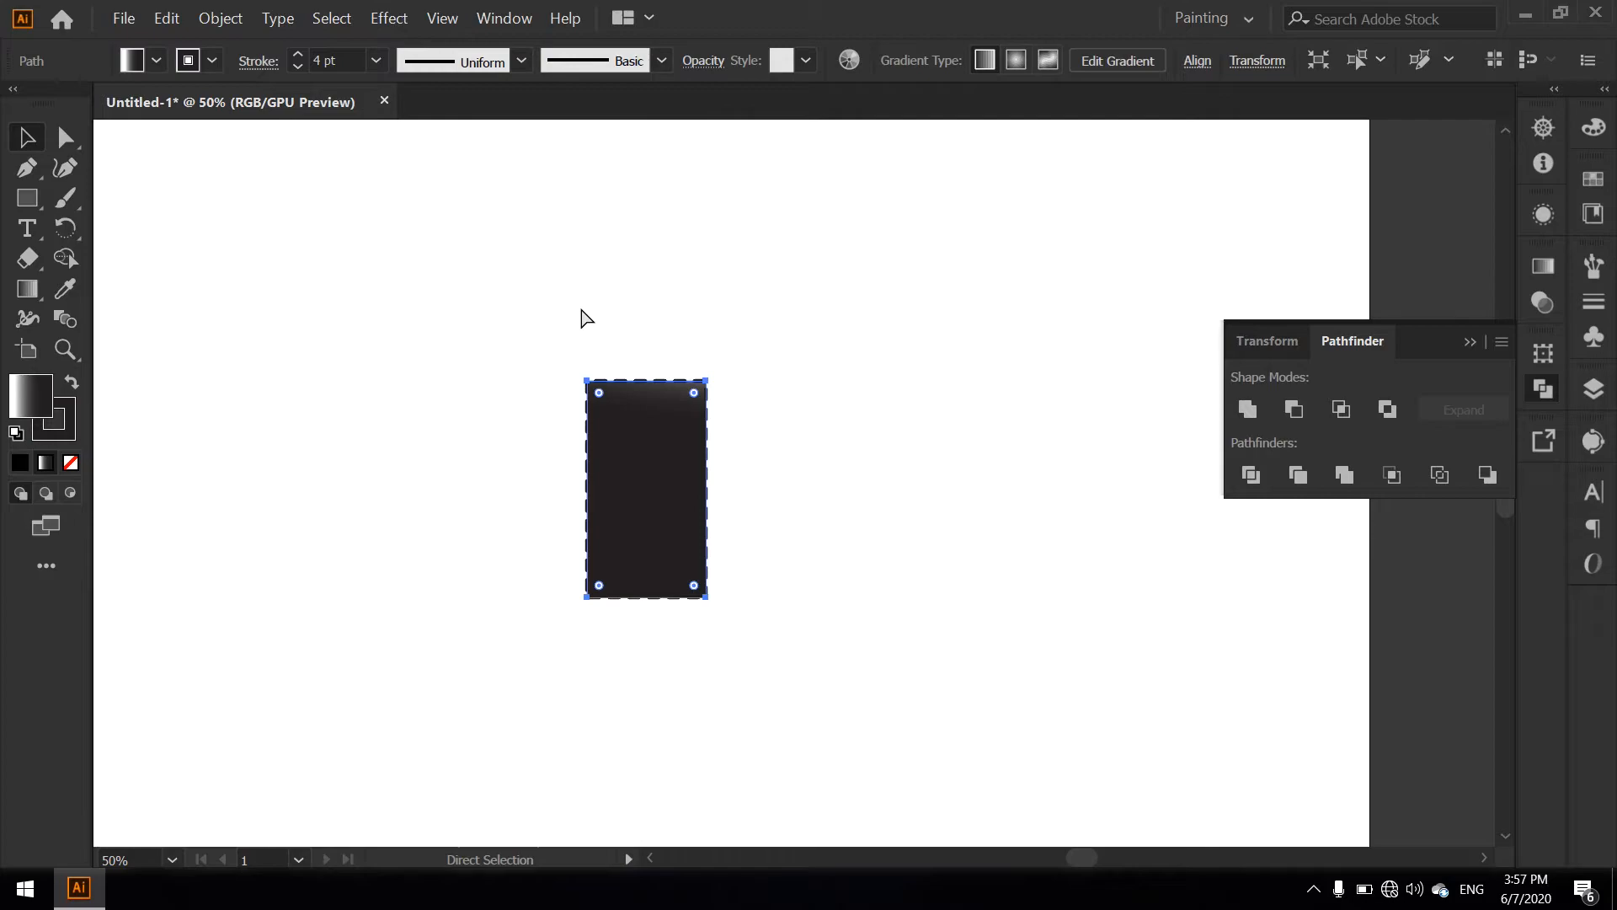
key("ctrl+z")
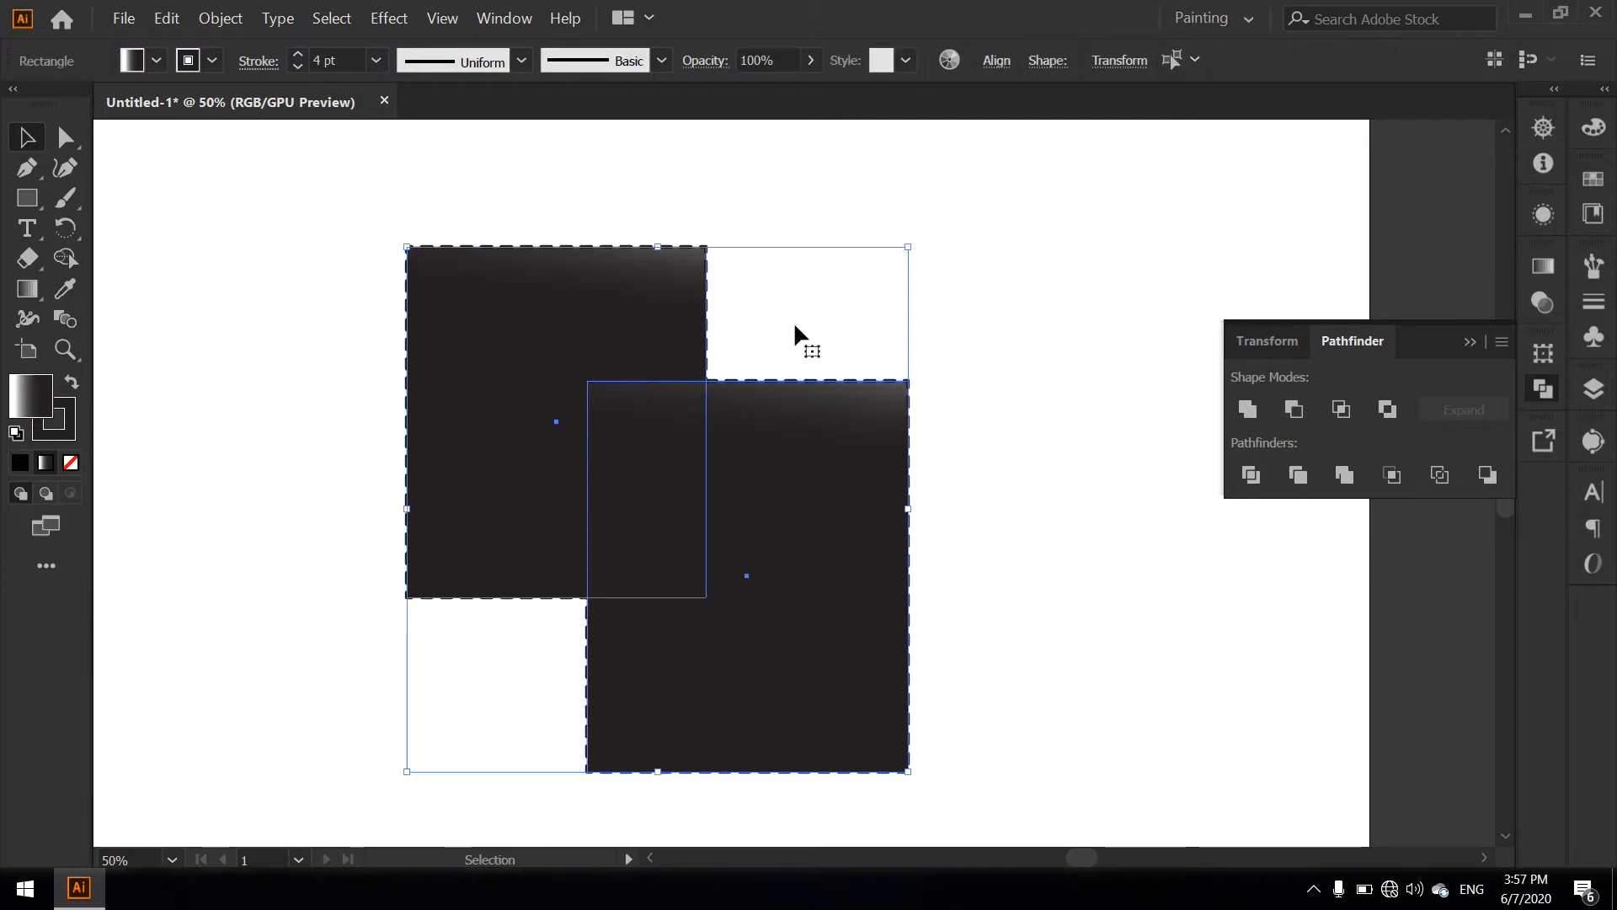
left_click(1351, 412)
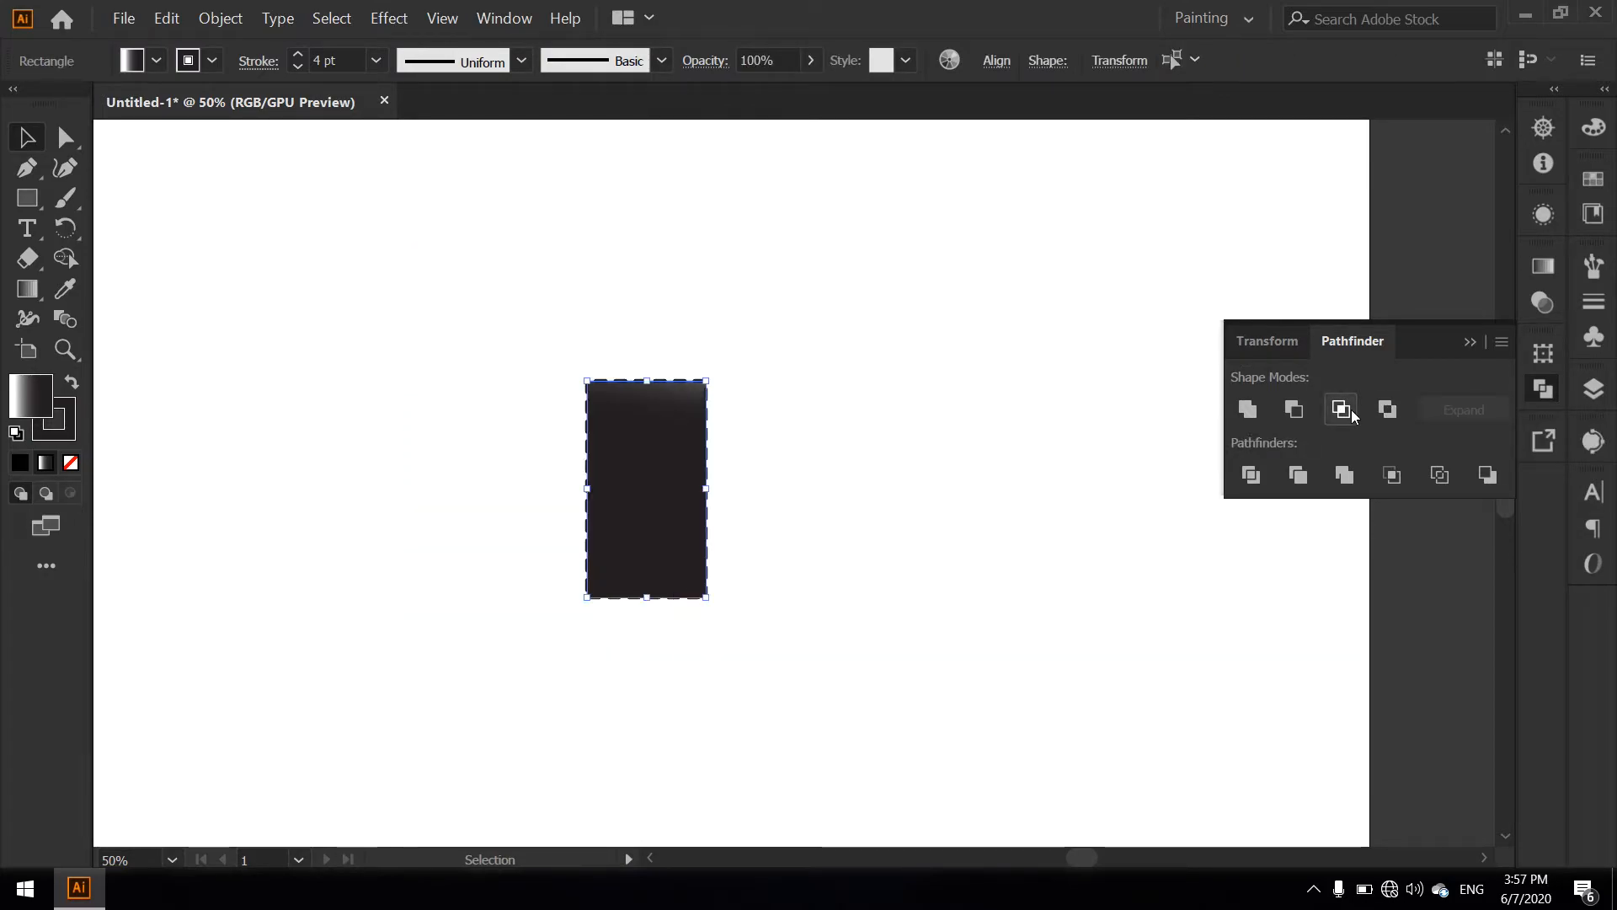
key("ctrl+z")
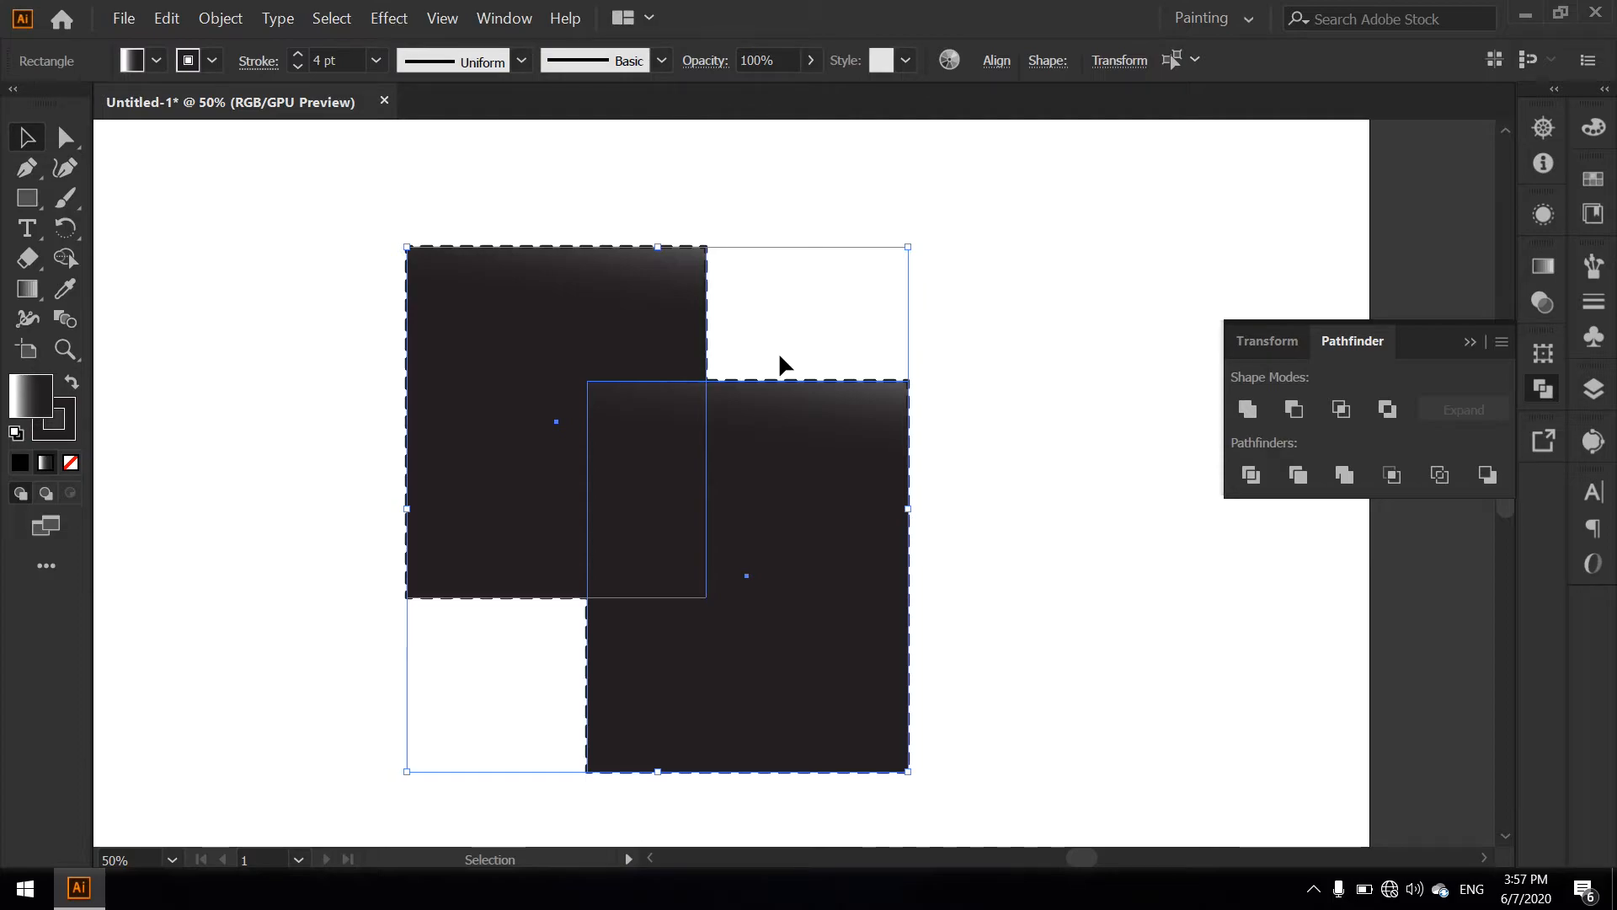
Remove the overlap from both rectangles with Pathfinder's Exclude, and move the resulting group up and right
left_click(1395, 401)
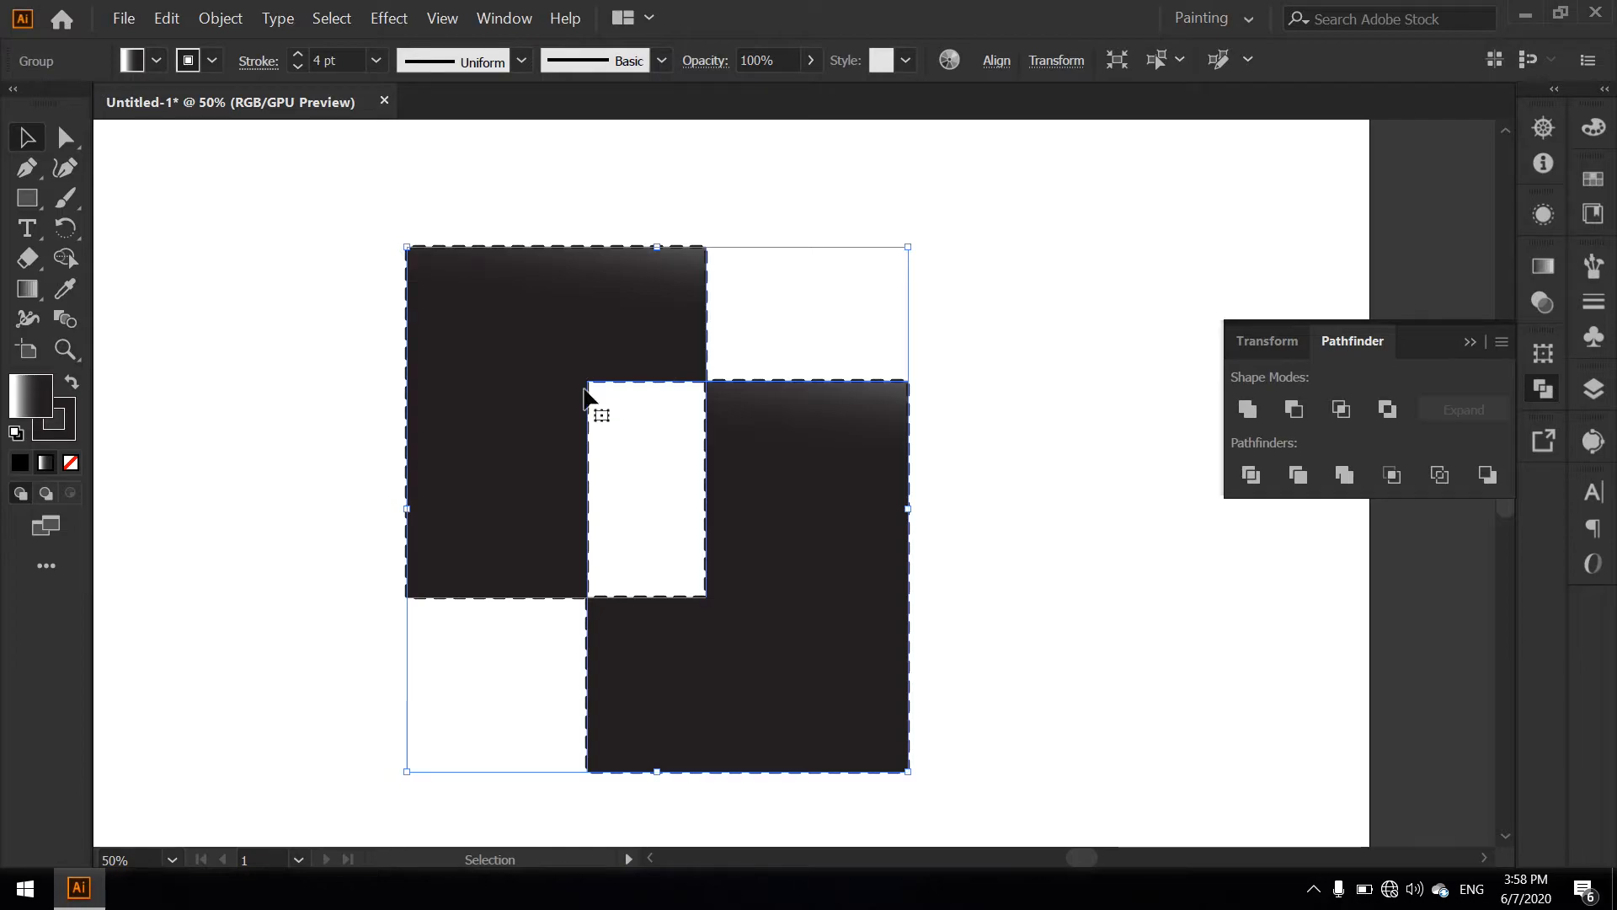
left_click(1001, 426)
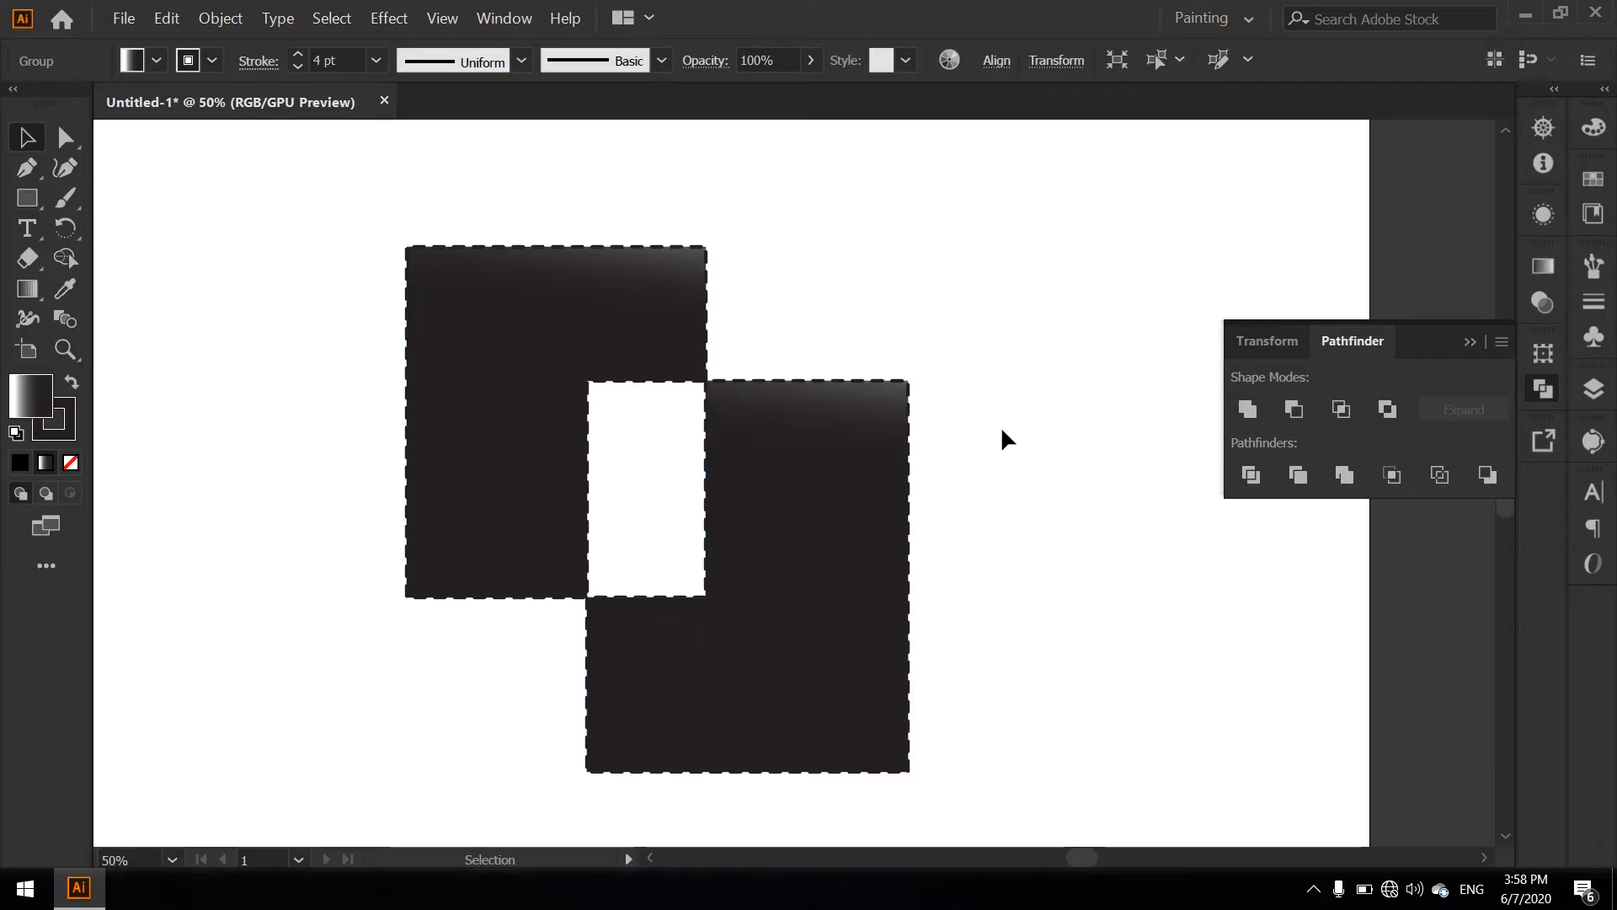
left_click(853, 454)
left_click_drag(853, 454, 993, 337)
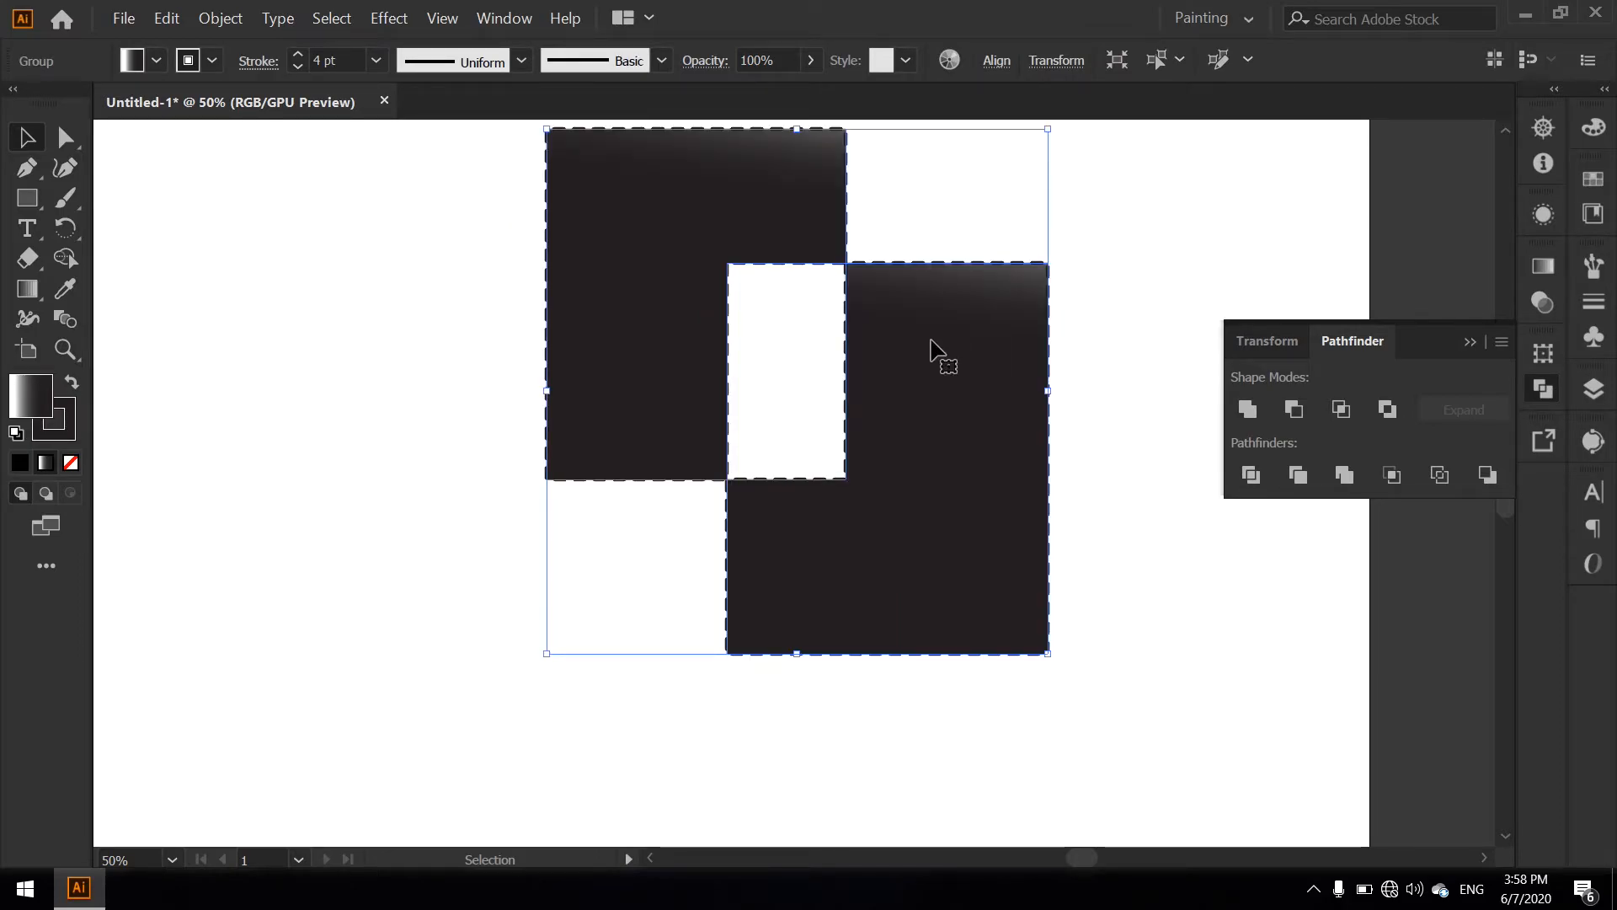
Ungroup the excluded shape and move its lower-right L-shaped piece down and right, away from the other piece
right_click(930, 339)
left_click(1022, 490)
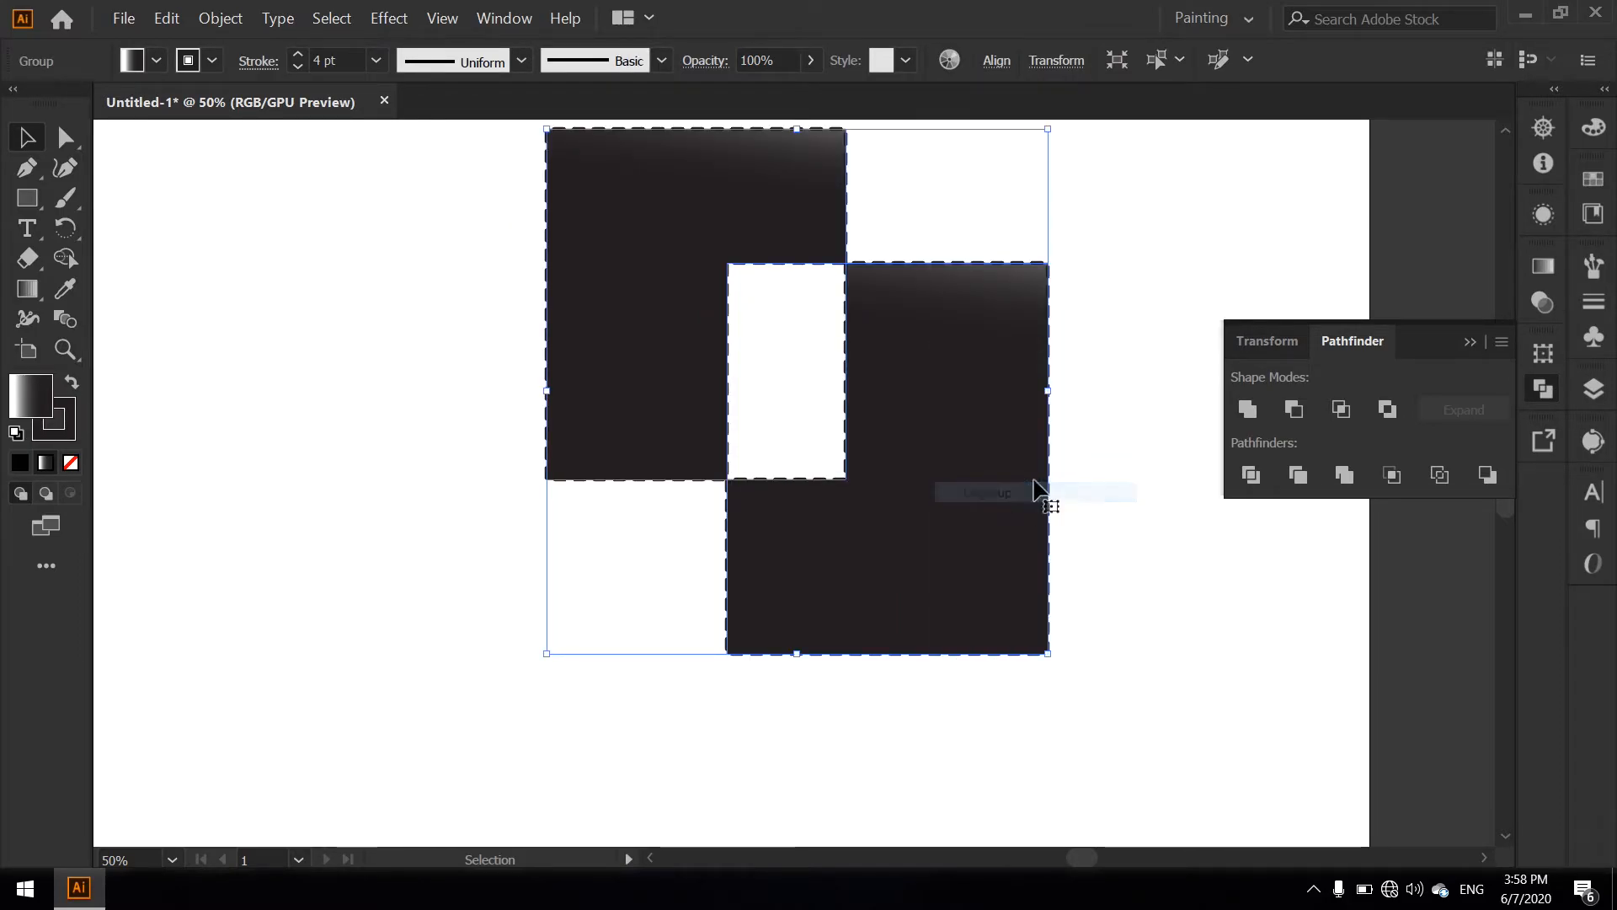
left_click(1082, 443)
left_click_drag(1001, 439, 1150, 564)
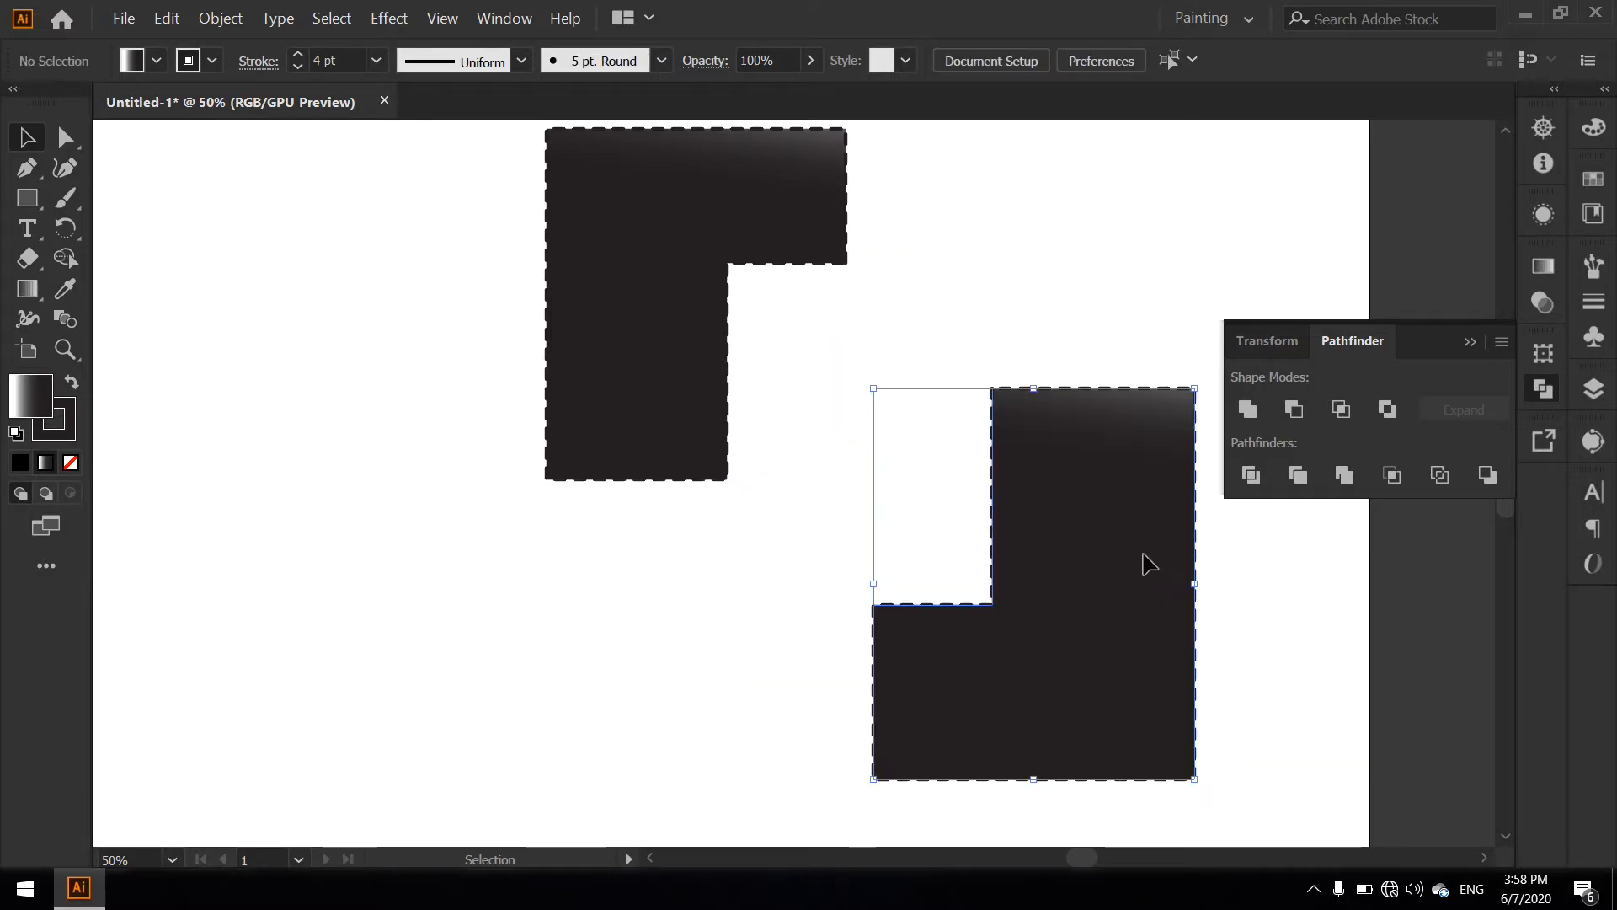
Undo the piece separation, the ungrouping, the group move and the Exclude operation
key("a")
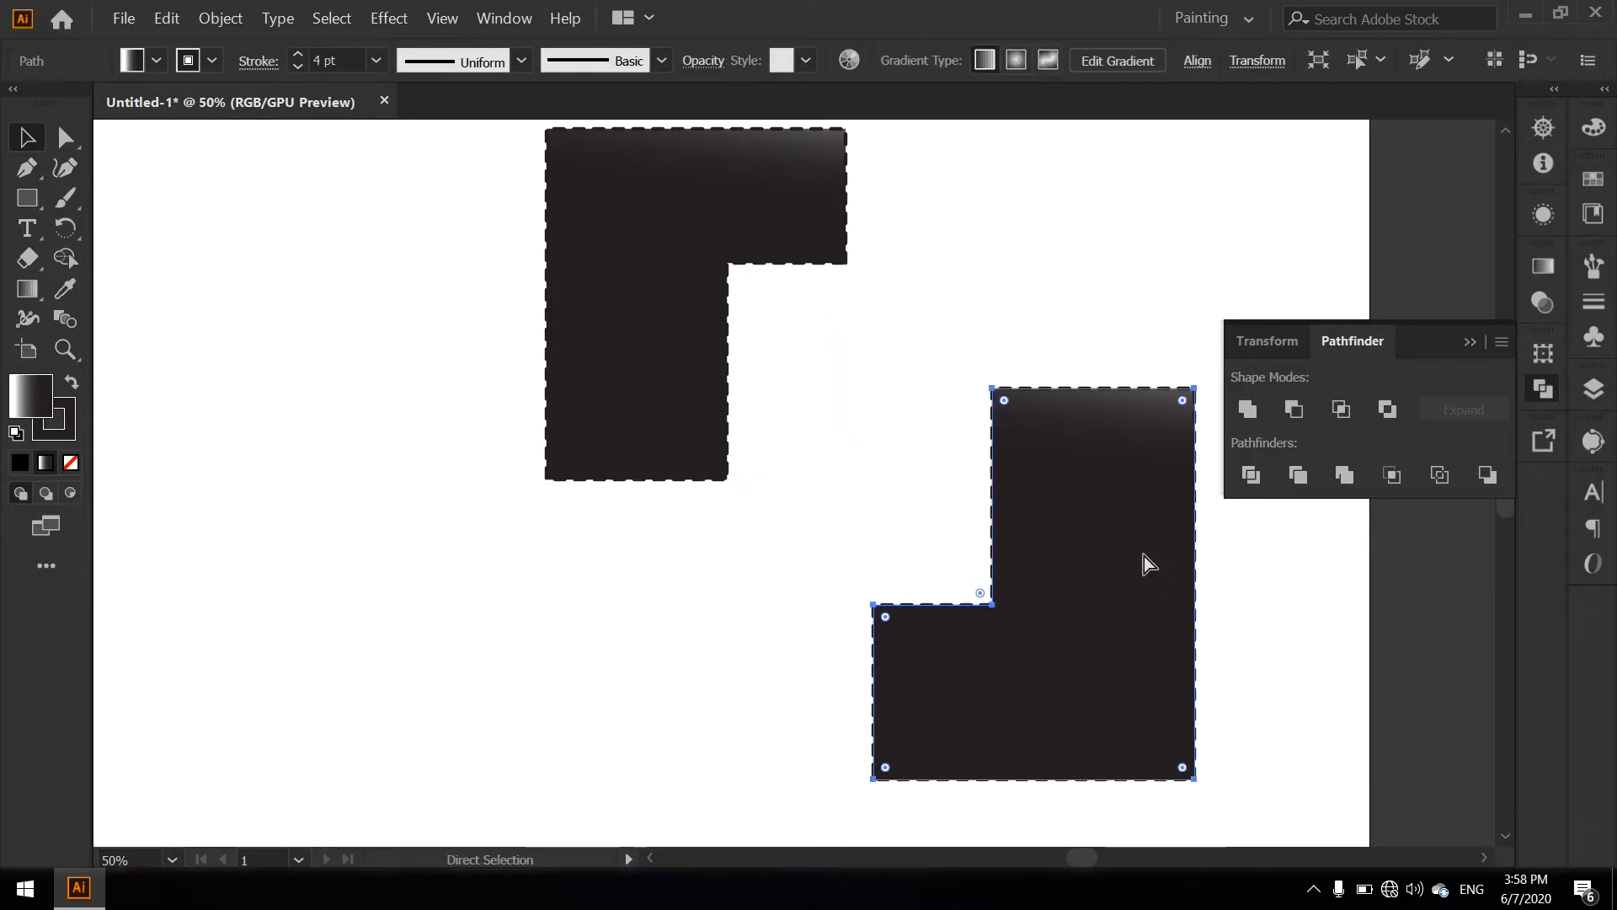
key("ctrl+z")
key("ctrl+z")
key("ctrl+z")
key("ctrl+z")
key("v")
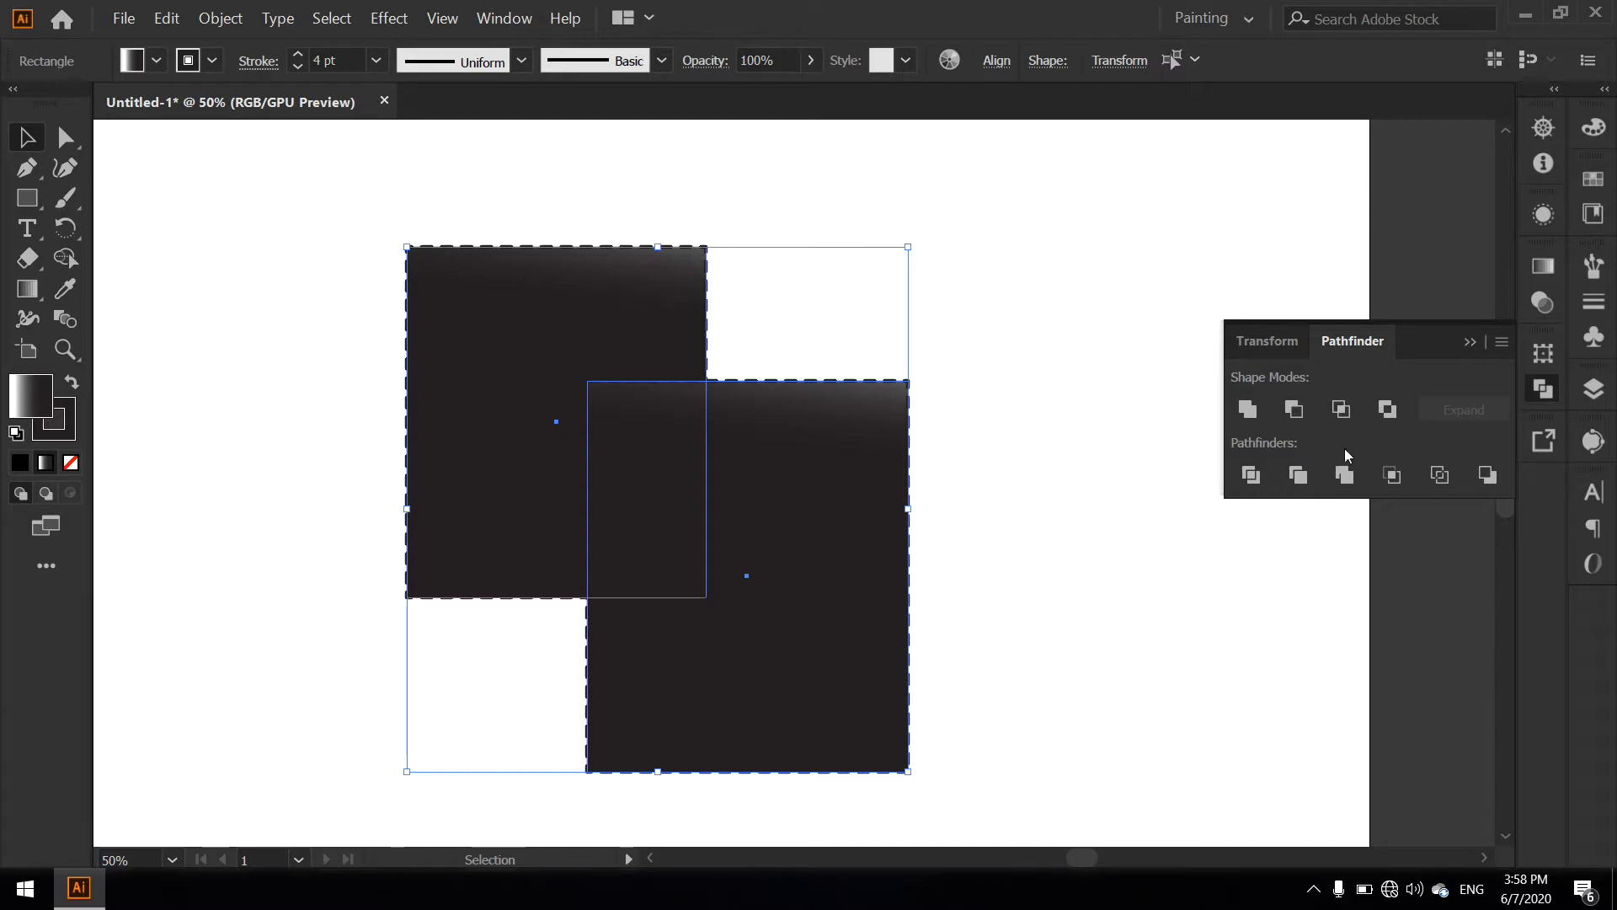
Subtract the back rectangle from the front one with Pathfinder's Minus Back, and undo the subtraction
left_click(1498, 476)
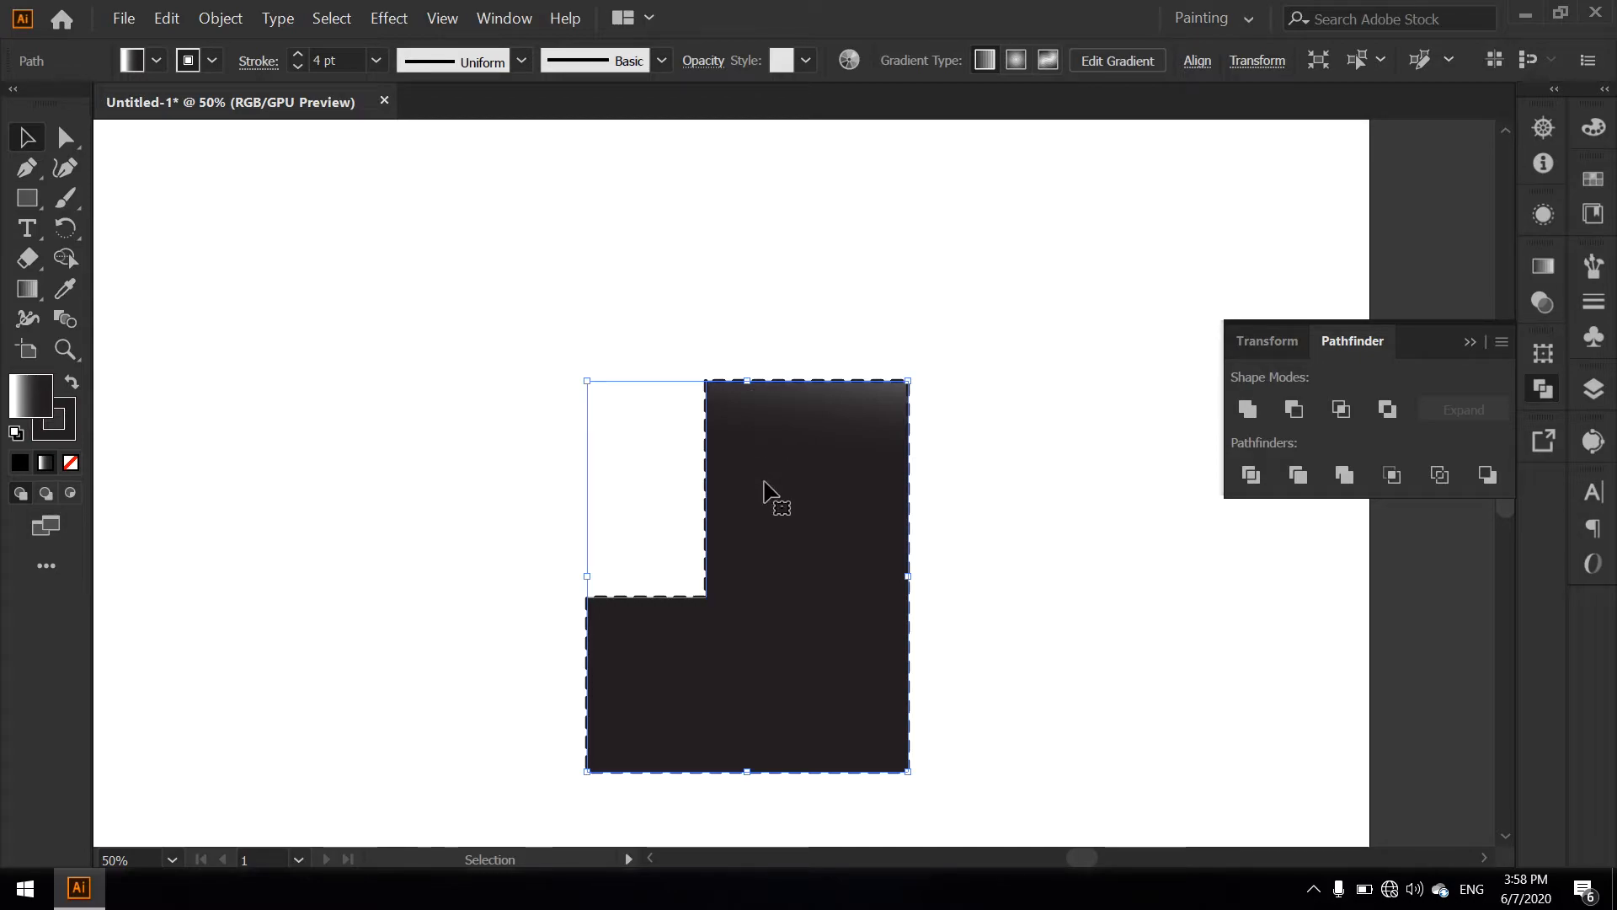
left_click(974, 499)
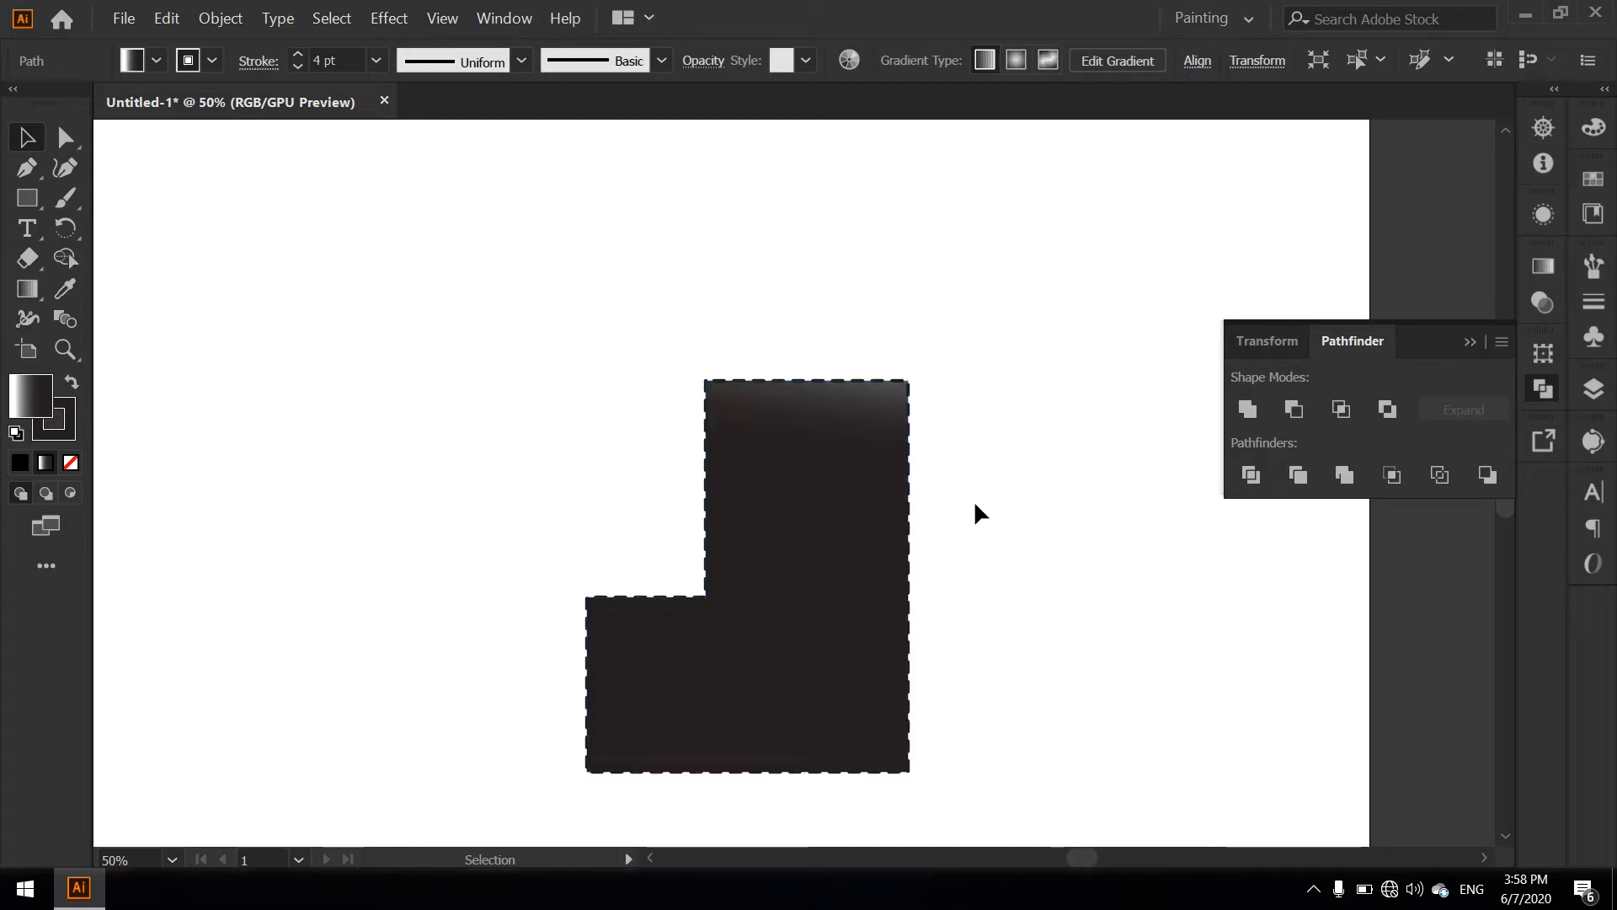
left_click(837, 483)
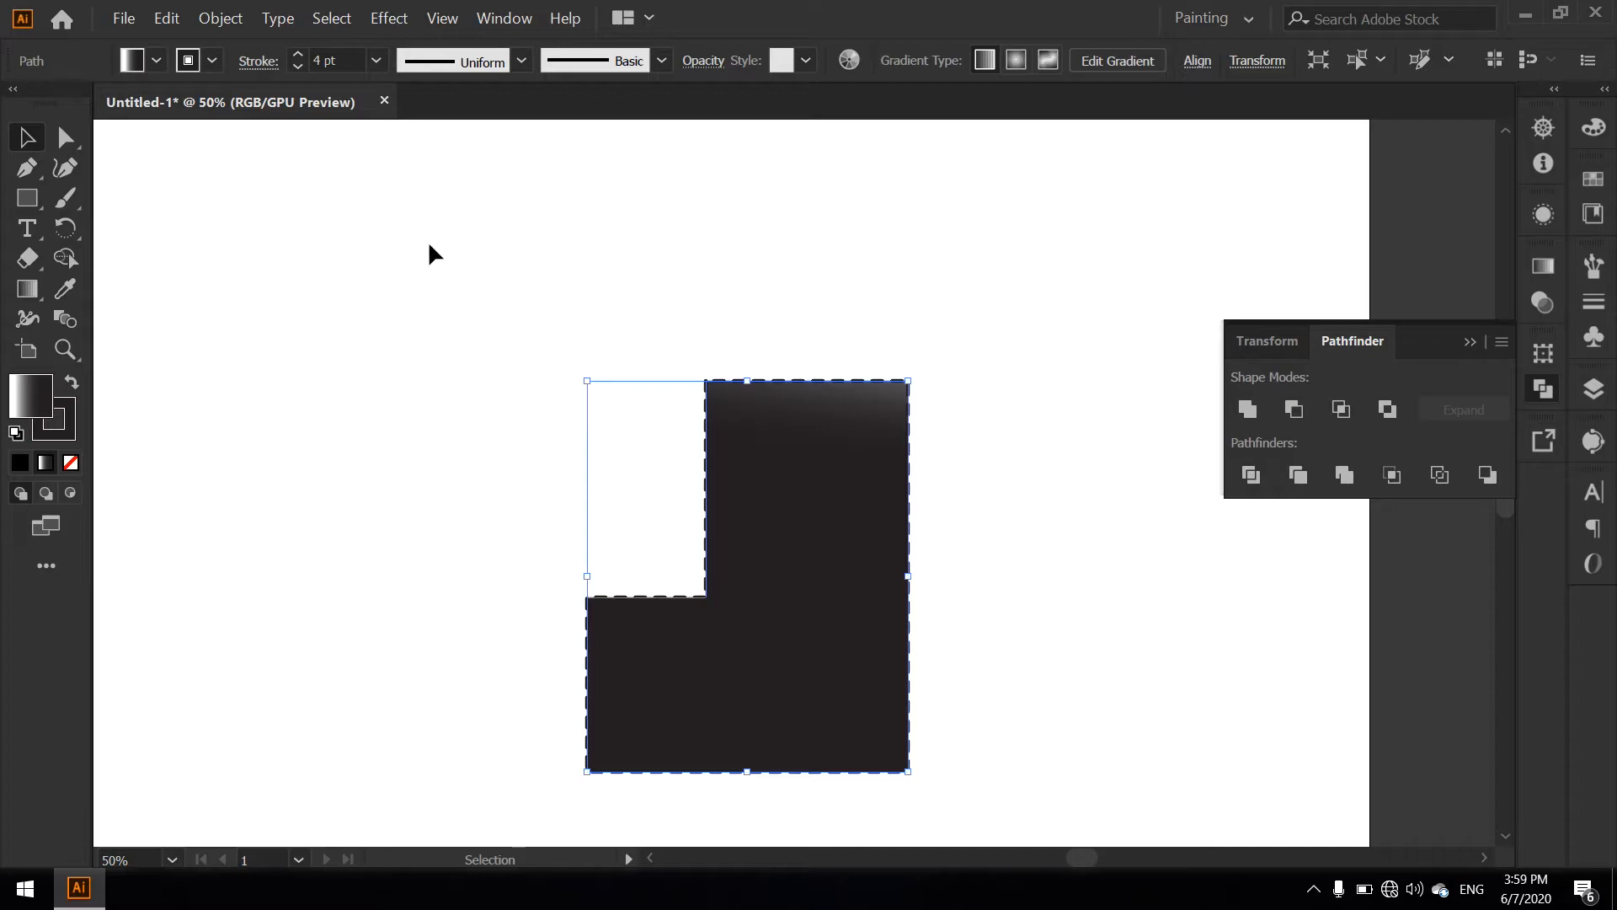
key("ctrl+z")
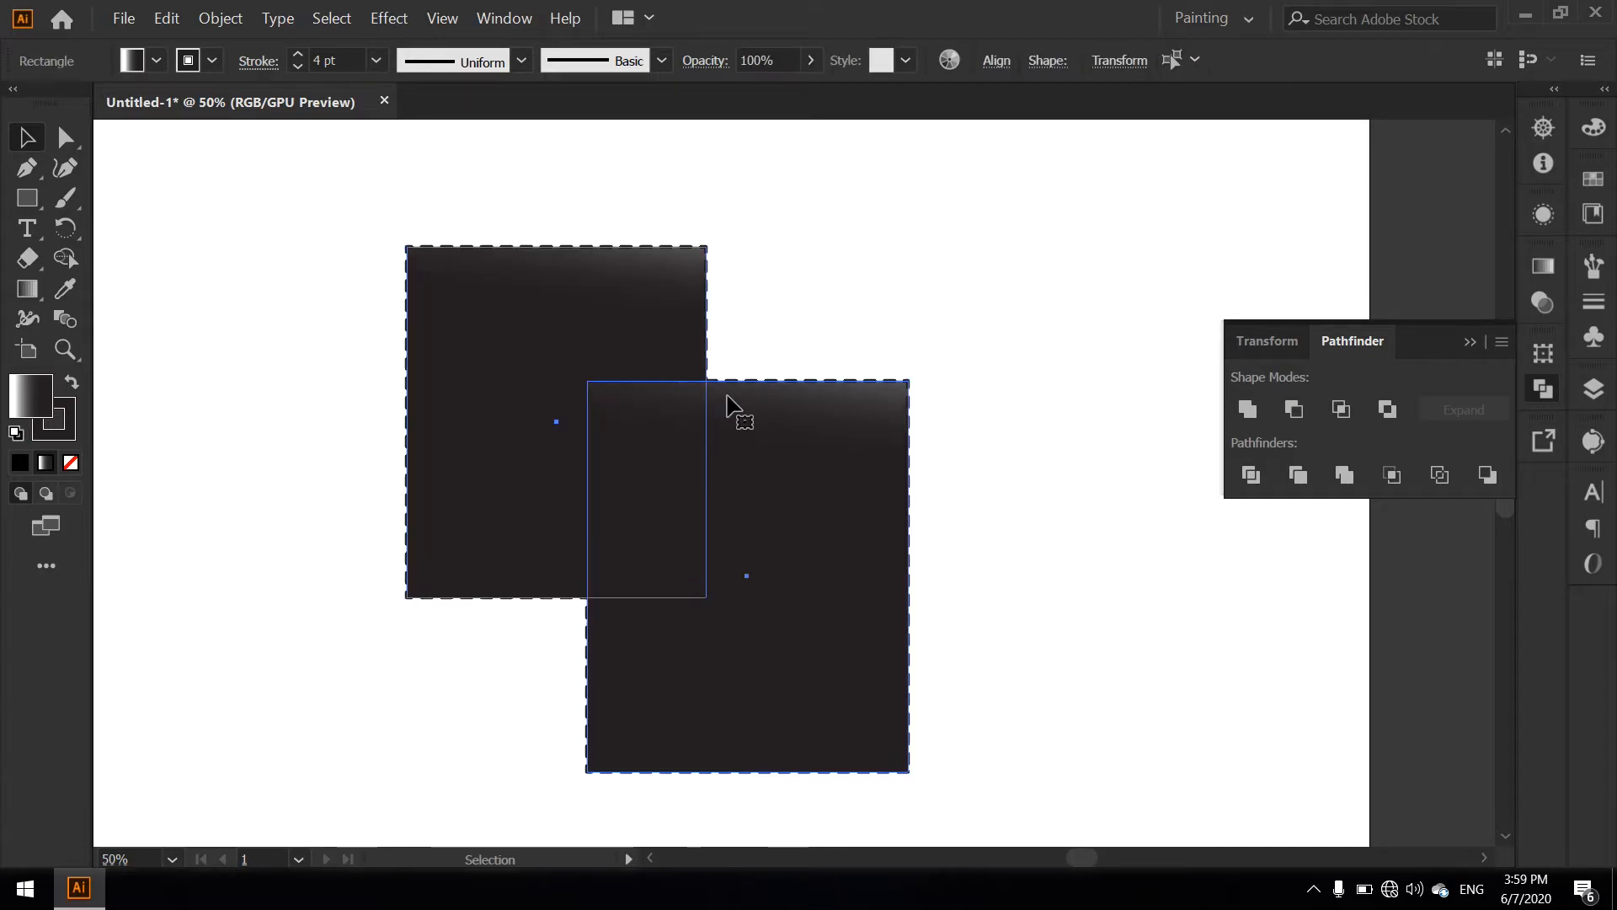
Split the overlapping rectangles with Pathfinder's Divide, move the resulting group slightly right, and ungroup it
left_click(1246, 475)
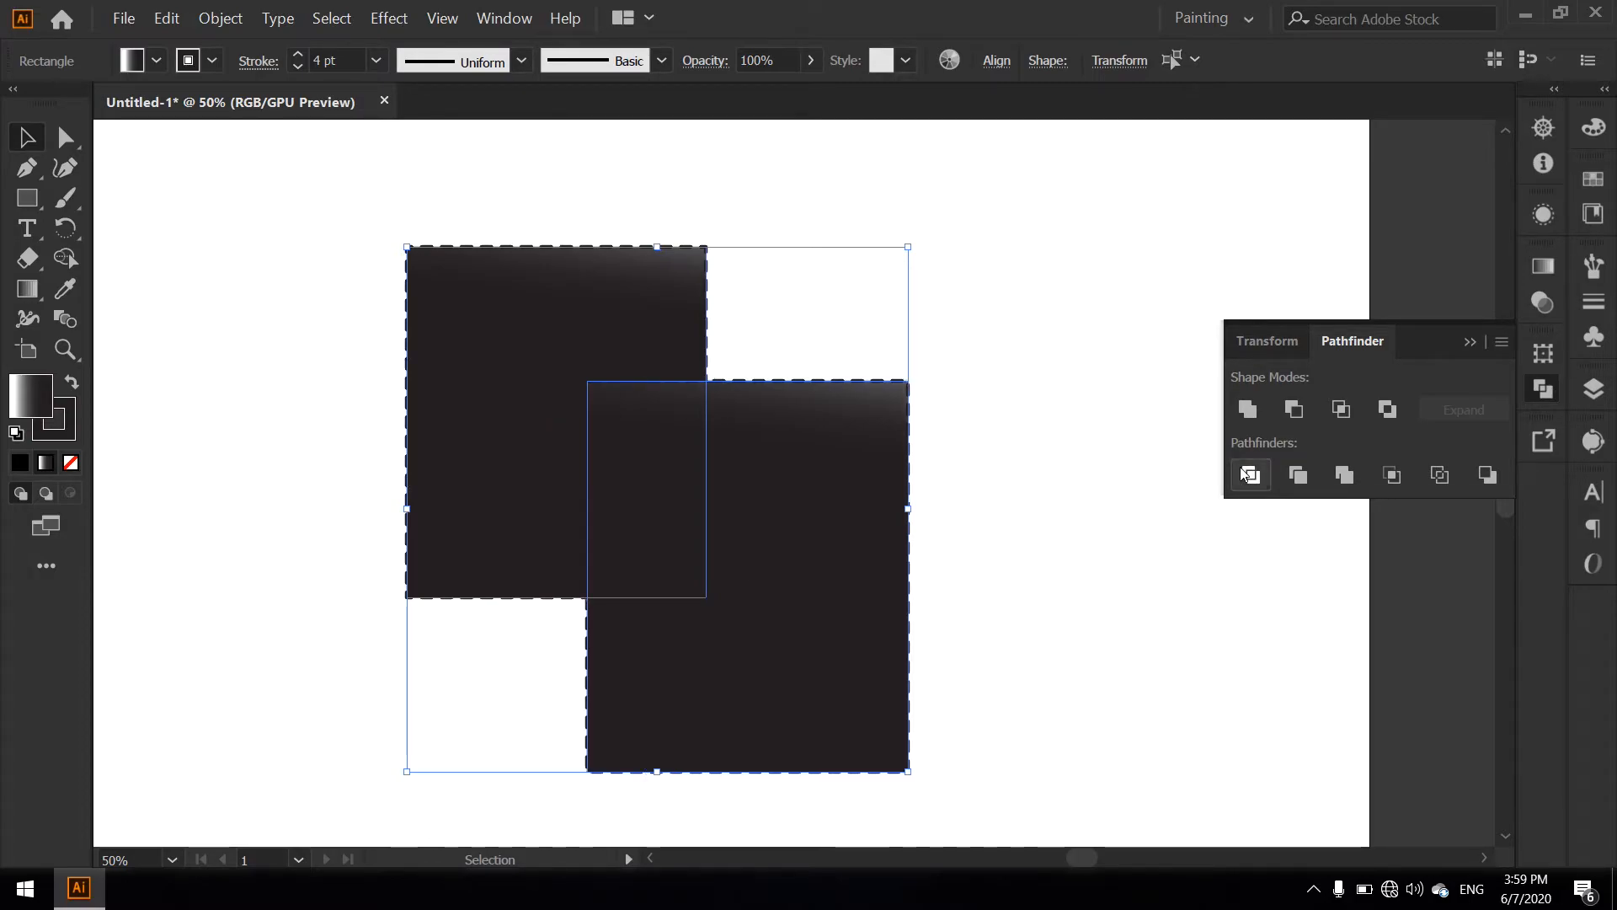
left_click(977, 368)
left_click_drag(777, 423, 874, 430)
right_click(870, 421)
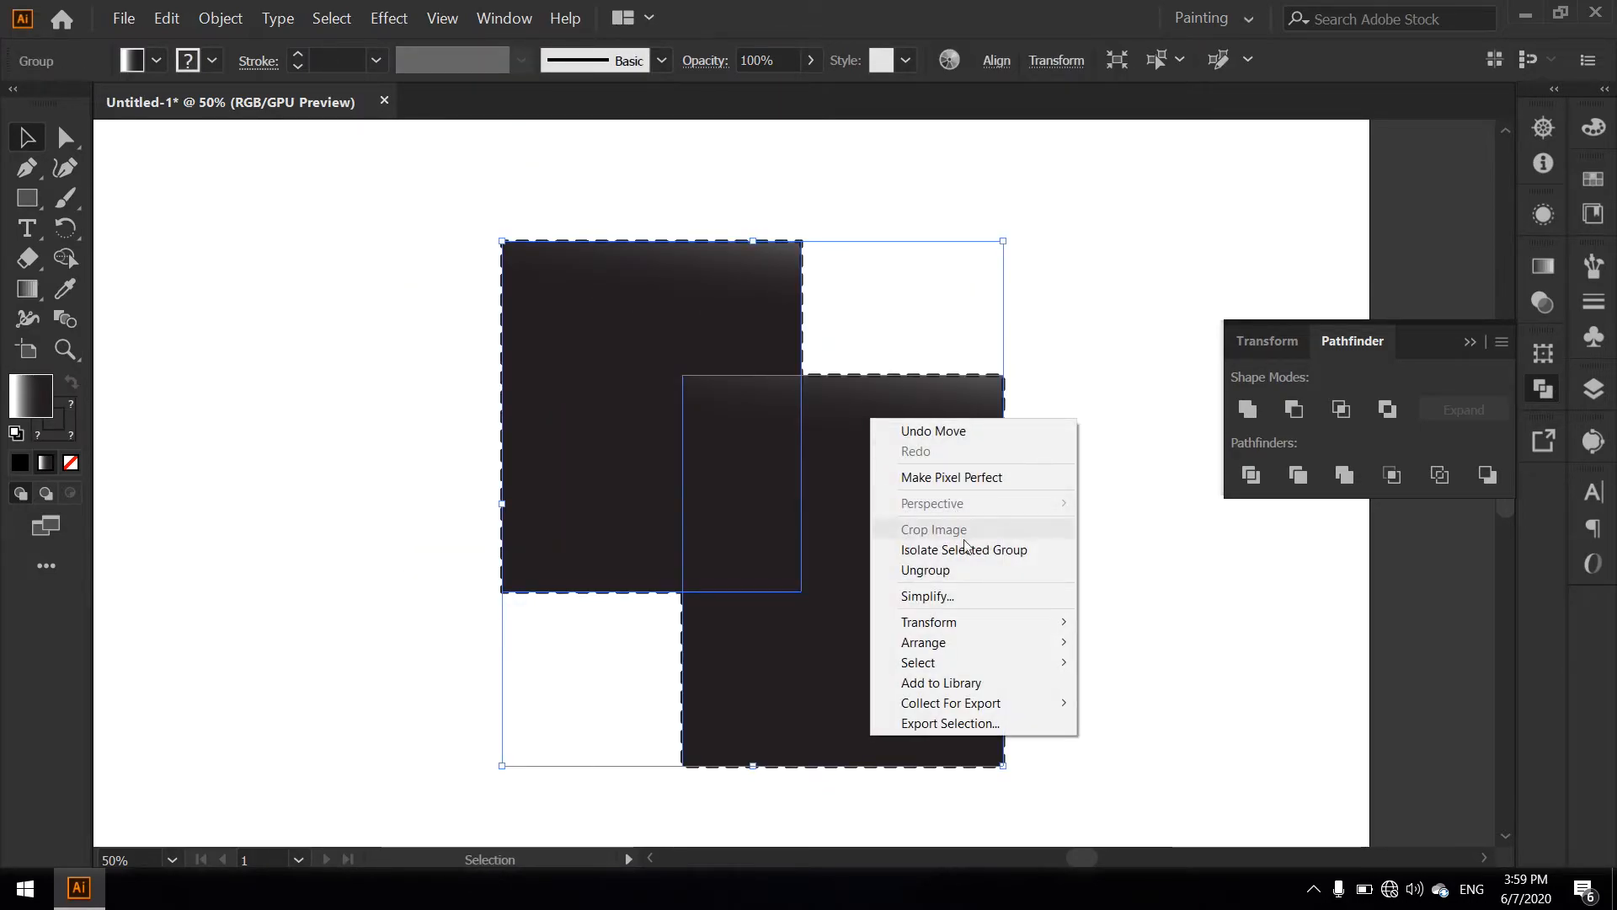
left_click(973, 569)
Pull the divided pieces apart, spreading the two L-shapes outward and moving the two small overlap rectangles up and down
left_click(1081, 476)
left_click(937, 477)
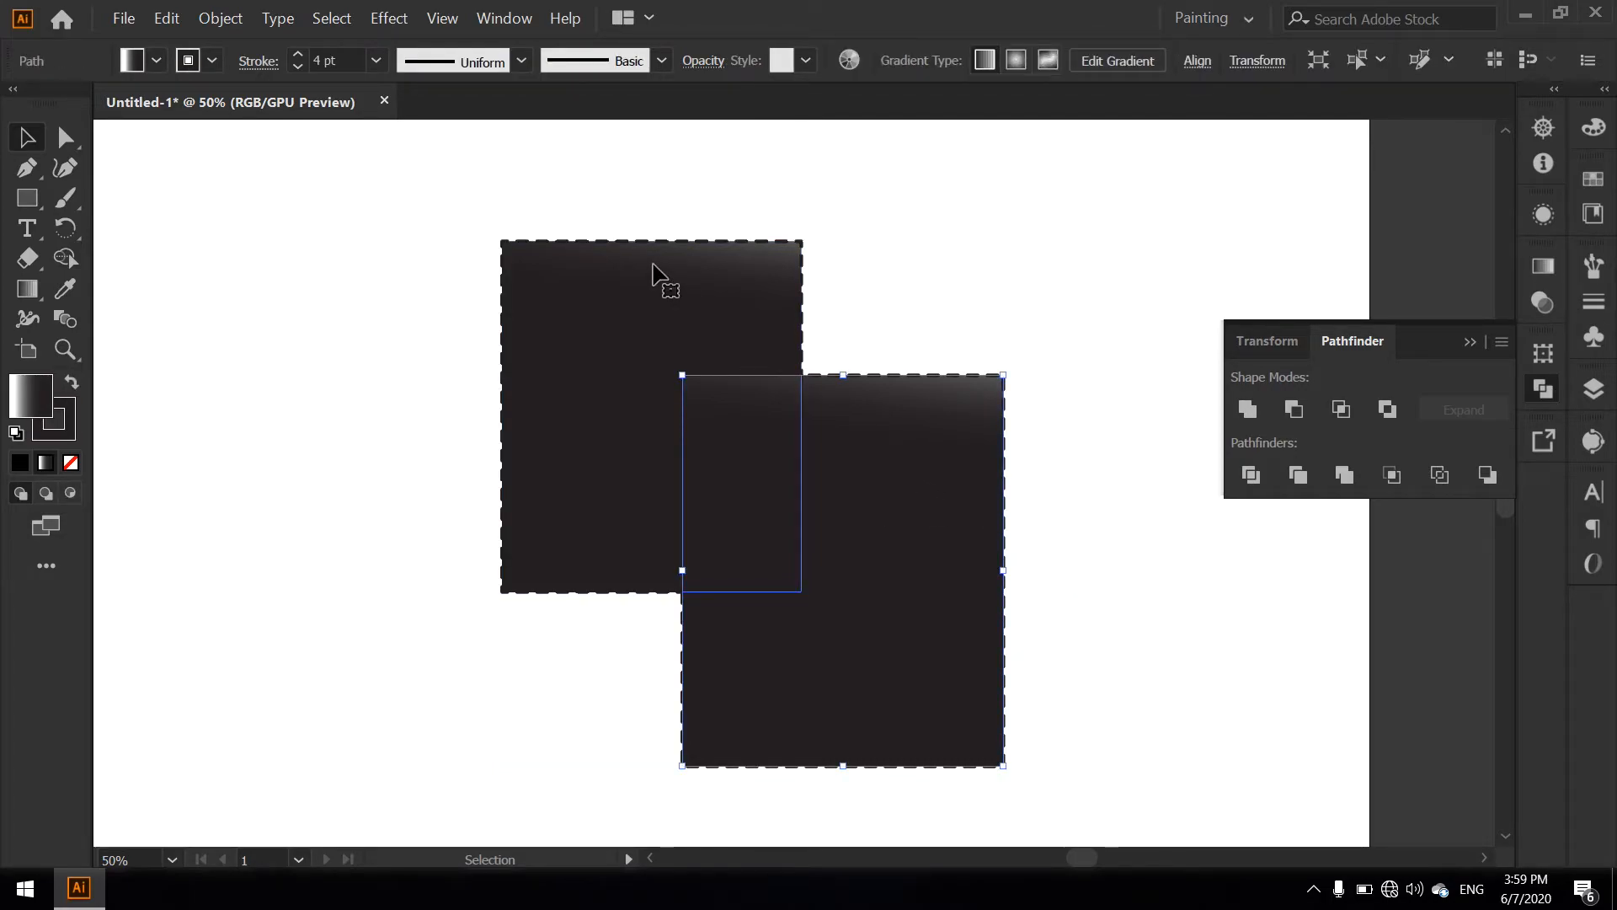
left_click(603, 307)
left_click_drag(605, 296, 408, 162)
left_click_drag(744, 402, 706, 195)
left_click_drag(954, 463, 1132, 632)
left_click_drag(736, 502, 736, 644)
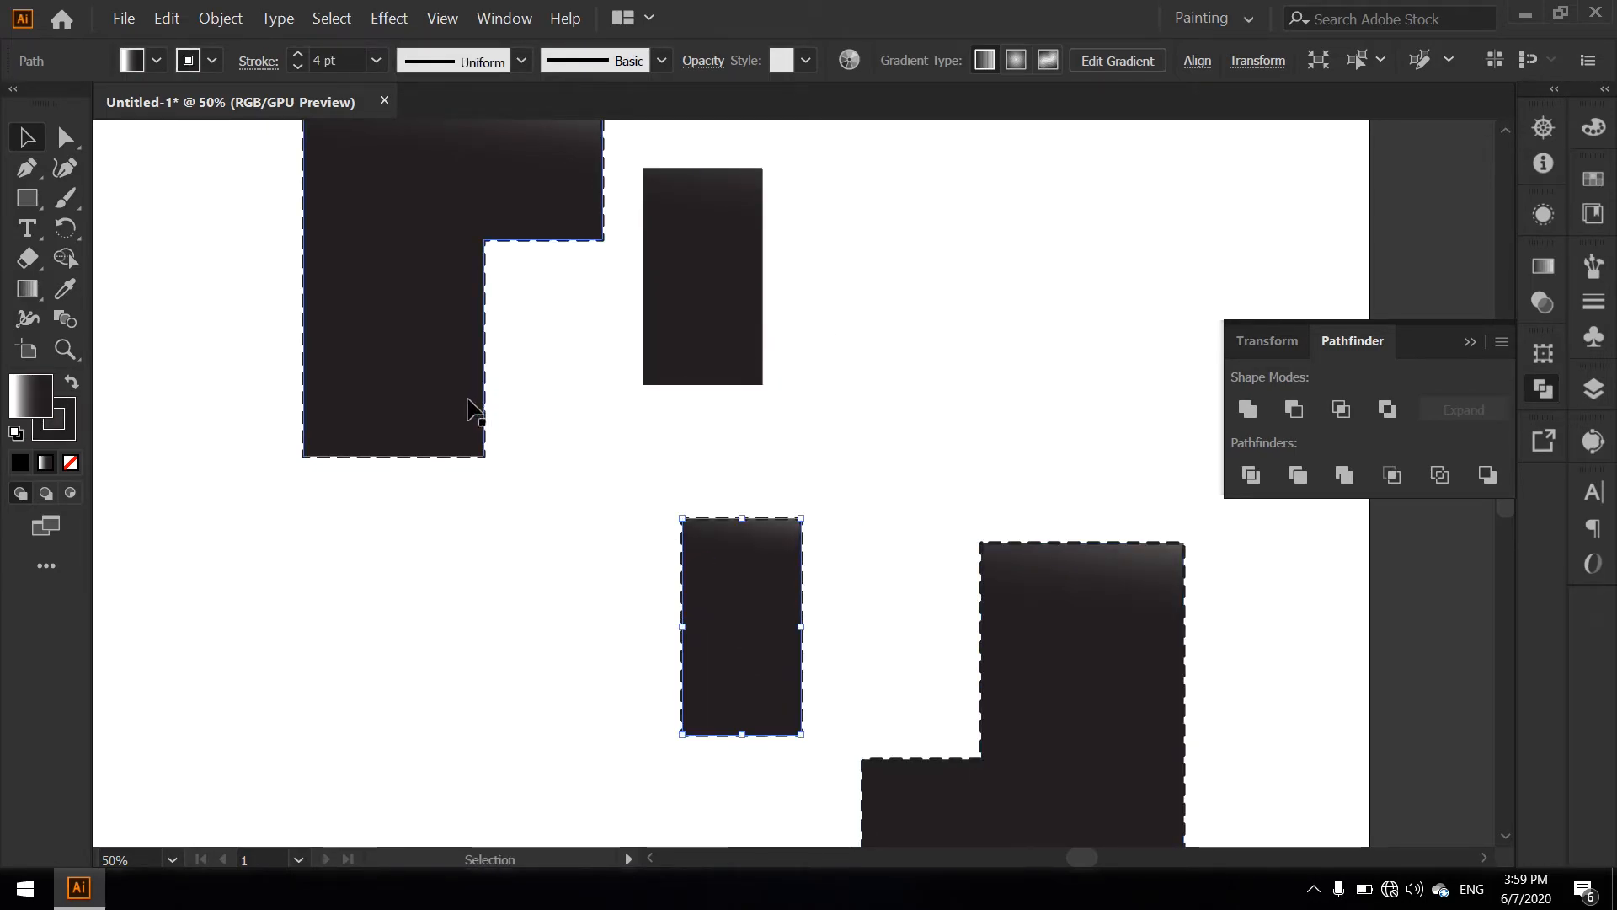
Select each separated piece in turn, and delete the small upper rectangle that has no stroke
left_click(397, 245)
left_click(704, 261)
left_click(743, 635)
left_click(1054, 599)
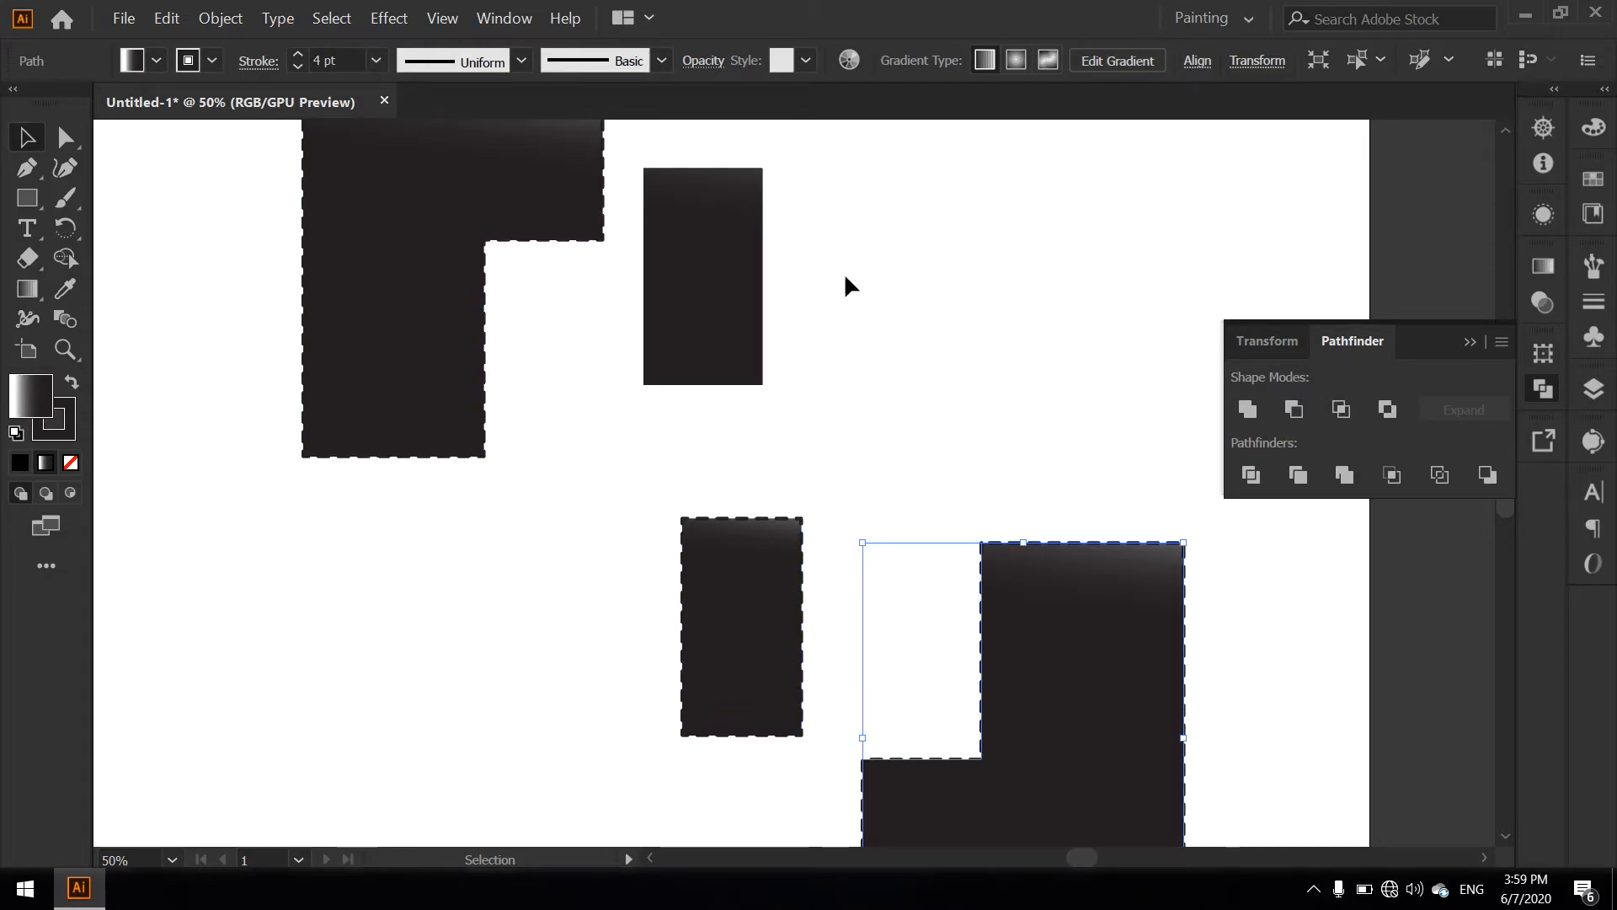
left_click(696, 301)
key("Delete")
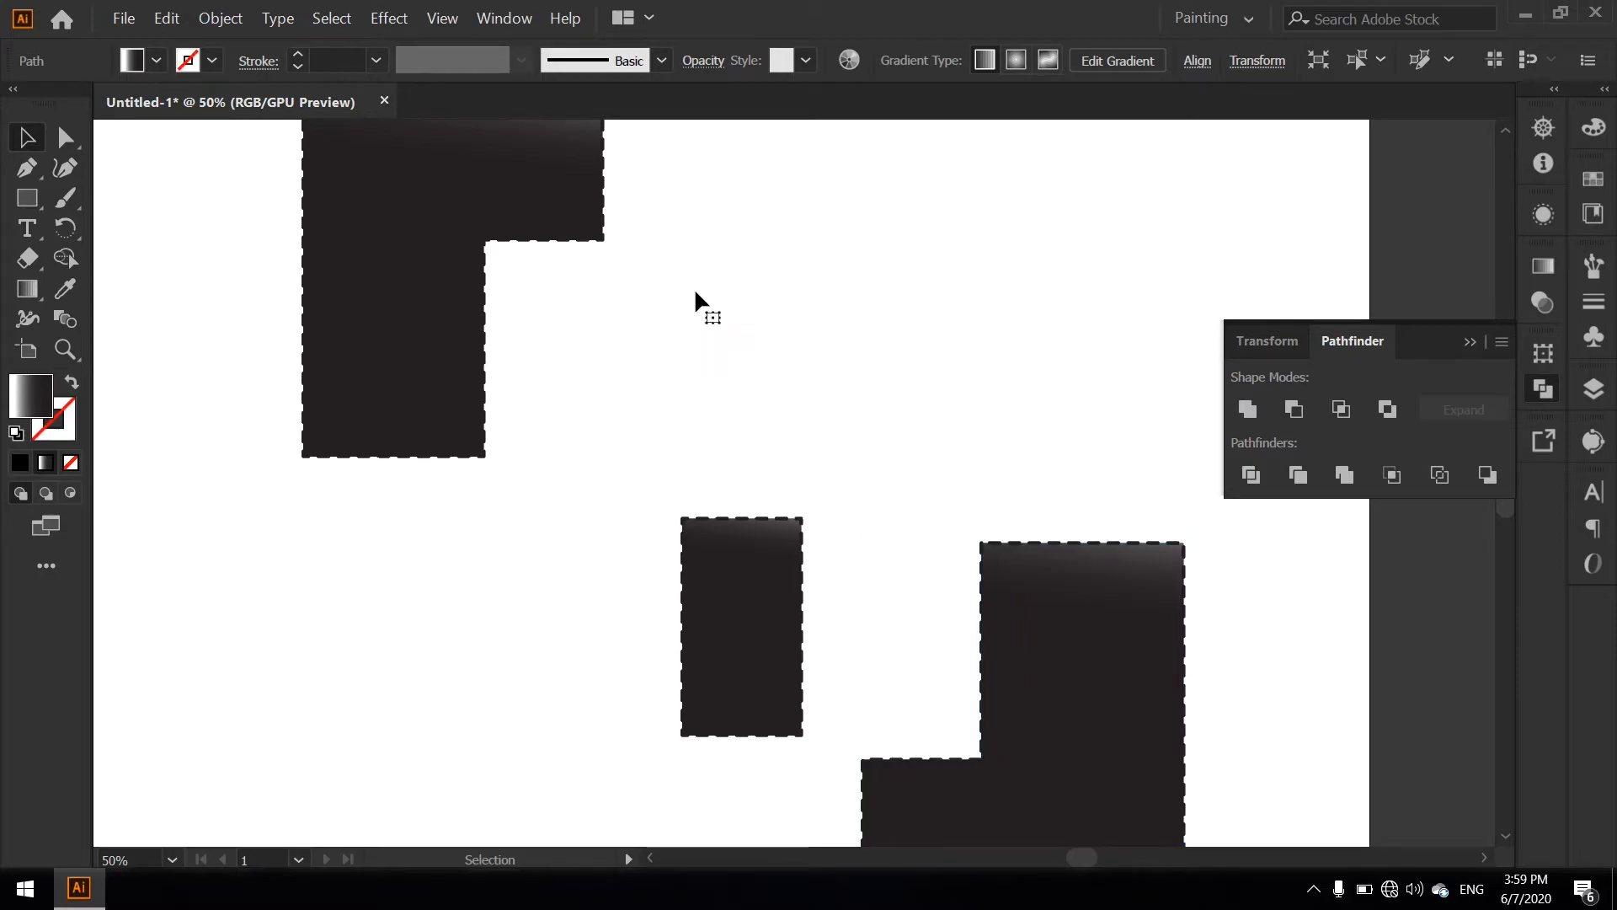
Undo the deletion and the moves that pulled the divided pieces apart
key("ctrl+z")
key("ctrl+z")
key("ctrl+z")
key("ctrl+z")
key("ctrl+z")
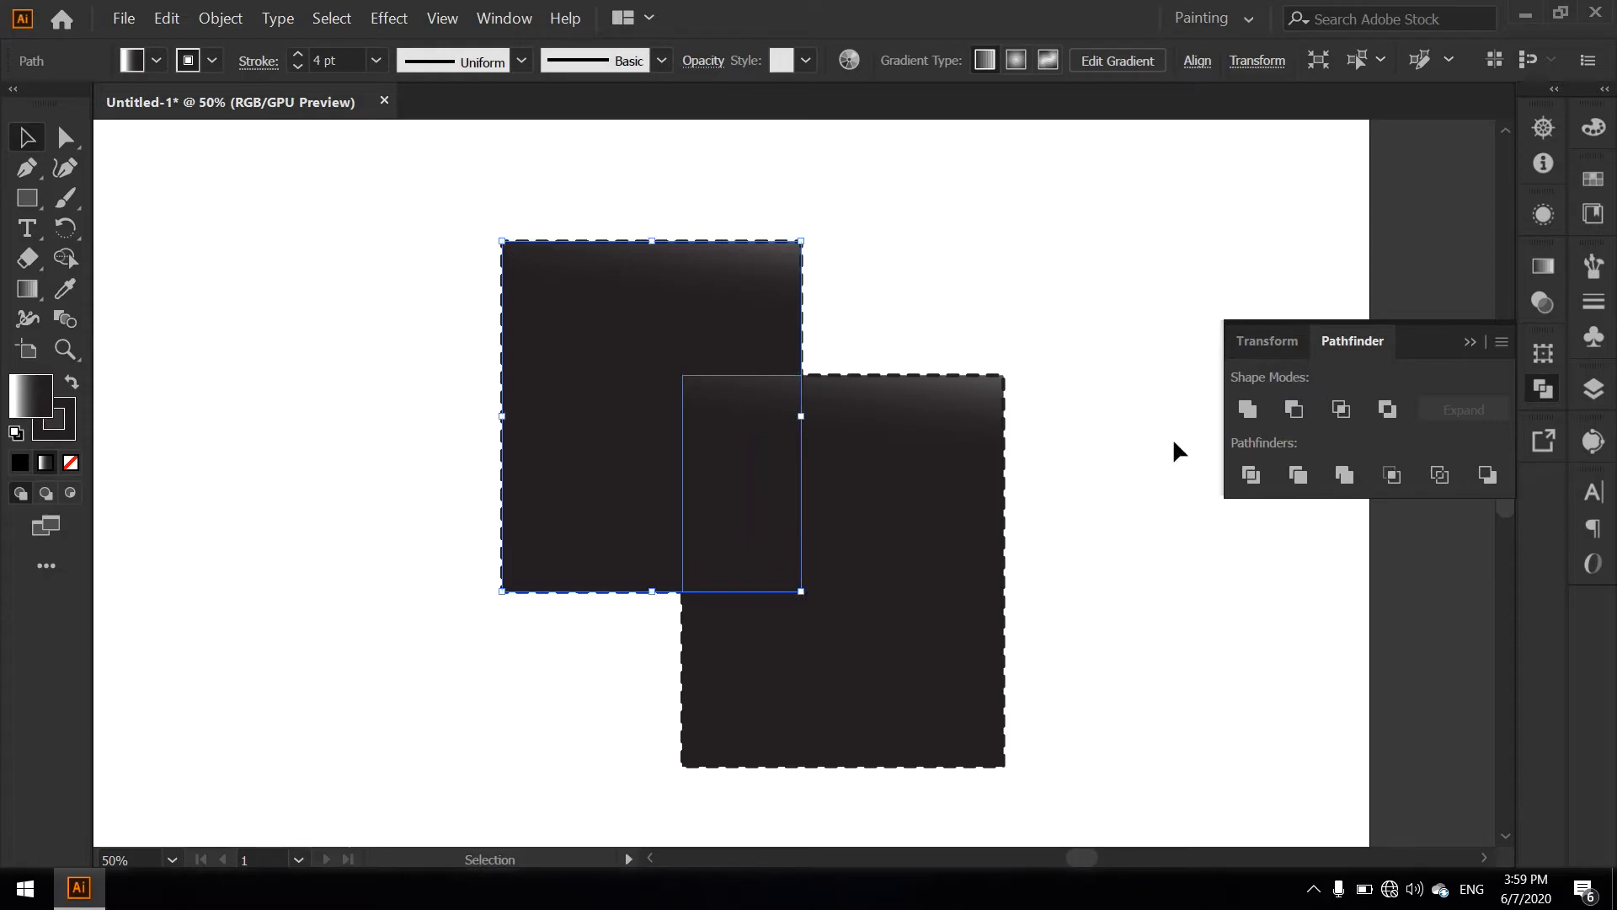
key("ctrl+z")
key("ctrl+z")
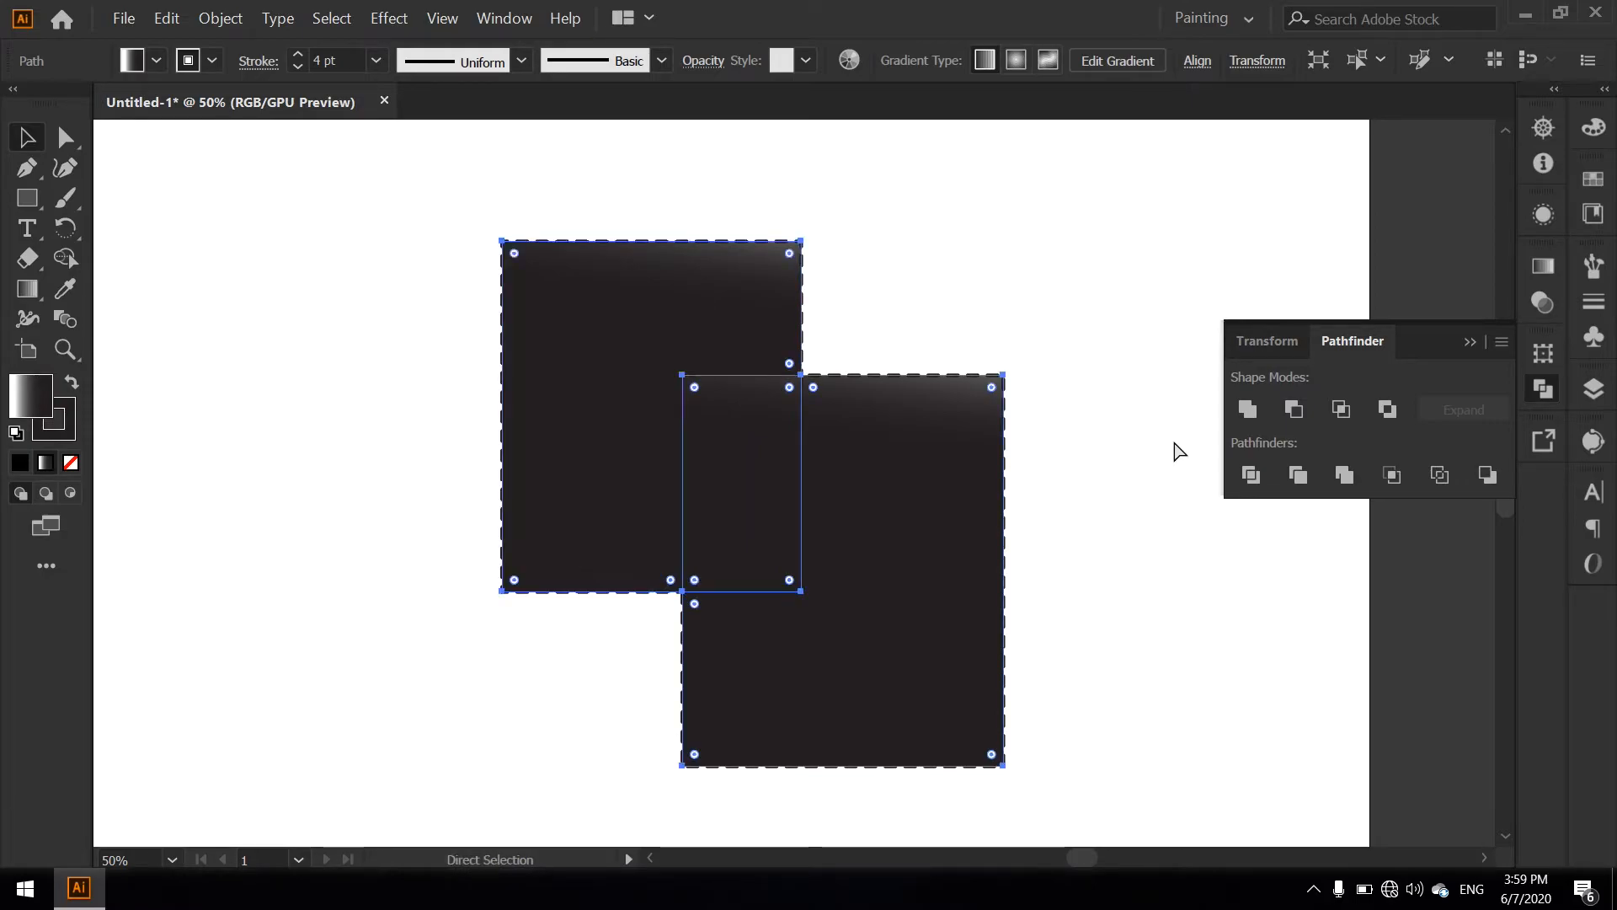
Apply Pathfinder's Trim to the two overlapping rectangles and ungroup the result
left_click(1301, 489)
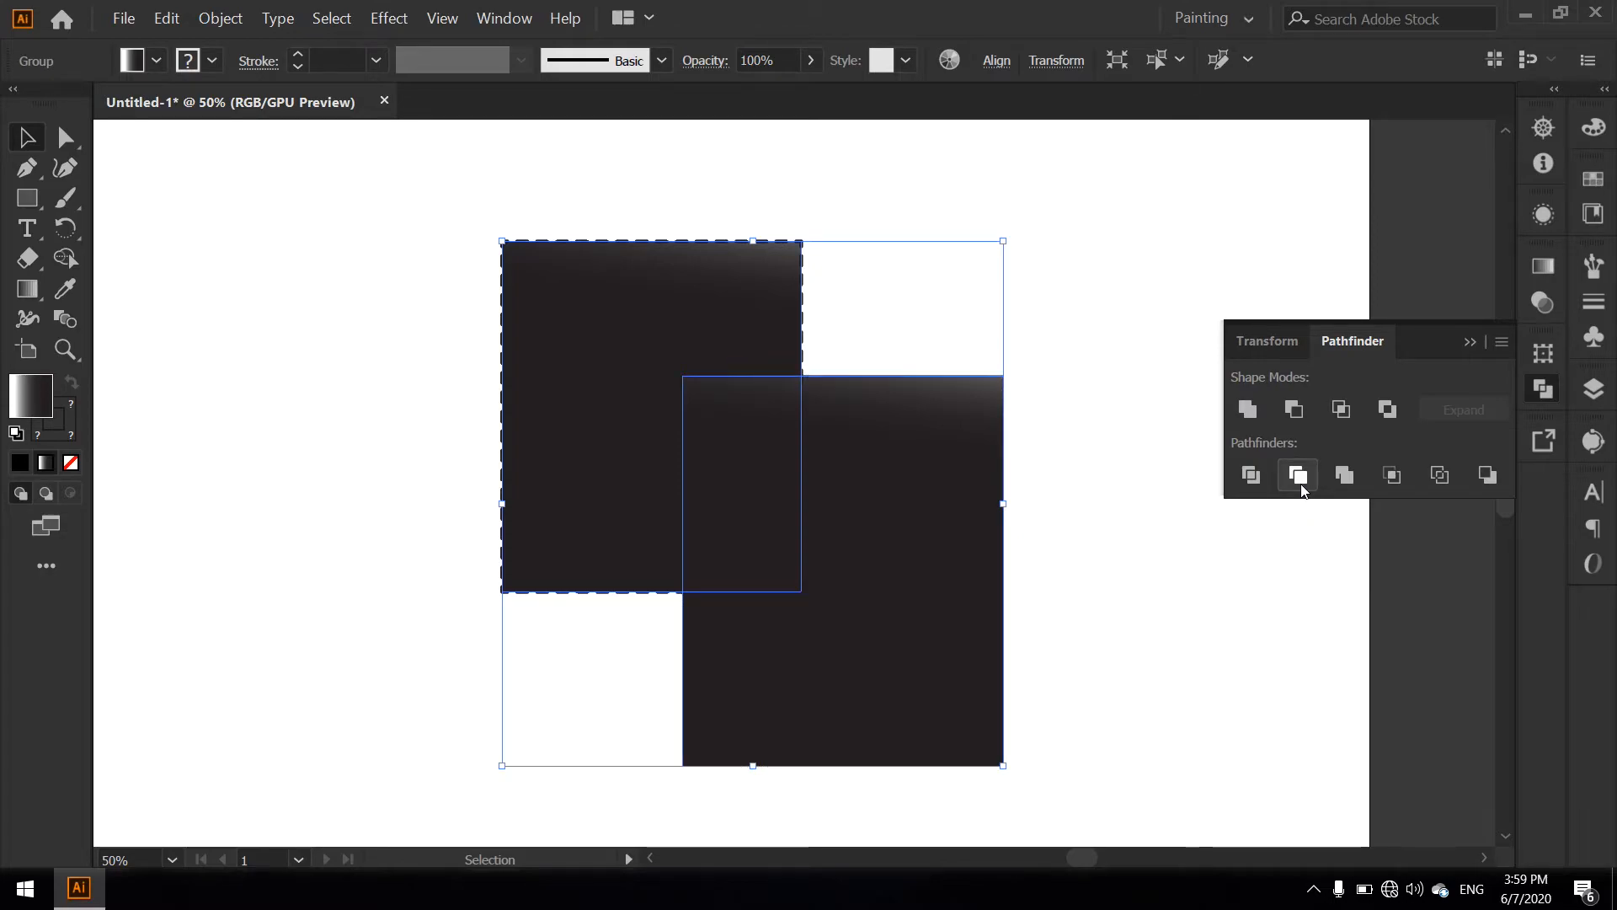
left_click(1136, 427)
left_click(742, 401)
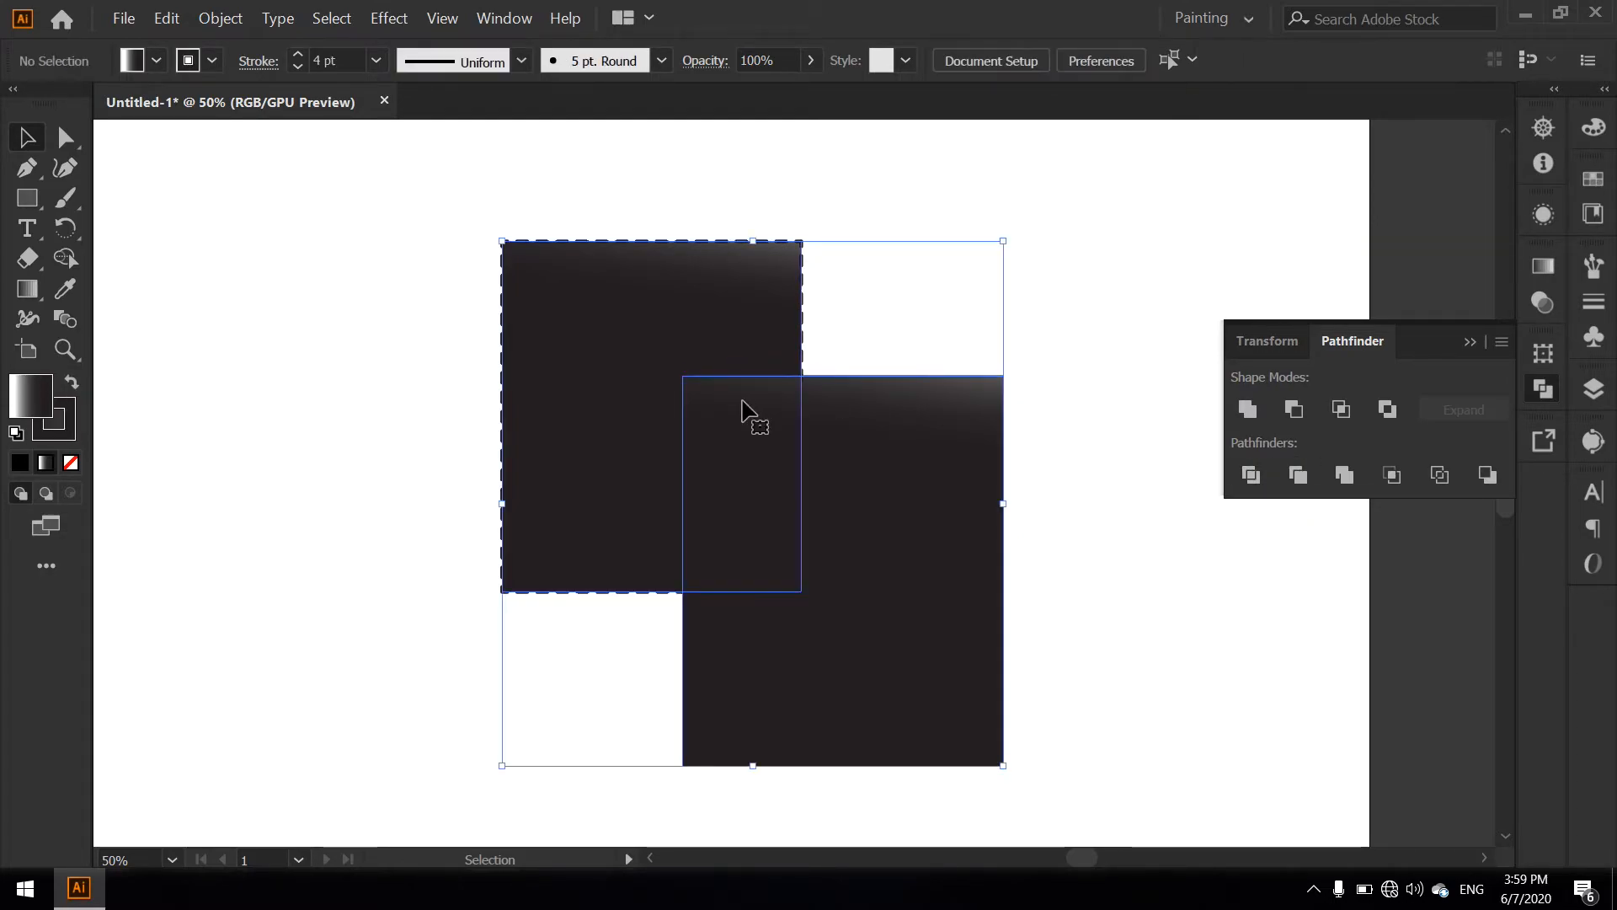
right_click(743, 403)
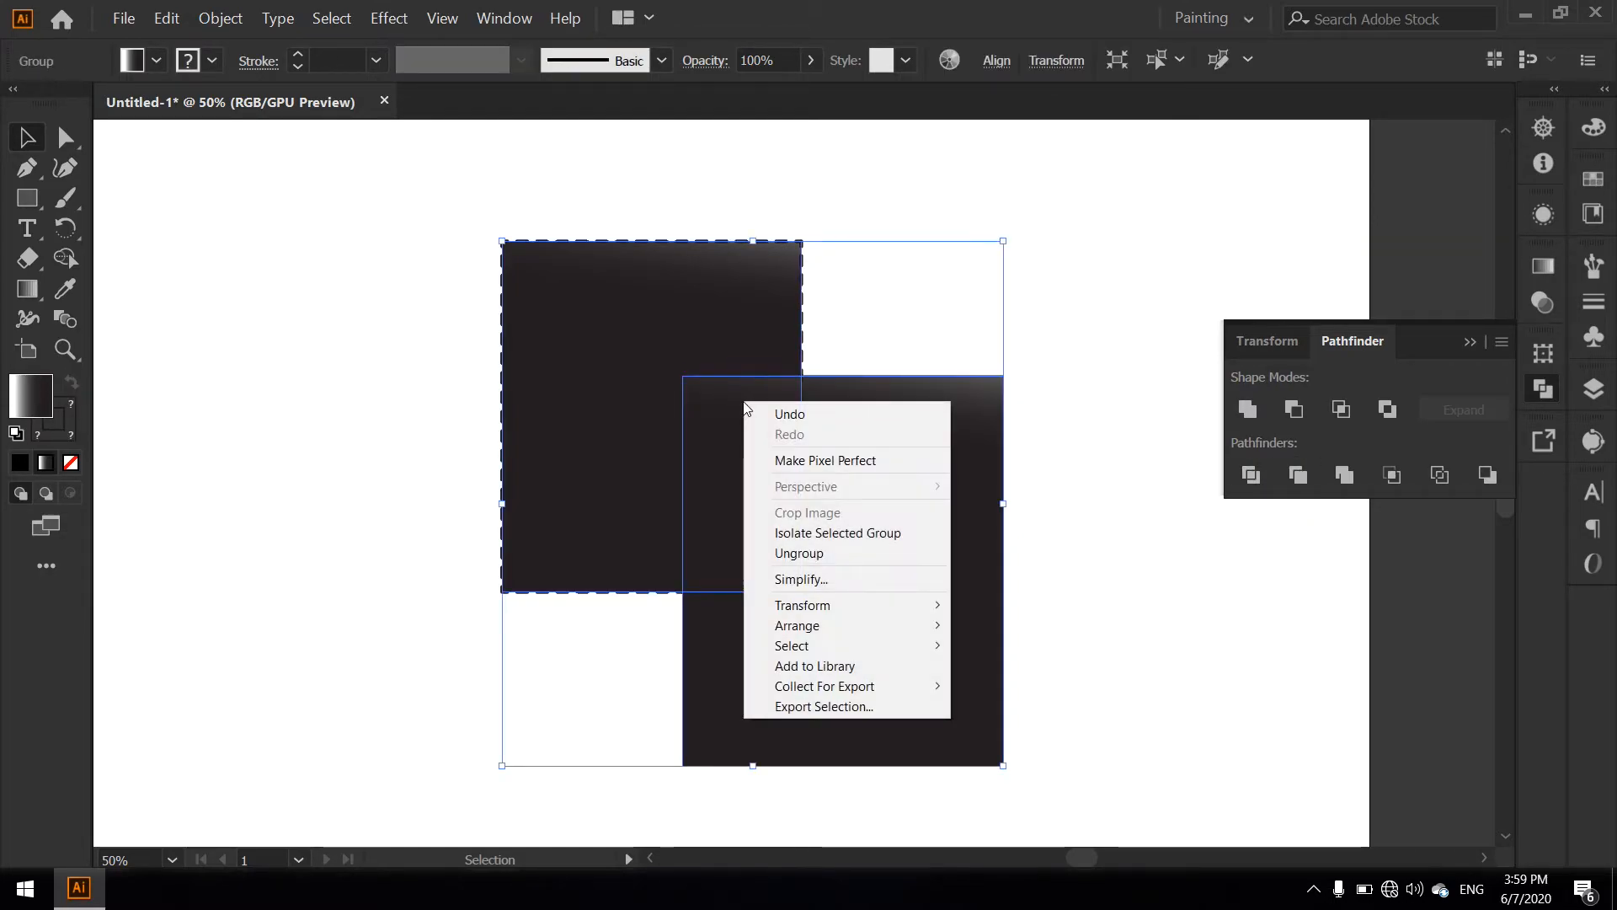
left_click(843, 554)
Pull the trimmed pieces apart, spreading the two L-shapes outward and moving the two small overlap rectangles down into the gaps
left_click(871, 360)
left_click_drag(871, 435, 1027, 559)
left_click_drag(755, 444, 902, 544)
left_click_drag(761, 396, 746, 611)
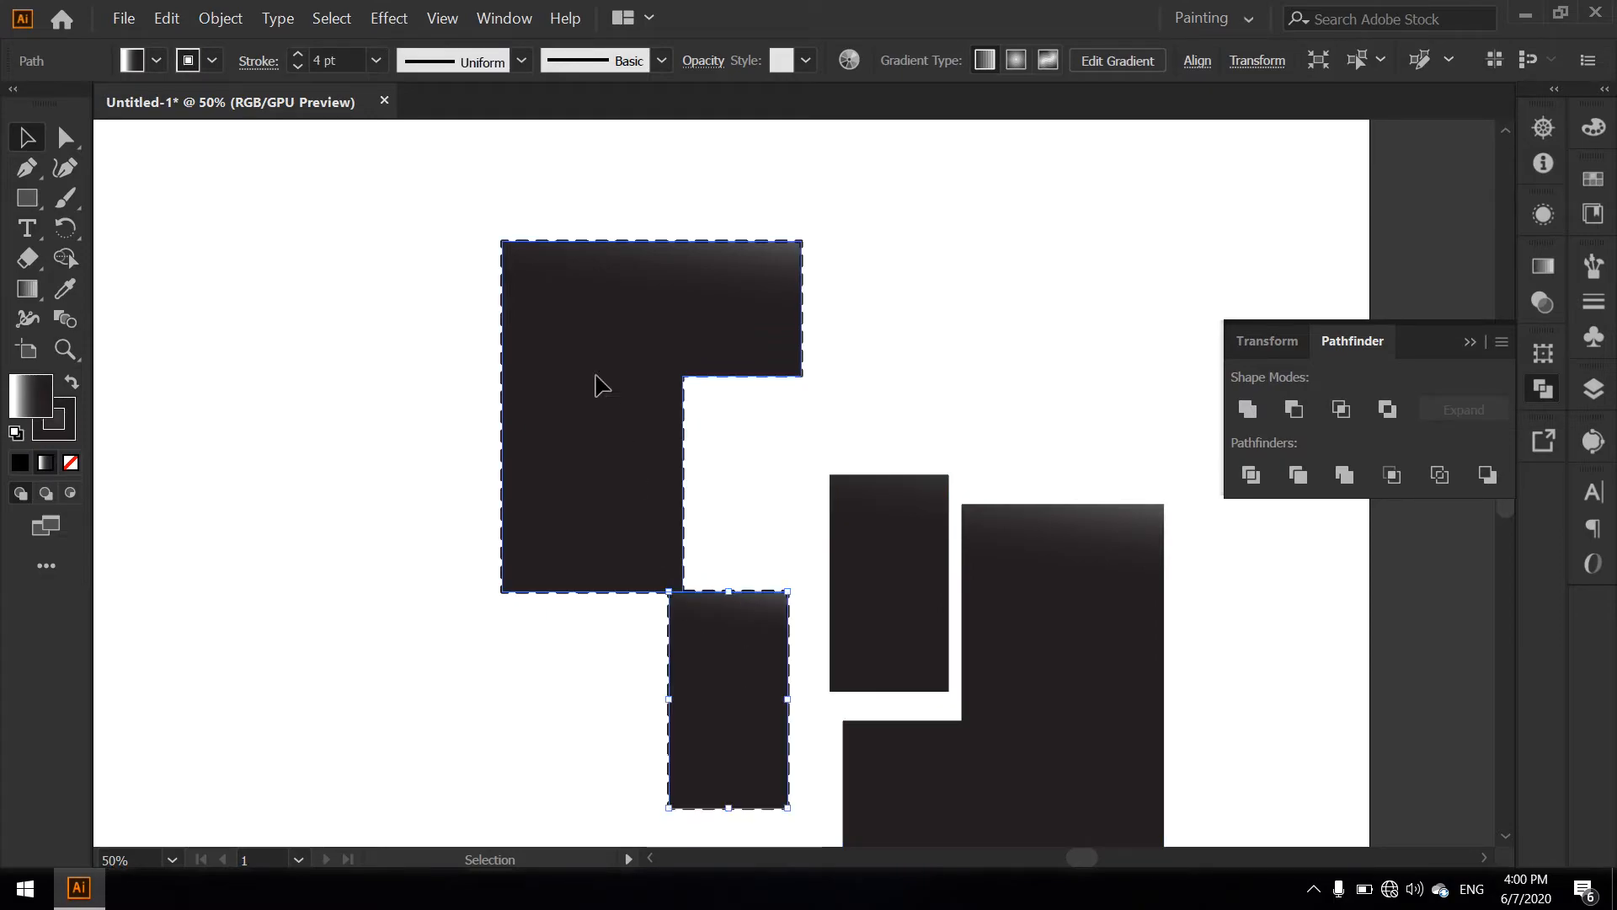
left_click_drag(599, 386, 452, 296)
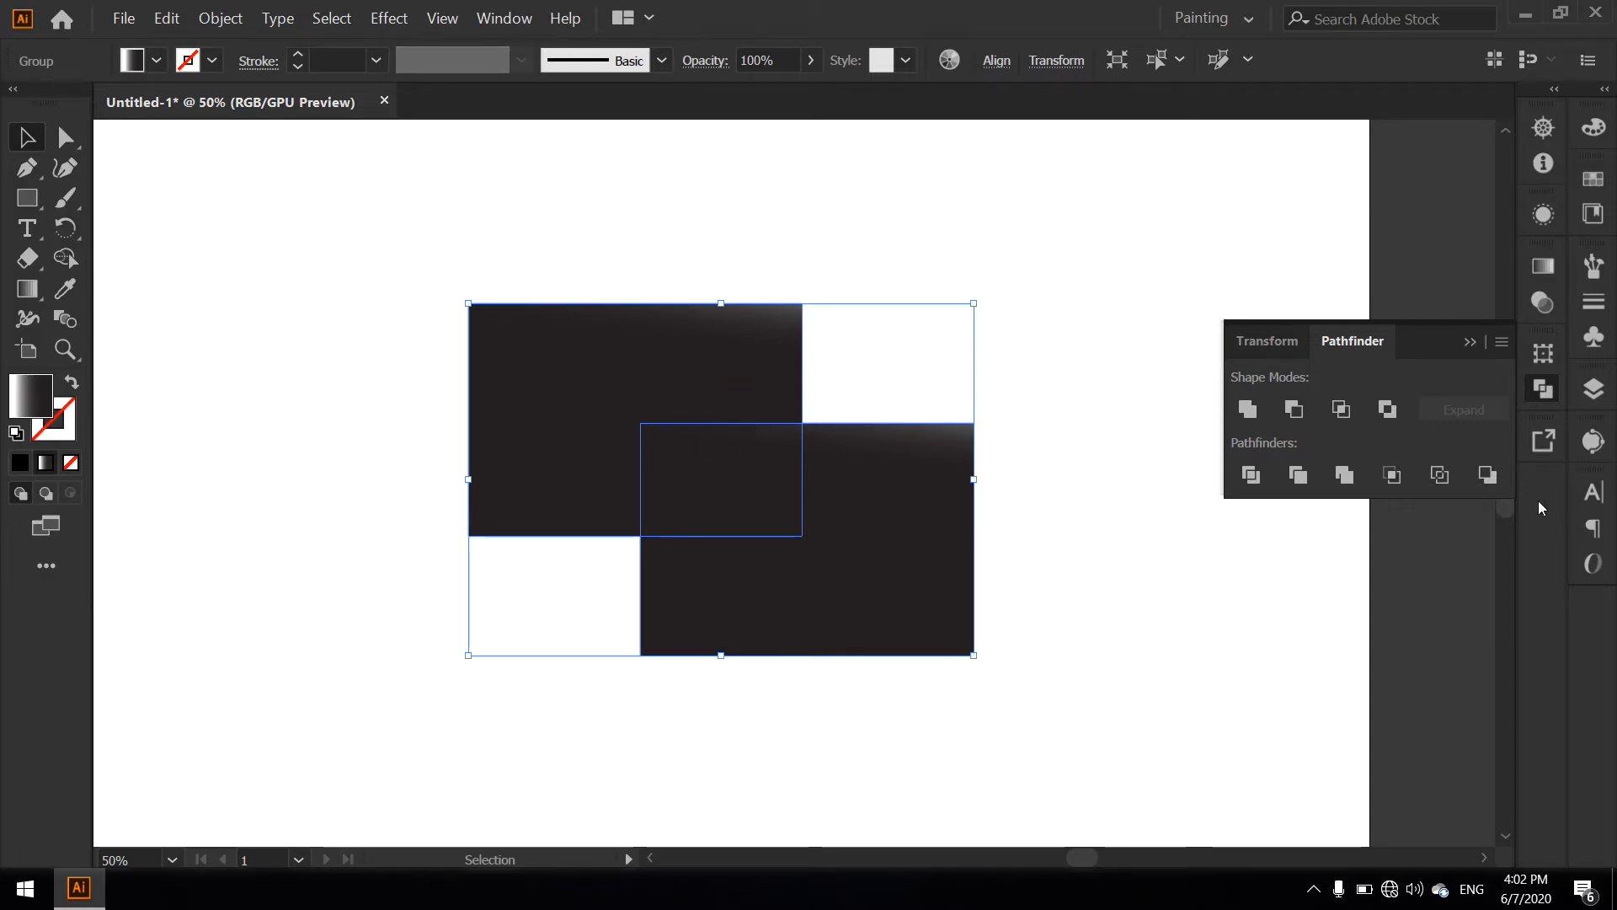
Try Pathfinder's Crop and Outline on the new overlapping rectangles, undoing each result, and collapse the Pathfinder panel
left_click(1402, 478)
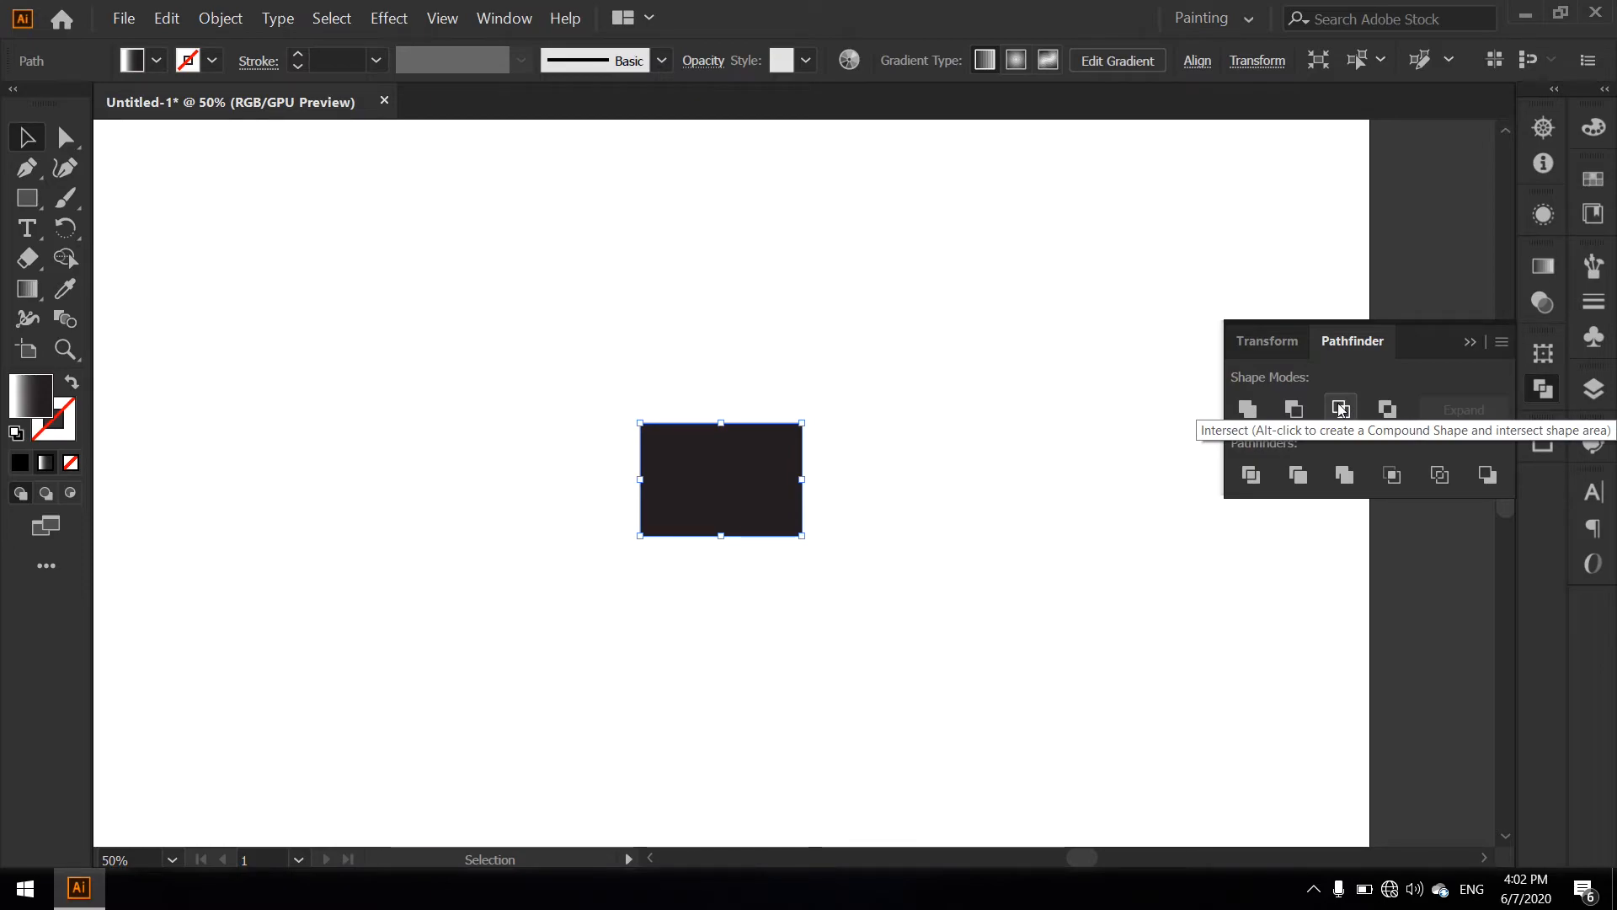
key("ctrl+z")
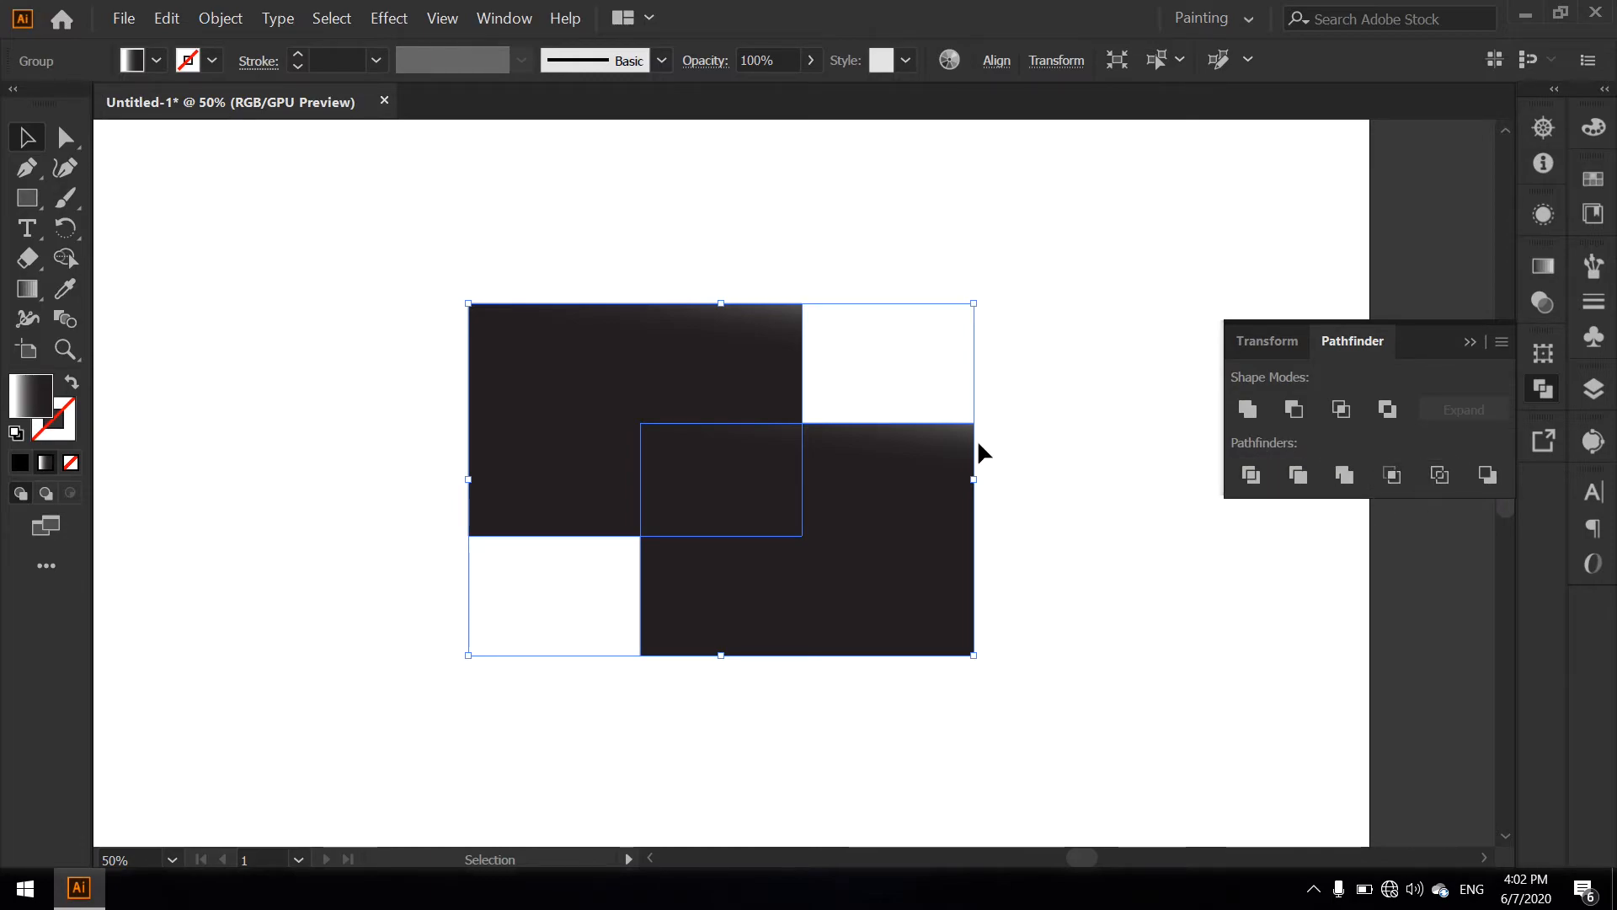
left_click(1421, 479)
left_click(1077, 285)
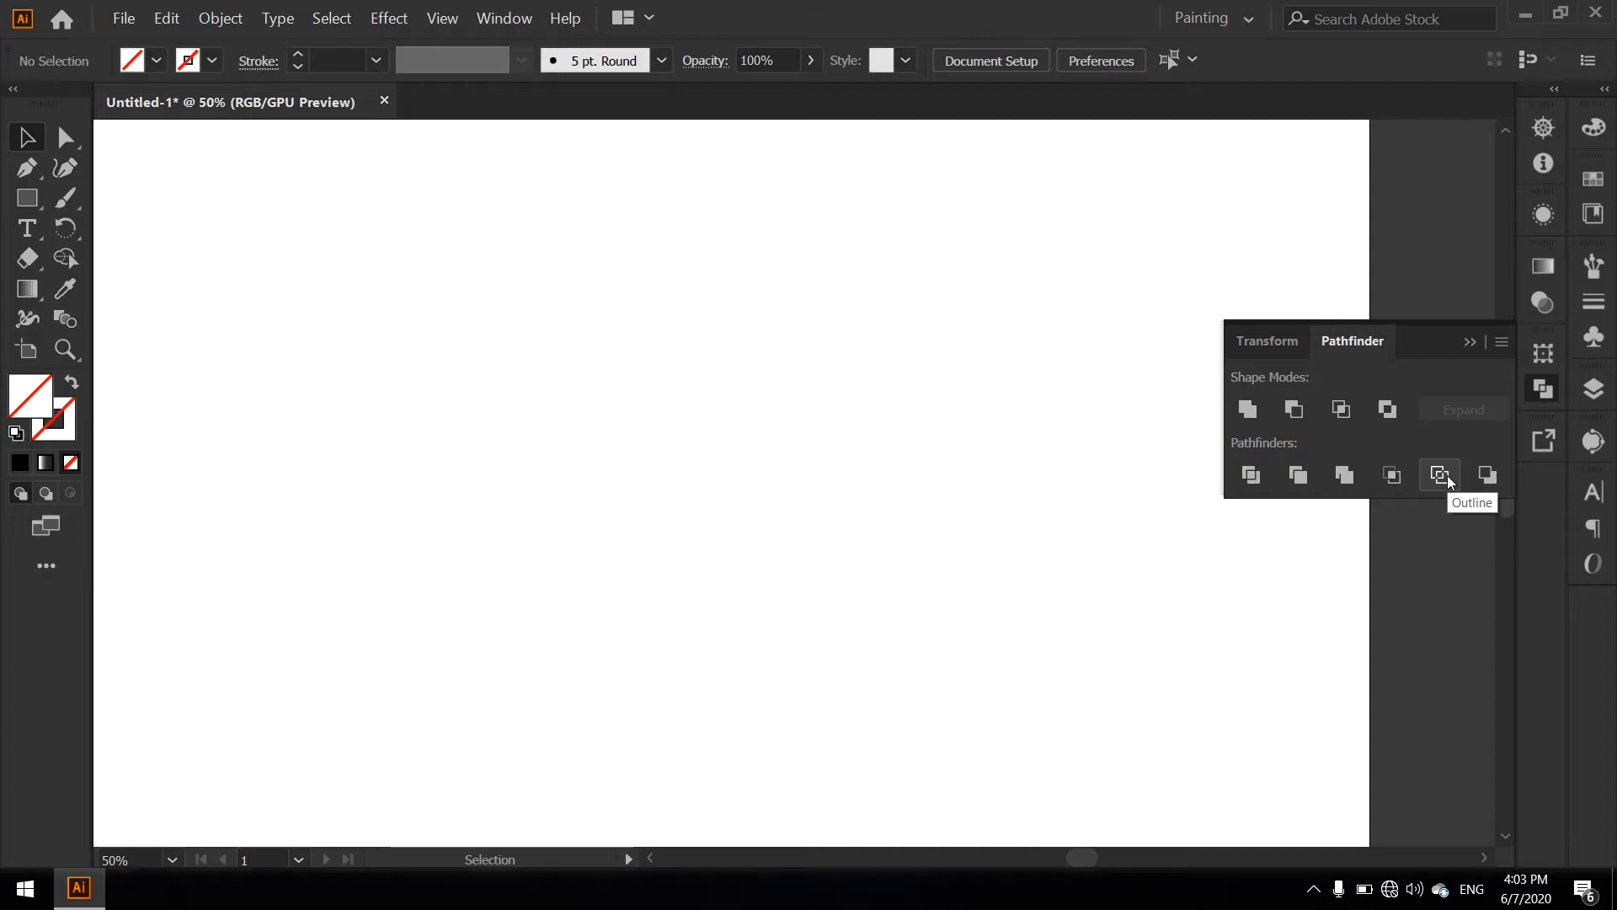
key("ctrl+z")
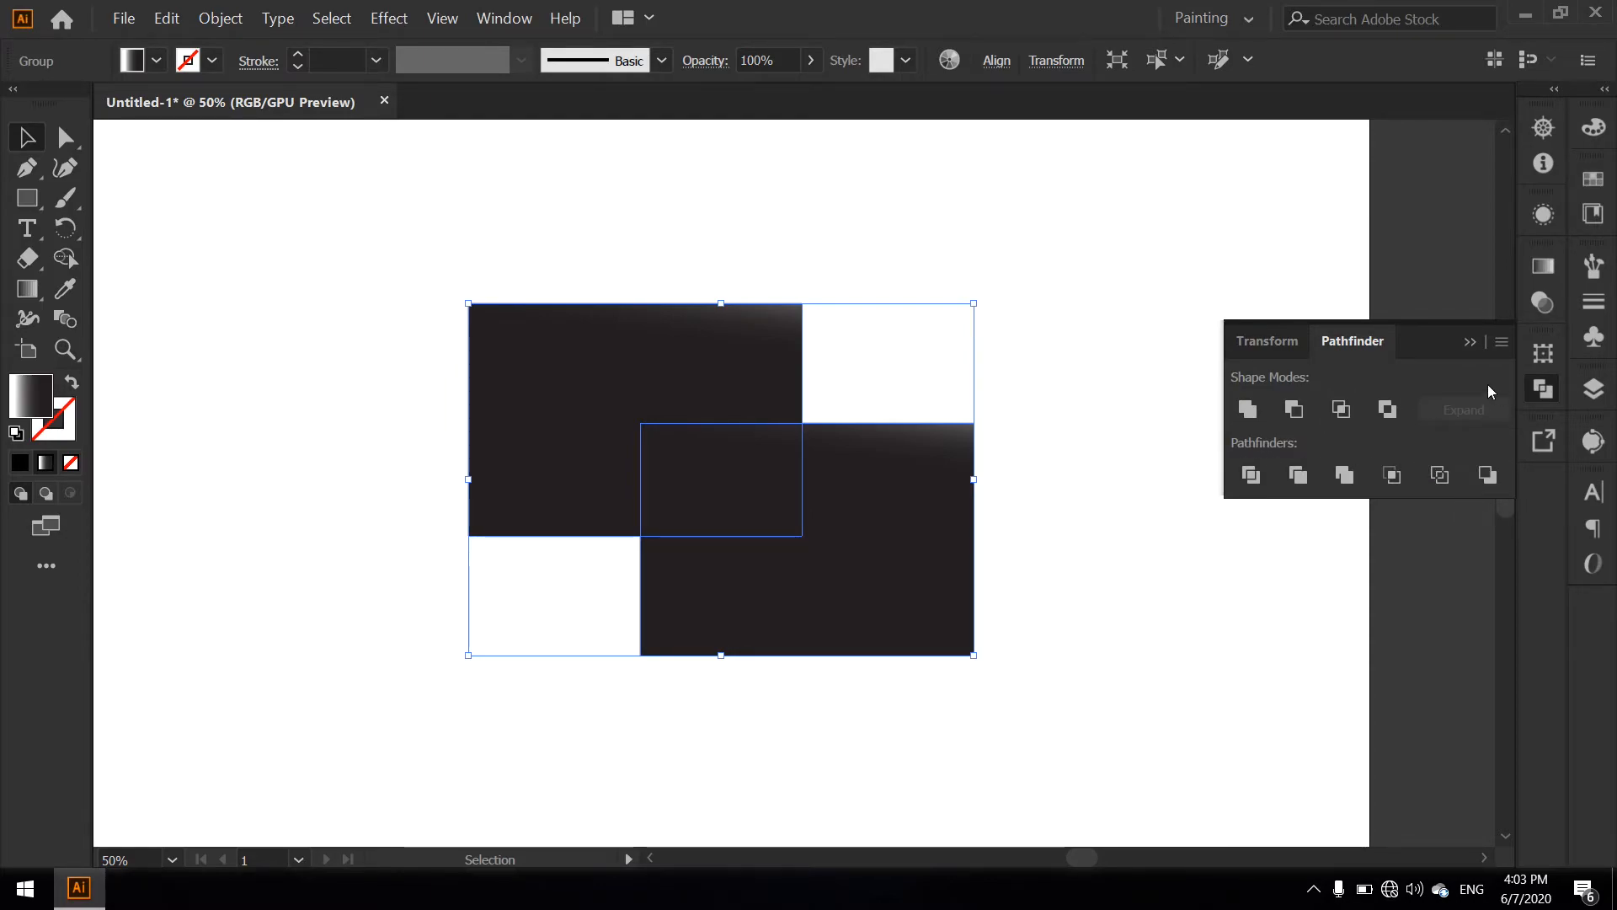
left_click(1469, 341)
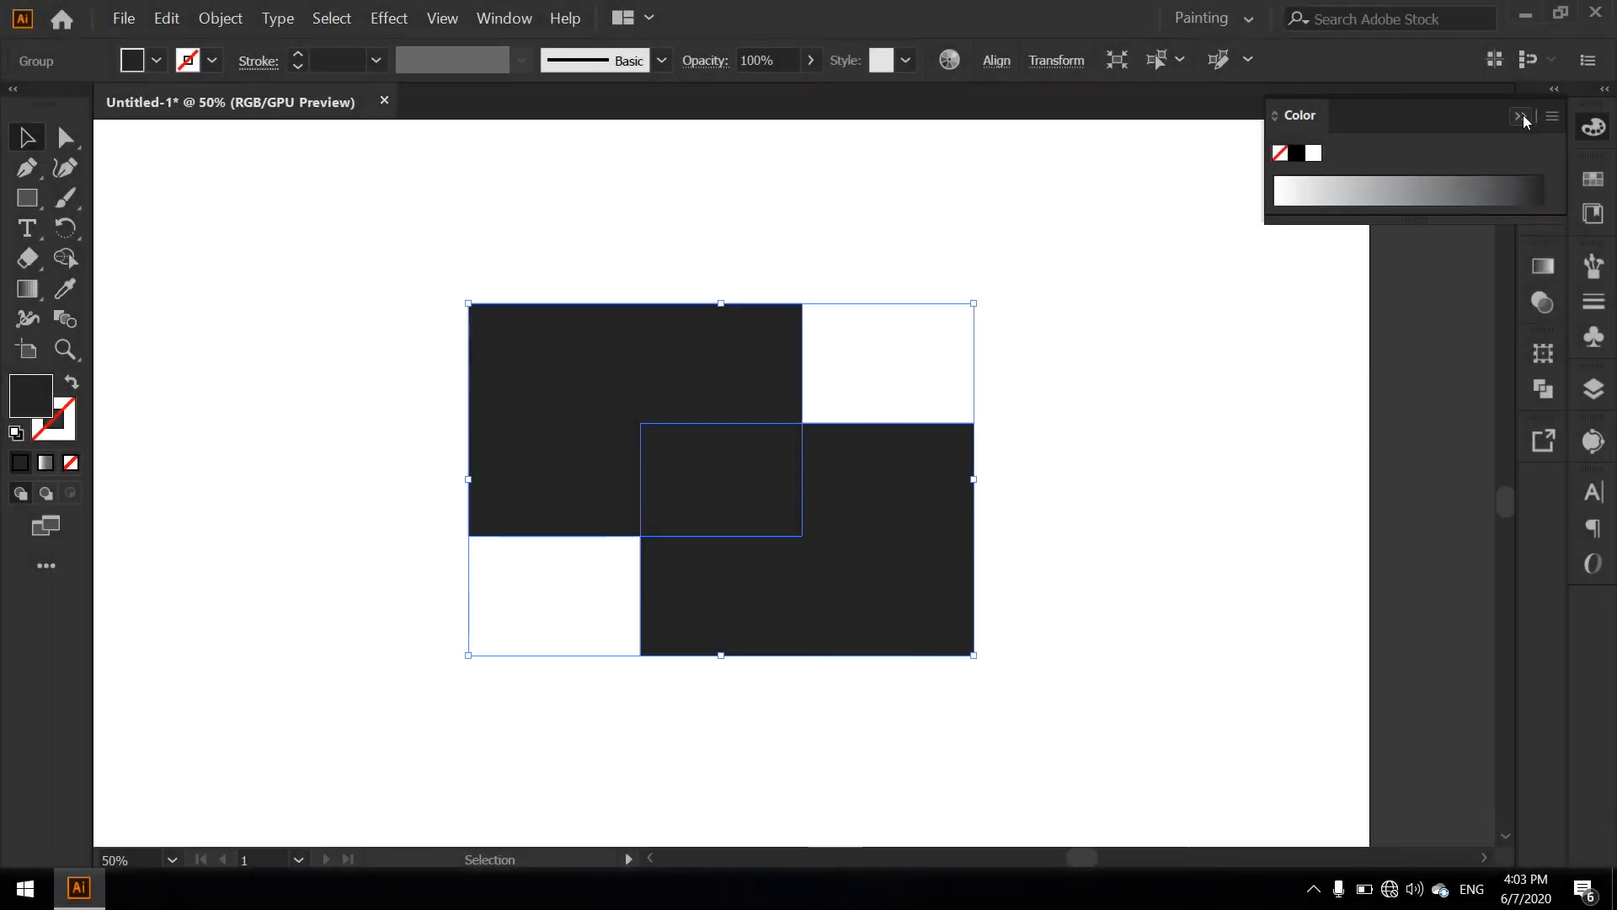
Reselect the dark grey rectangle group and switch the Color panel's colour model to RGB
left_click(1523, 115)
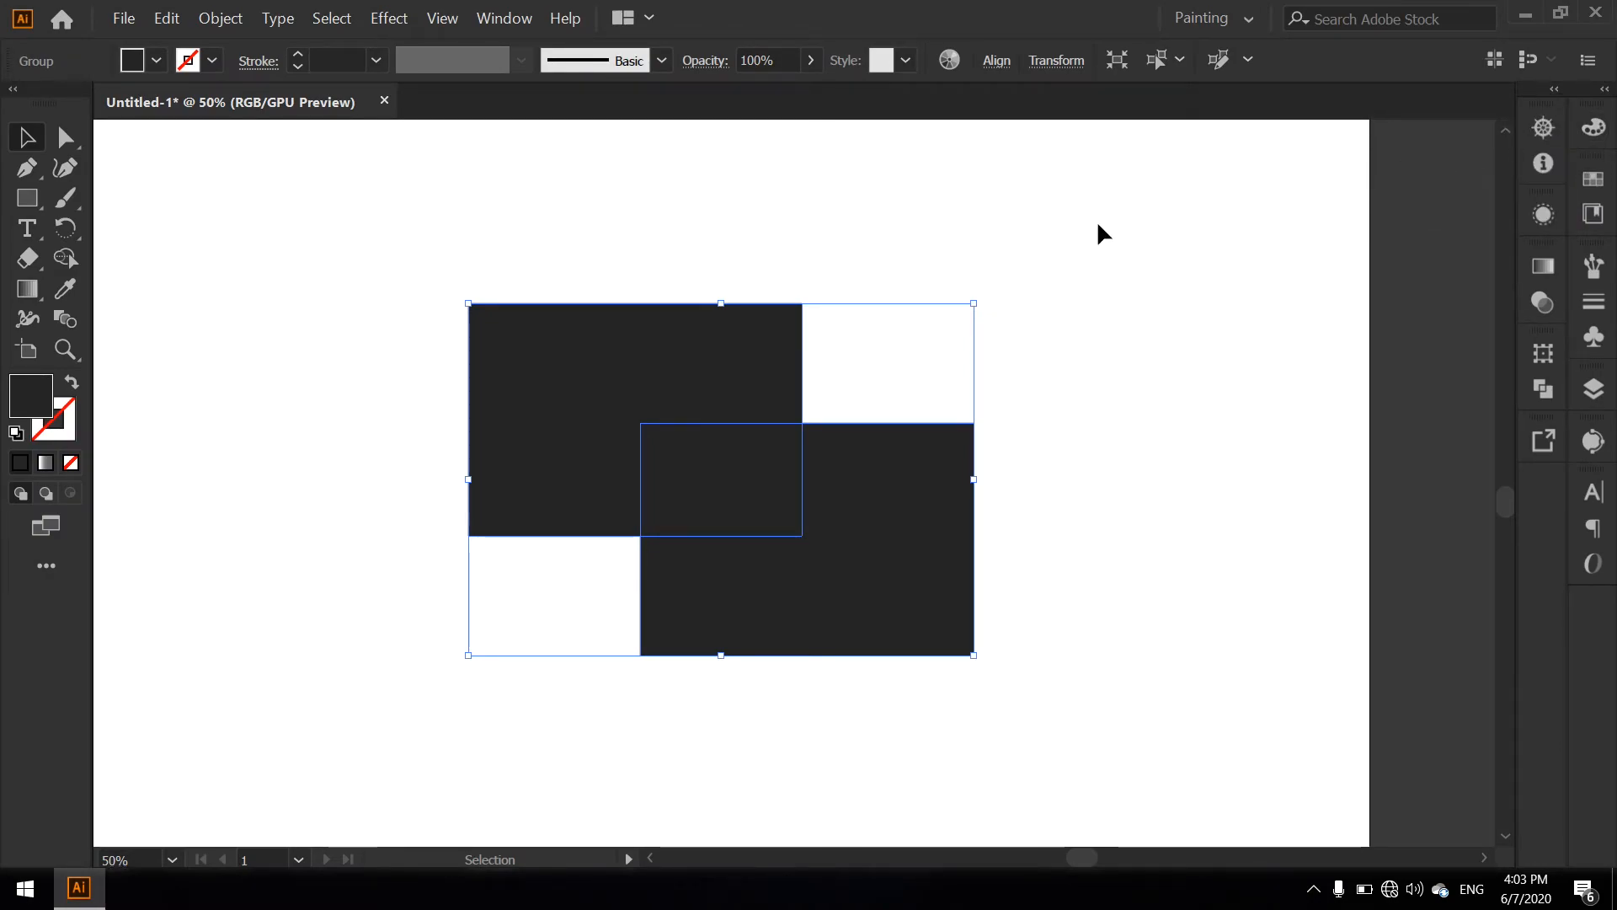
left_click(1114, 338)
left_click(887, 494)
left_click(1594, 128)
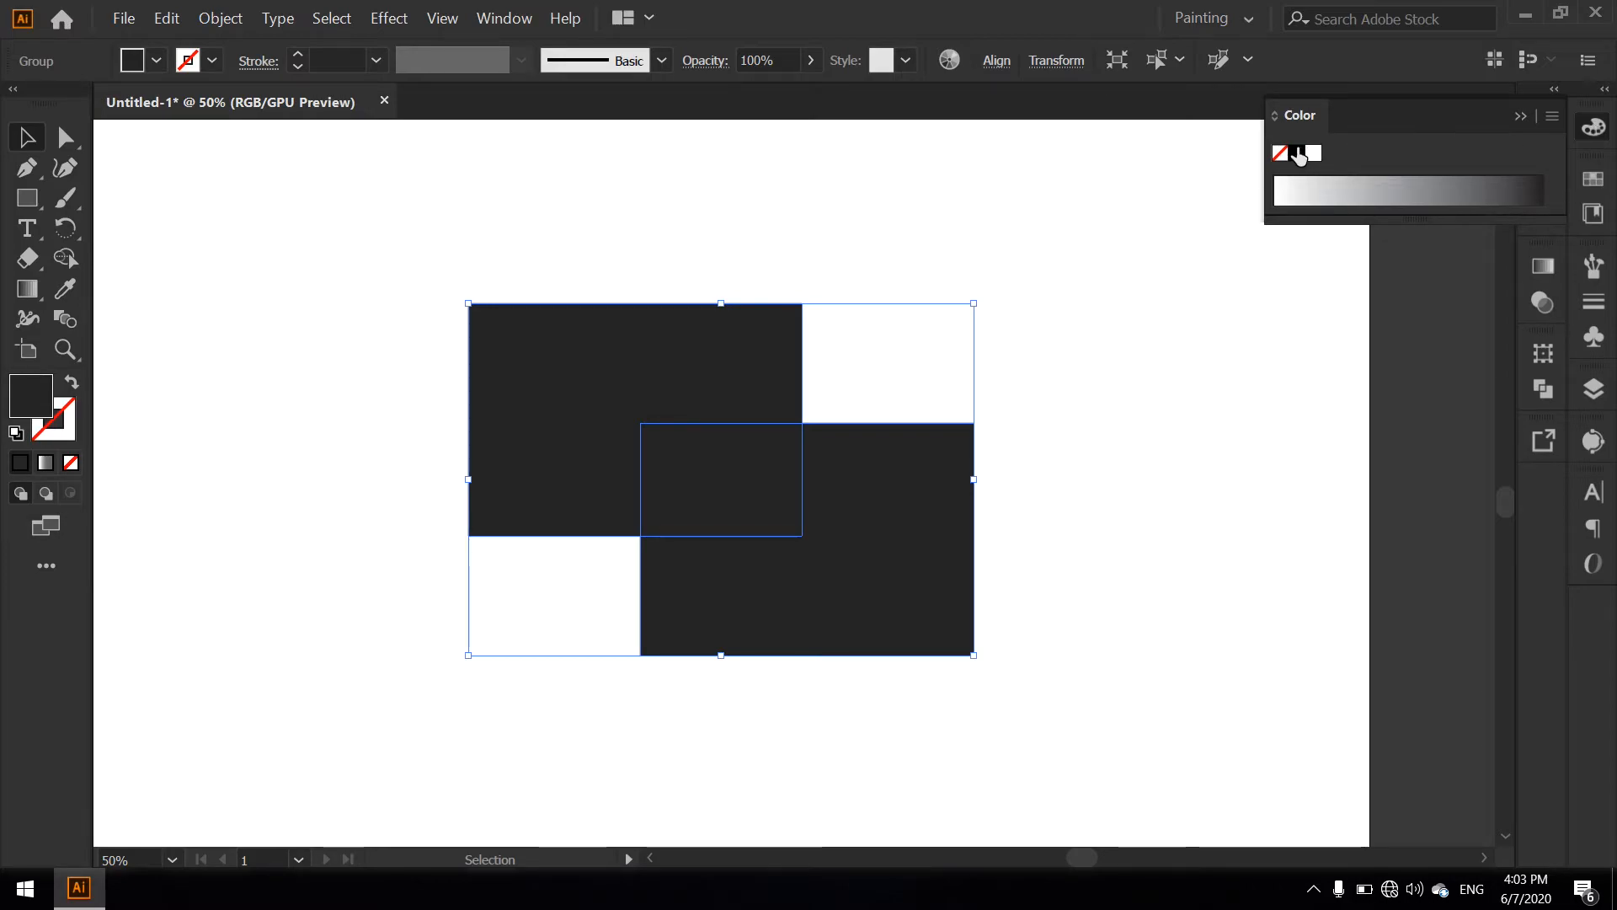
left_click(1550, 116)
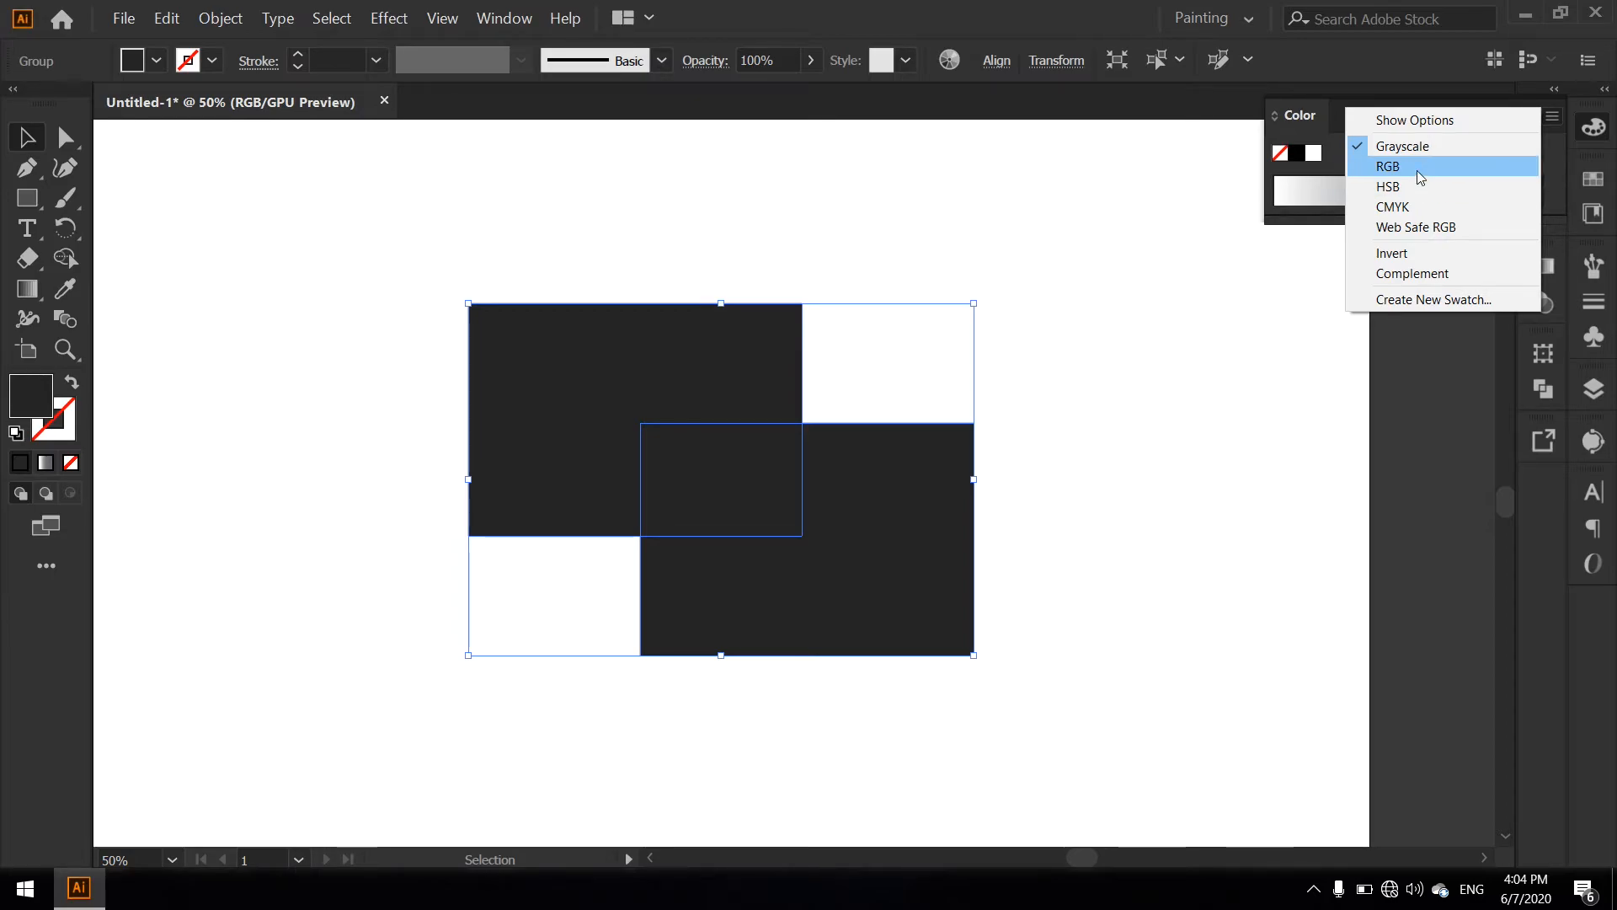
left_click(1417, 170)
Try the HSB colour model in the Color panel, and switch it back to RGB
left_click(1545, 120)
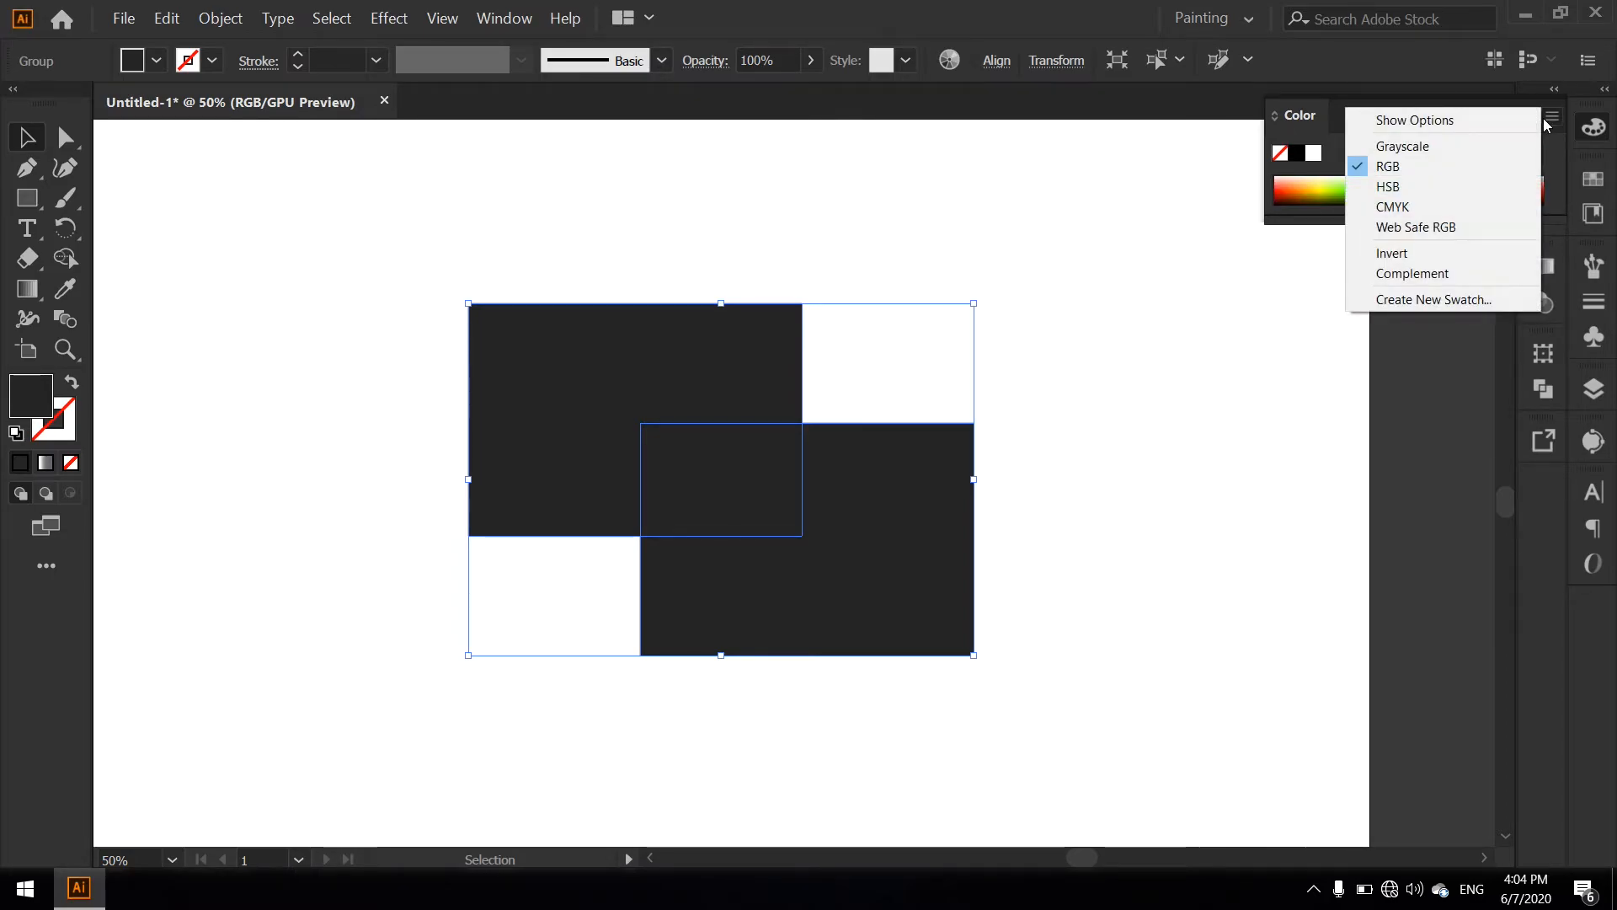
left_click(1444, 187)
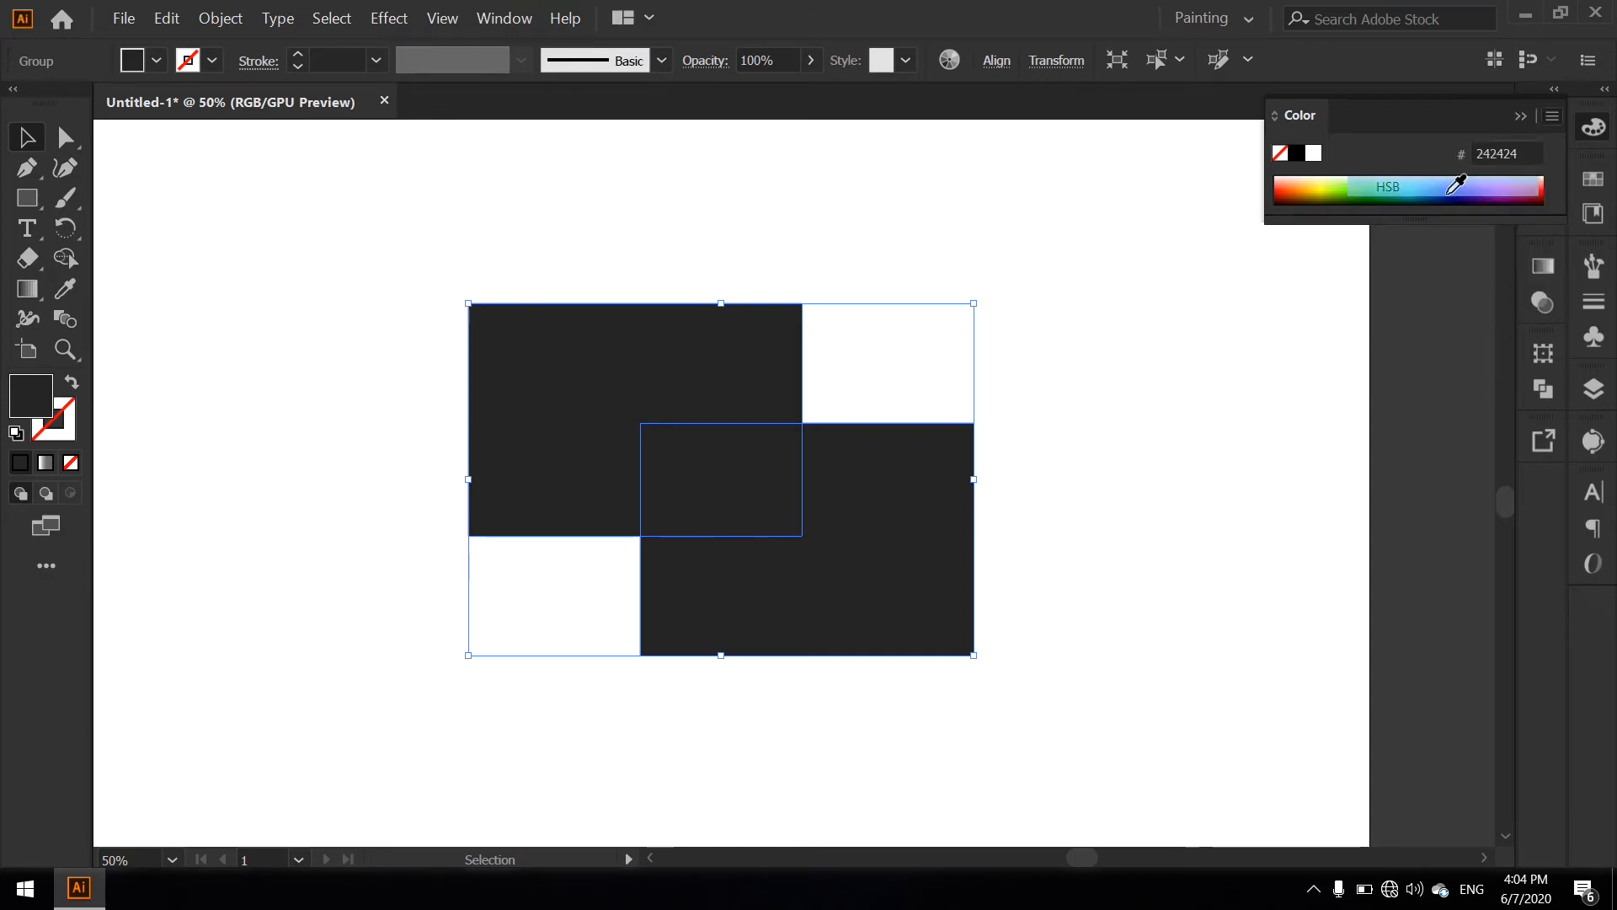
left_click(1554, 115)
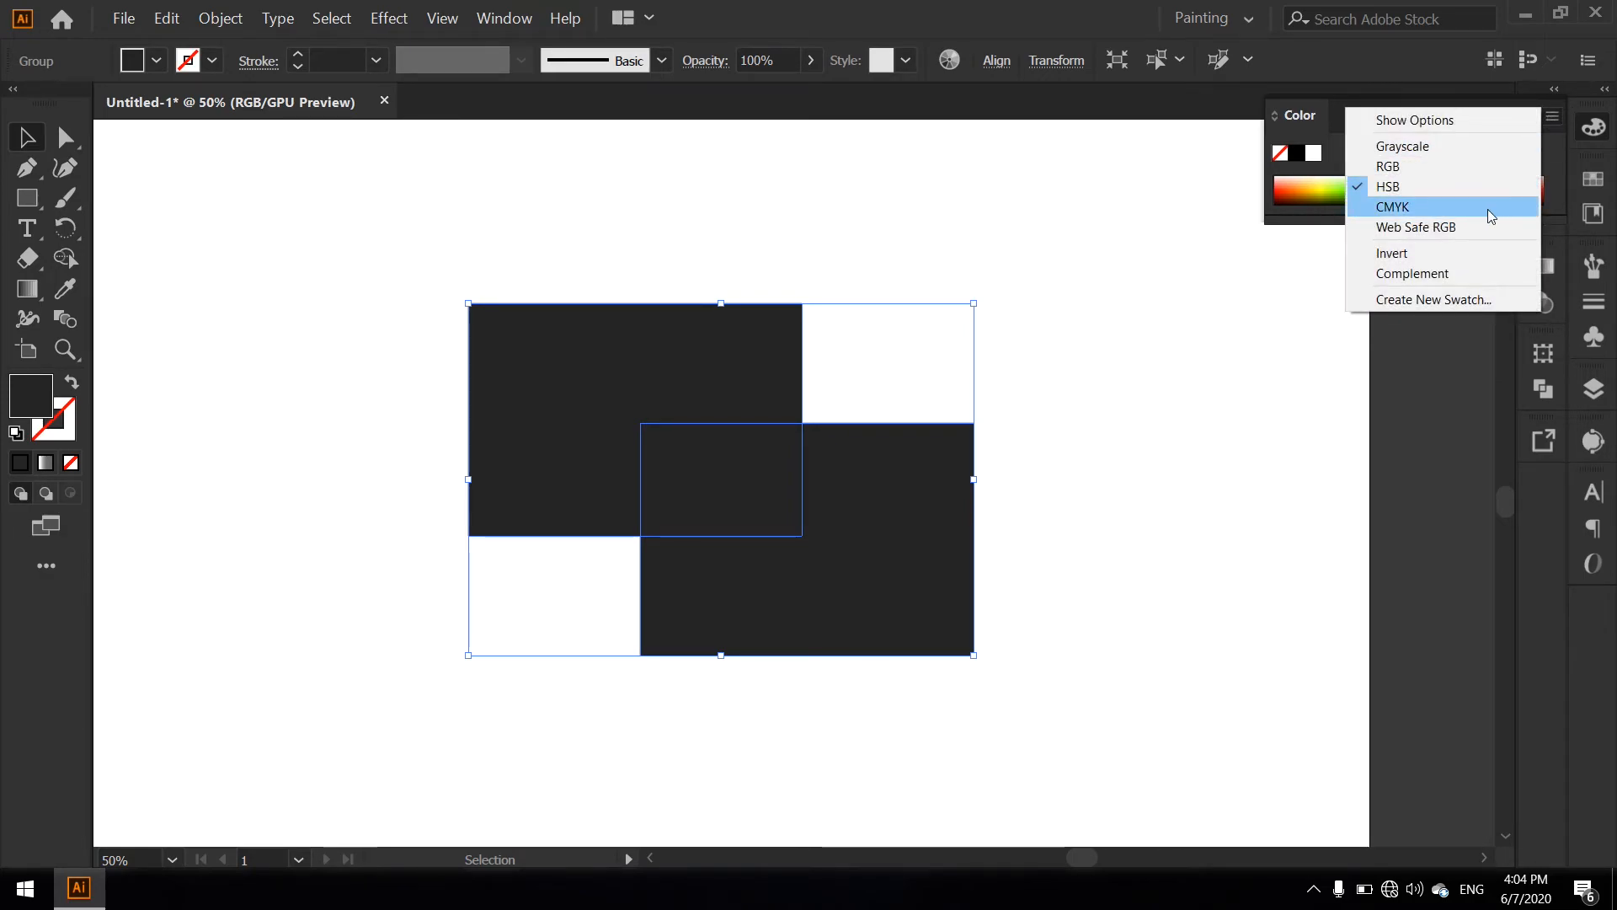
left_click(1449, 165)
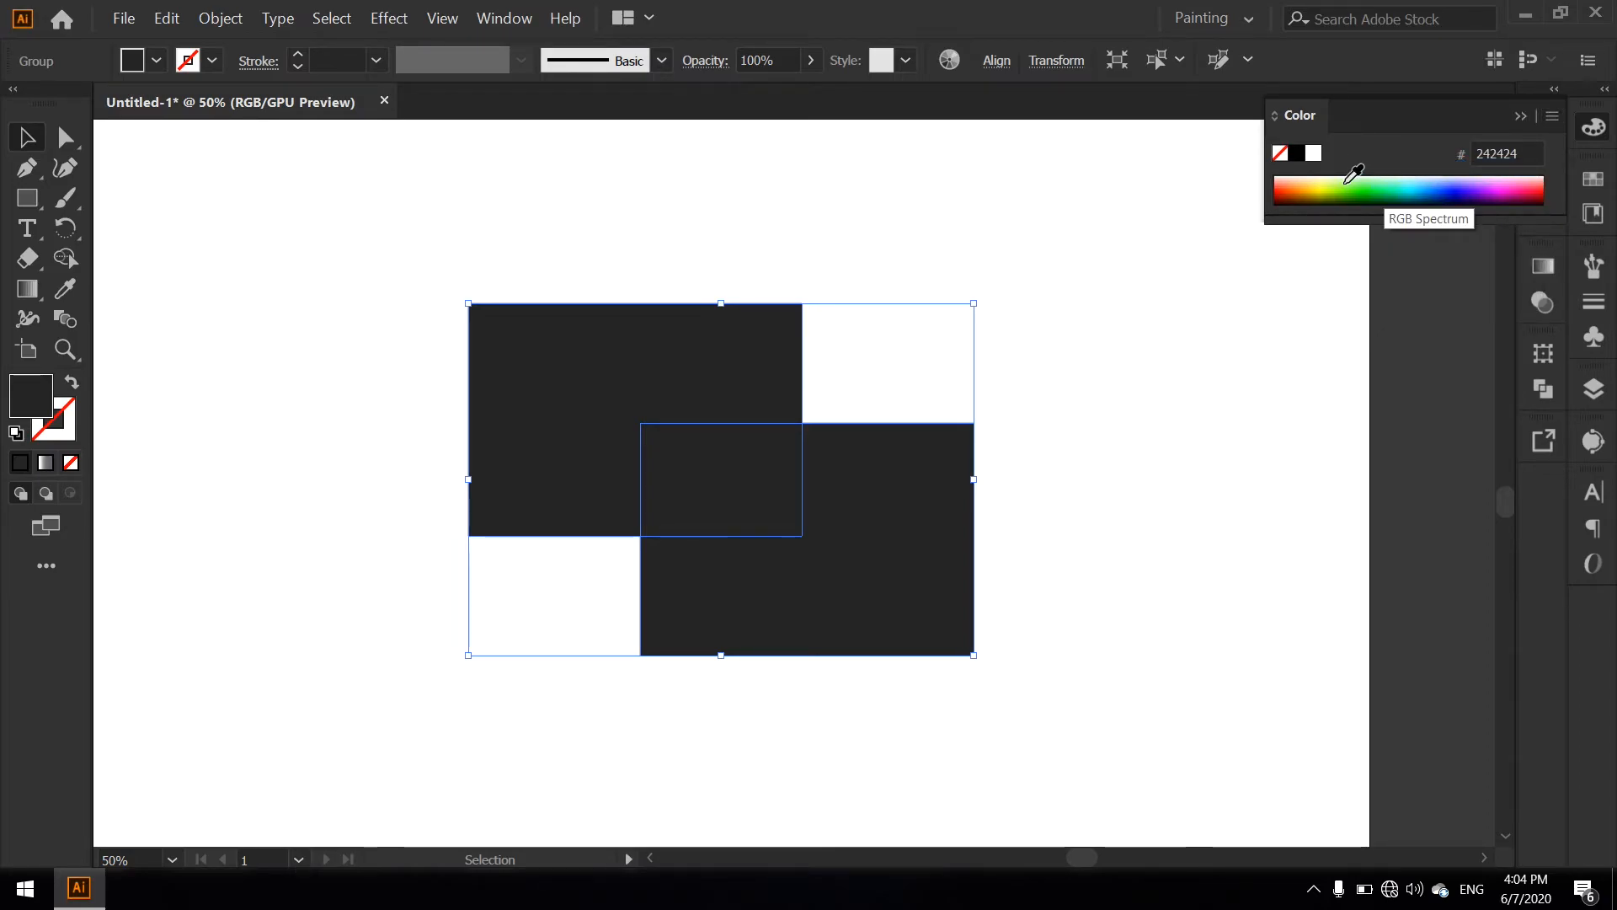
Sample green and dark blue from the colour spectrum, settle the group's fill on purple 6E00AA, and collapse the Color panel
left_click(1383, 175)
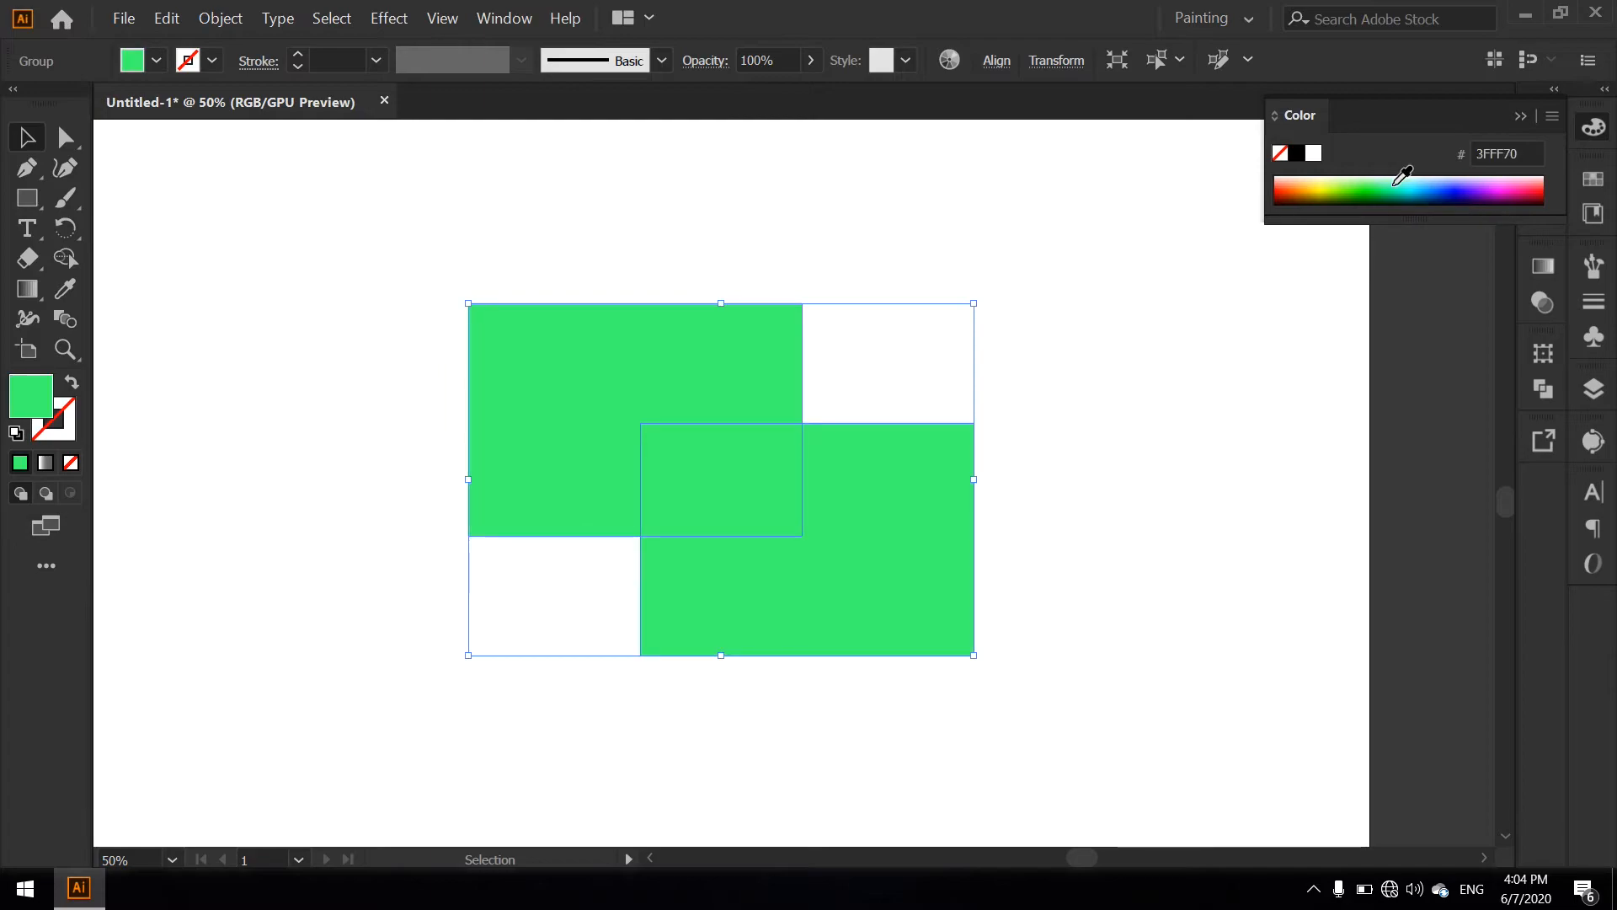
left_click(1464, 177)
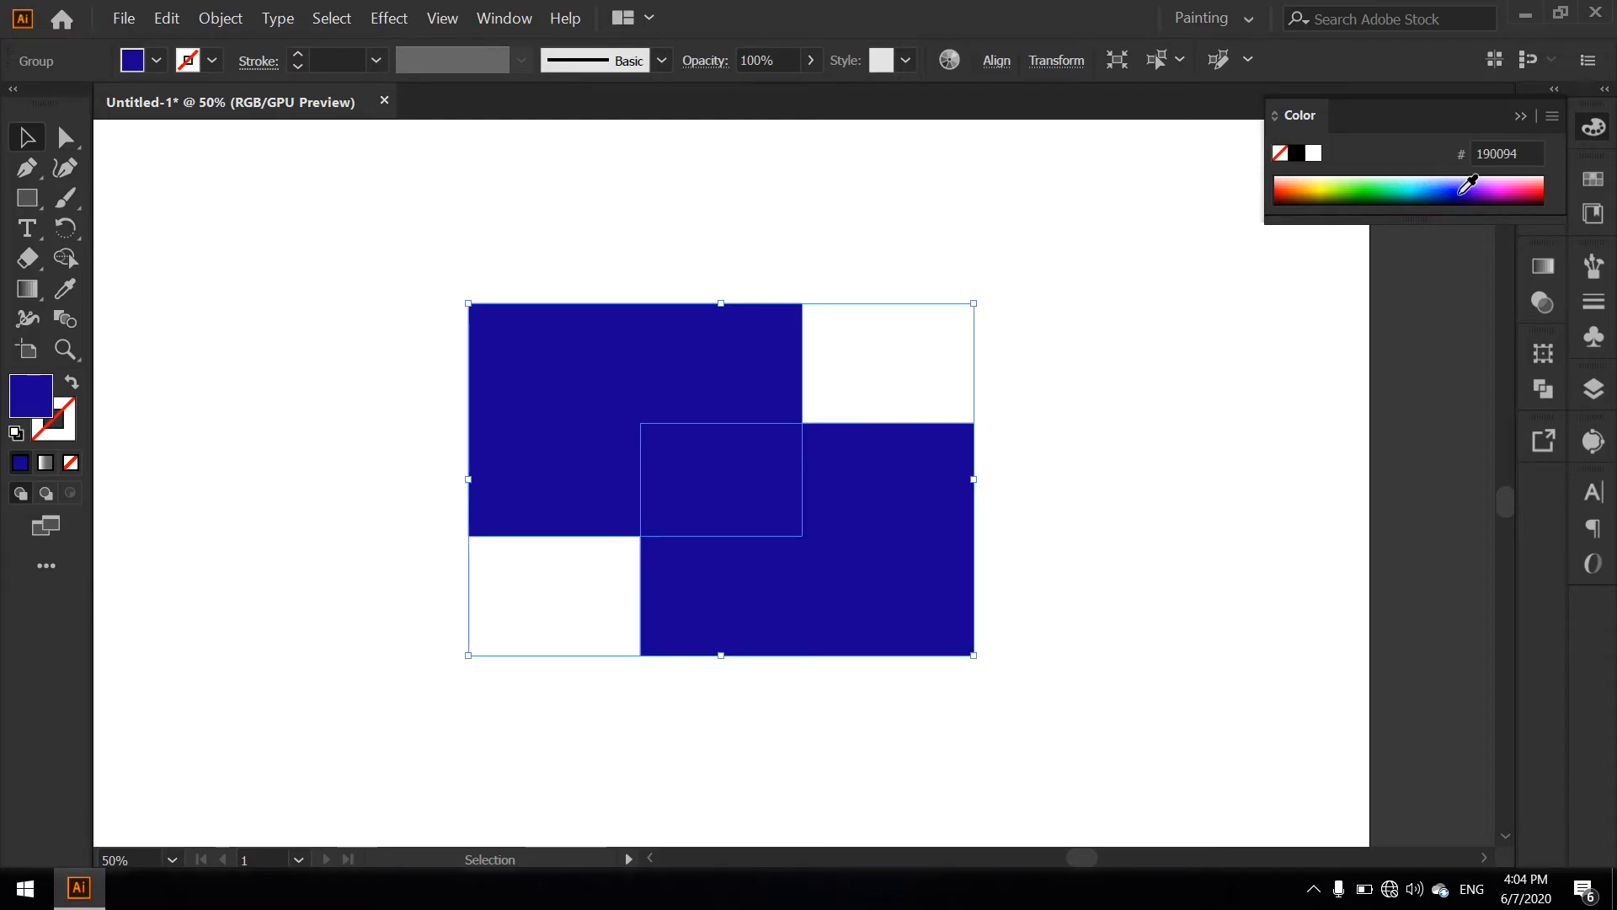
left_click(1486, 187)
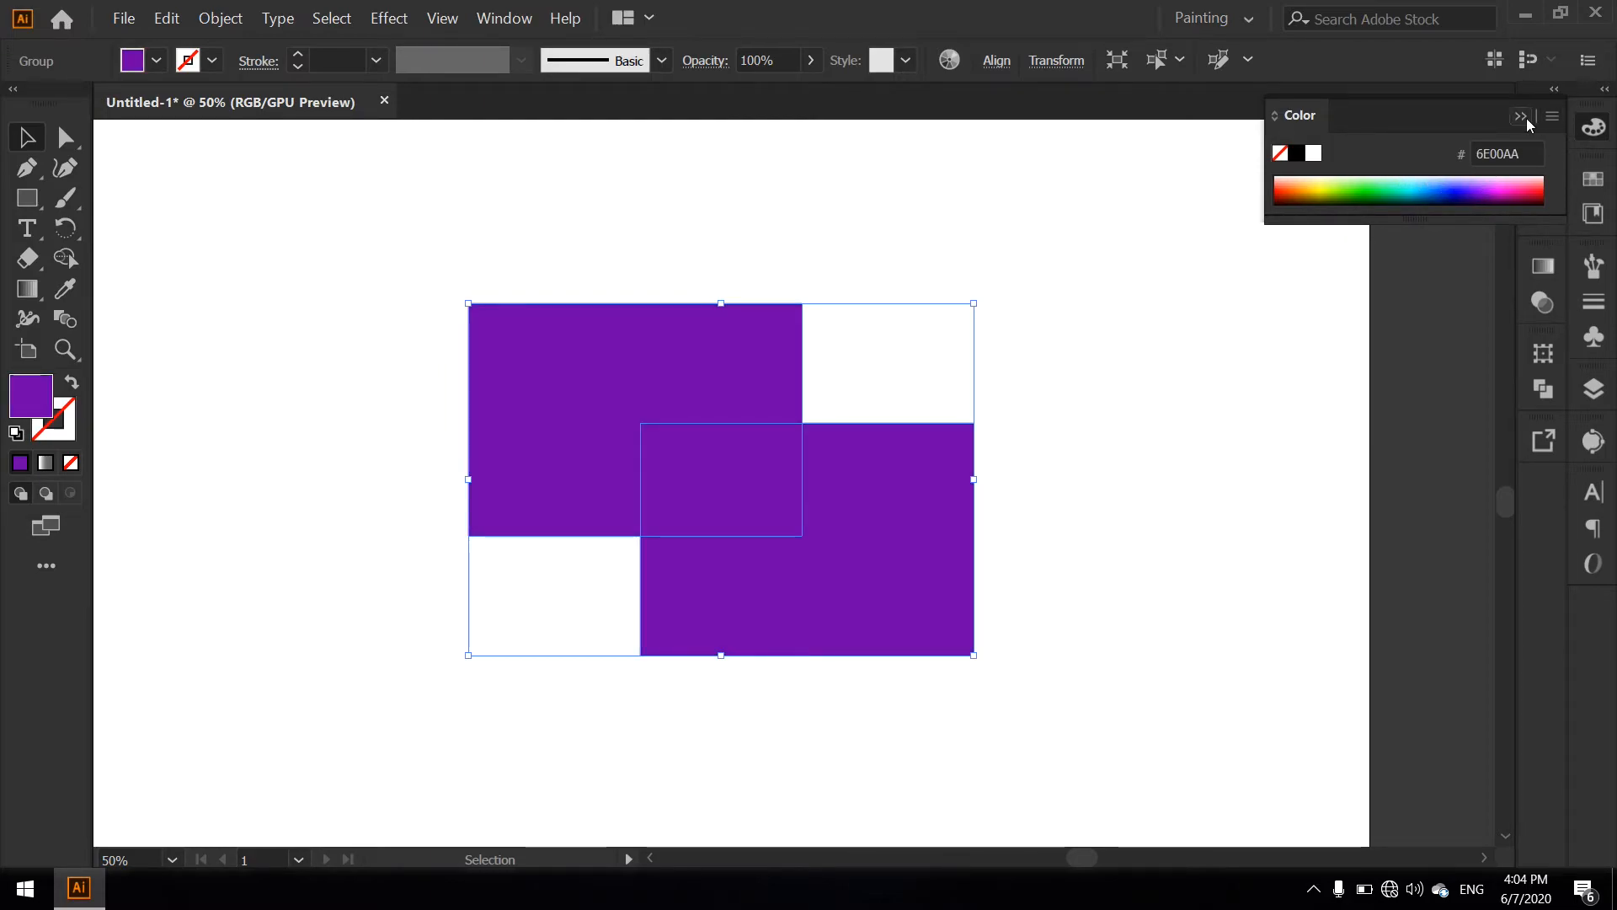
left_click(1521, 118)
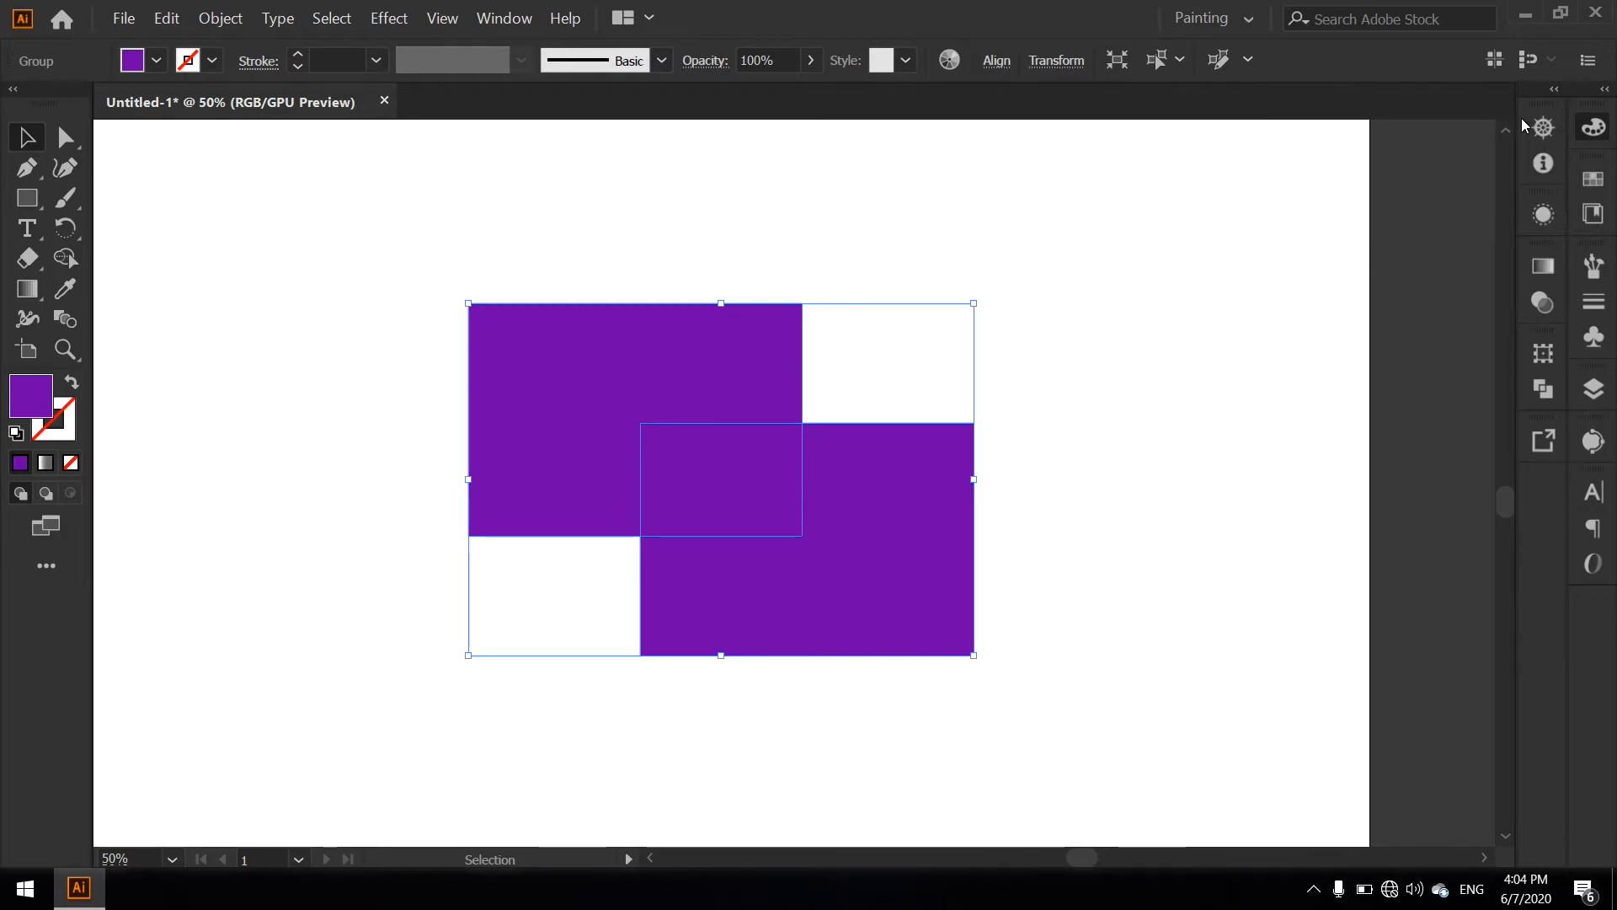
Create a swatch colour group named Color Group 1 from the selected artwork, with swatches for tints included
left_click(1593, 180)
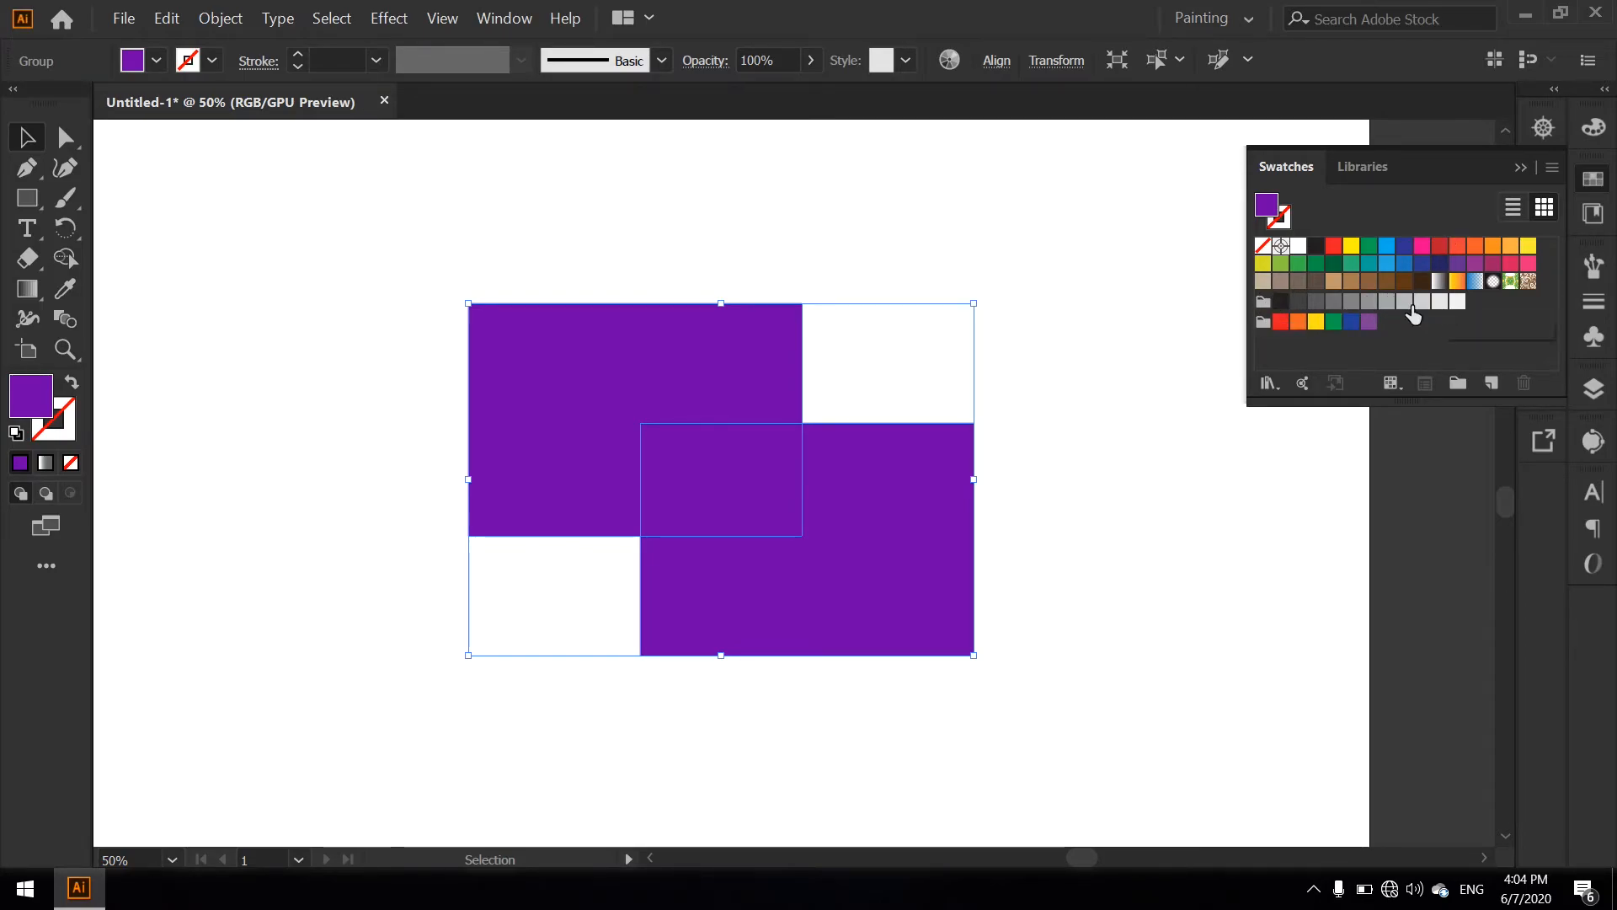
left_click(1459, 385)
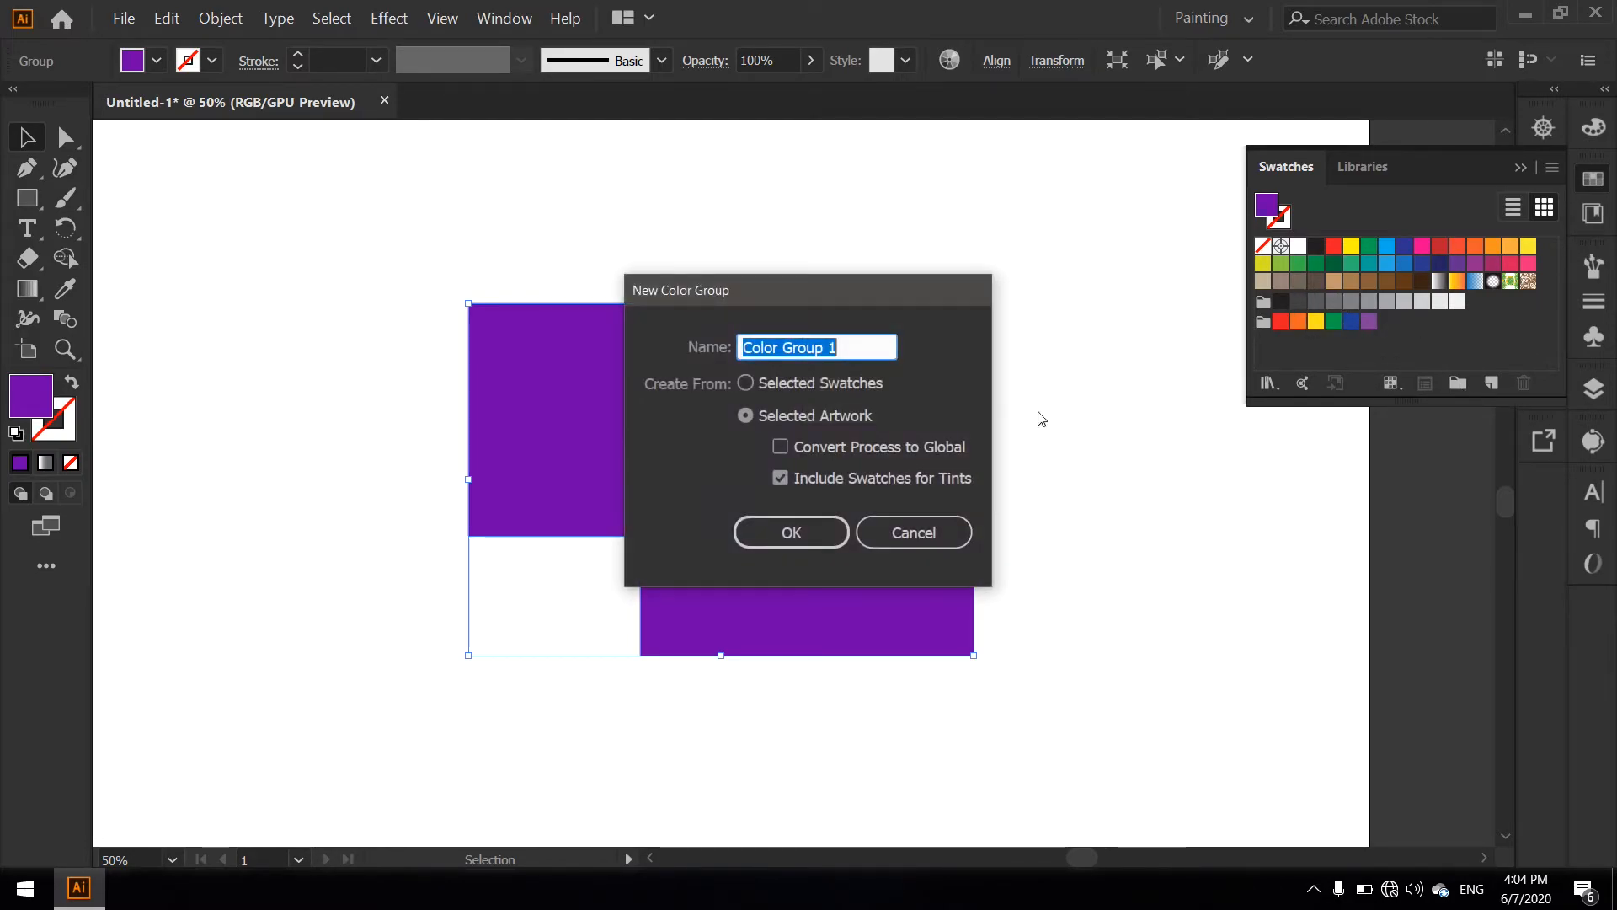
left_click(825, 527)
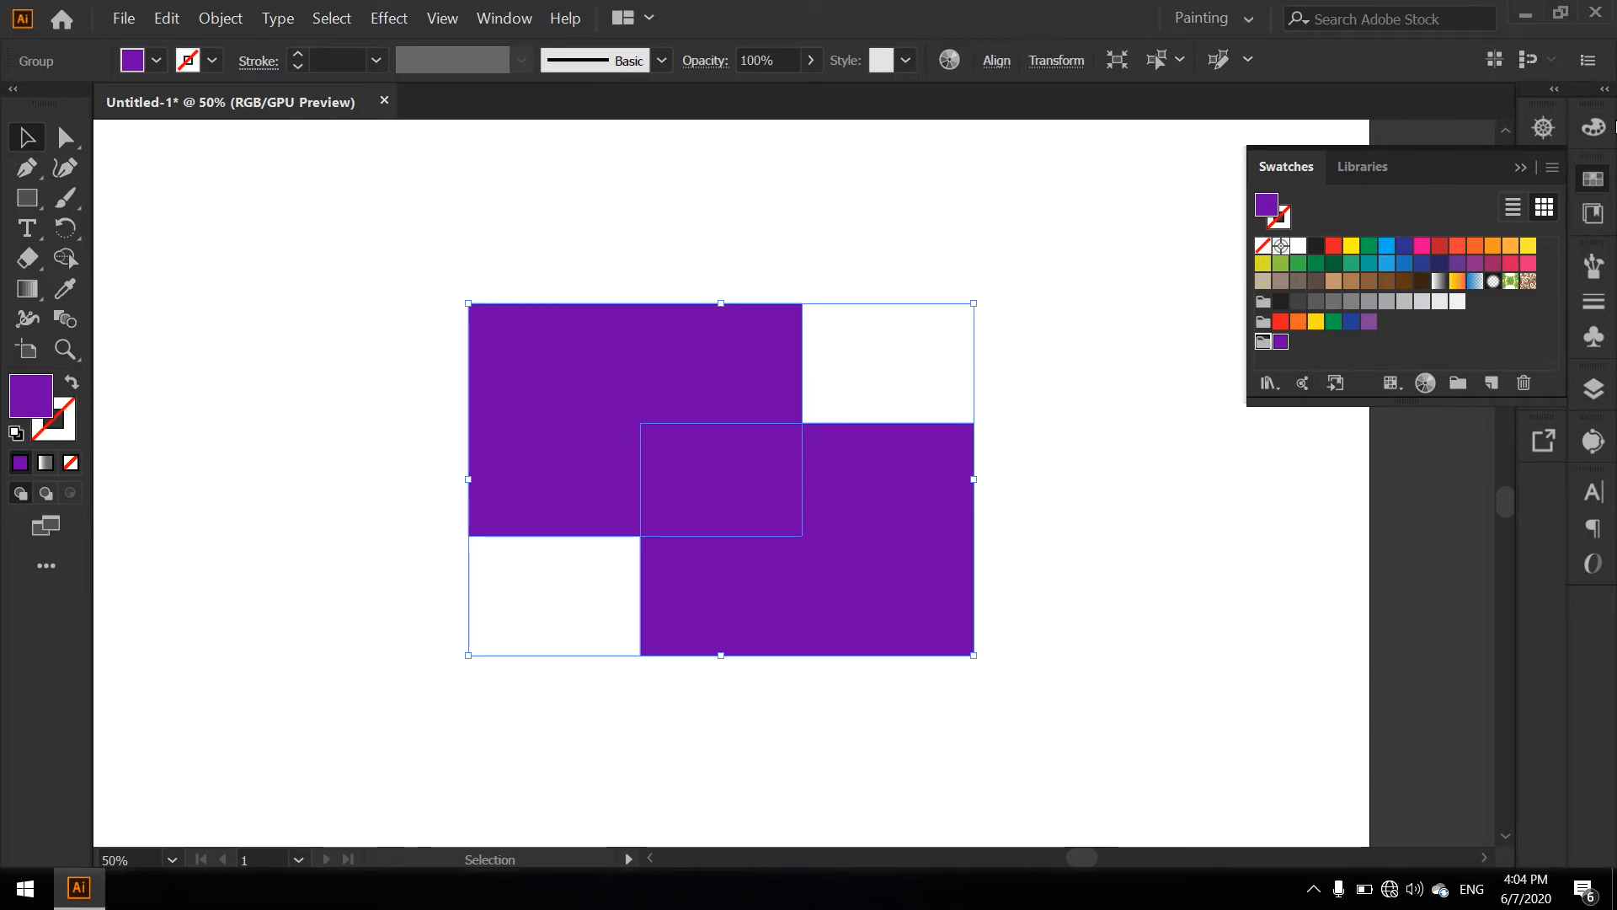
Fill the rectangle group with blue 000EFF, and reapply the saved purple swatch from Color Group 1
left_click(1593, 126)
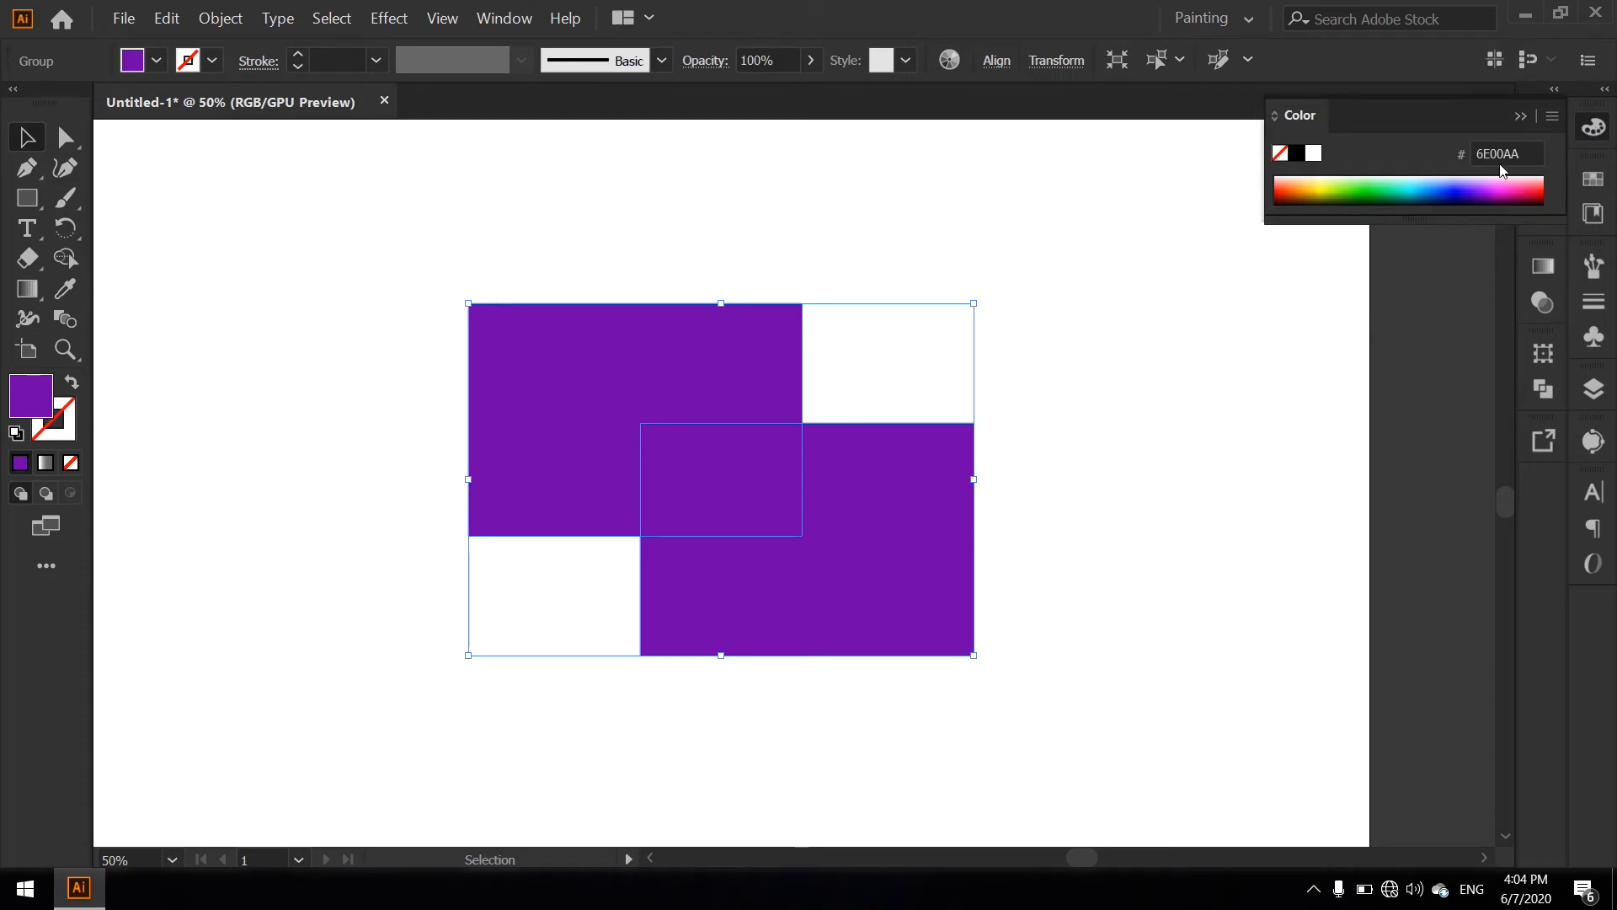
left_click(1459, 179)
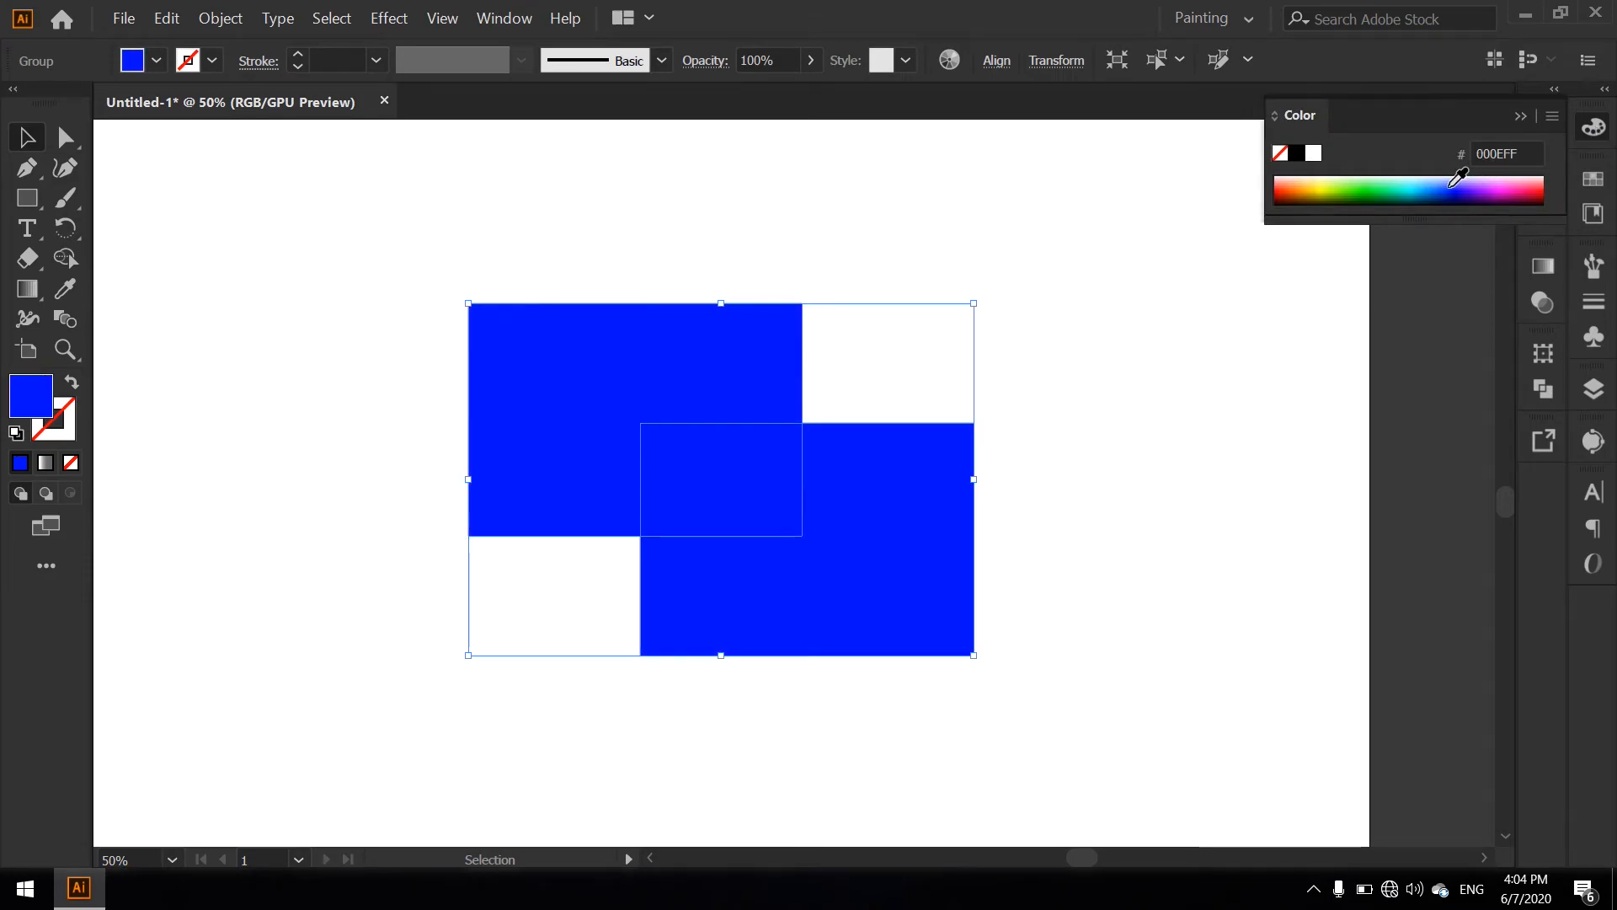
left_click(1592, 179)
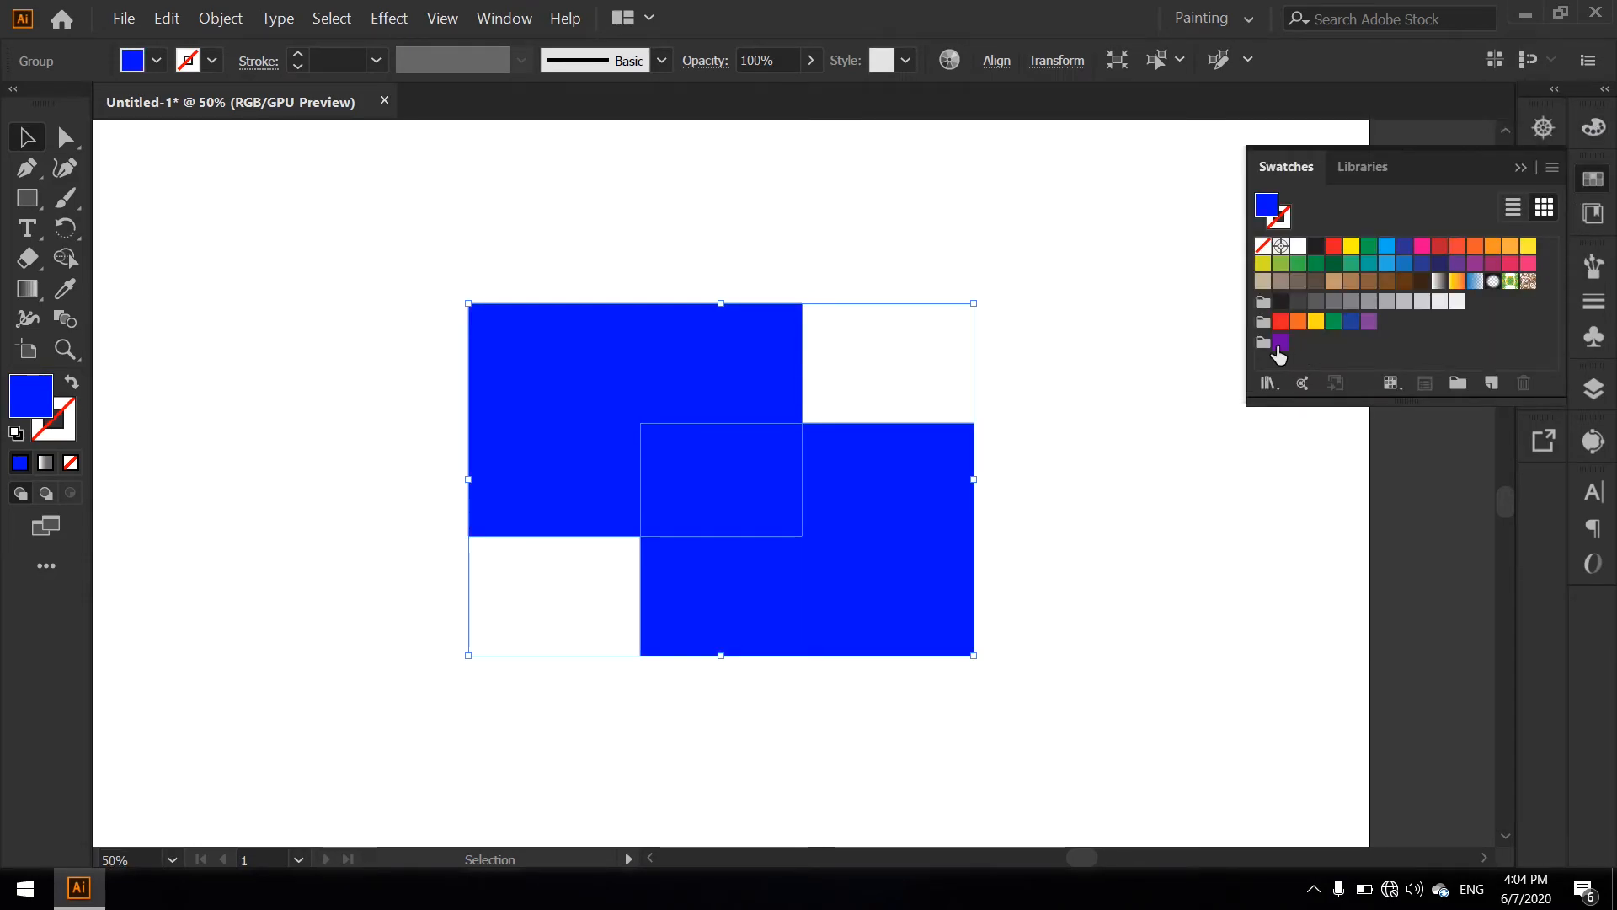
left_click(1279, 344)
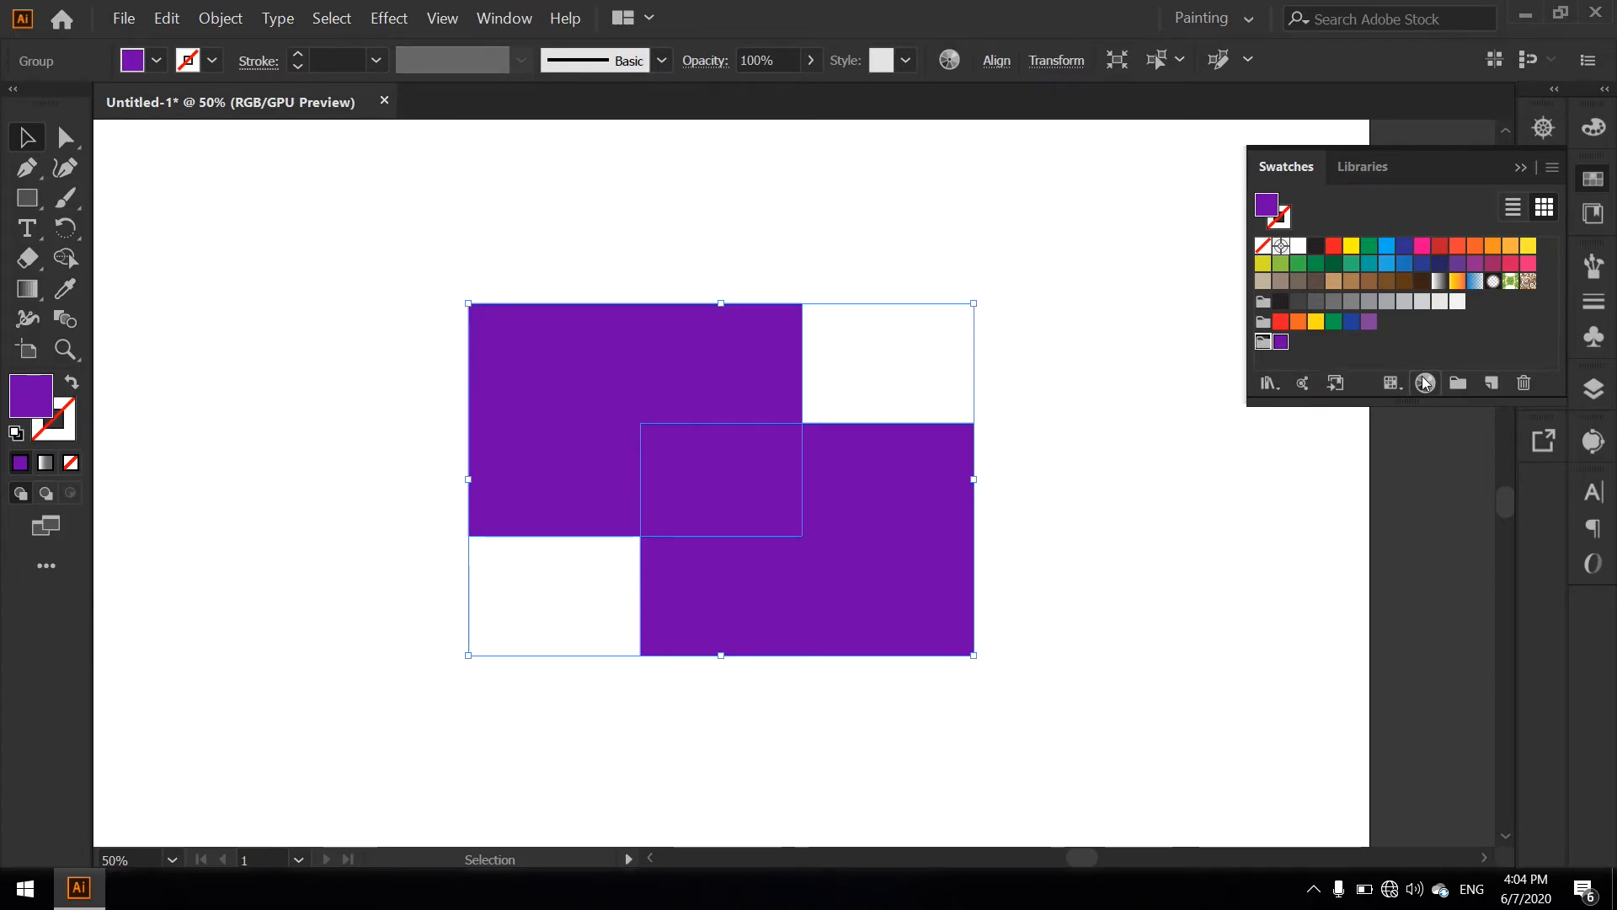
Preview the Brights colour group and its active colours in Recolor Artwork, cancel the recolouring, and collapse the Swatches panel
left_click(1426, 383)
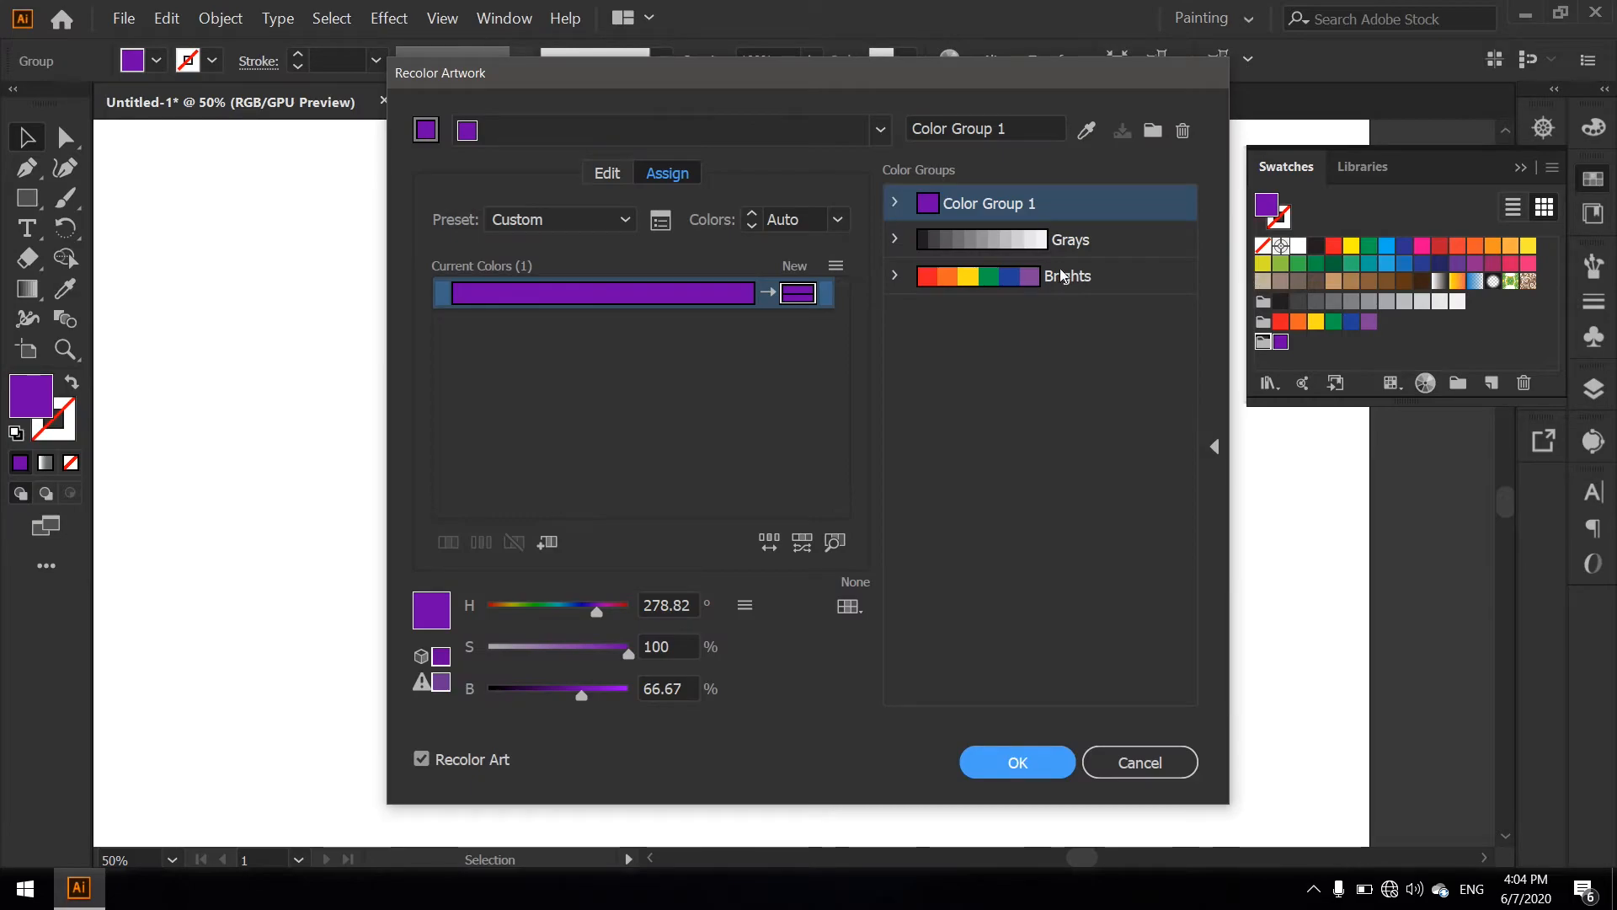
left_click(986, 273)
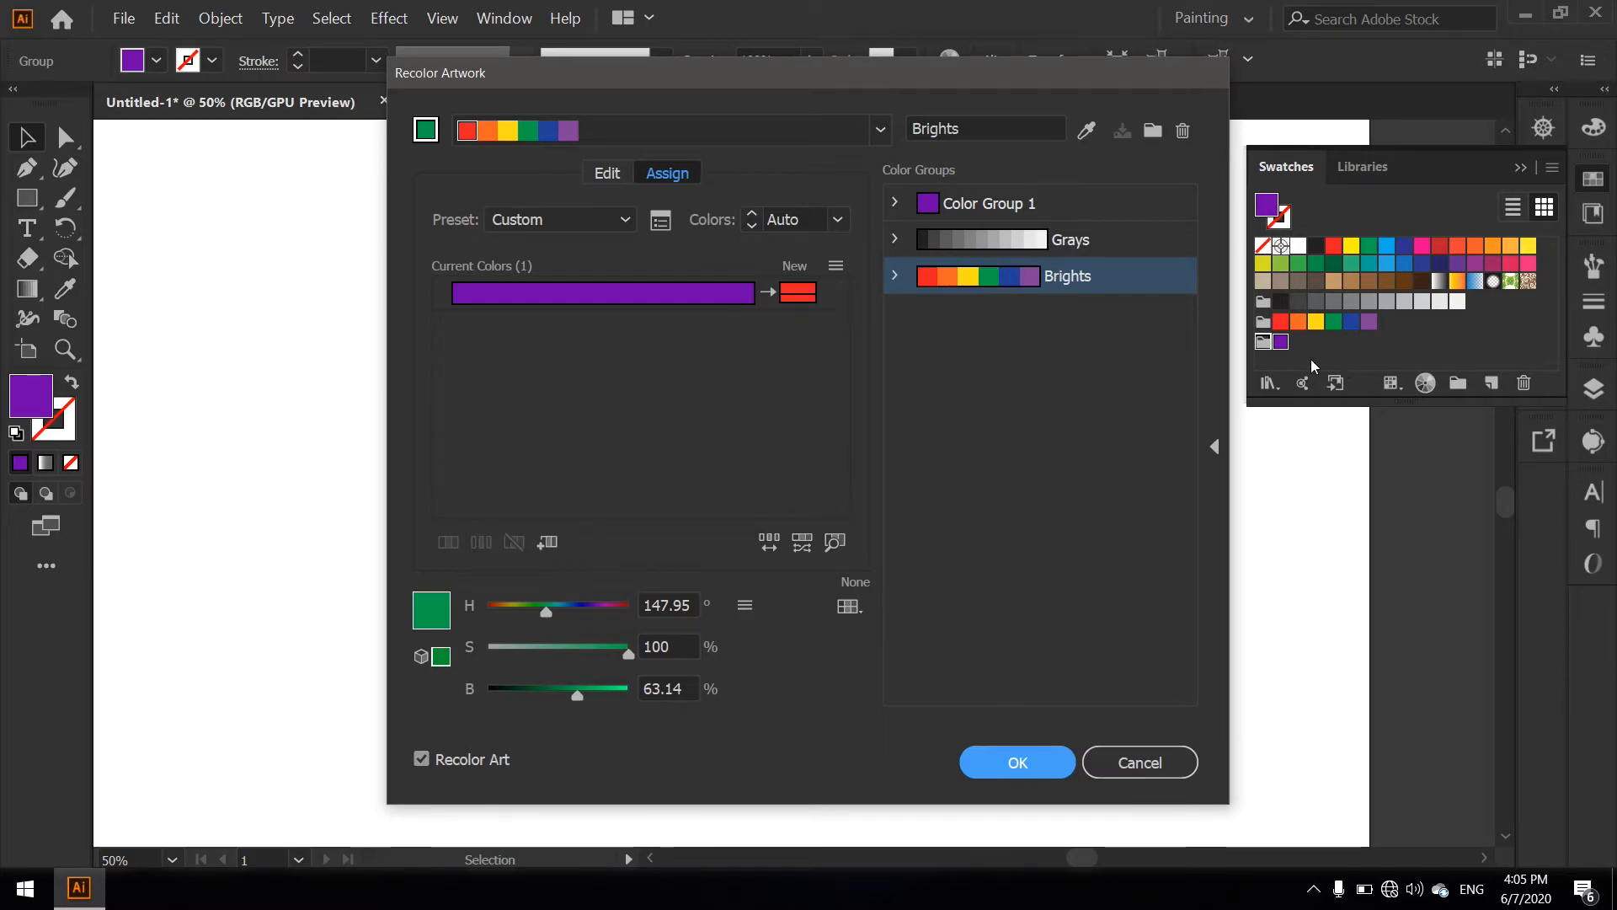
left_click(511, 133)
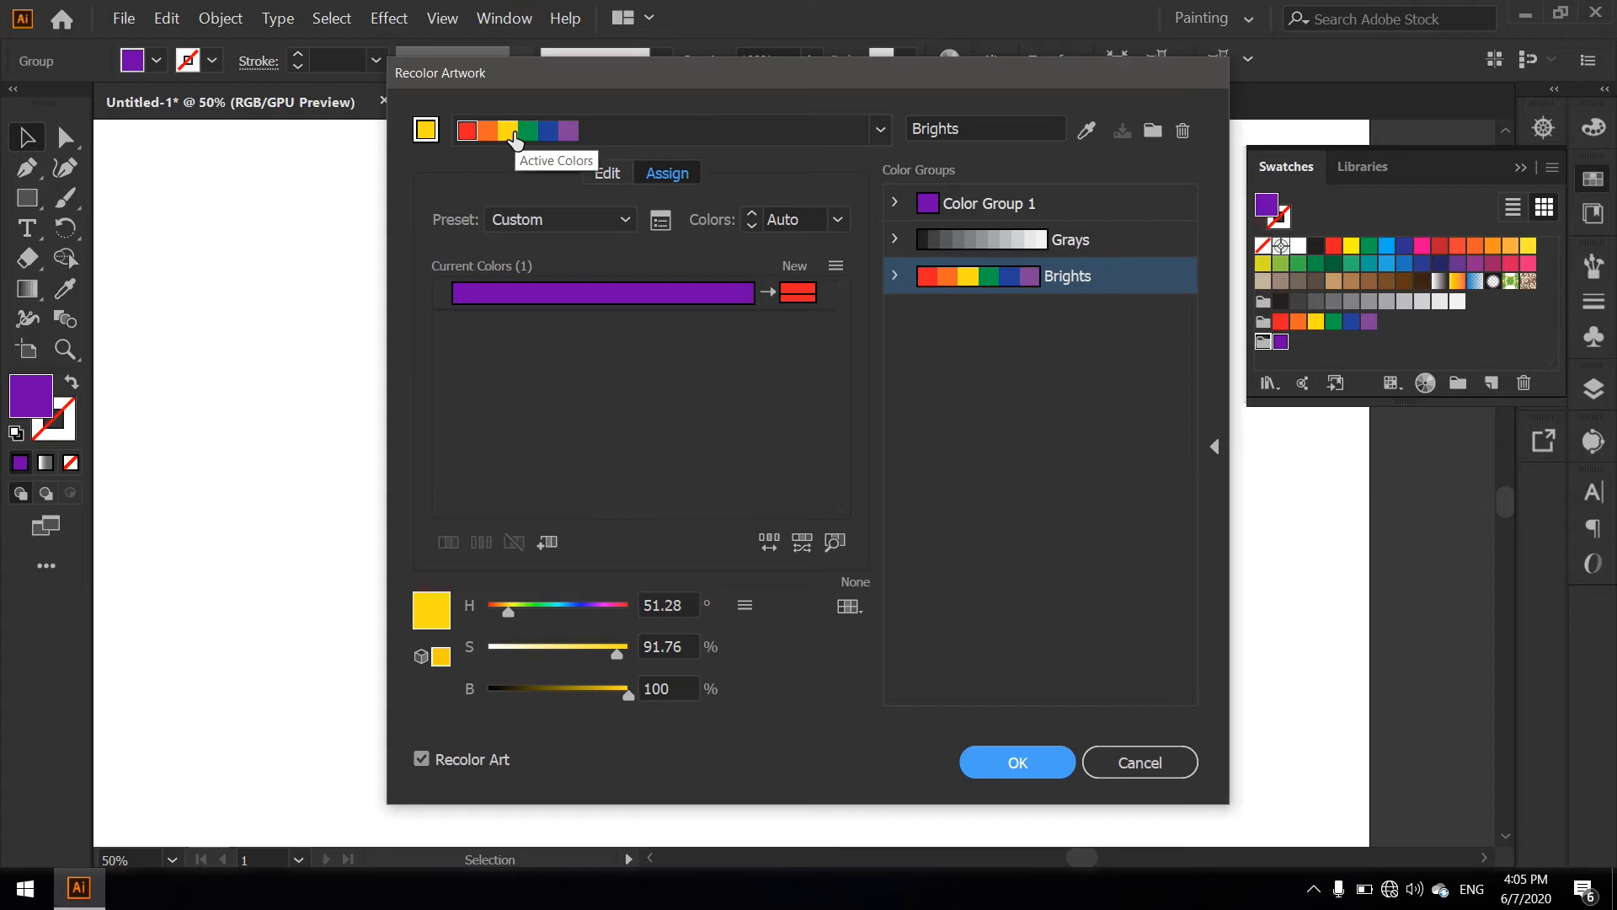
left_click(545, 134)
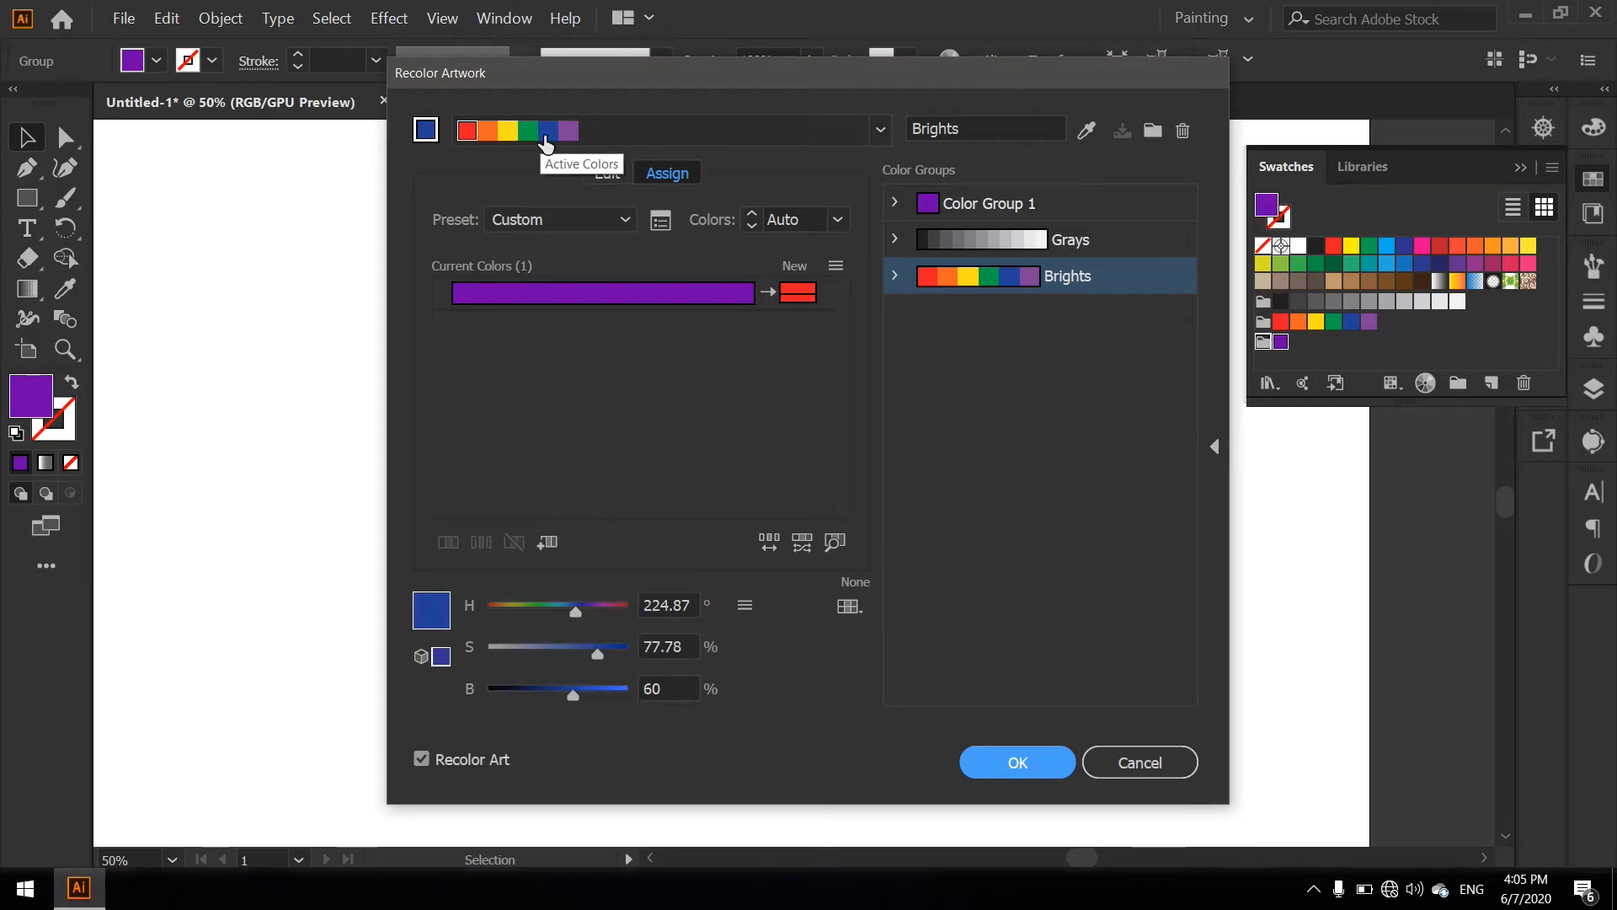
left_click(509, 133)
left_click(528, 133)
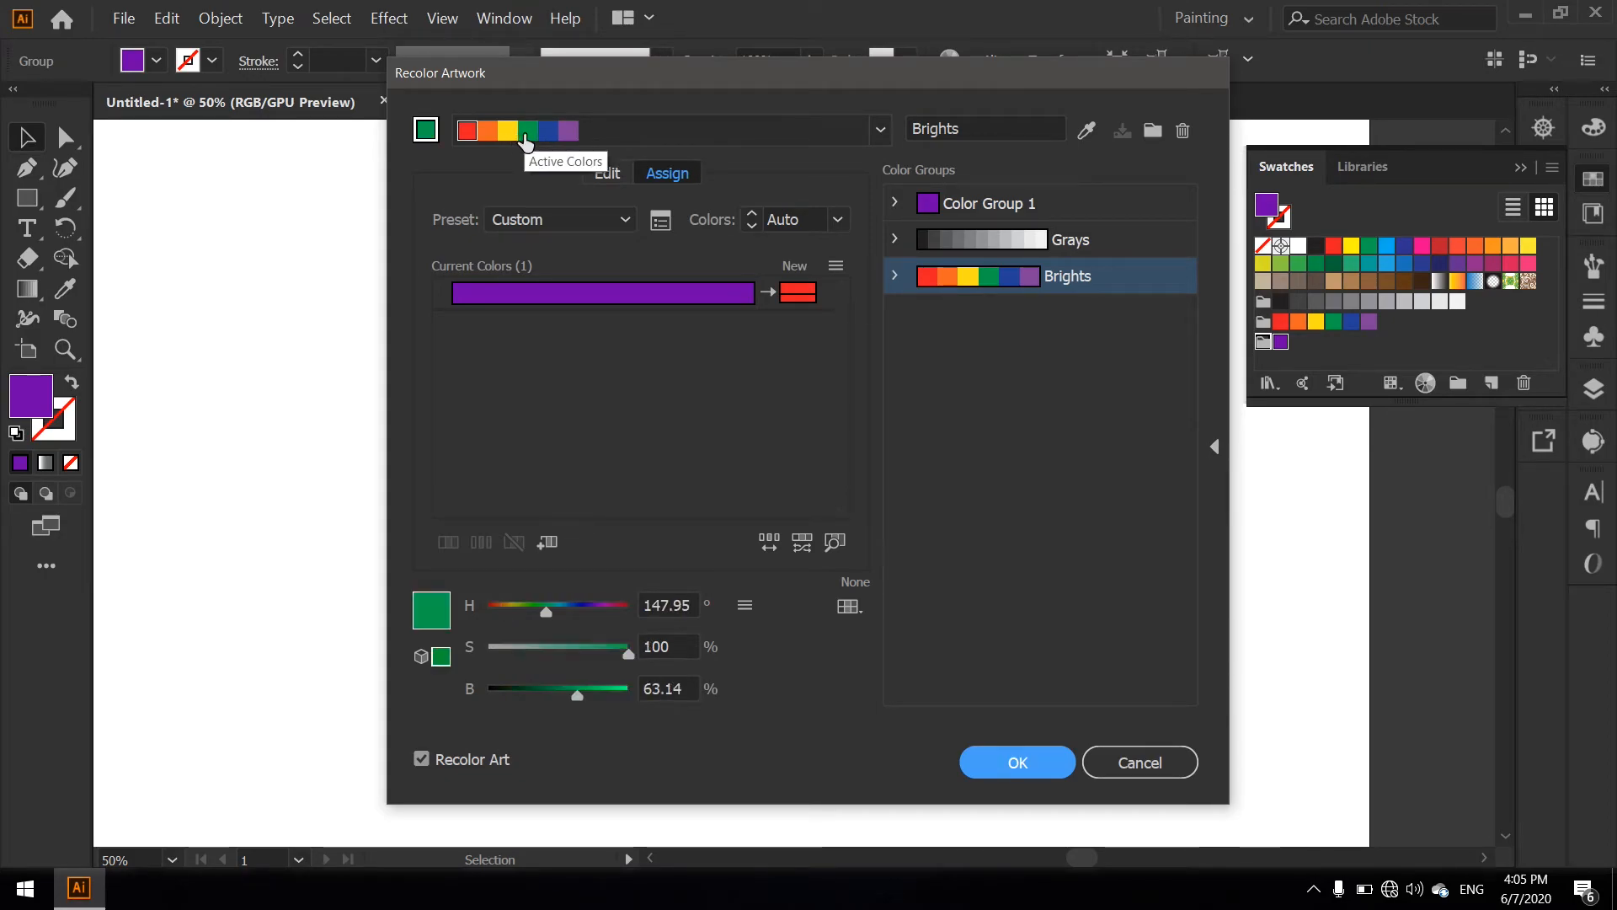
left_click(1166, 751)
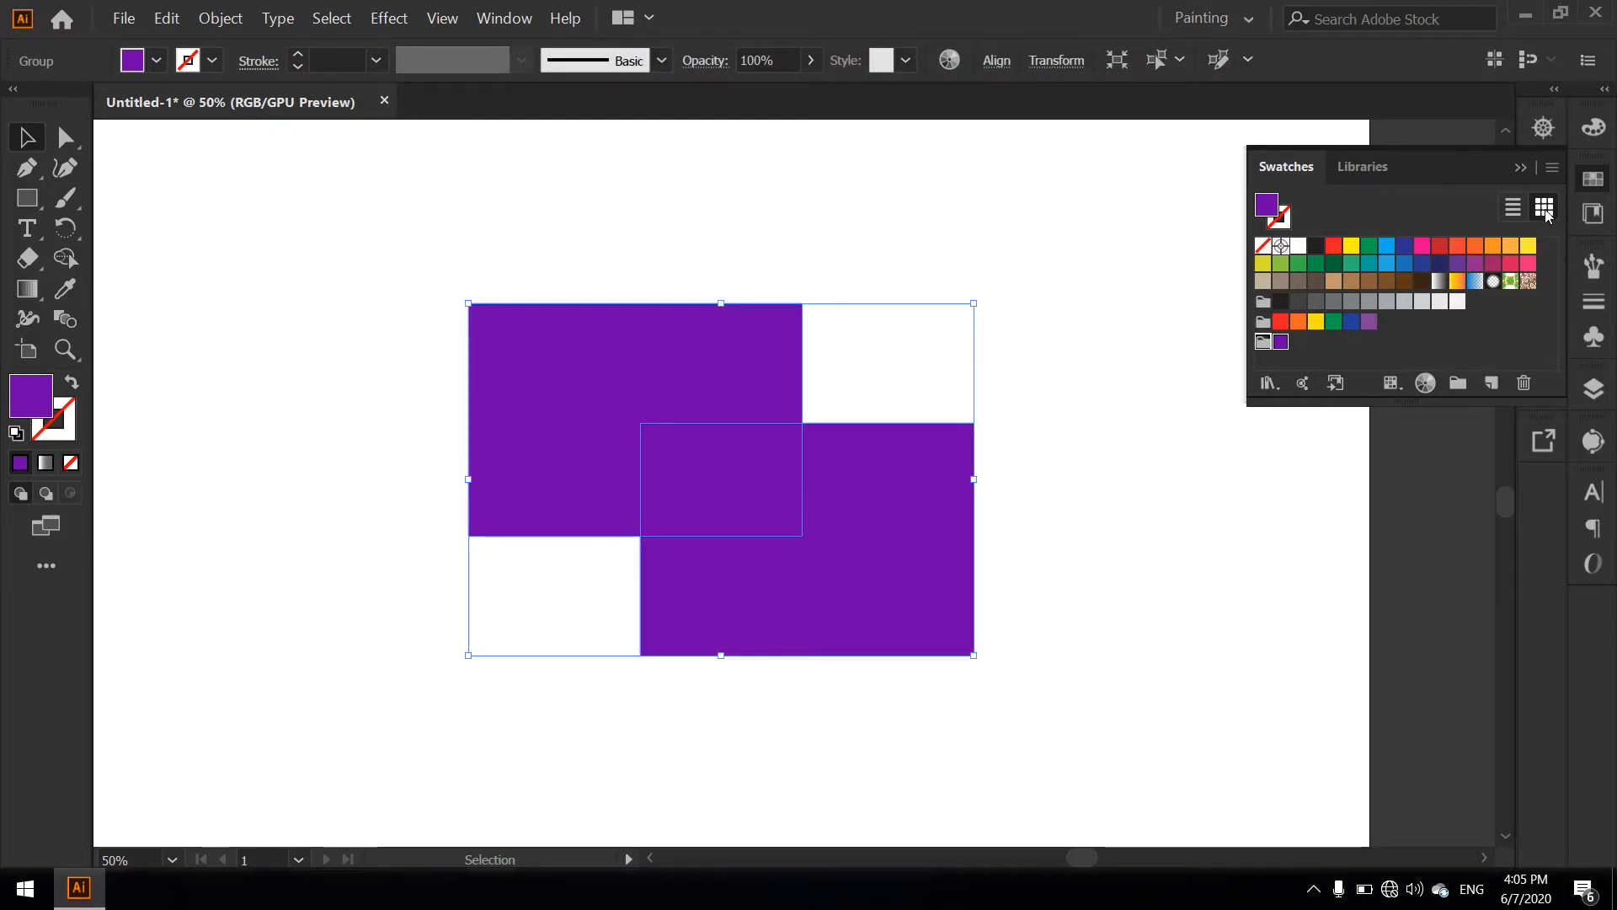
left_click(1522, 161)
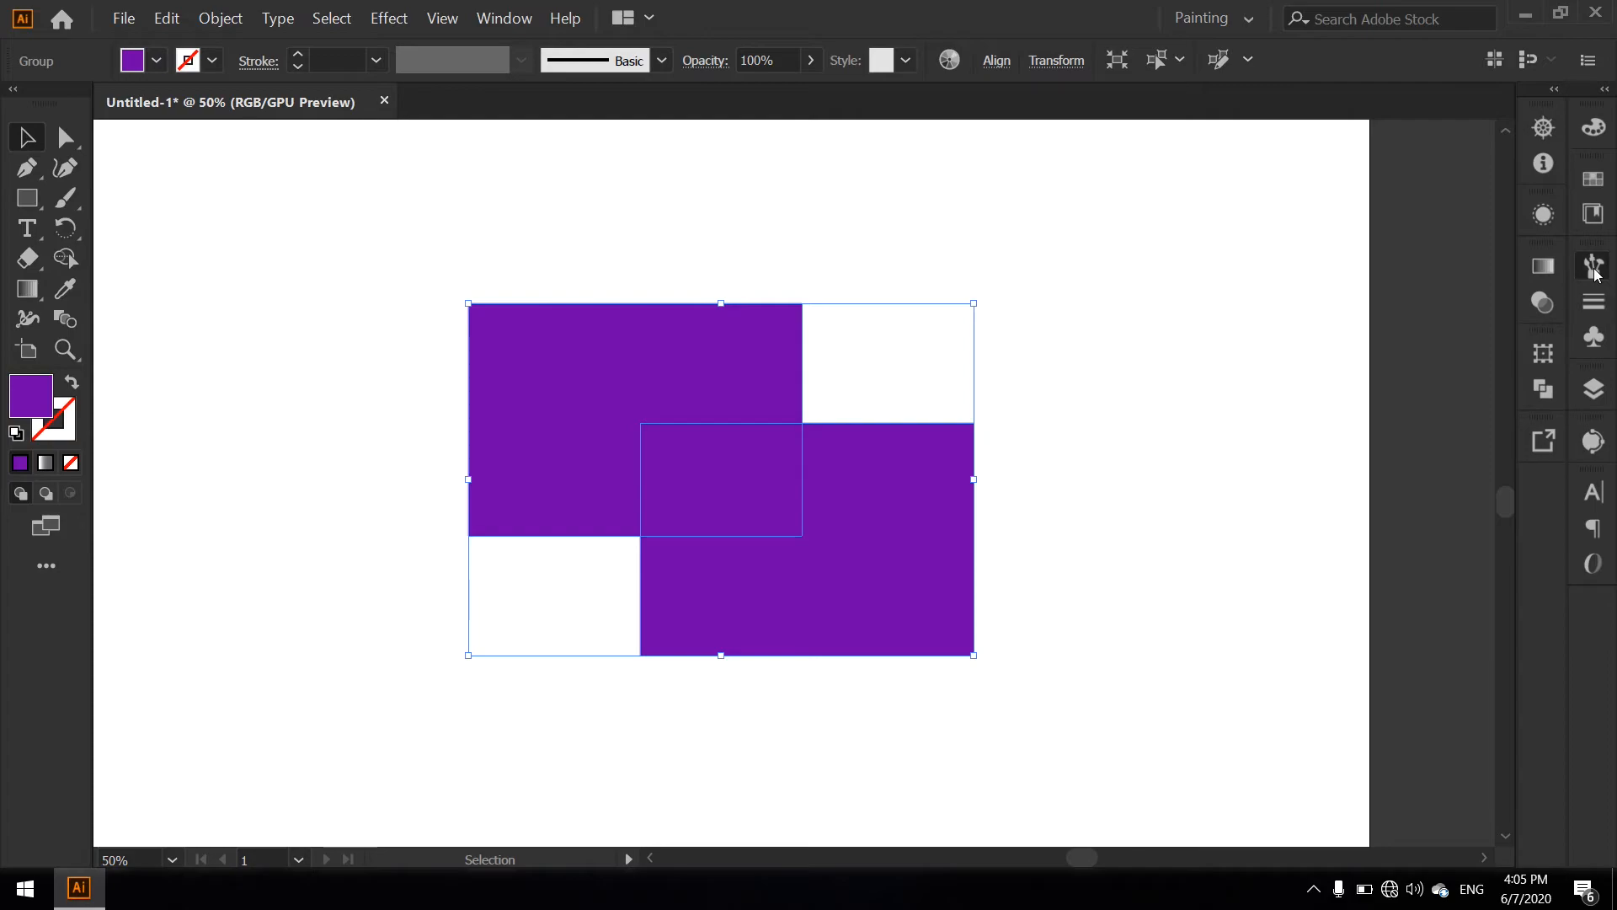
View the Stroke and Symbols panels, and apply the 5 pt. Round brush to the rectangle group's stroke
left_click(1595, 268)
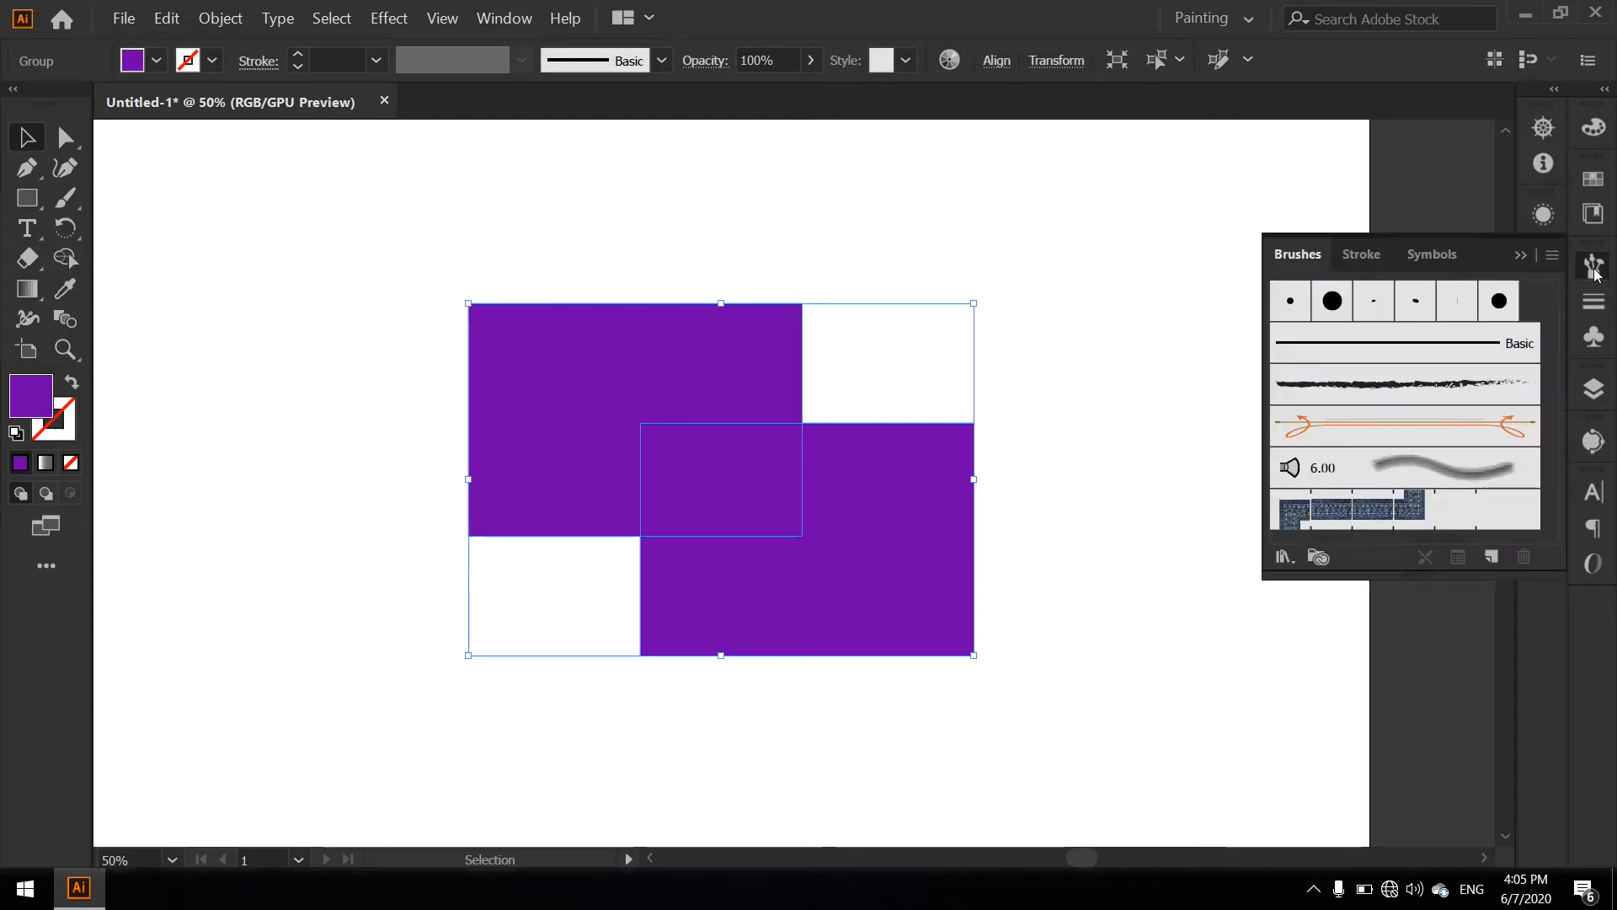
left_click(1347, 260)
left_click(1410, 261)
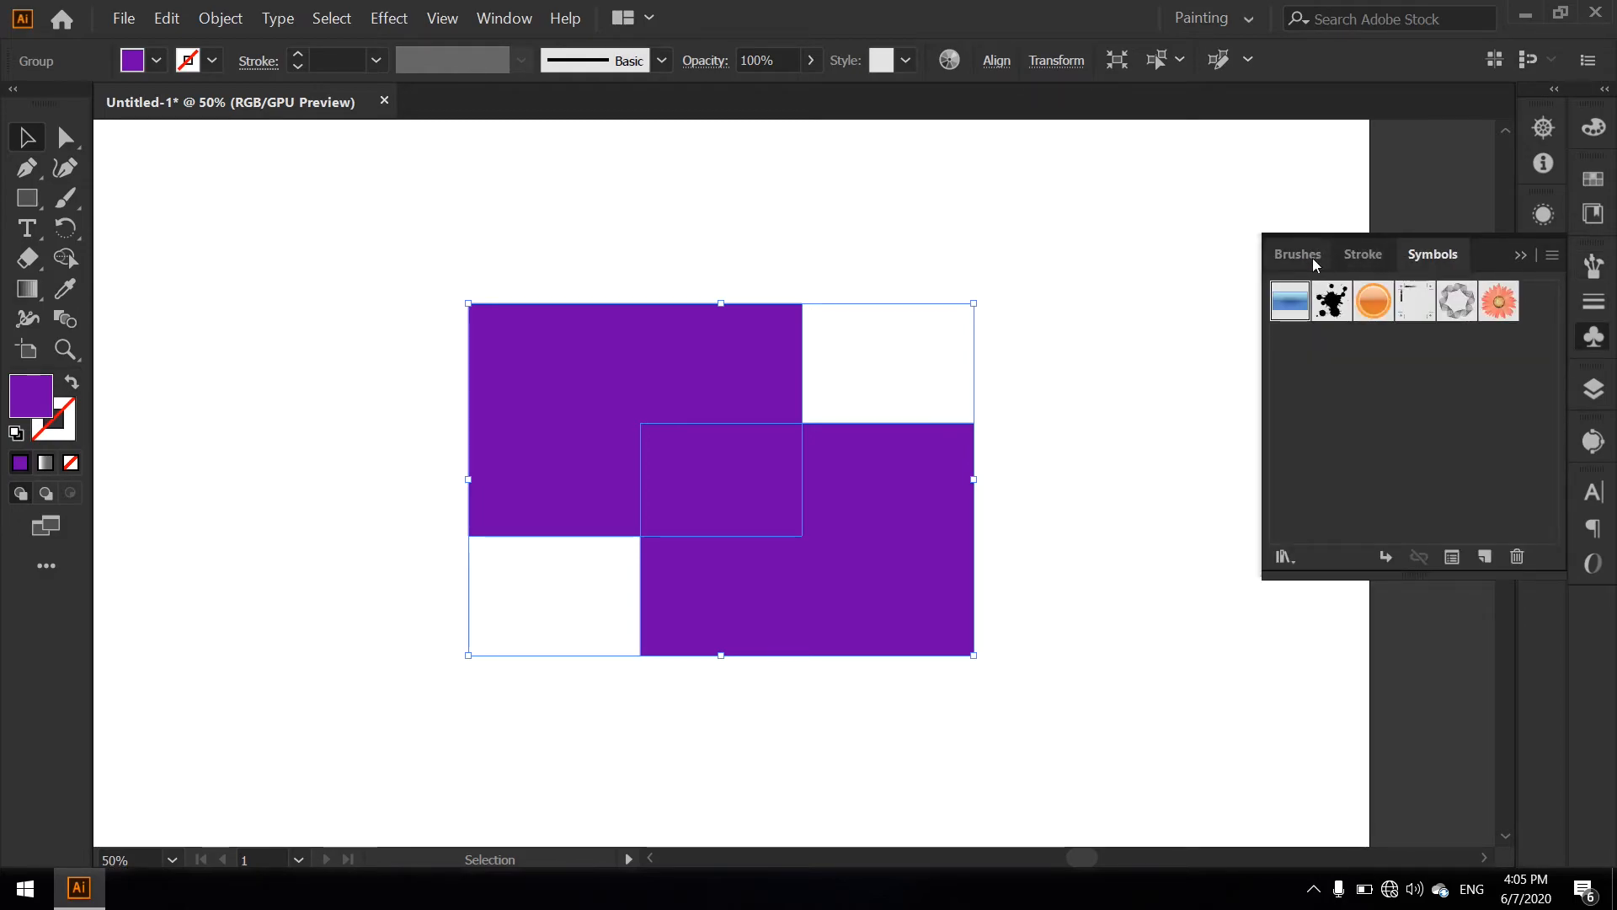
left_click(1310, 260)
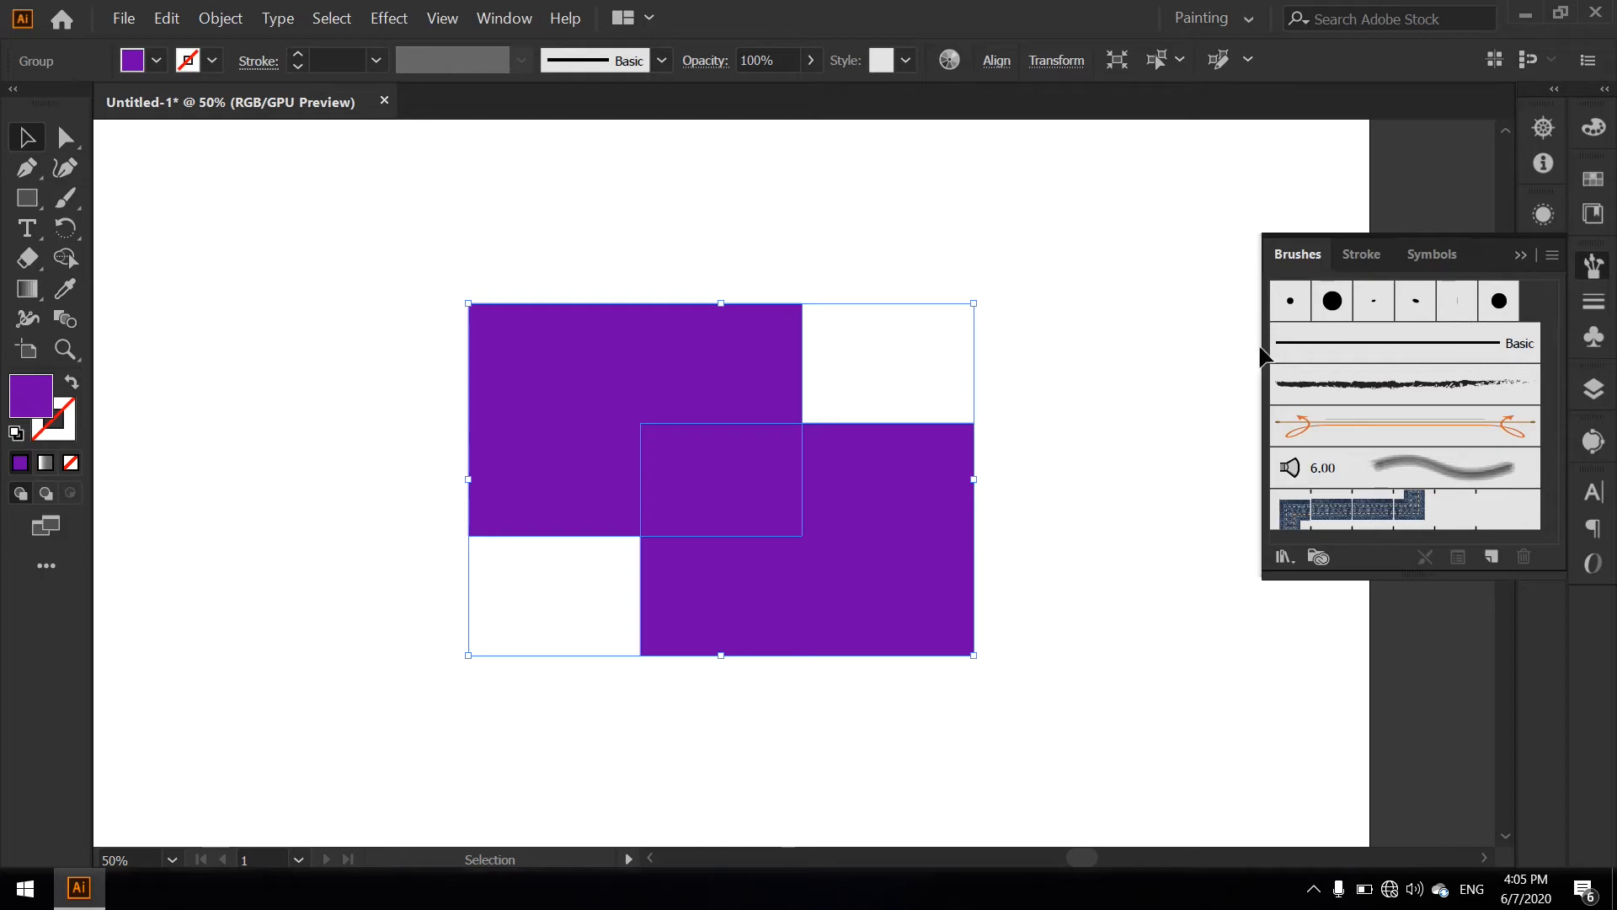
left_click(1290, 301)
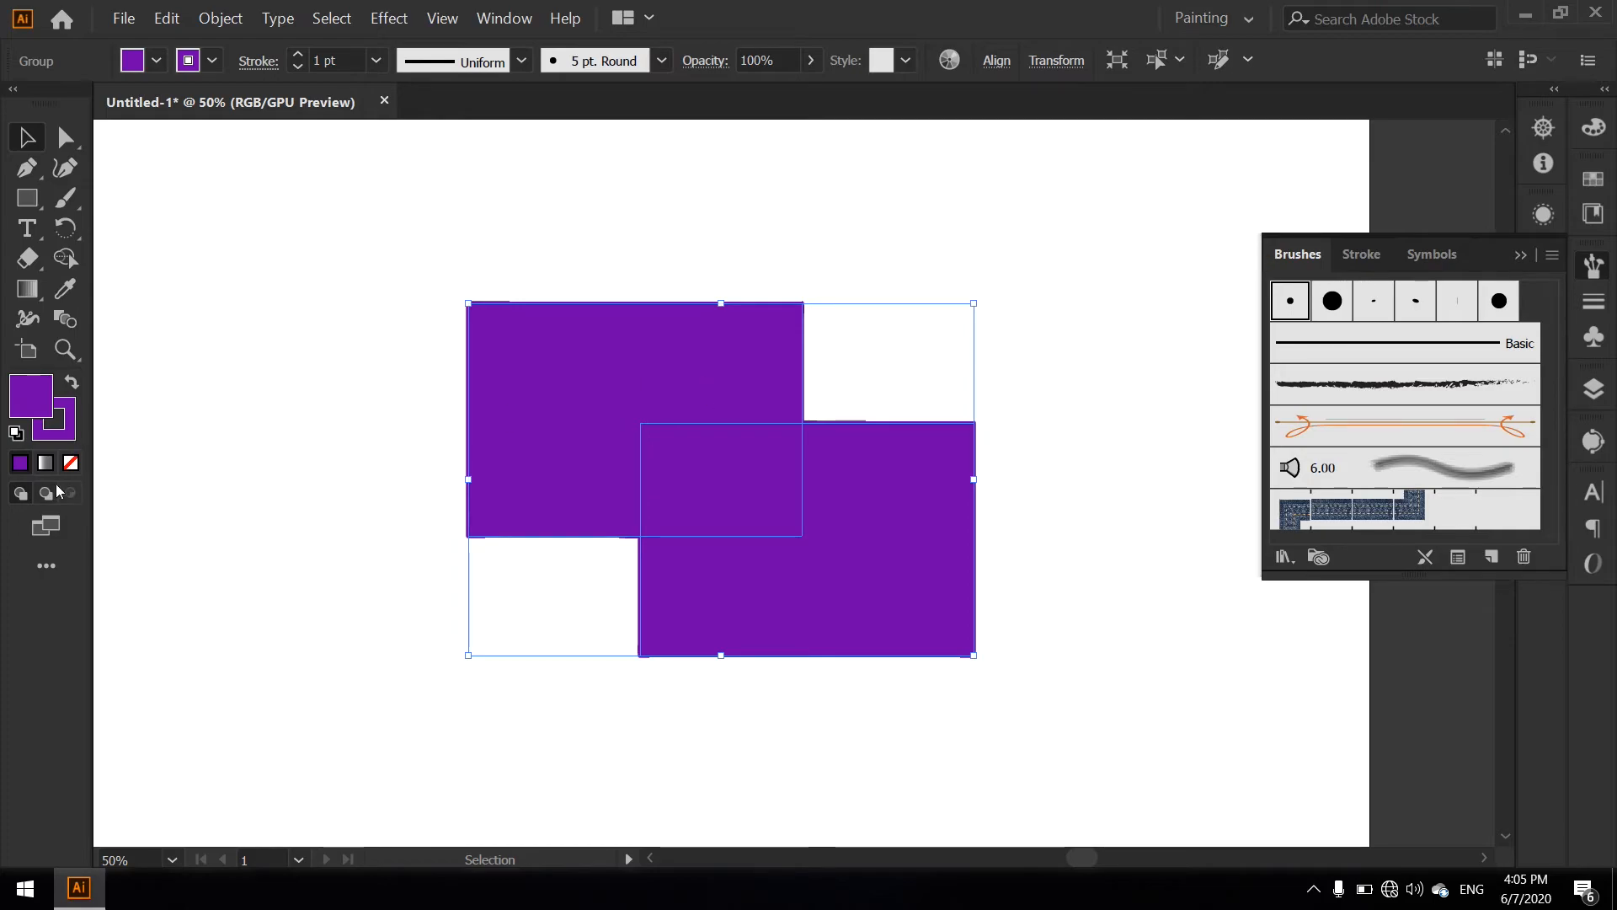
Set the rectangle group's stroke colour to black 000000
left_click(71, 433)
double_click(70, 434)
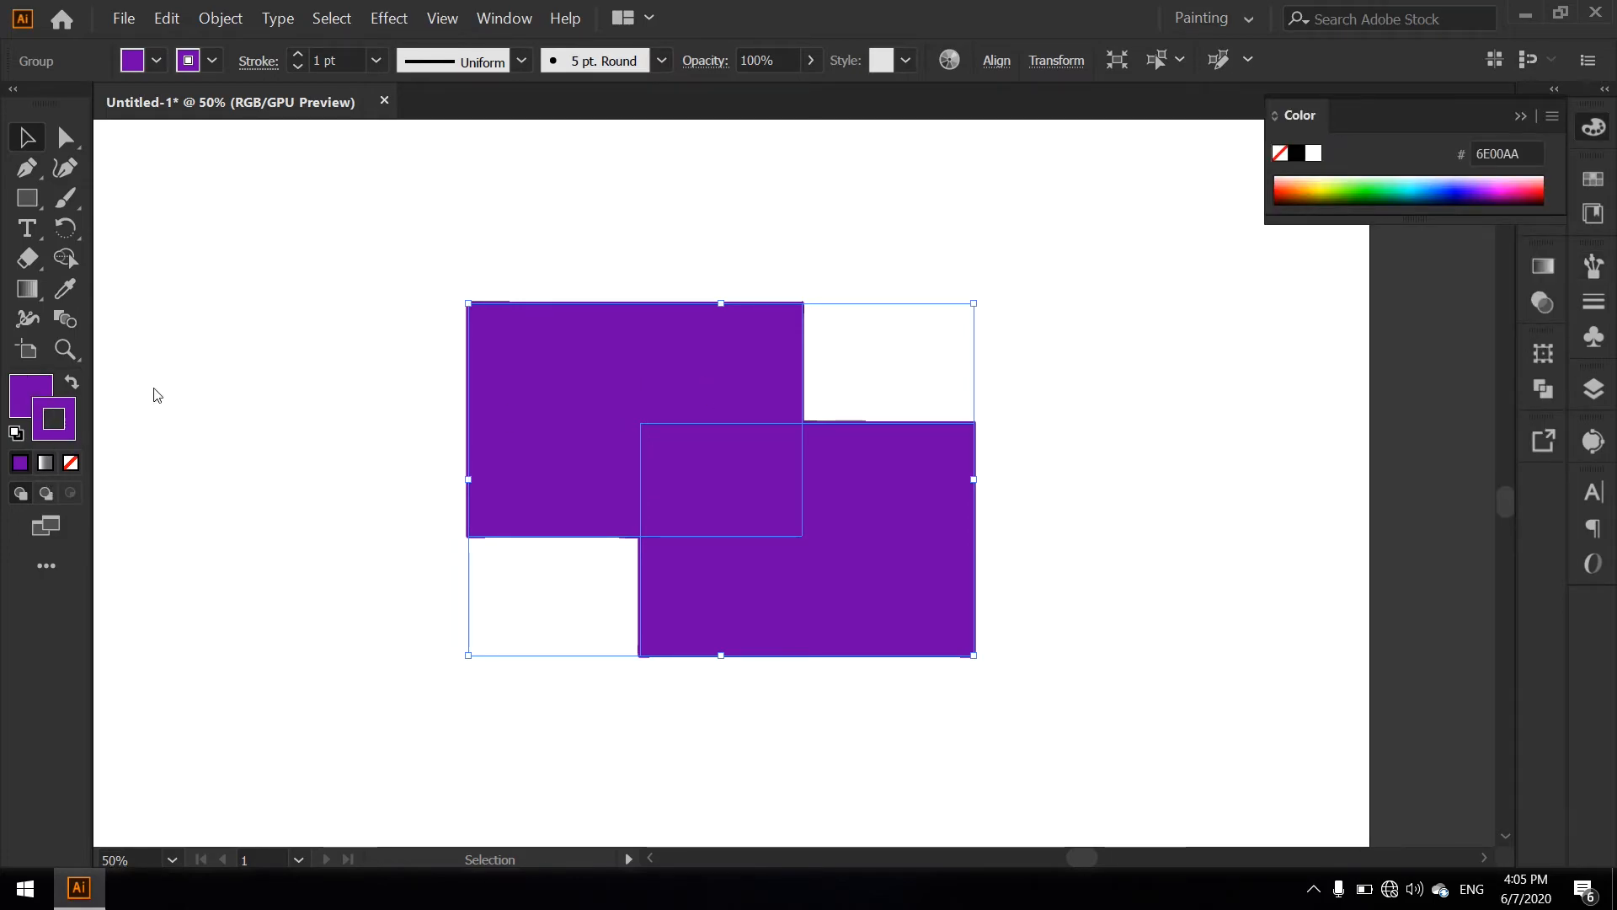
left_click_drag(909, 550, 842, 596)
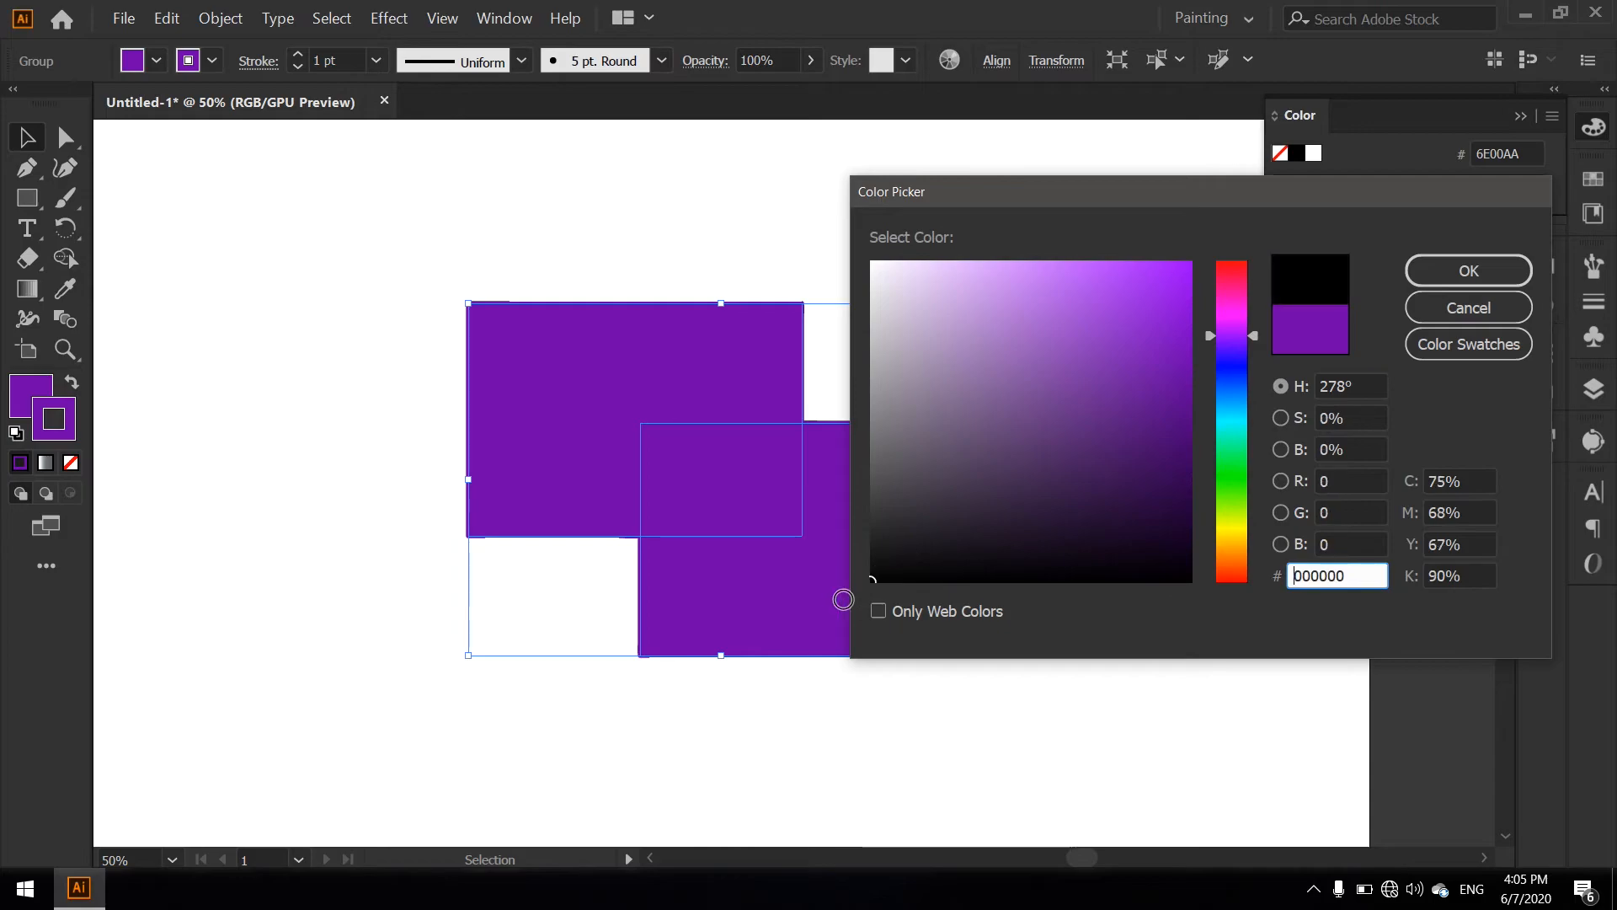
left_click(1519, 281)
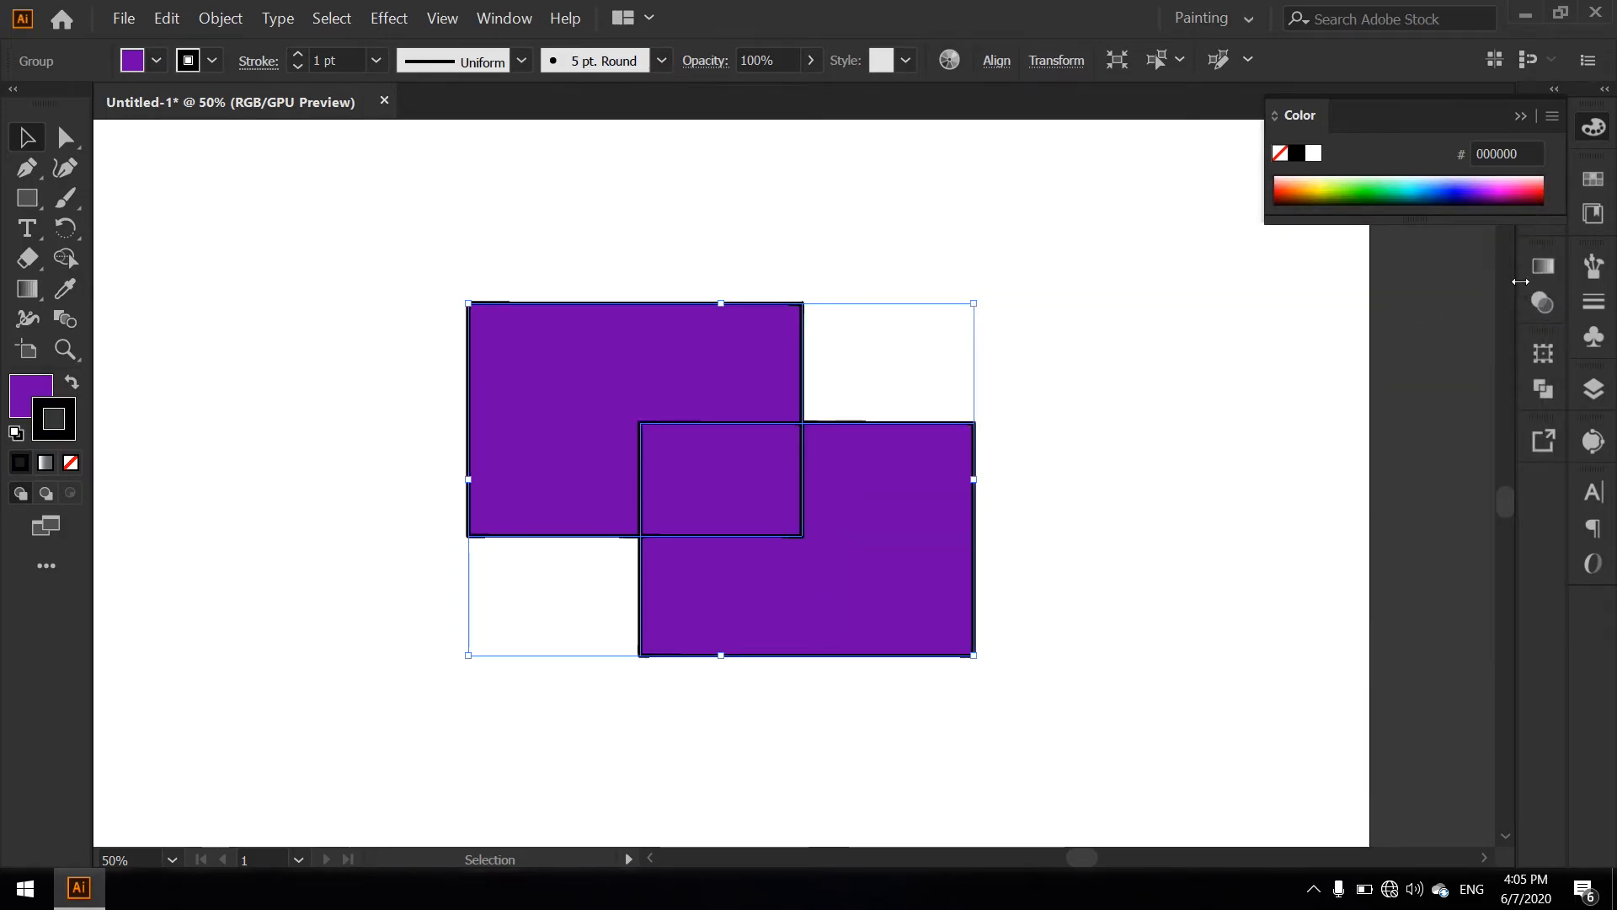
Try the Touch Calligraphic and 15 pt. Round brushes on the group's stroke, and return it to Basic
left_click(1595, 266)
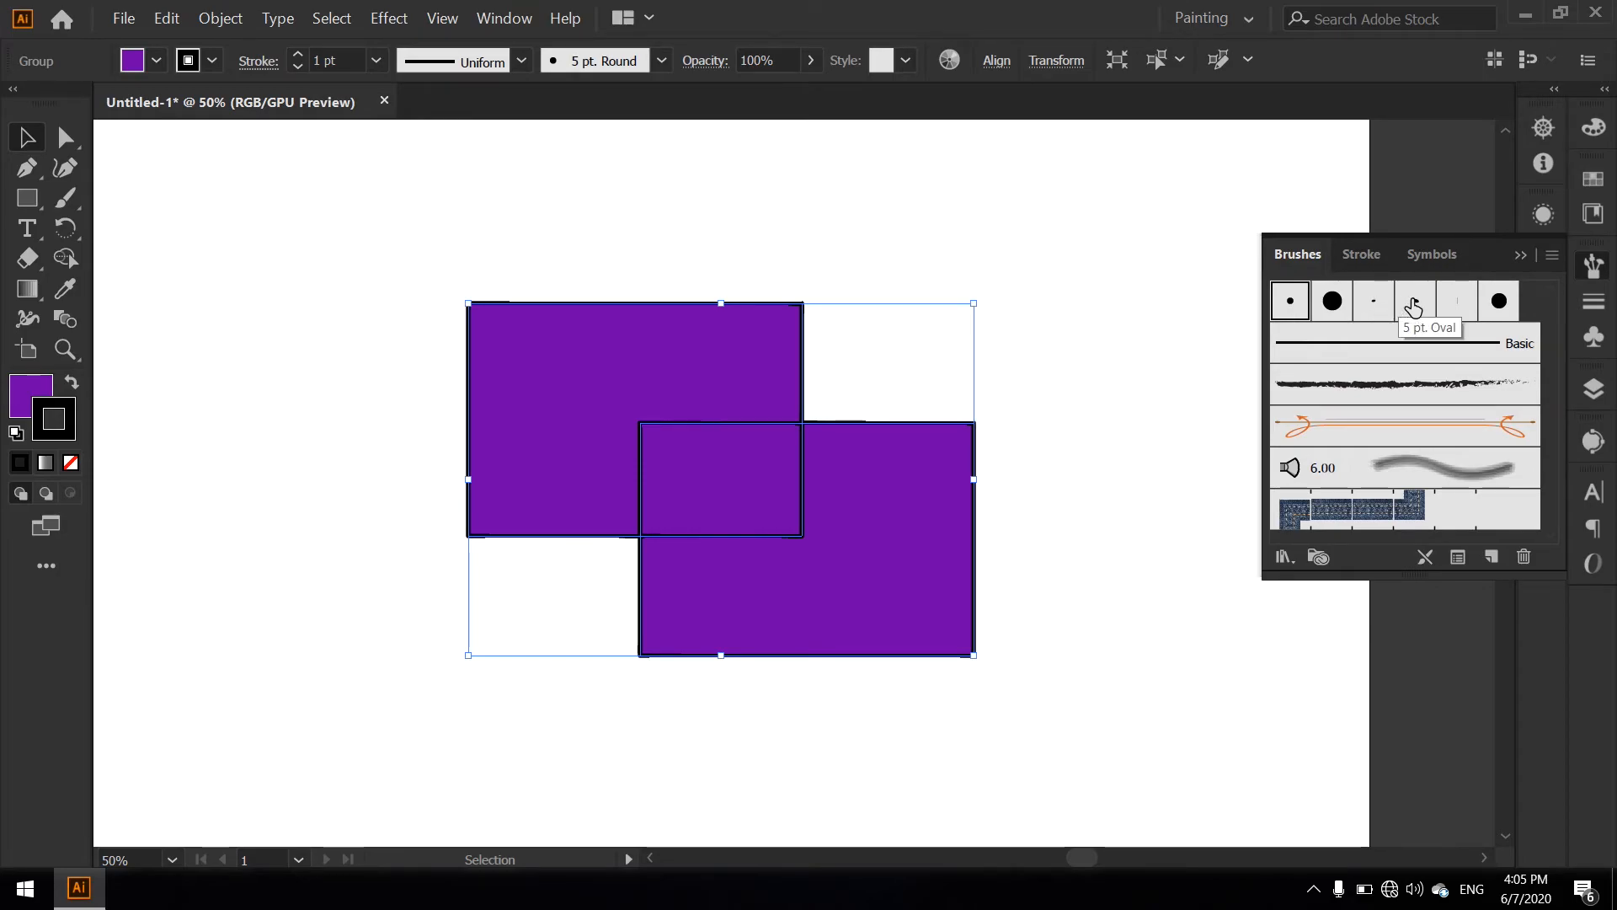
left_click(1499, 302)
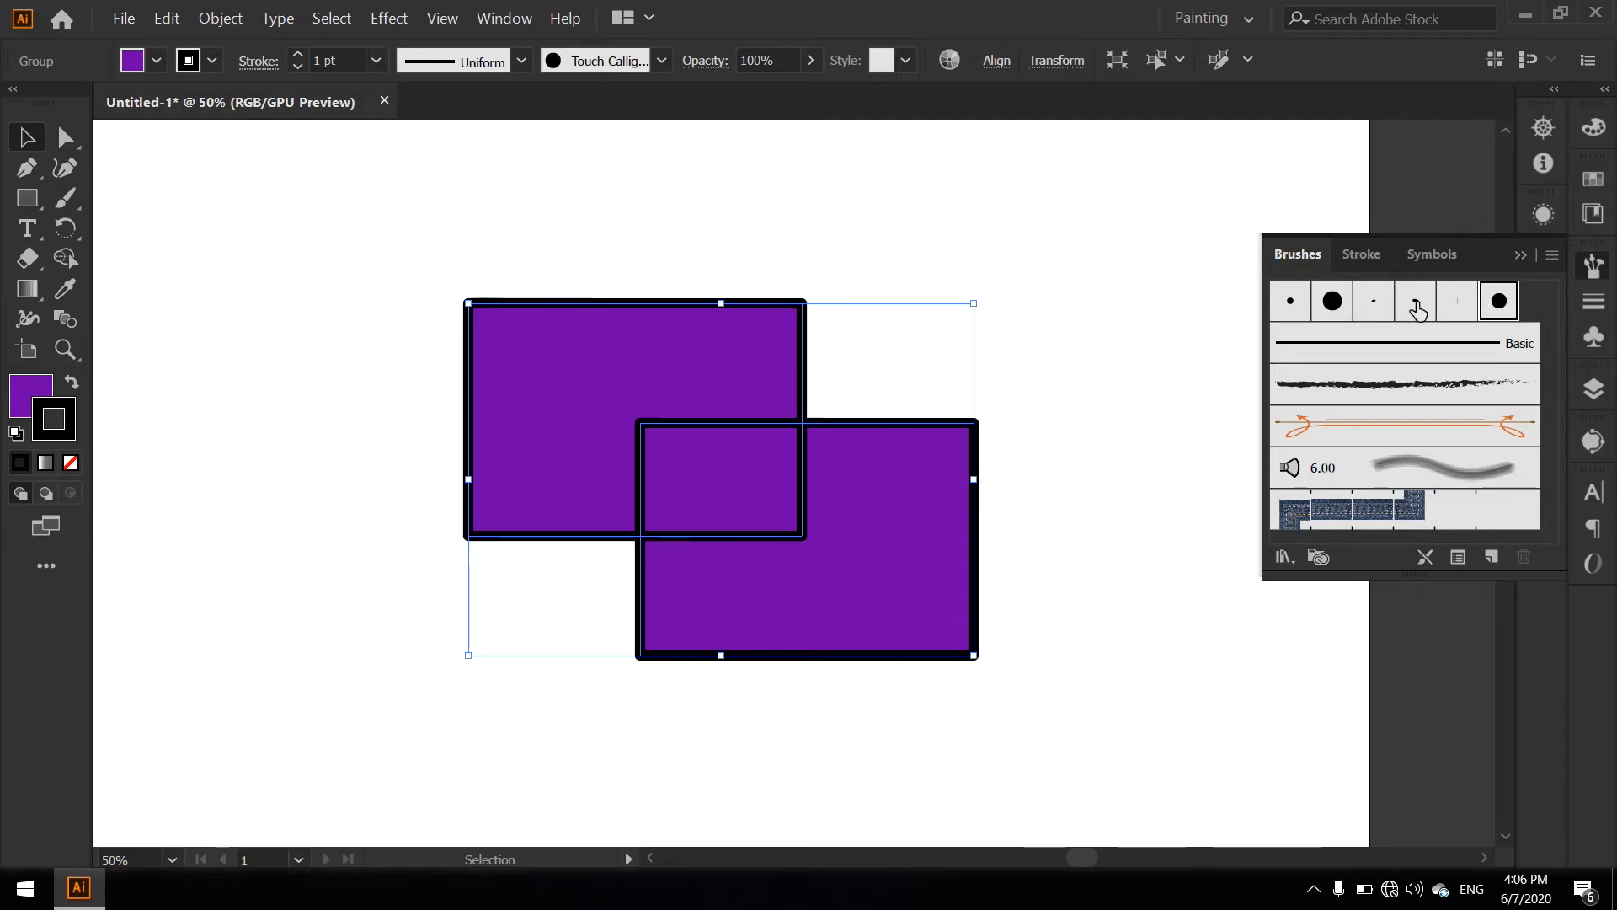
left_click(1365, 347)
left_click(1499, 302)
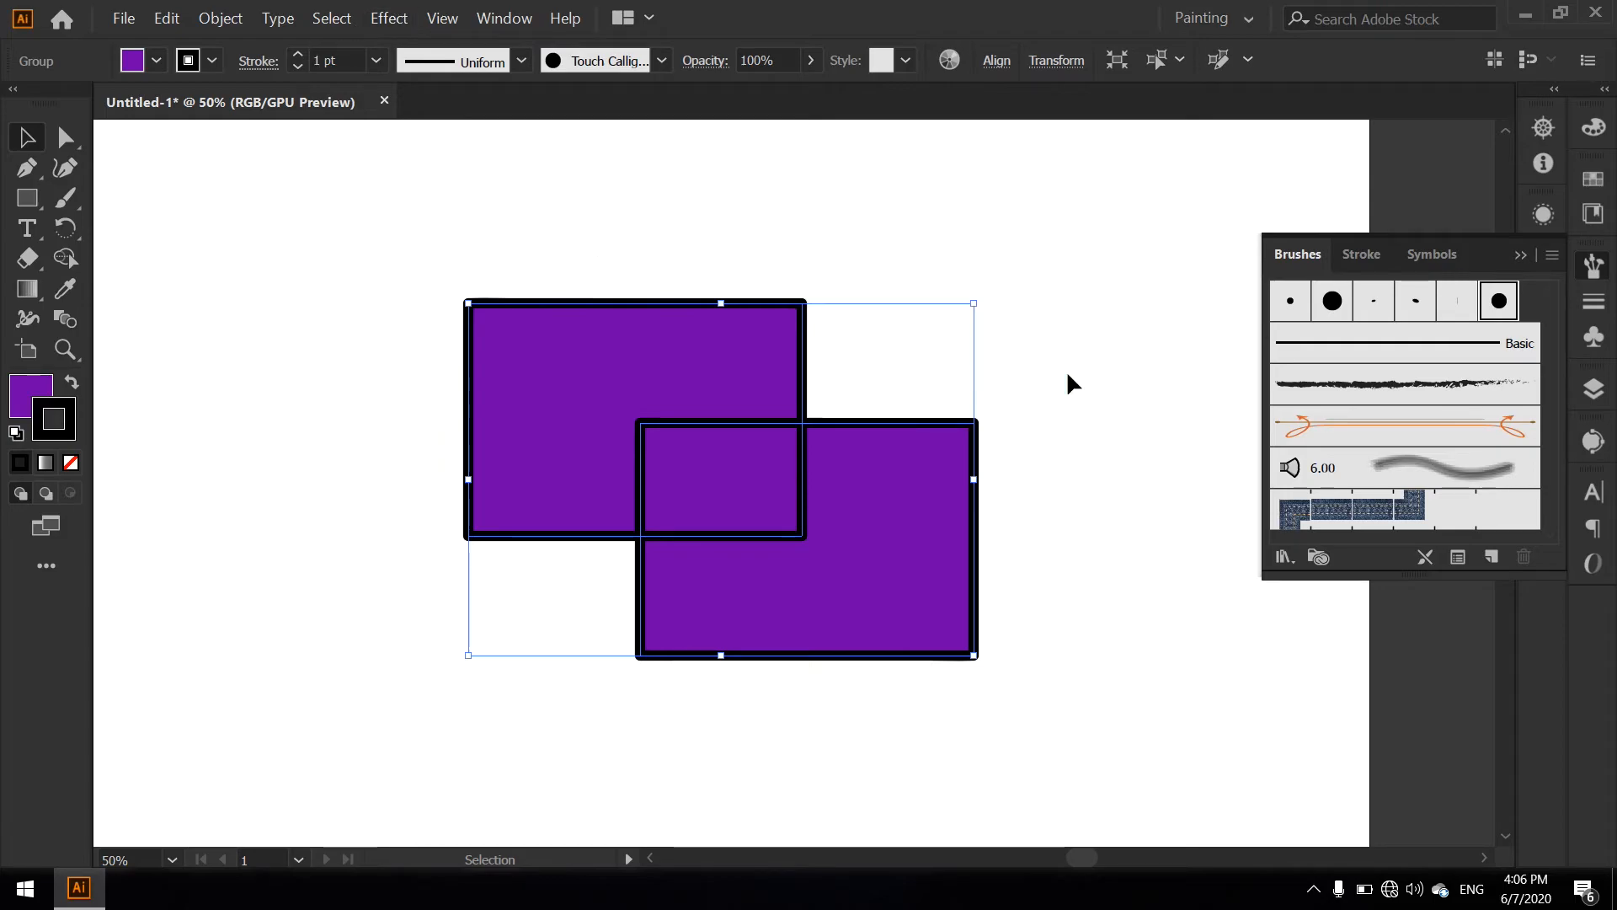
left_click(1338, 319)
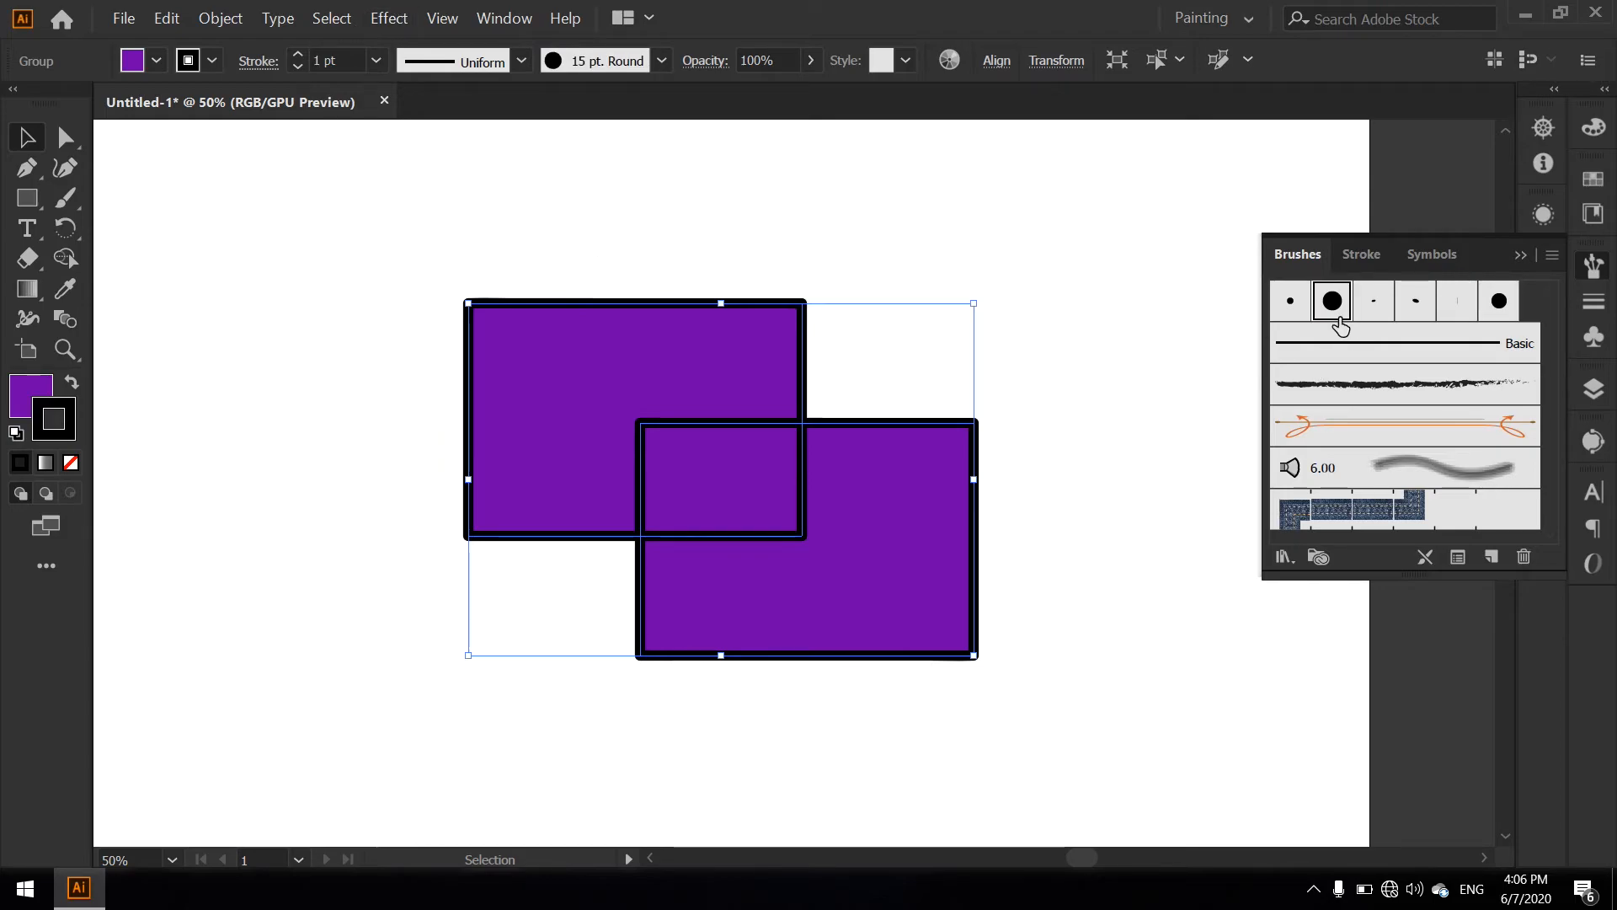
left_click(1396, 402)
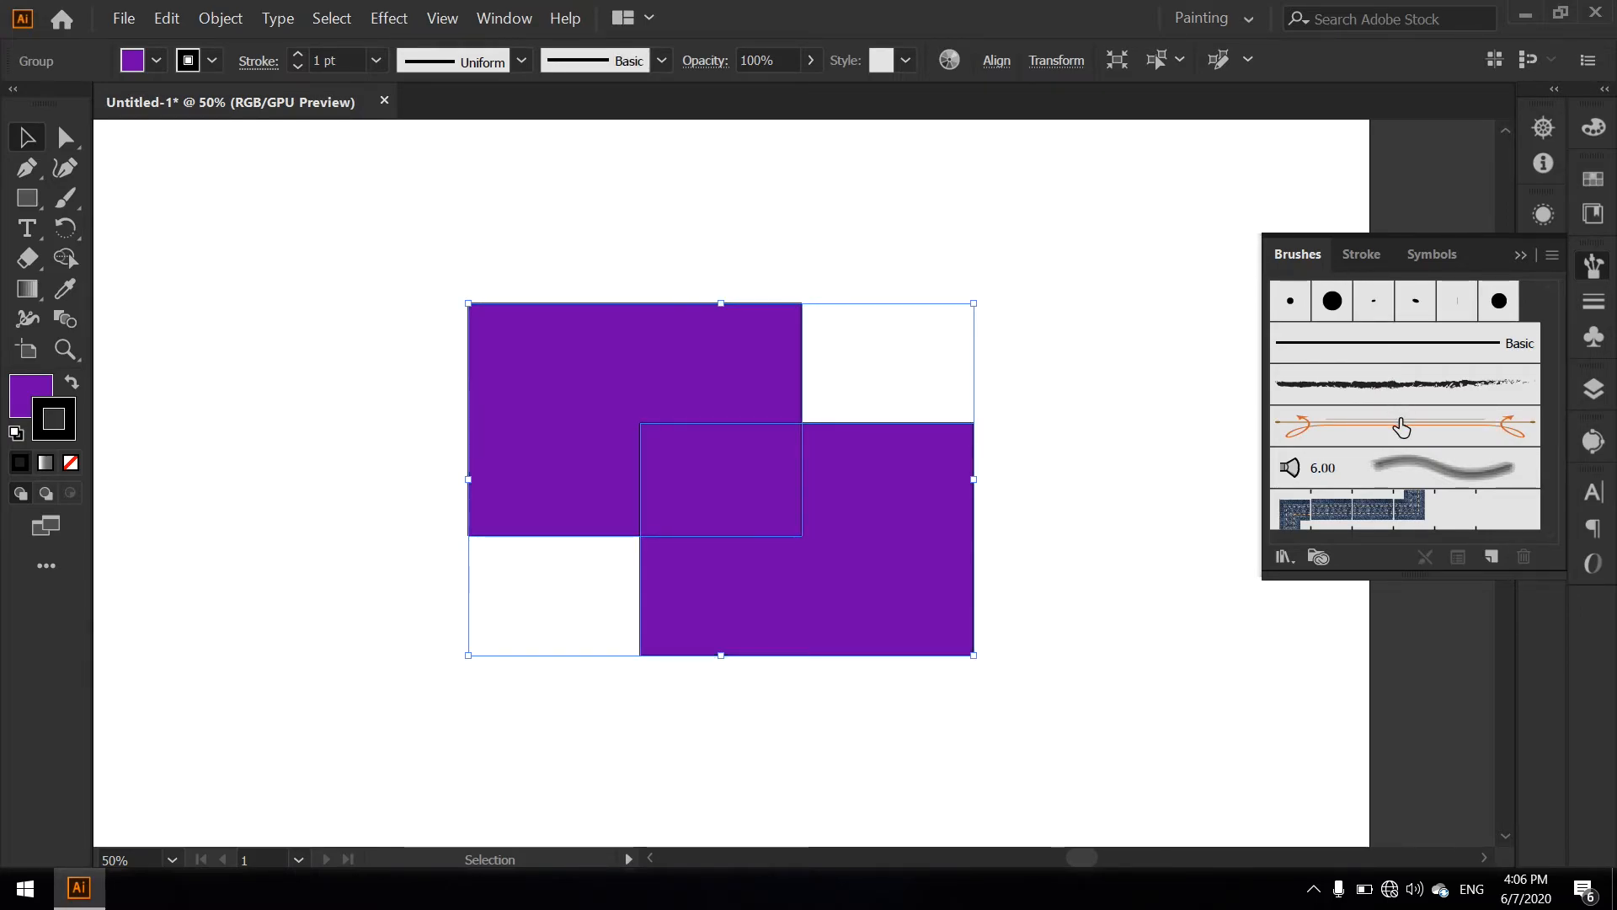
Try the rough charcoal-like, denim pattern and Mop brushes on the group's outline, and settle on the Basic brush
left_click(1401, 437)
left_click(1433, 394)
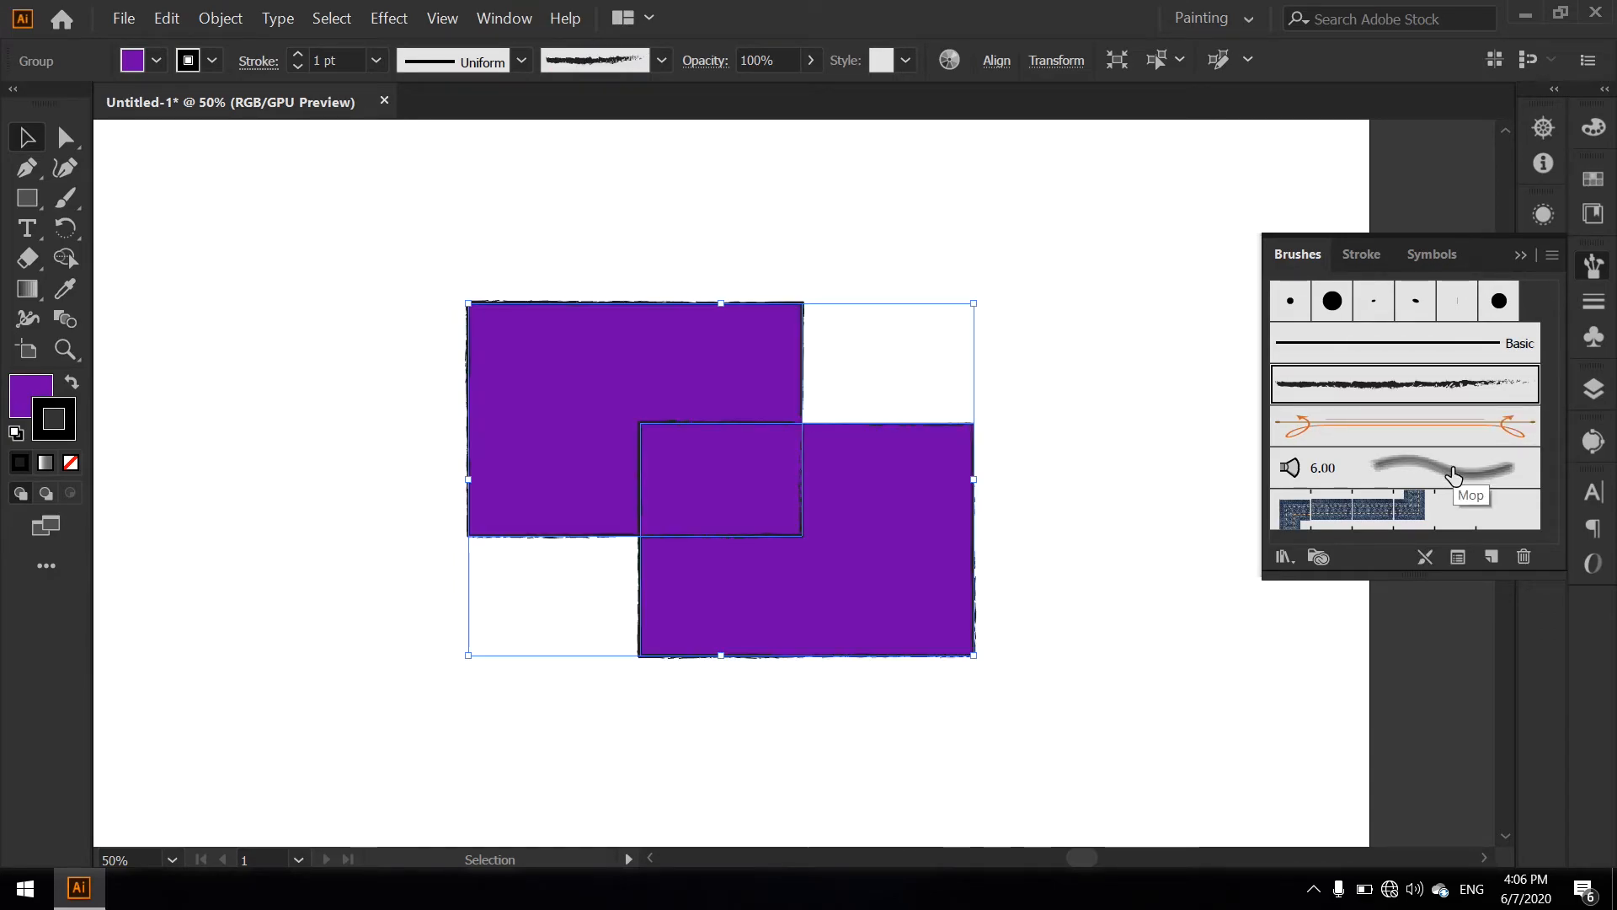
left_click(1411, 507)
left_click(1438, 475)
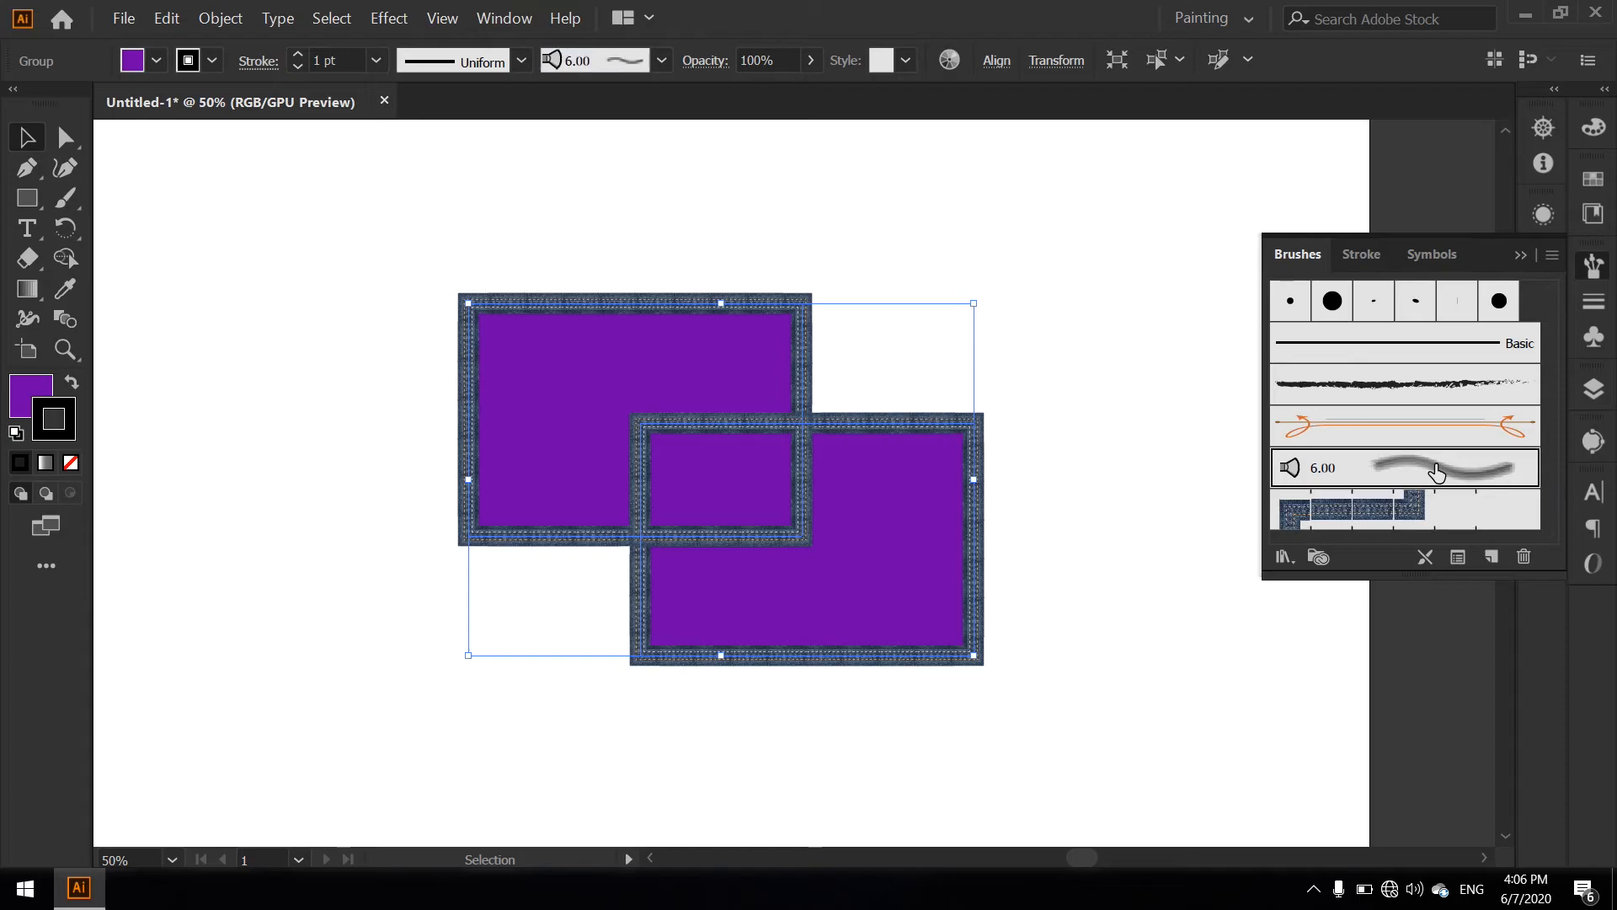
left_click(1422, 402)
left_click(1414, 353)
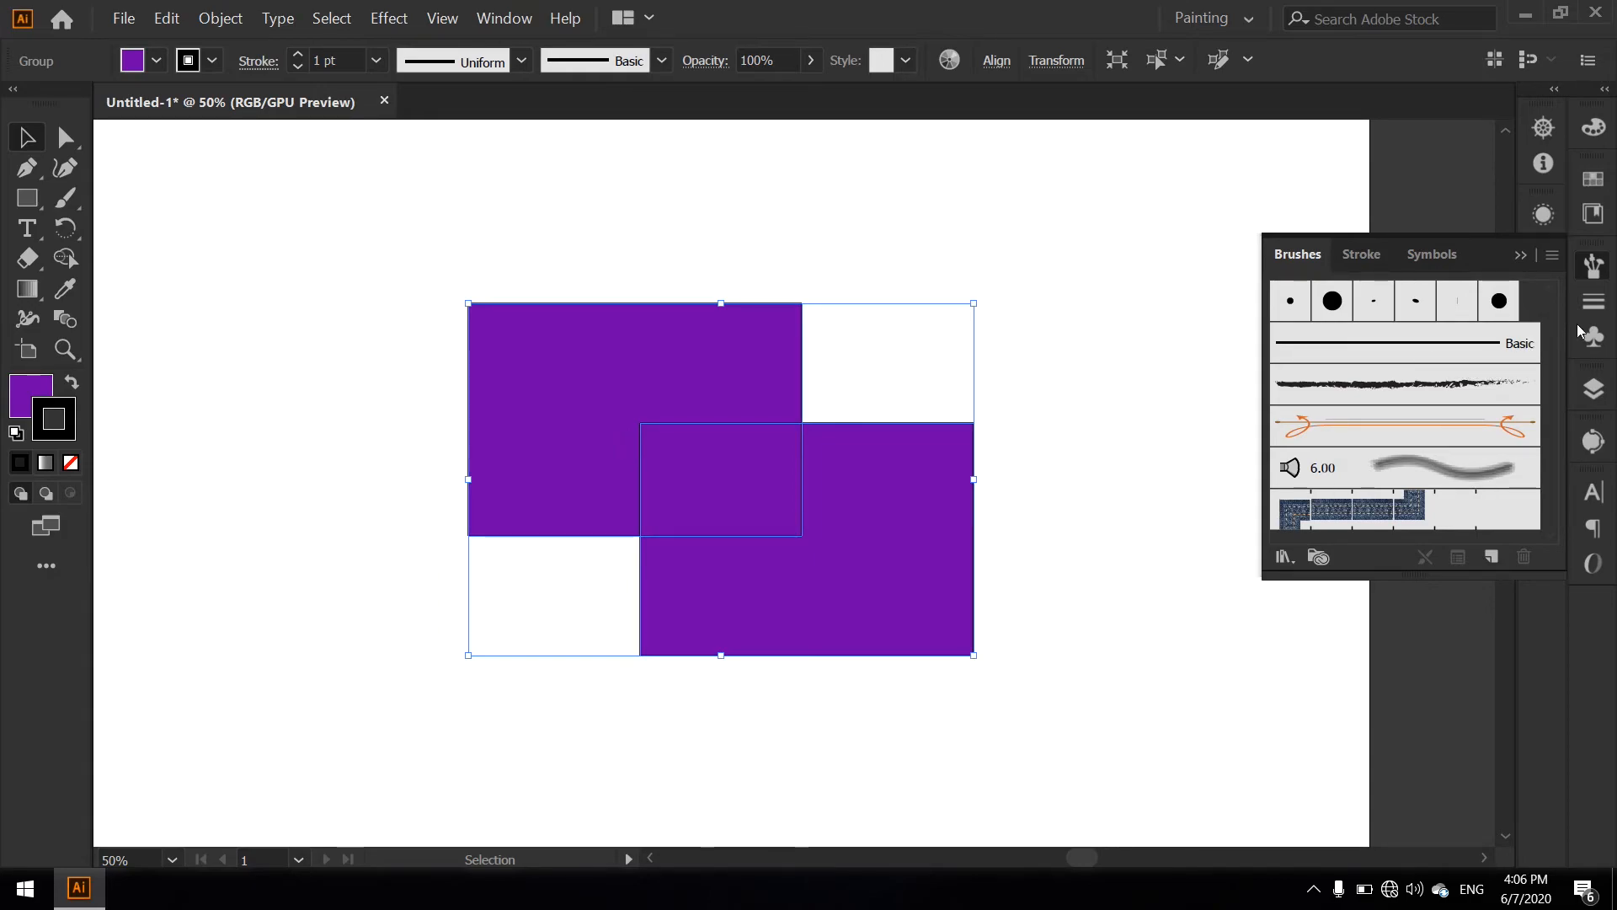
Set the group's stroke weight to 14 pt and give it a round cap and round join
left_click(1382, 255)
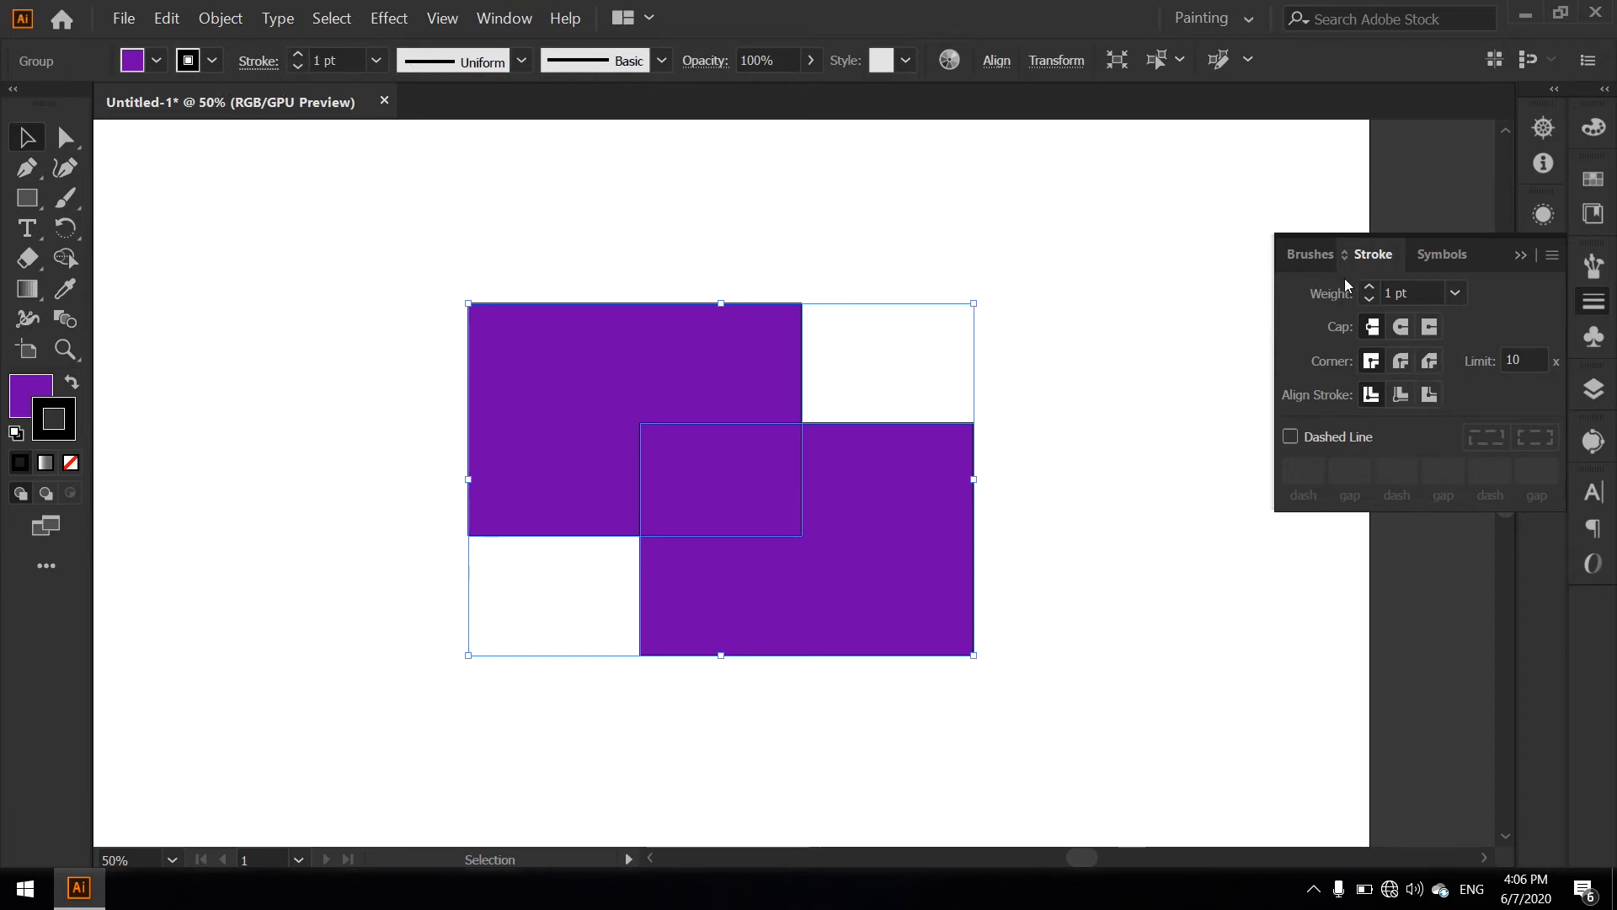
left_click(1371, 287)
left_click(1378, 287)
left_click(1378, 288)
left_click(1378, 287)
left_click(1378, 287)
left_click(1378, 287)
left_click(1378, 287)
left_click(1378, 287)
left_click(1370, 287)
left_click(1370, 288)
left_click(1369, 287)
left_click(1370, 287)
left_click(1370, 287)
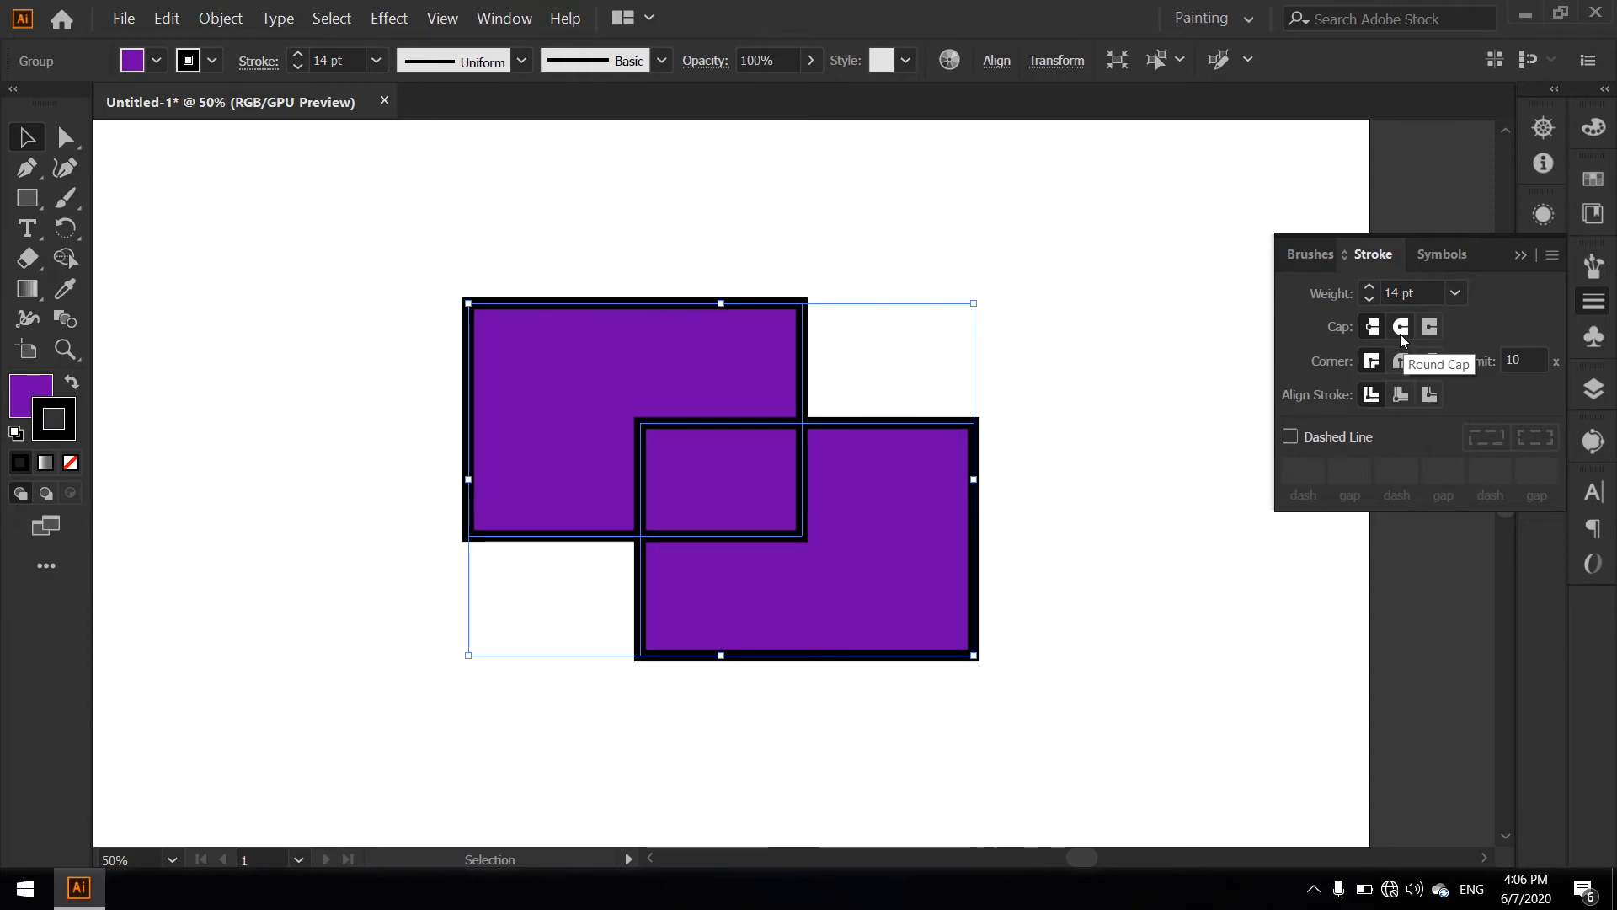
left_click(1400, 333)
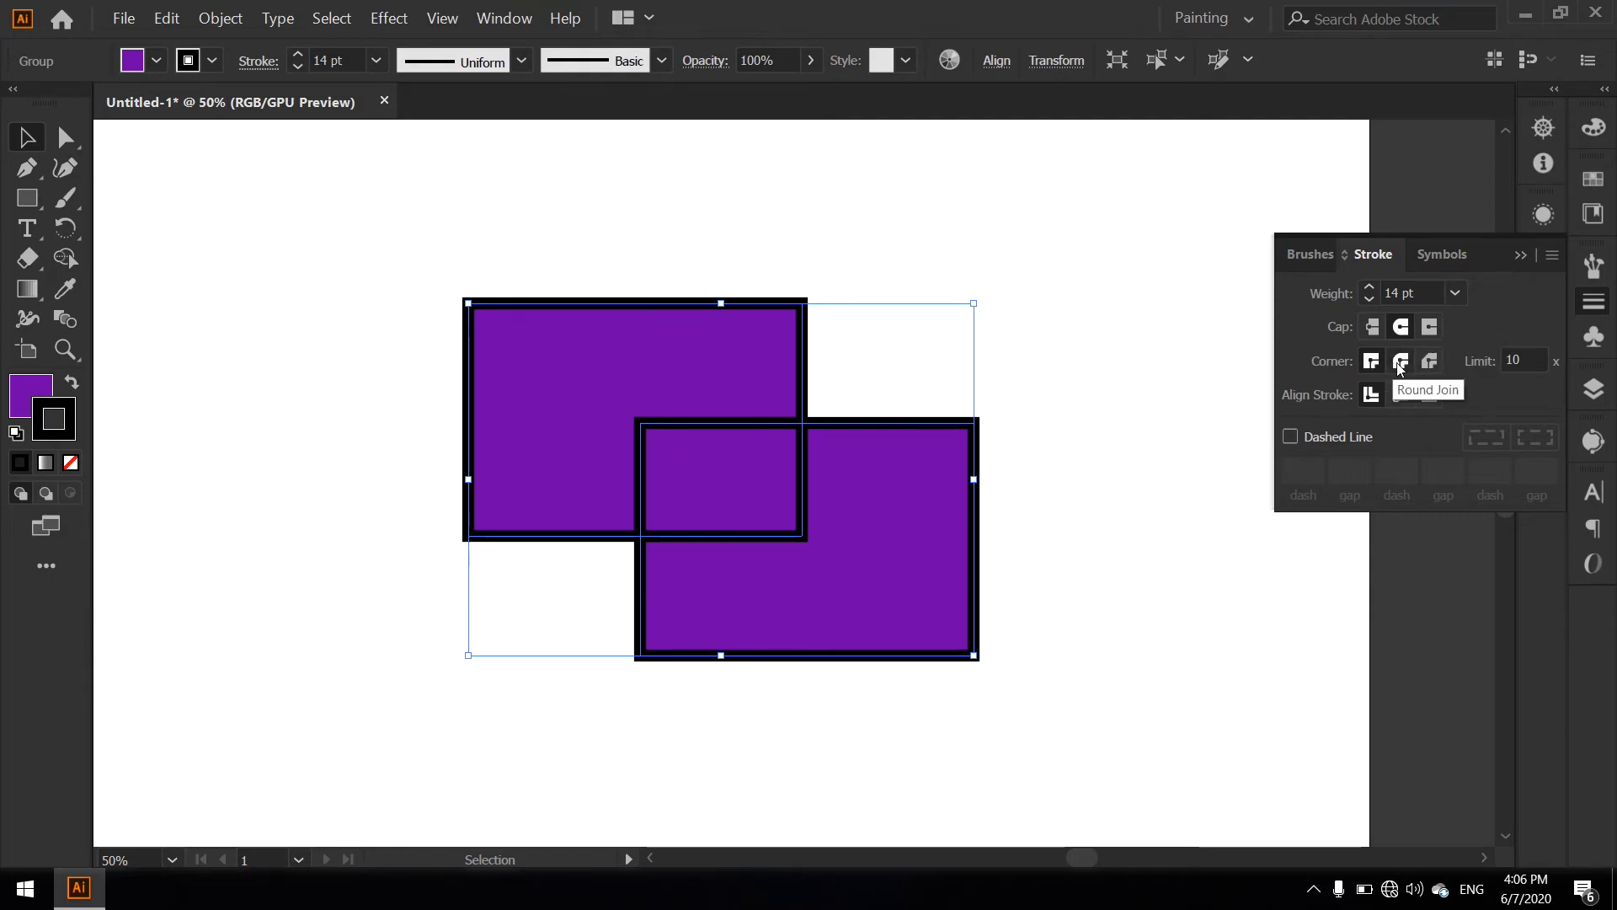
left_click(1402, 361)
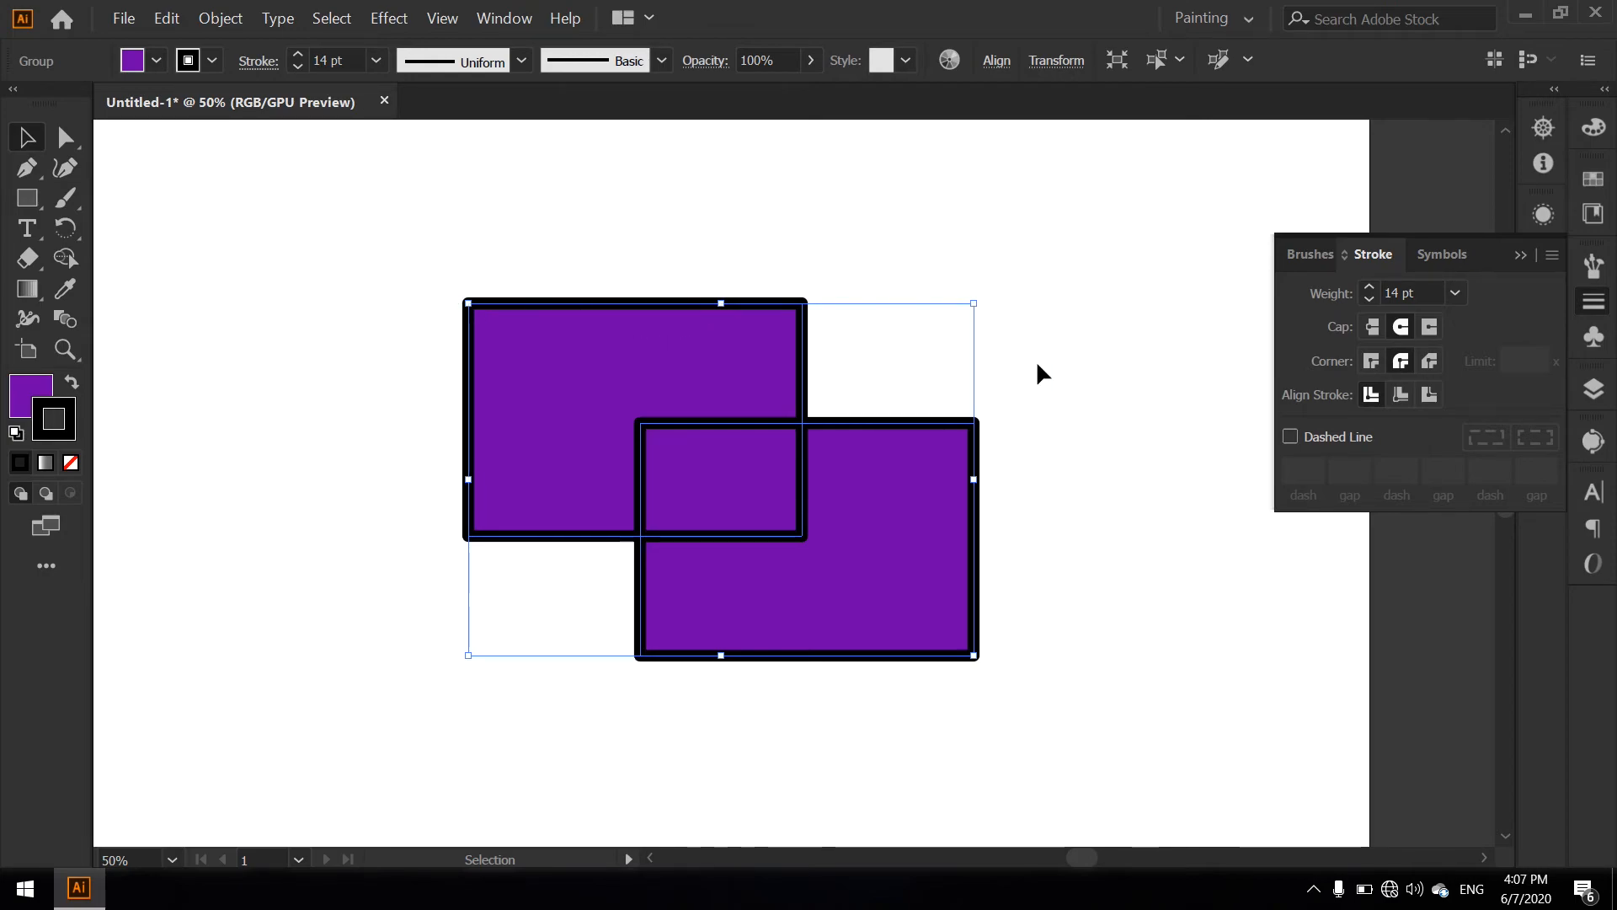
Compare aligning the group's stroke to the inside and outside of the path, and return it to centre alignment
left_click(1429, 395)
left_click(1405, 390)
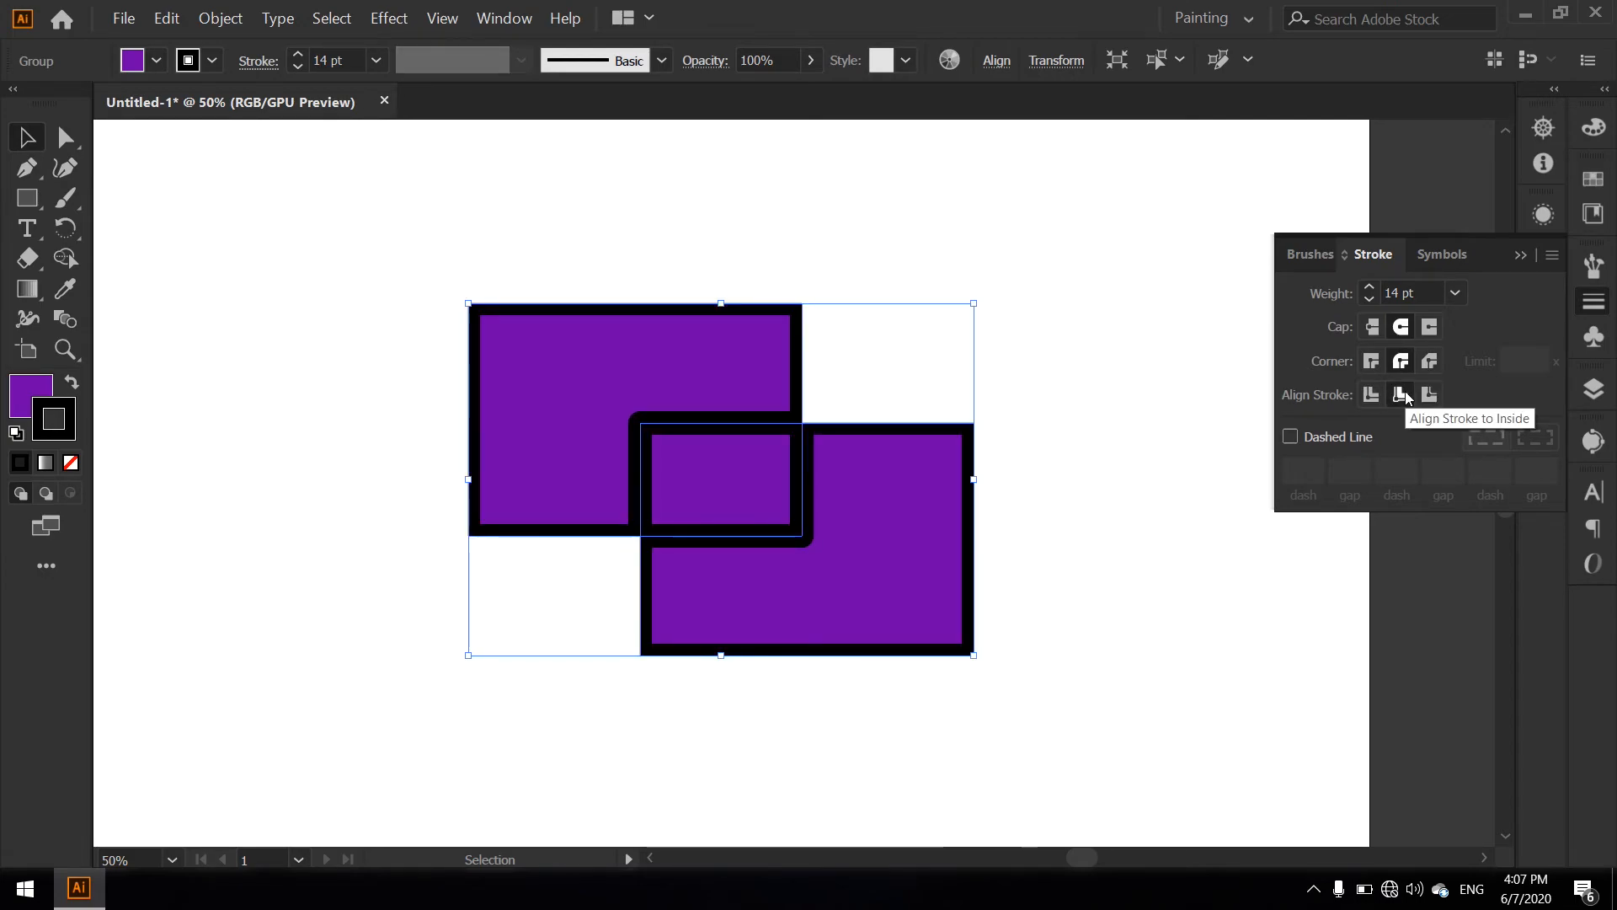
left_click(1378, 393)
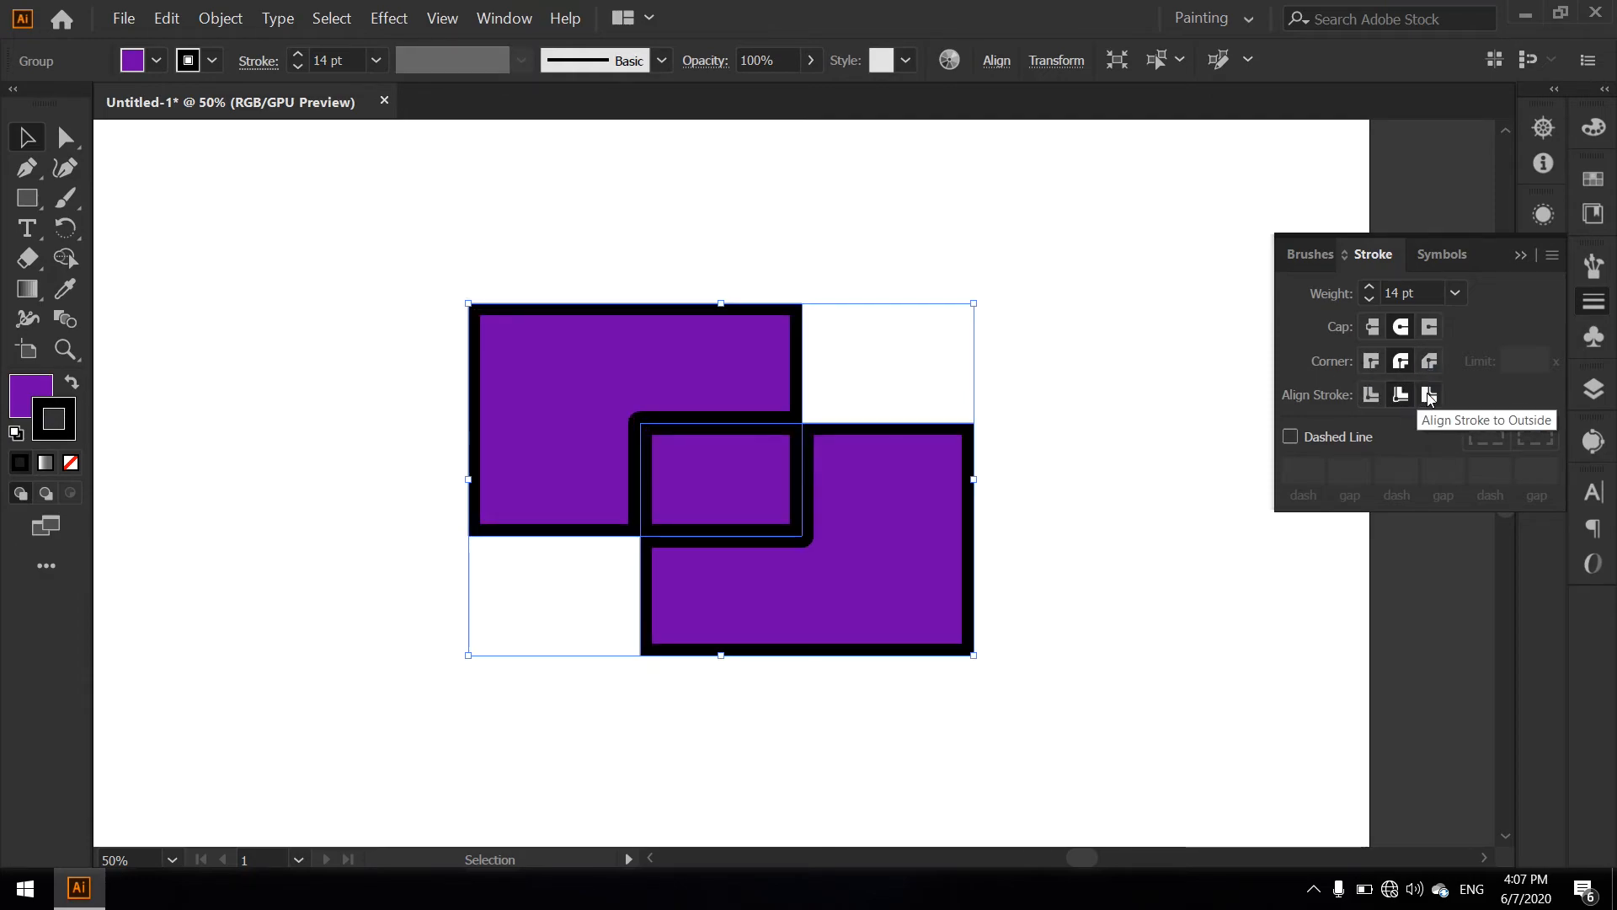
left_click(1430, 396)
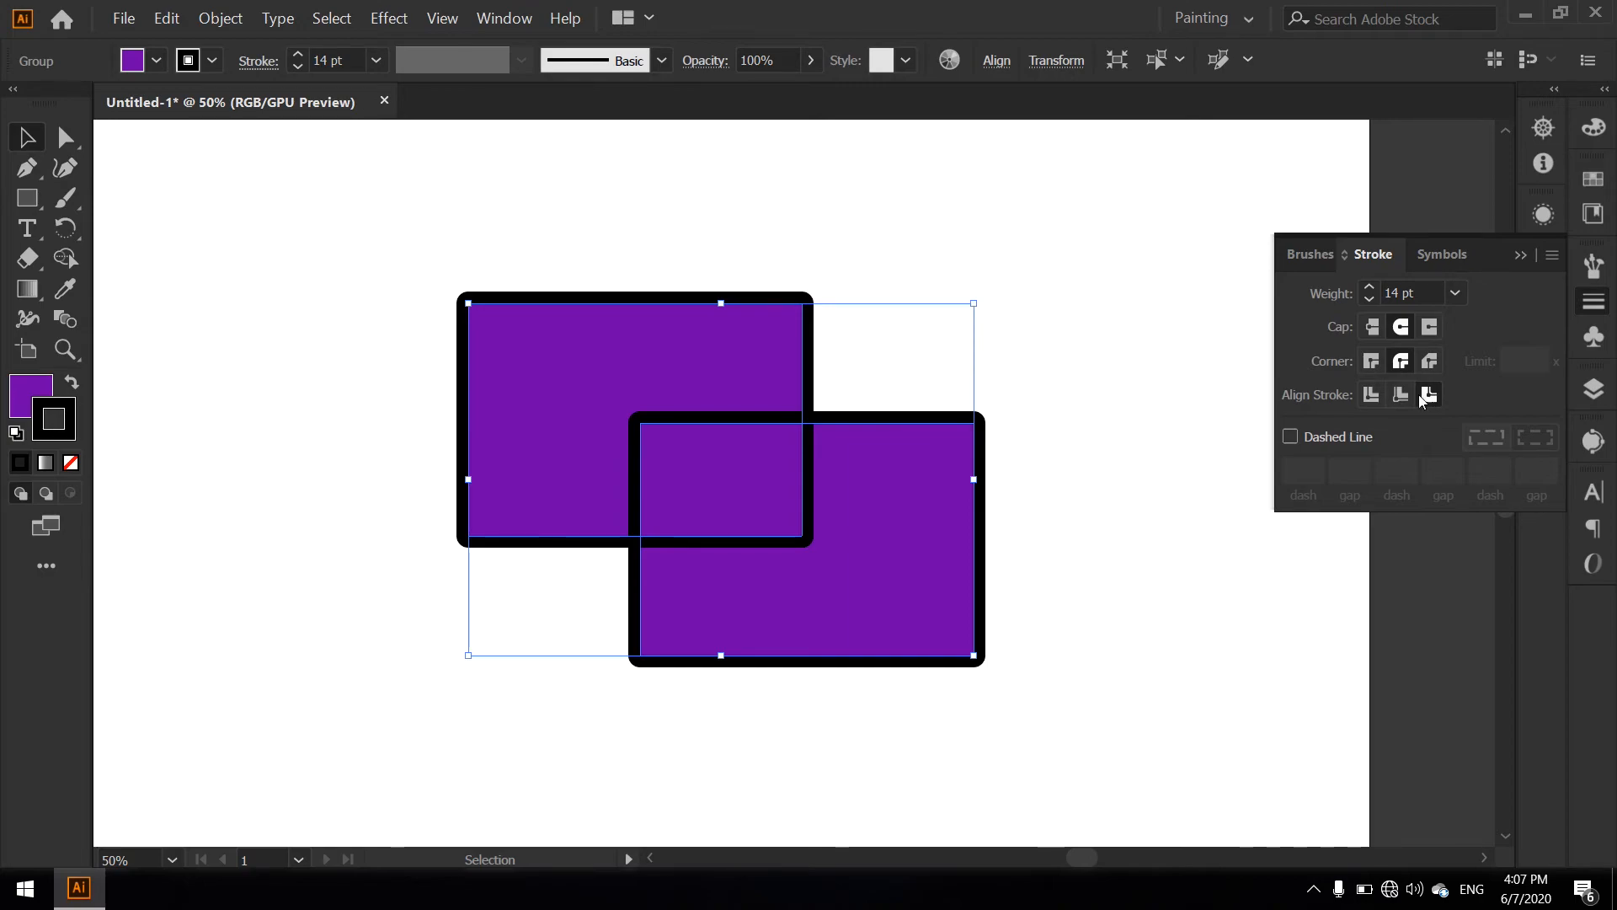
left_click(1371, 395)
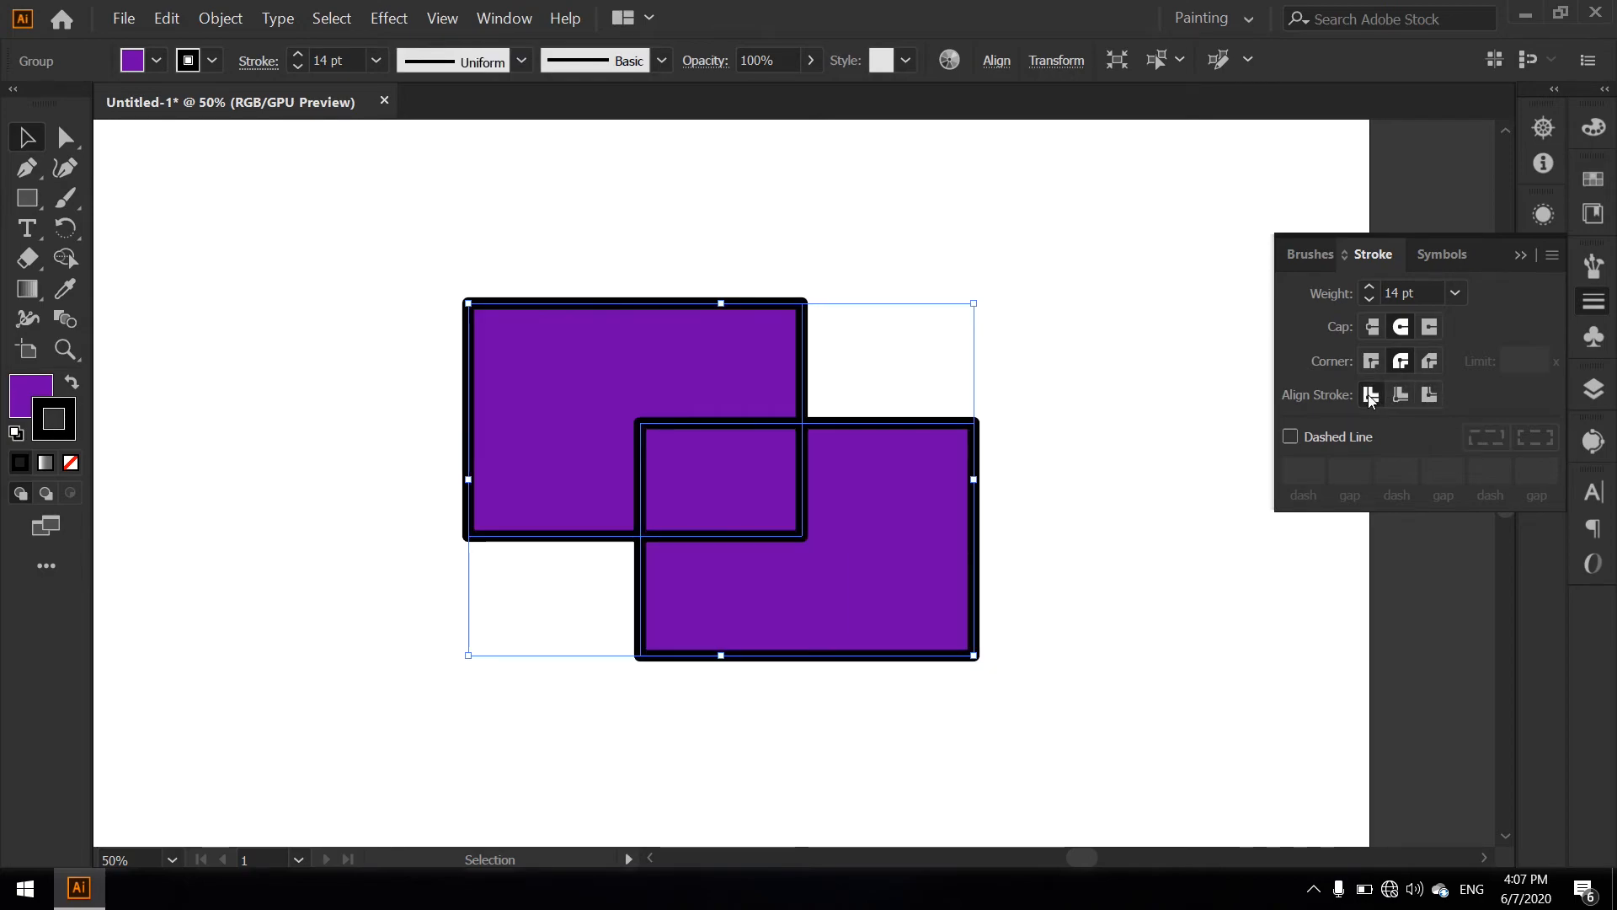
Try a dashed line with 12 pt dashes and both dash alignments on the group's stroke, and restore the solid line
left_click(1291, 436)
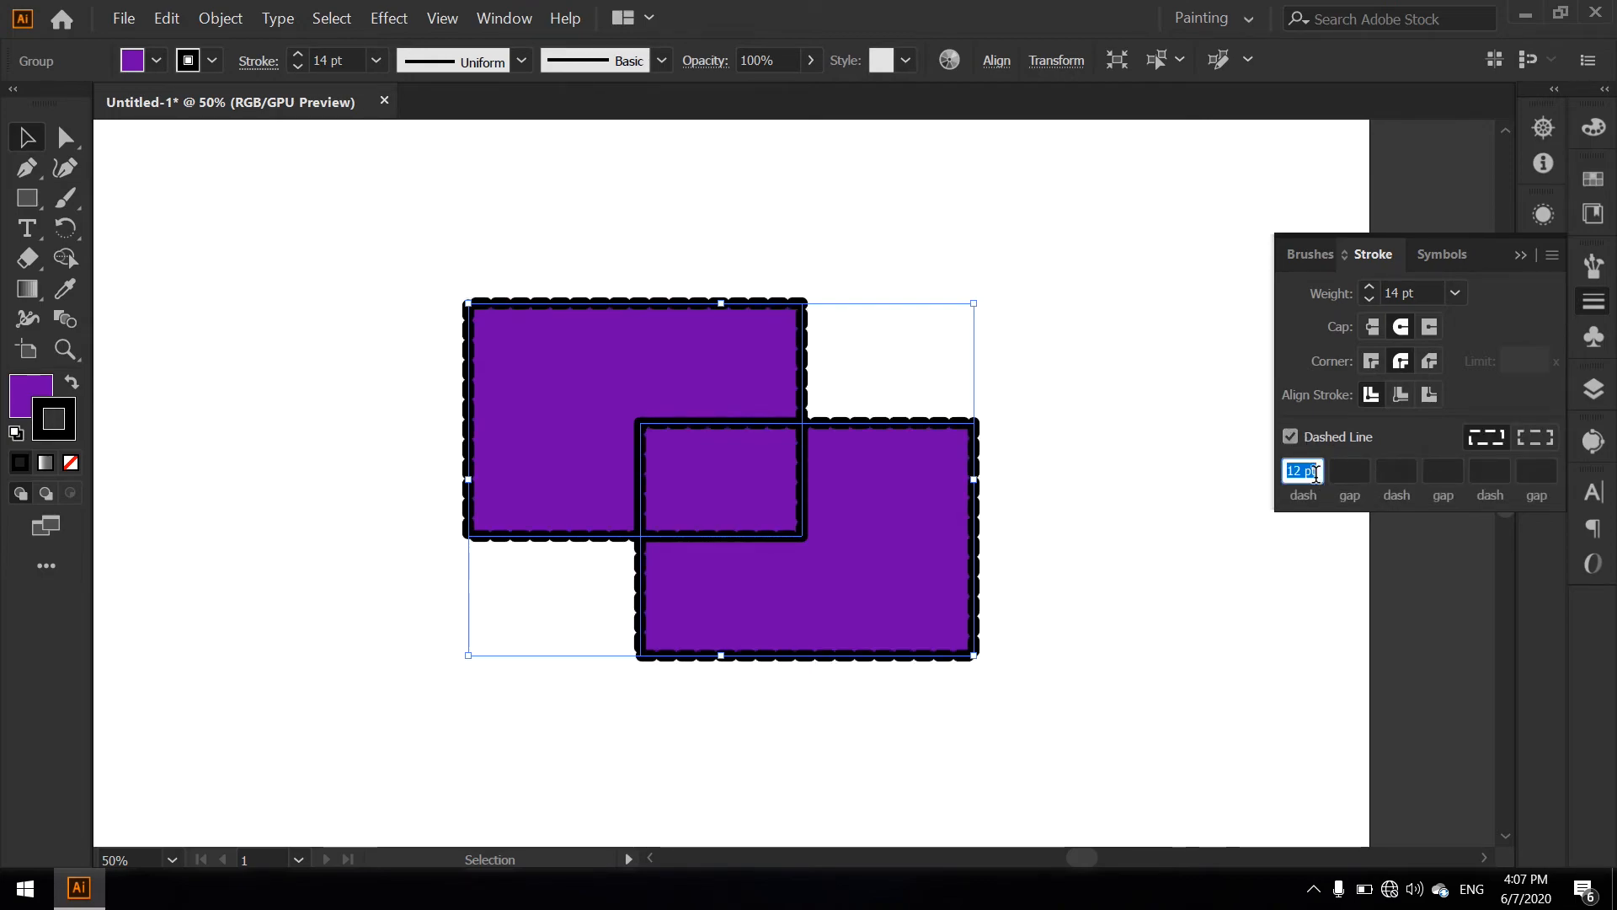
left_click(1521, 443)
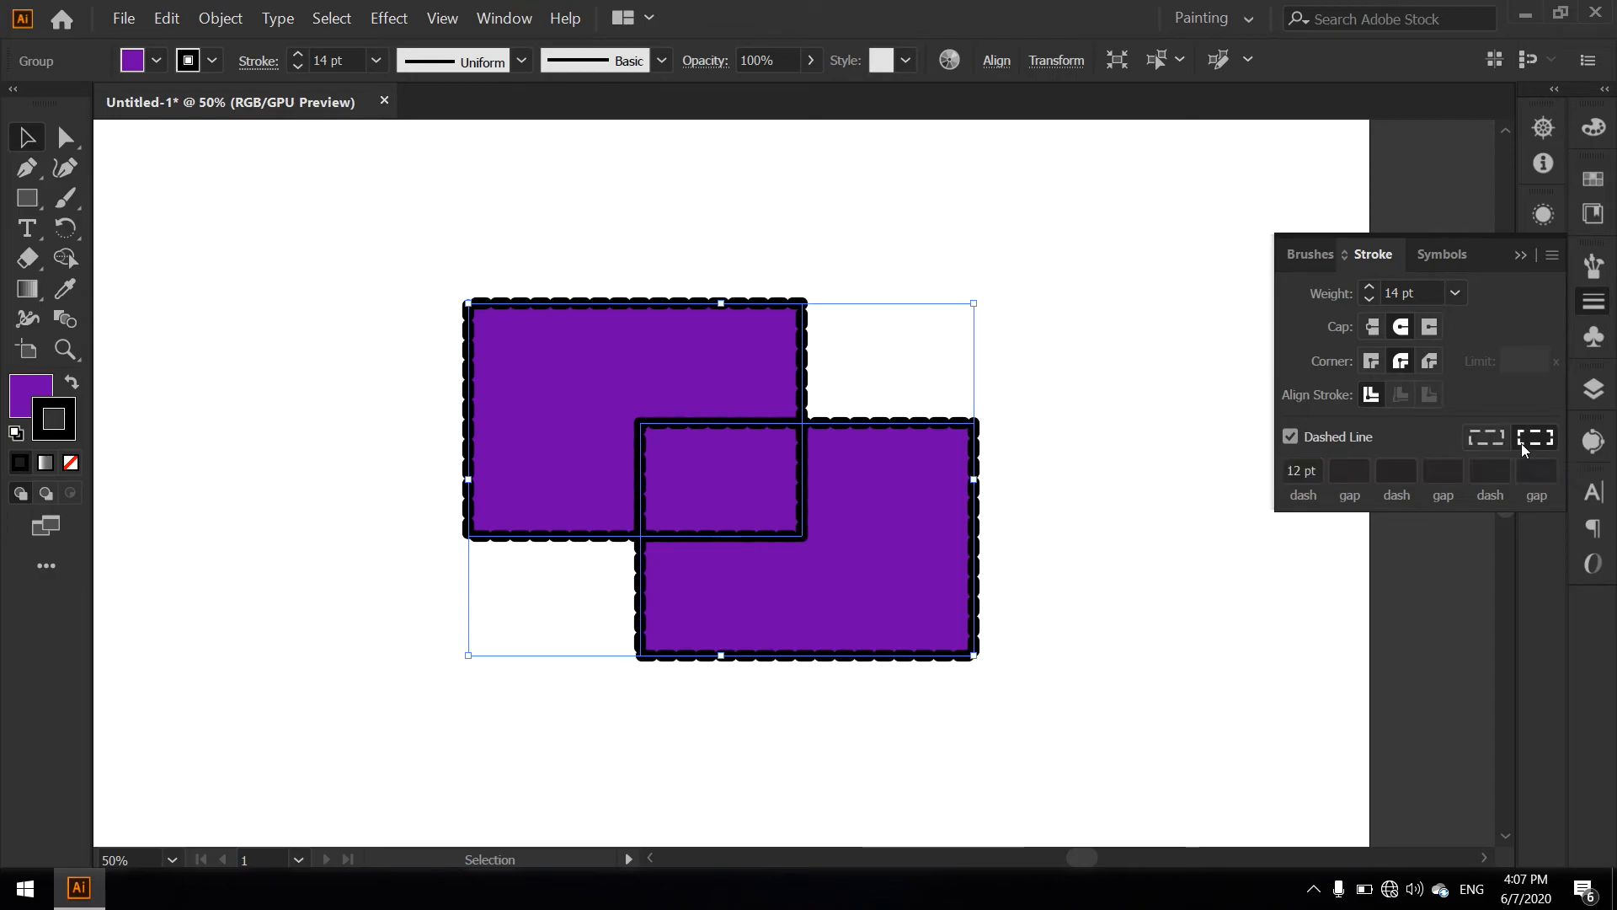
left_click(1479, 440)
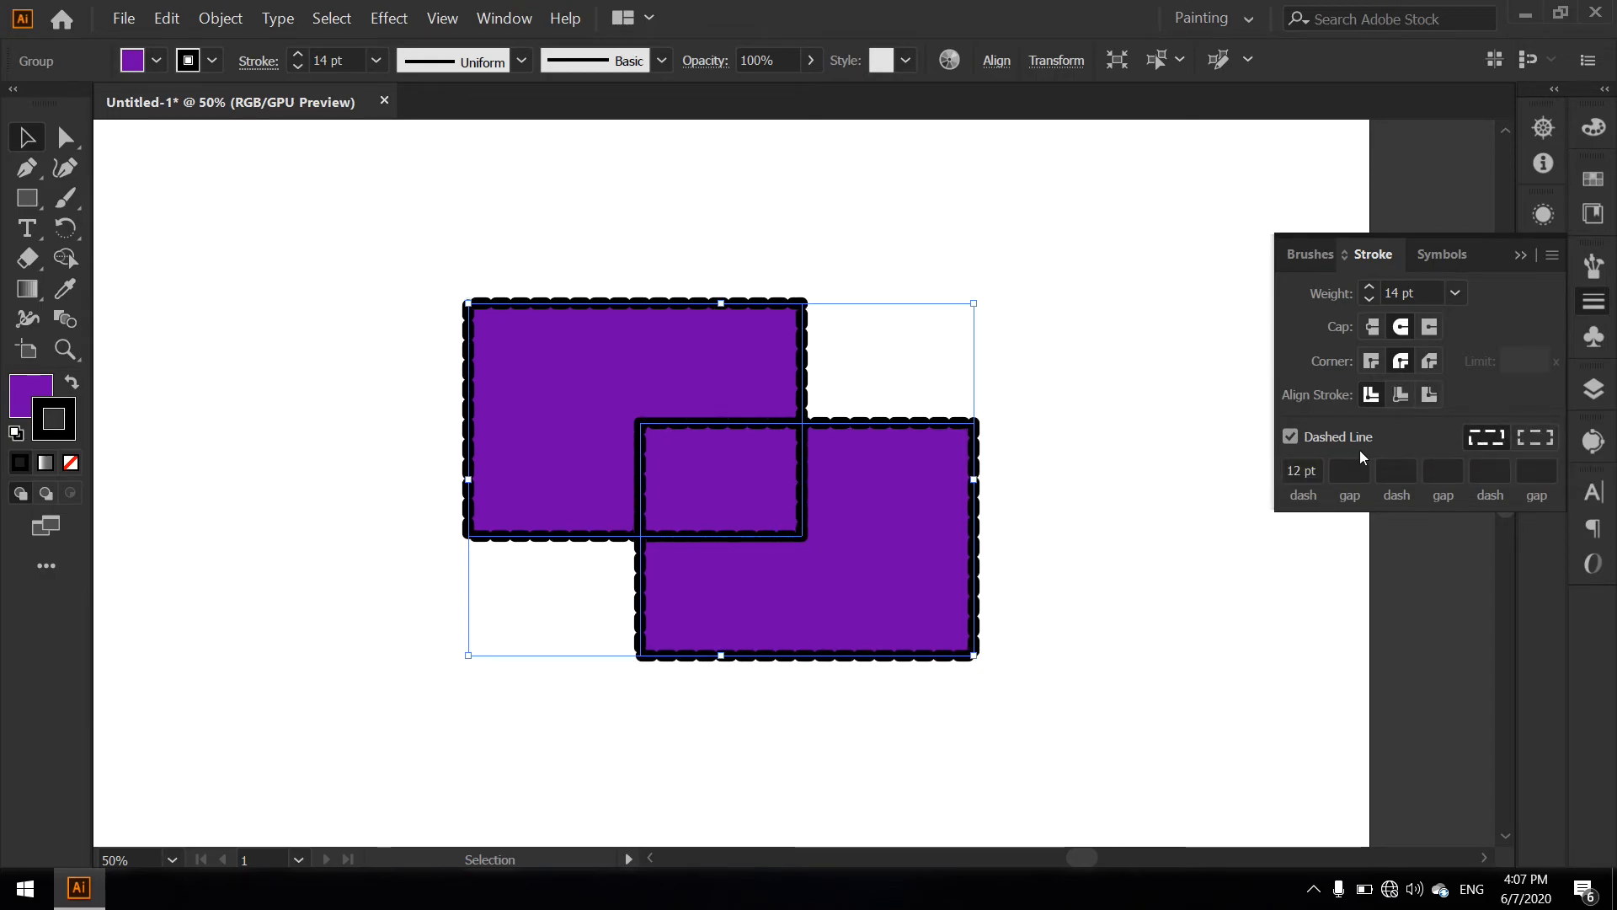
left_click(1291, 436)
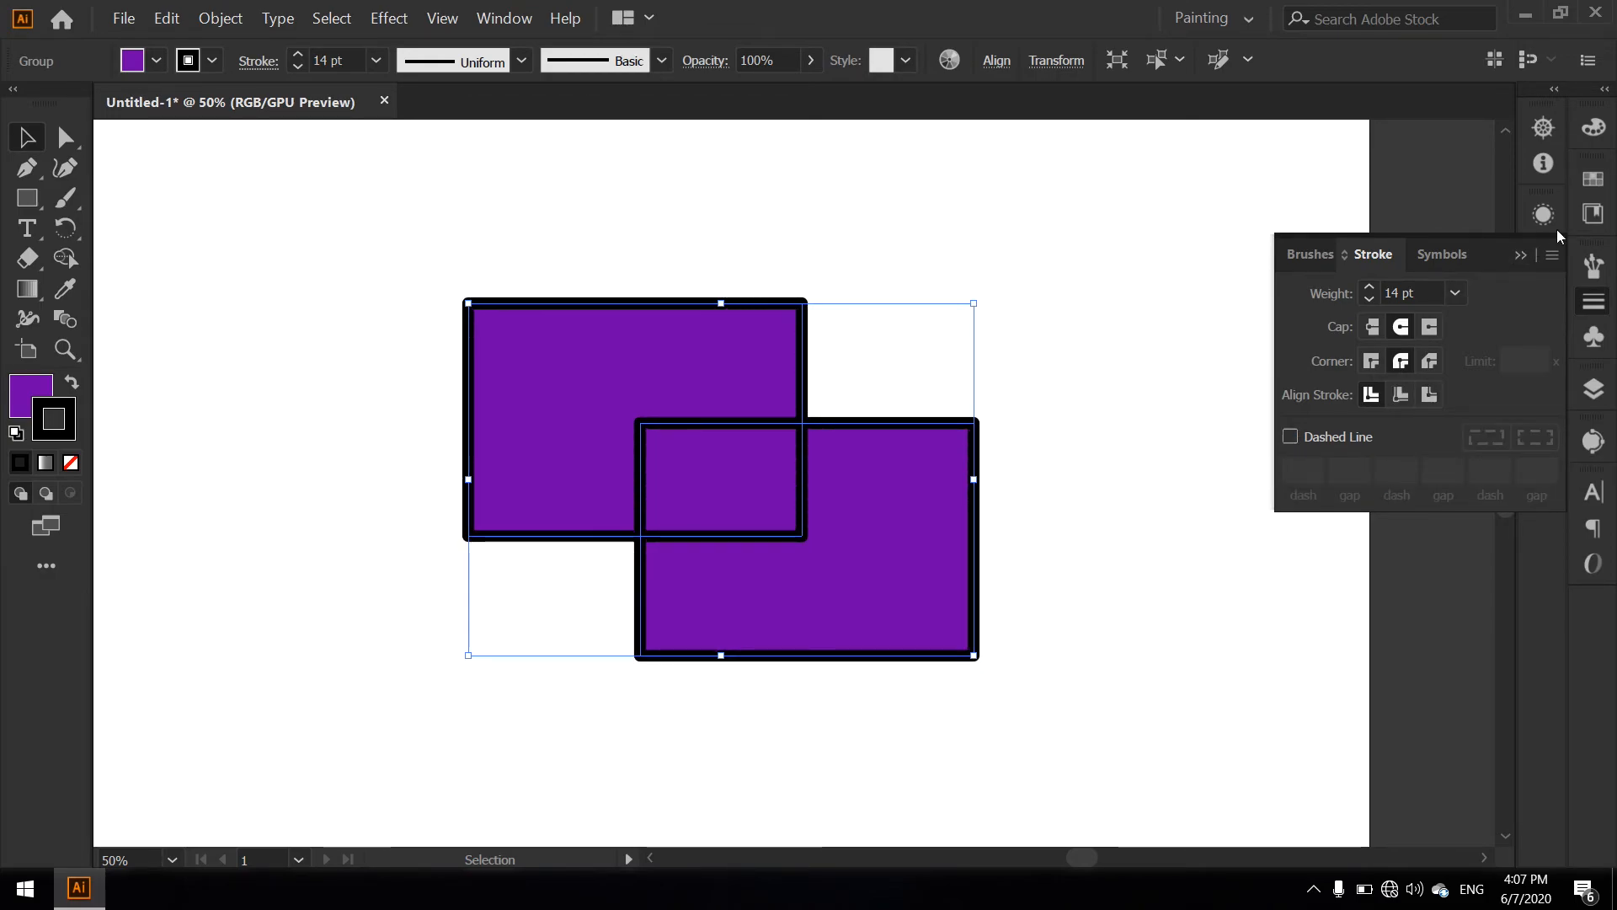
left_click(1523, 254)
Place instances of the Process Rectangle and Vector Grime symbols on the artboard beside the rectangles, and deselect them
left_click(1593, 333)
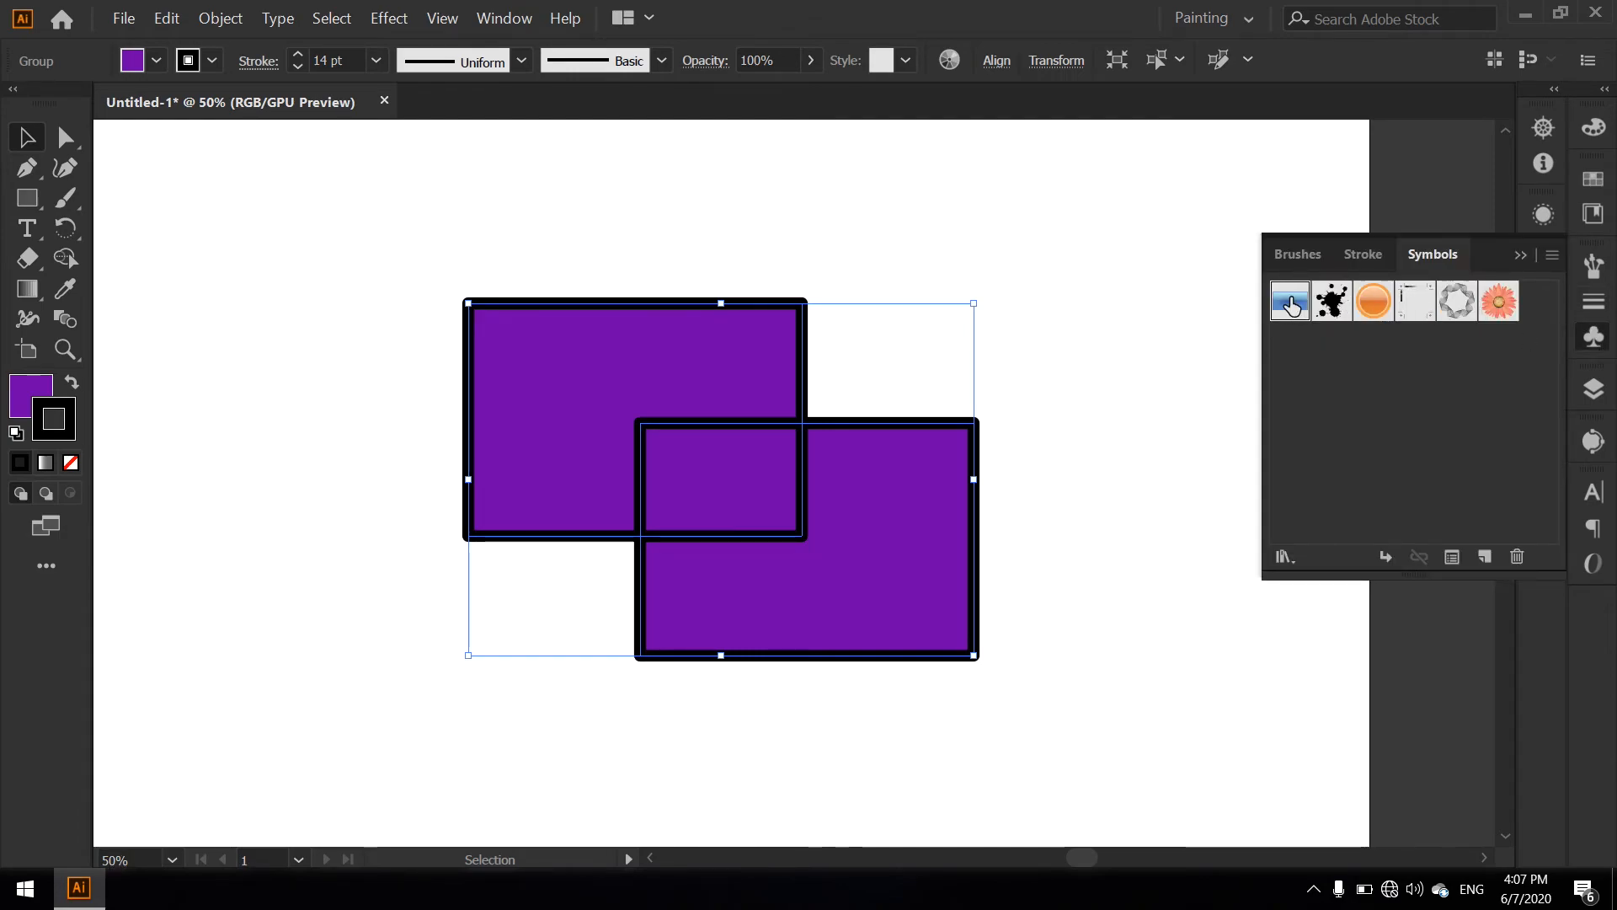
left_click_drag(1289, 310, 1126, 428)
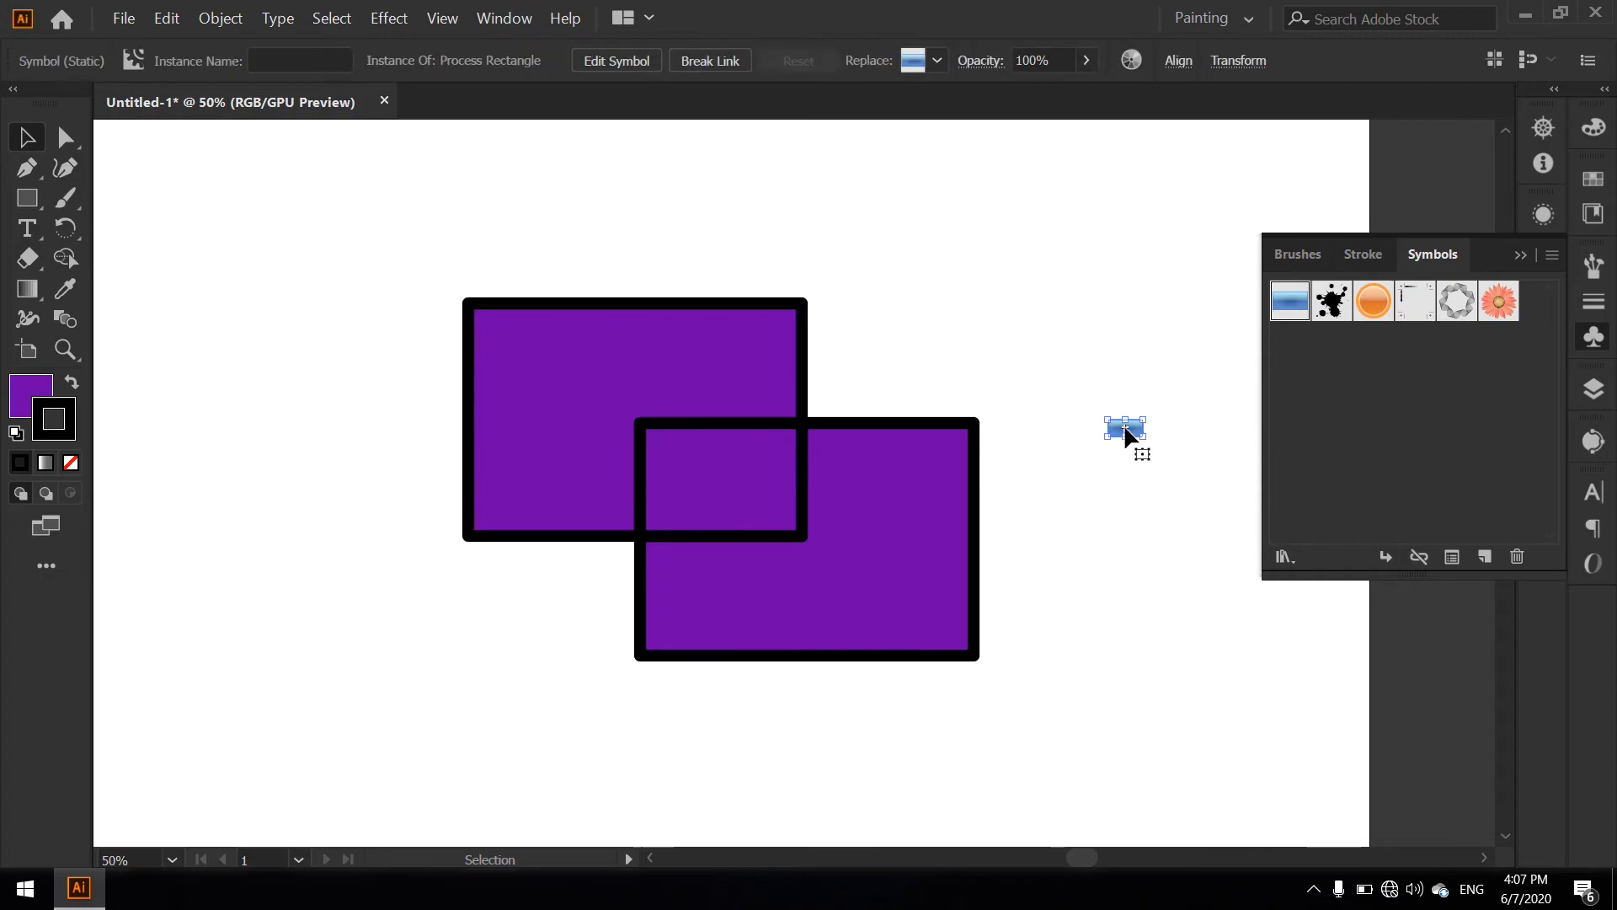
left_click(1345, 308)
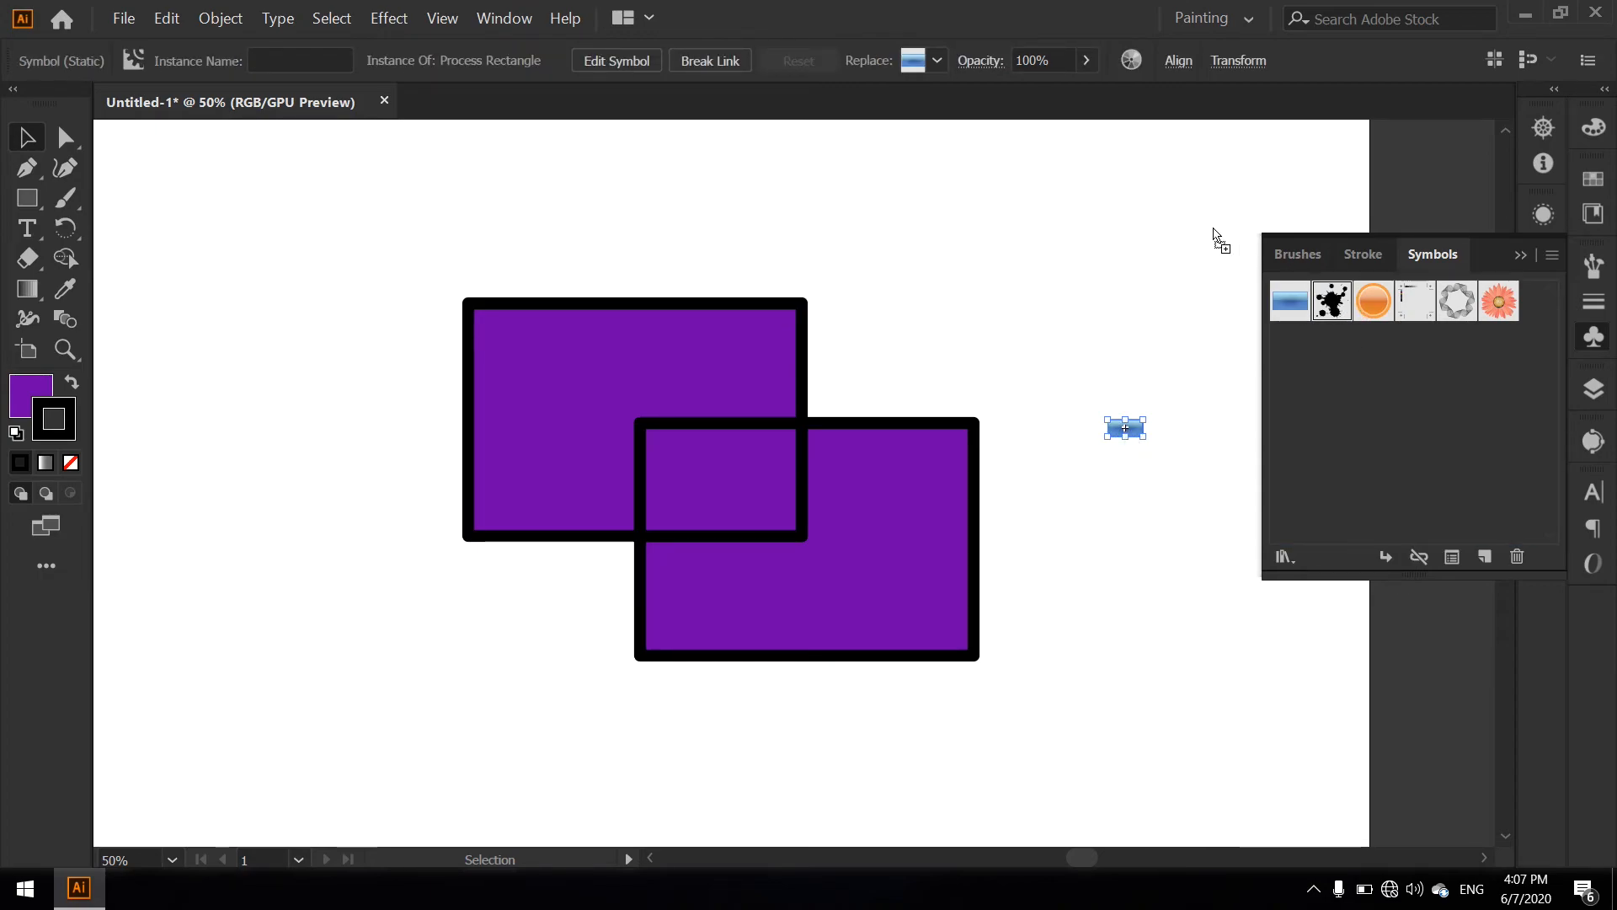
left_click_drag(1165, 212, 1164, 213)
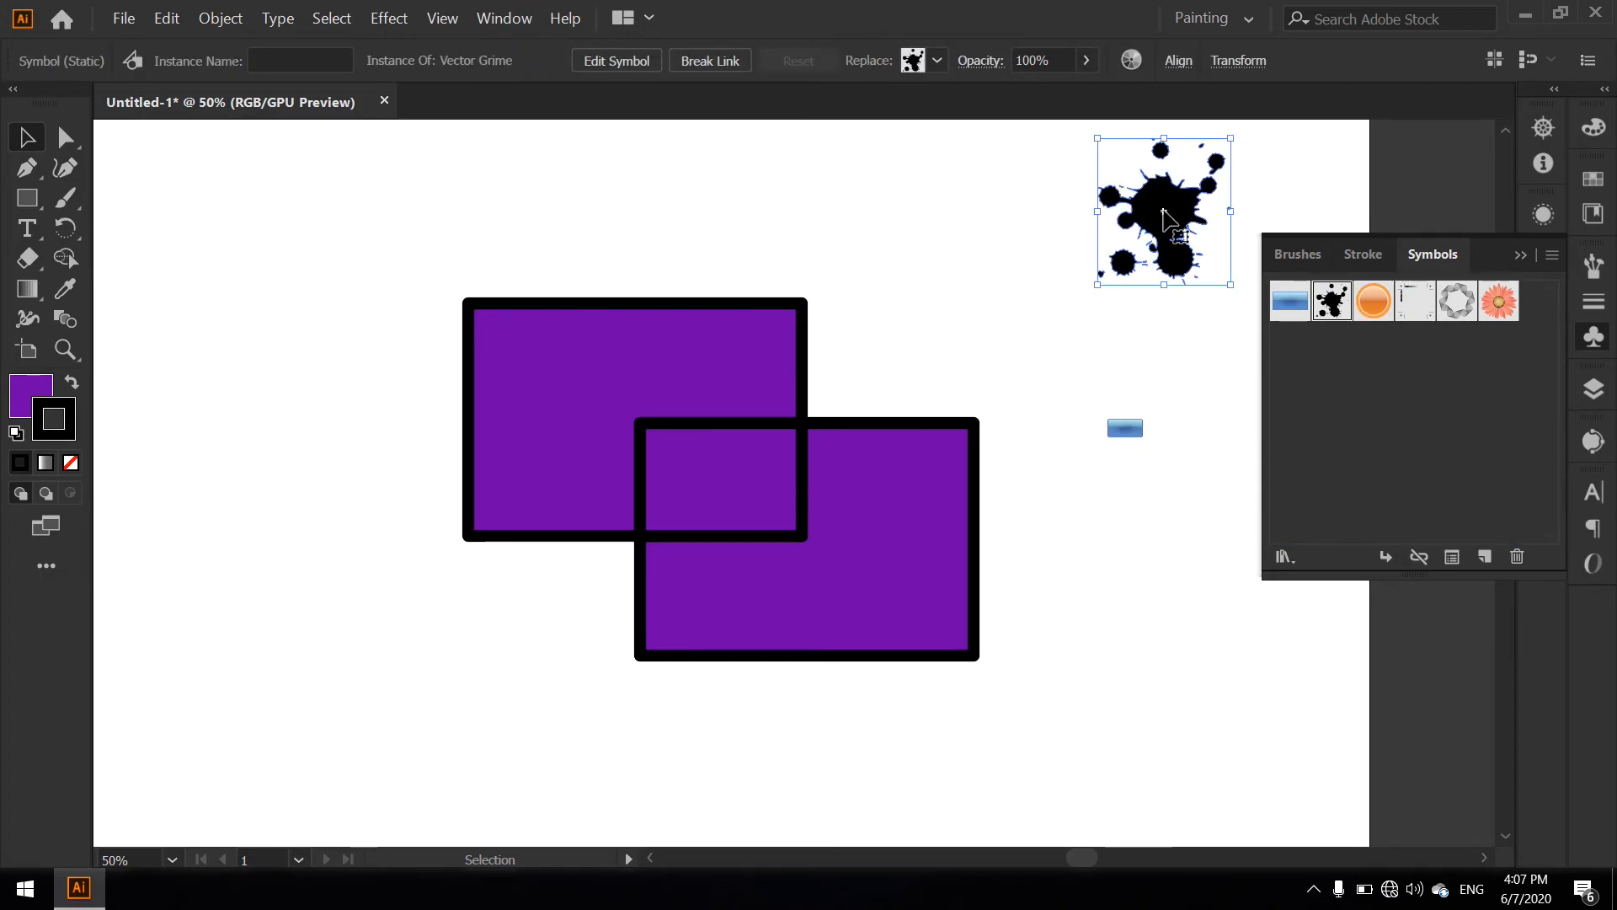
left_click(1190, 333)
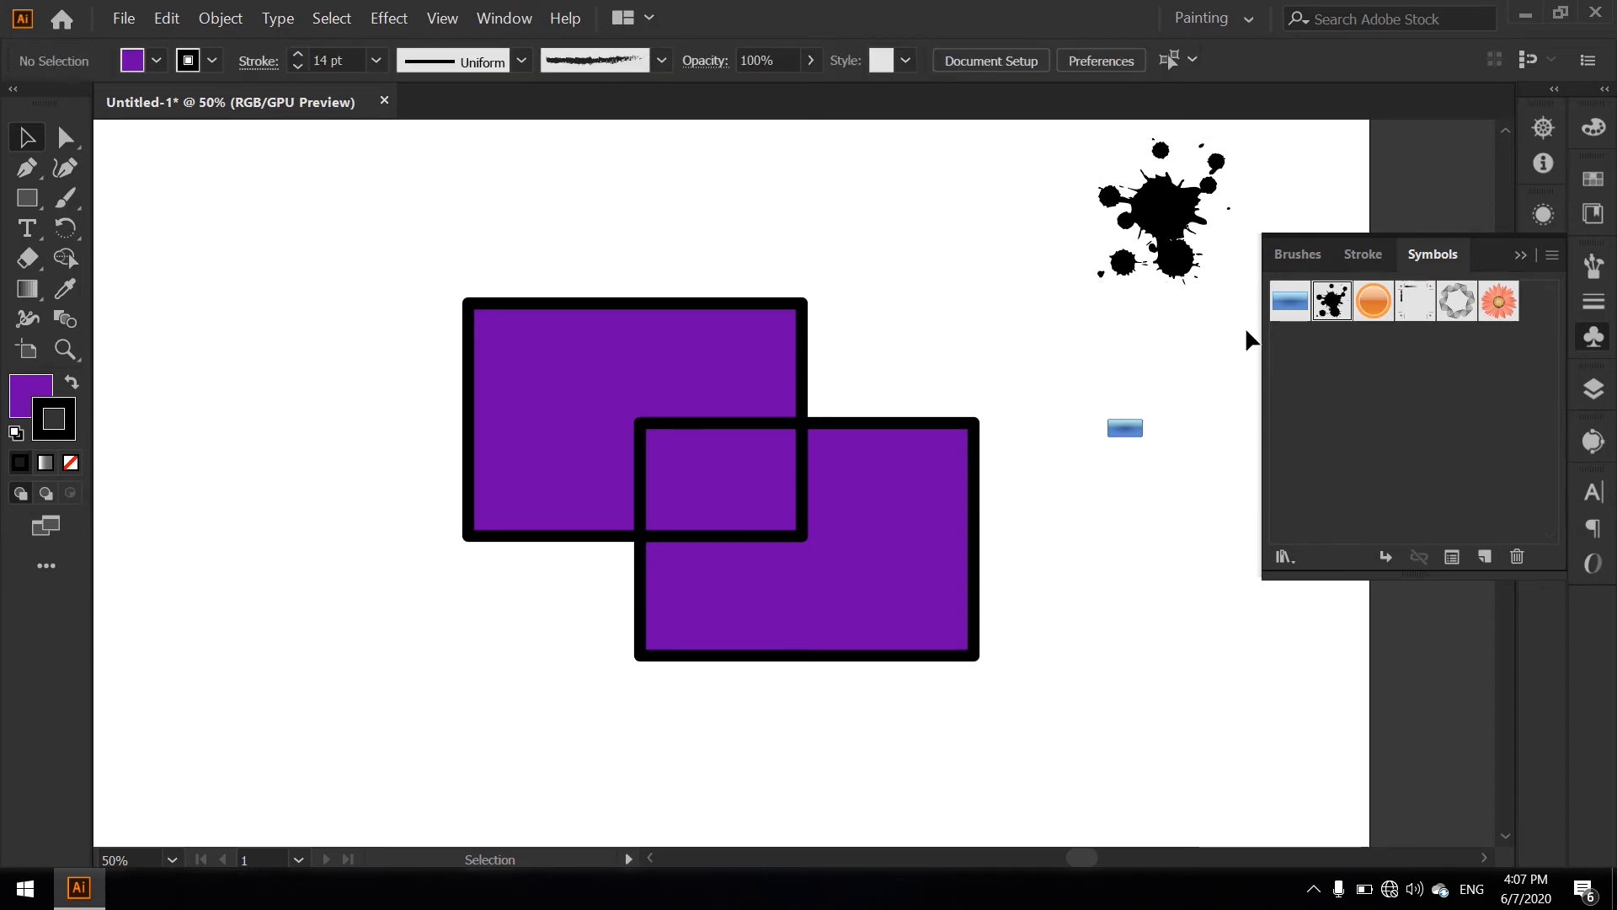
Undo the placement of both symbol instances
key("ctrl+z")
key("ctrl+z")
key("ctrl+z")
key("ctrl+z")
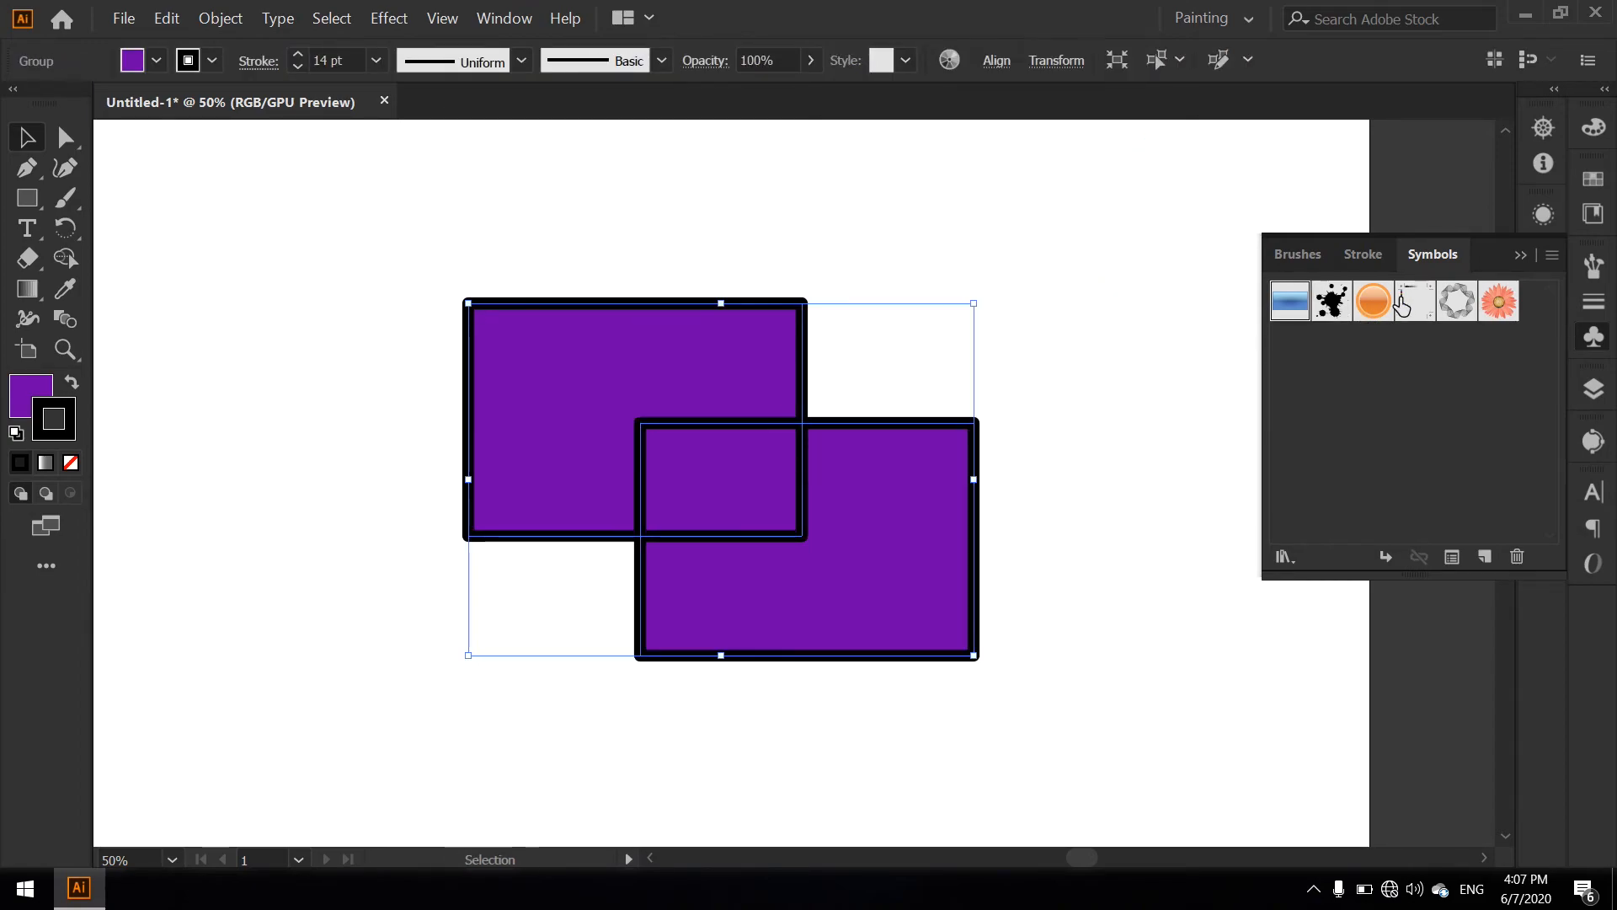
Examine the contents of Layer 1 in the Layers panel, expanding its group down to the individual paths and collapsing it again
left_click(1516, 256)
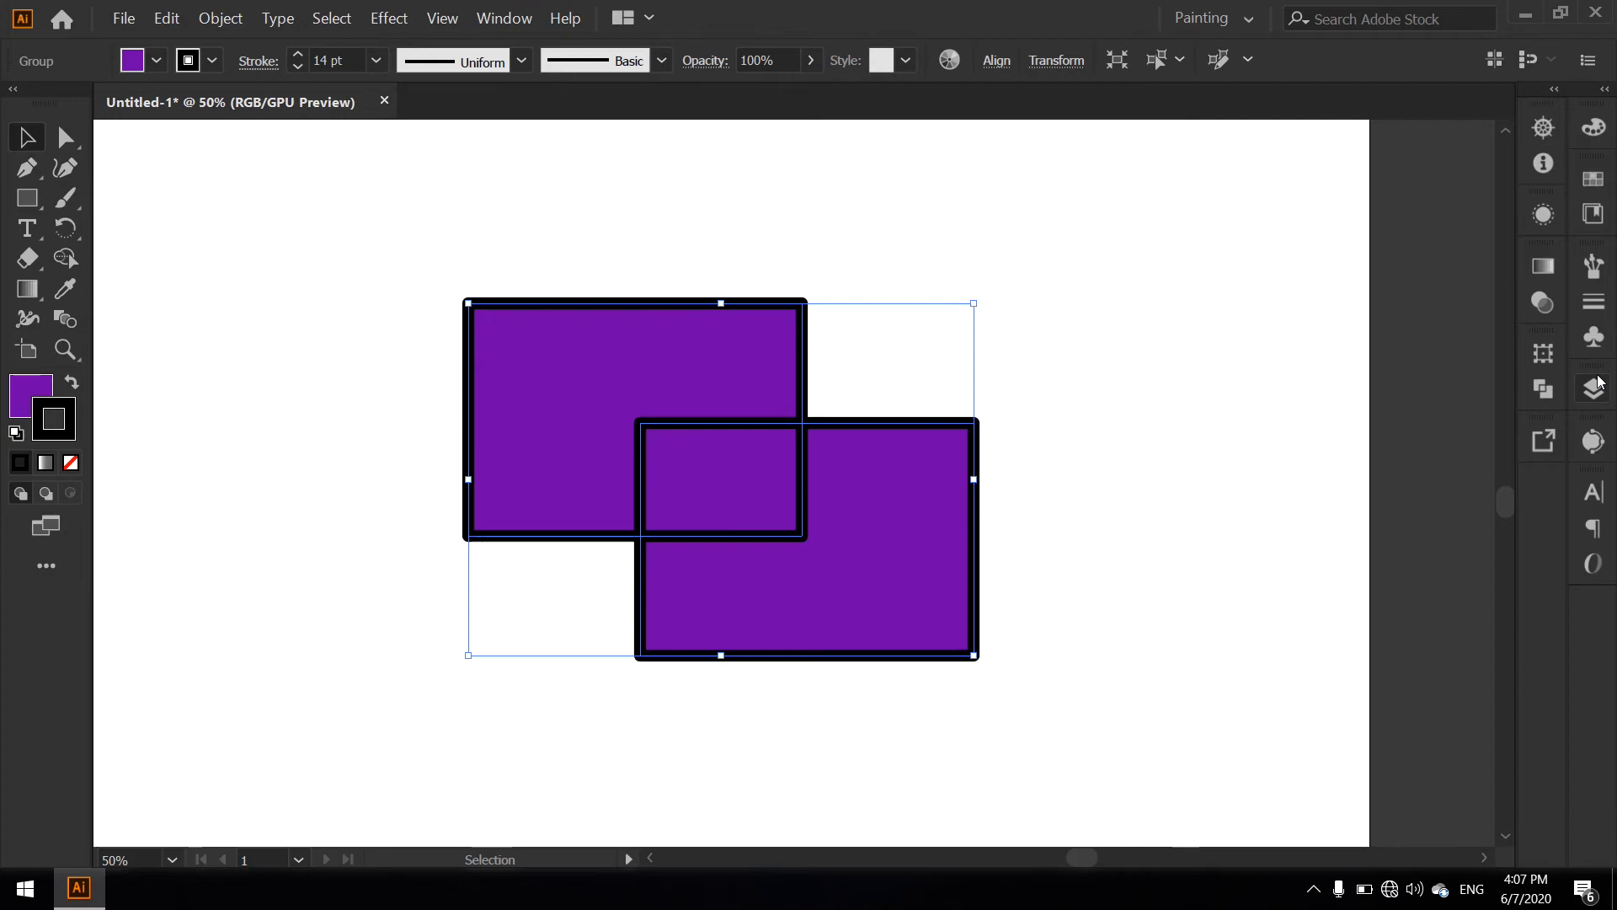
left_click(1595, 388)
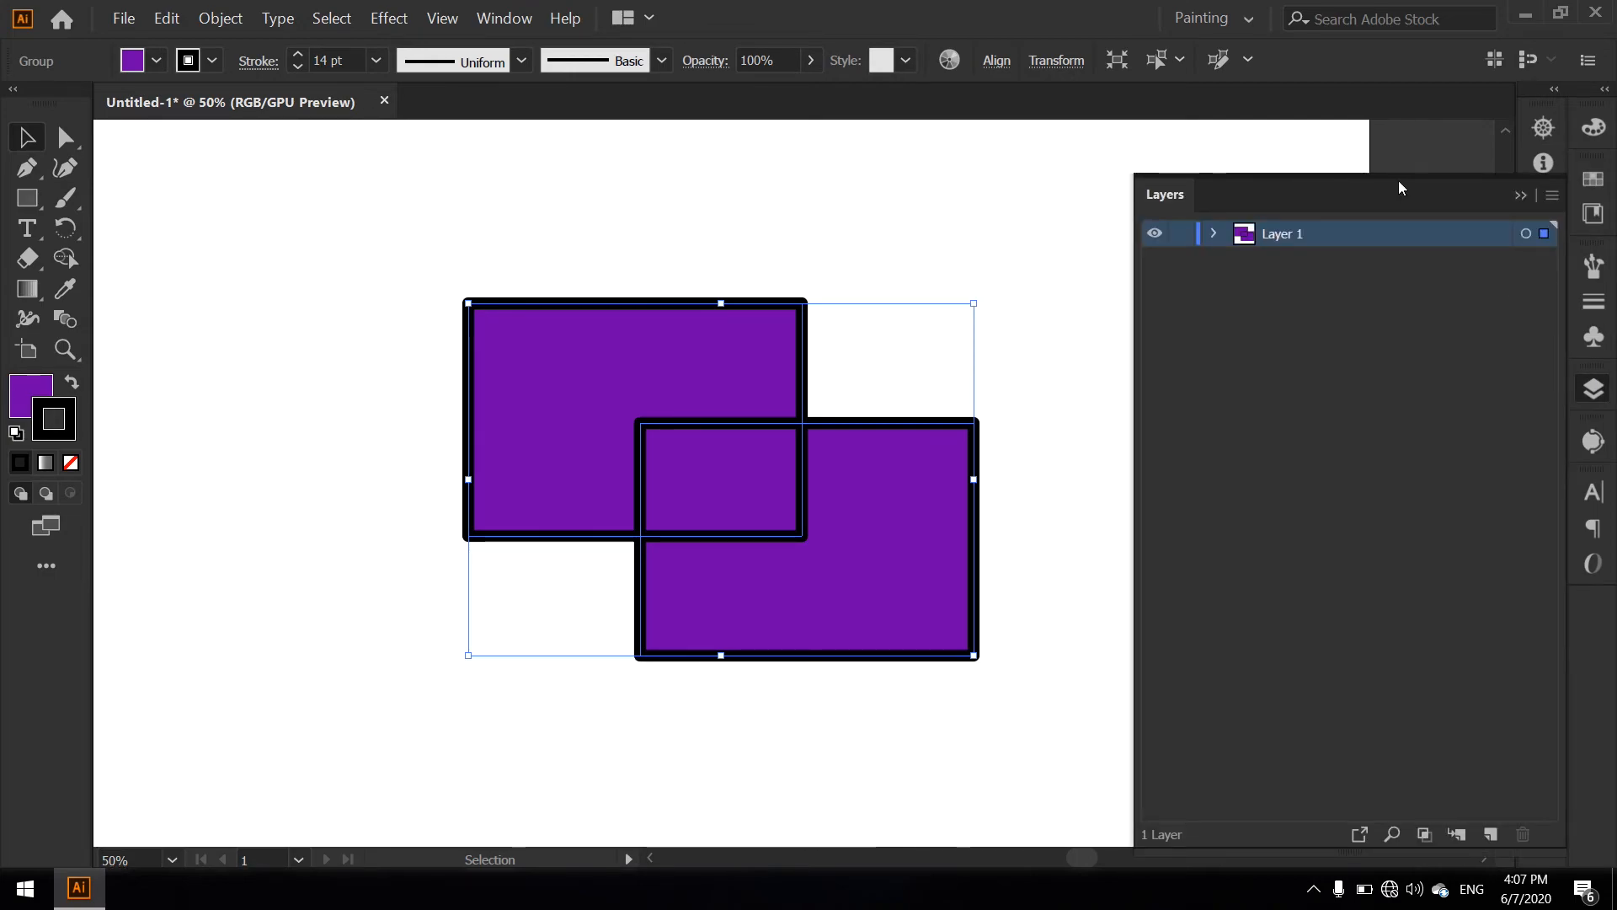
left_click(1215, 233)
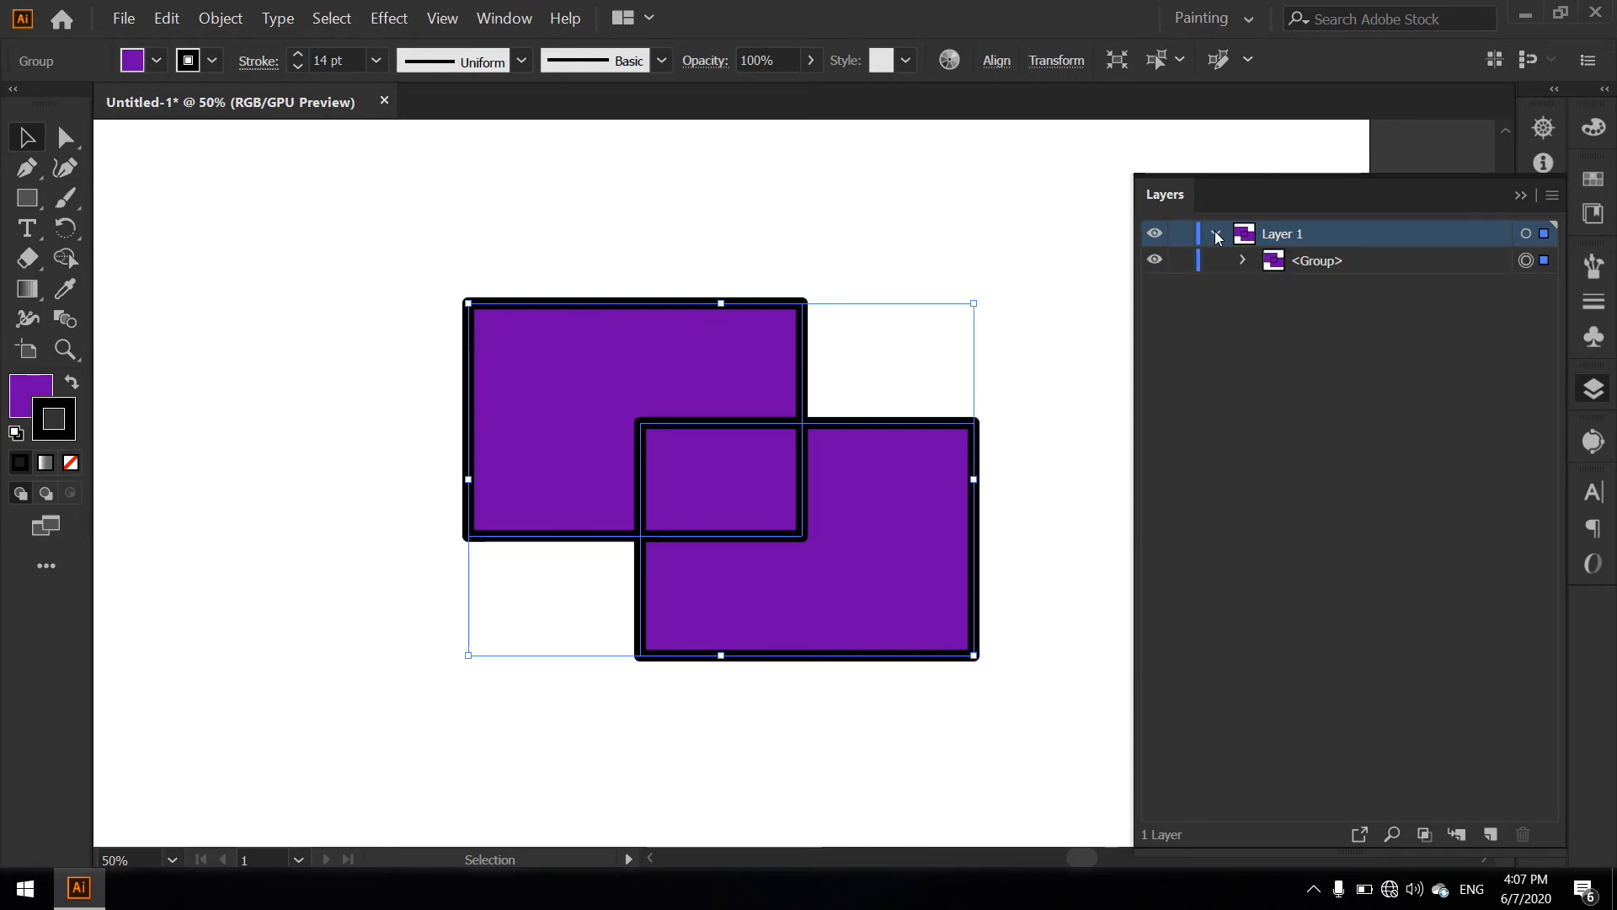
left_click(1245, 262)
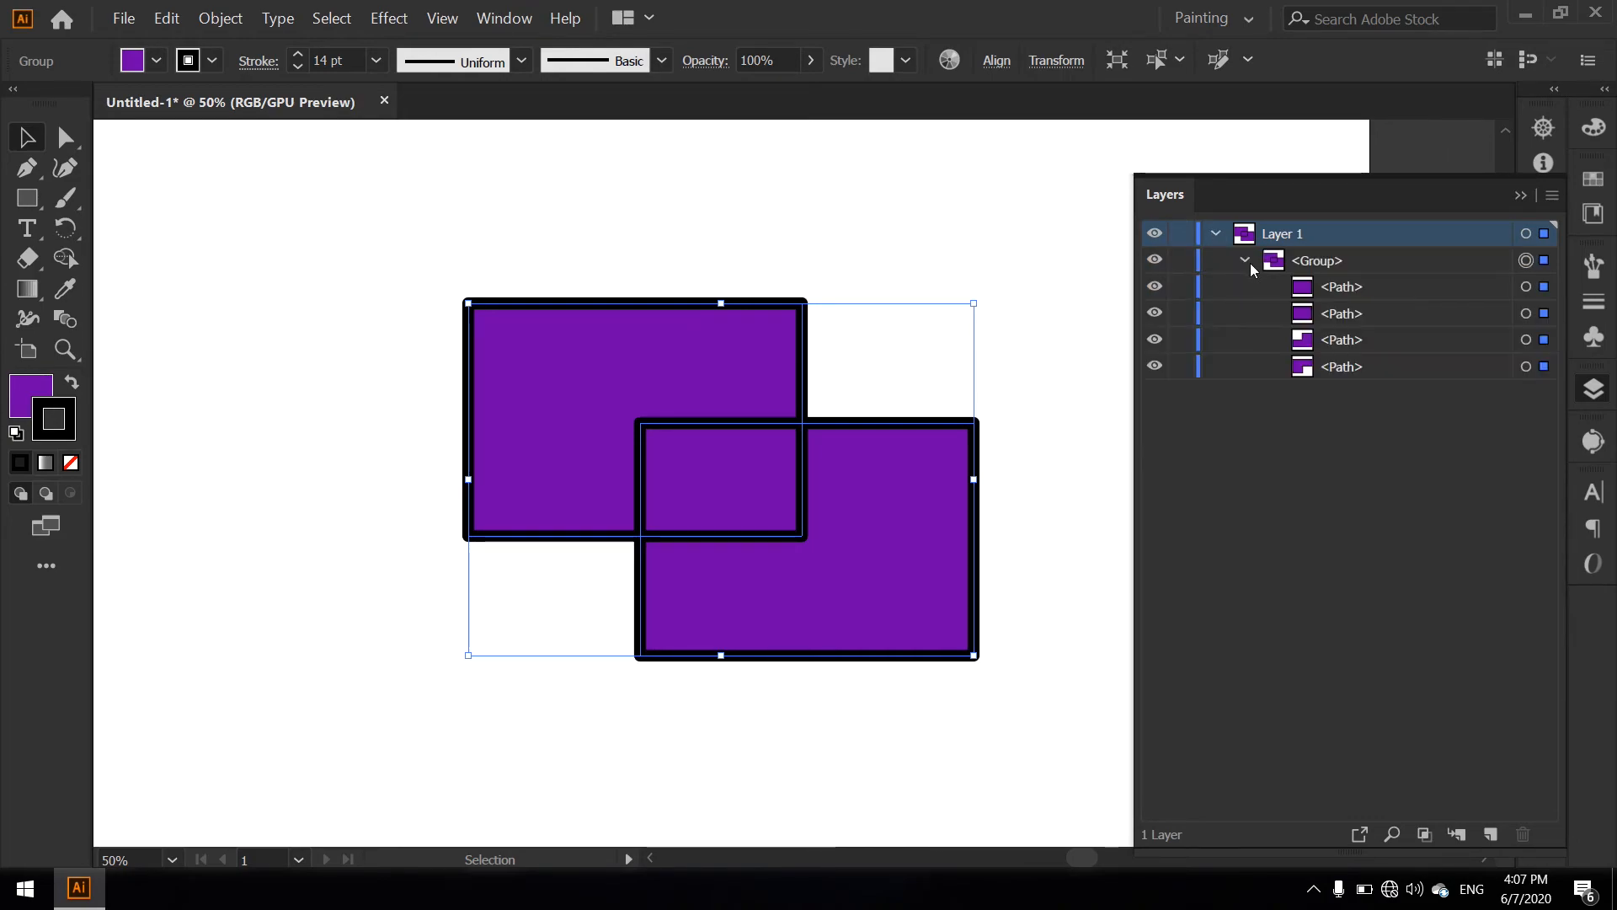
left_click(1339, 337)
left_click(1350, 366)
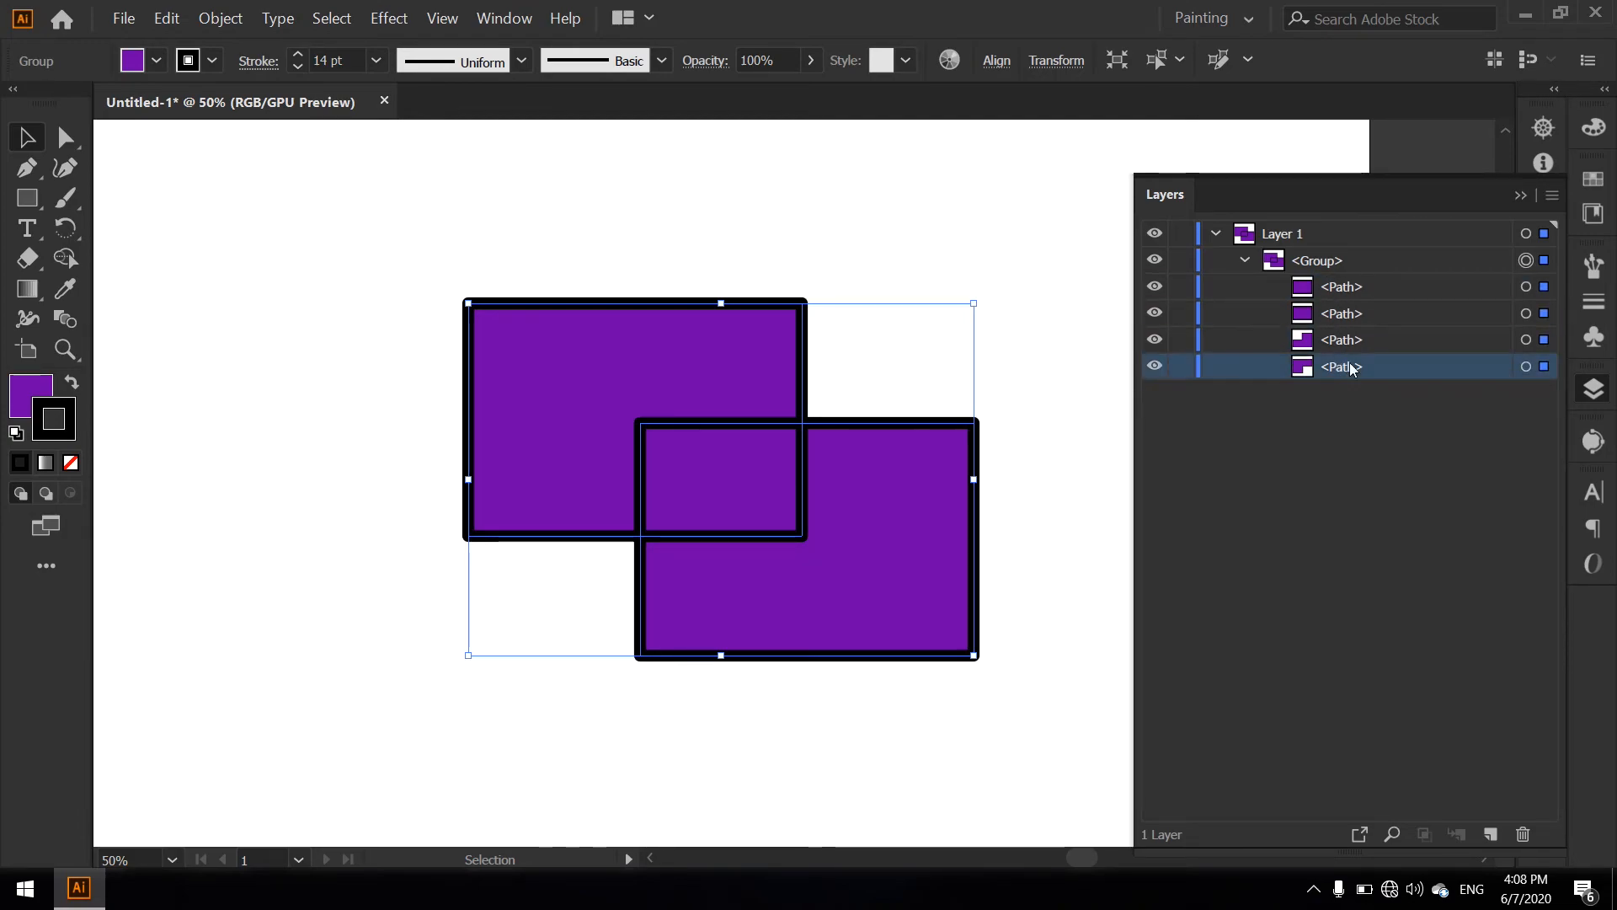
left_click(1348, 288)
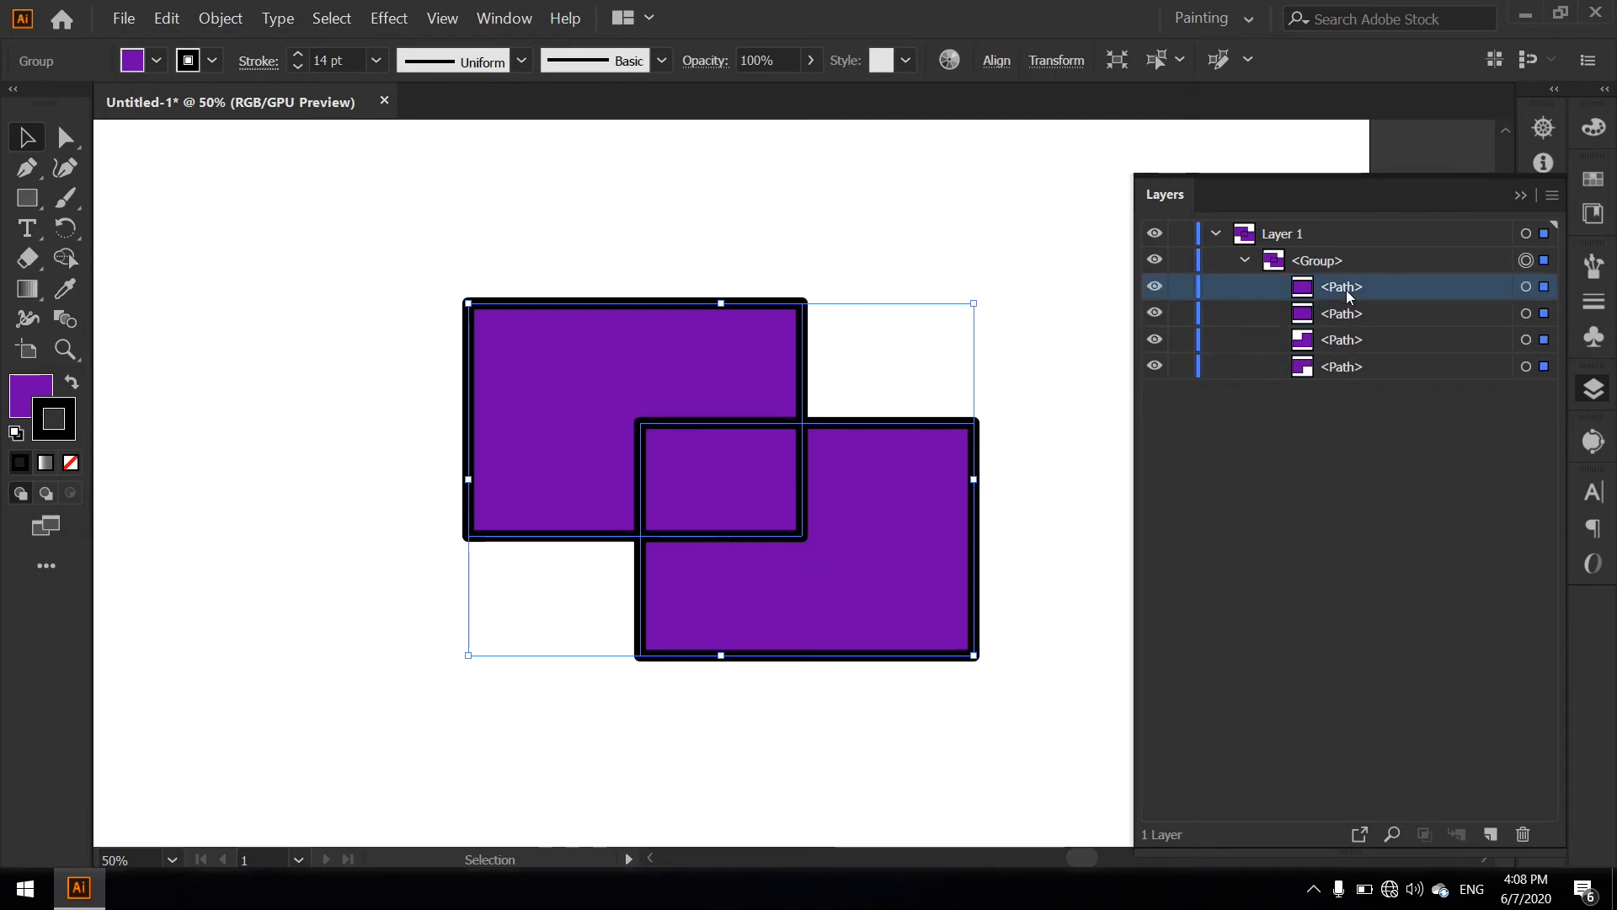
left_click(1245, 263)
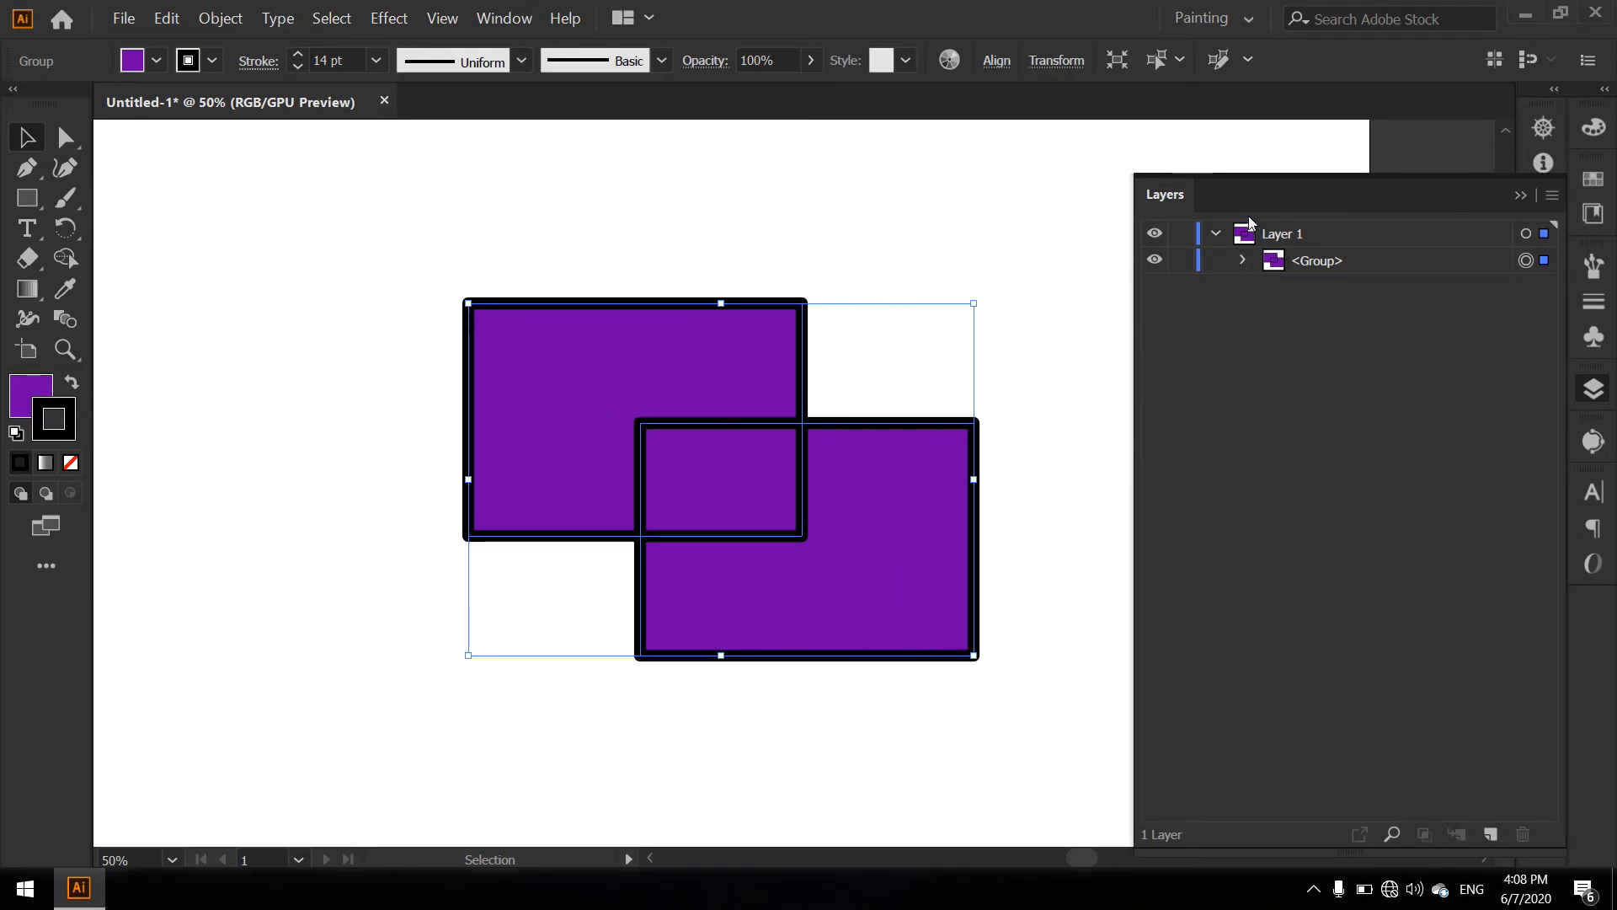
left_click(1216, 233)
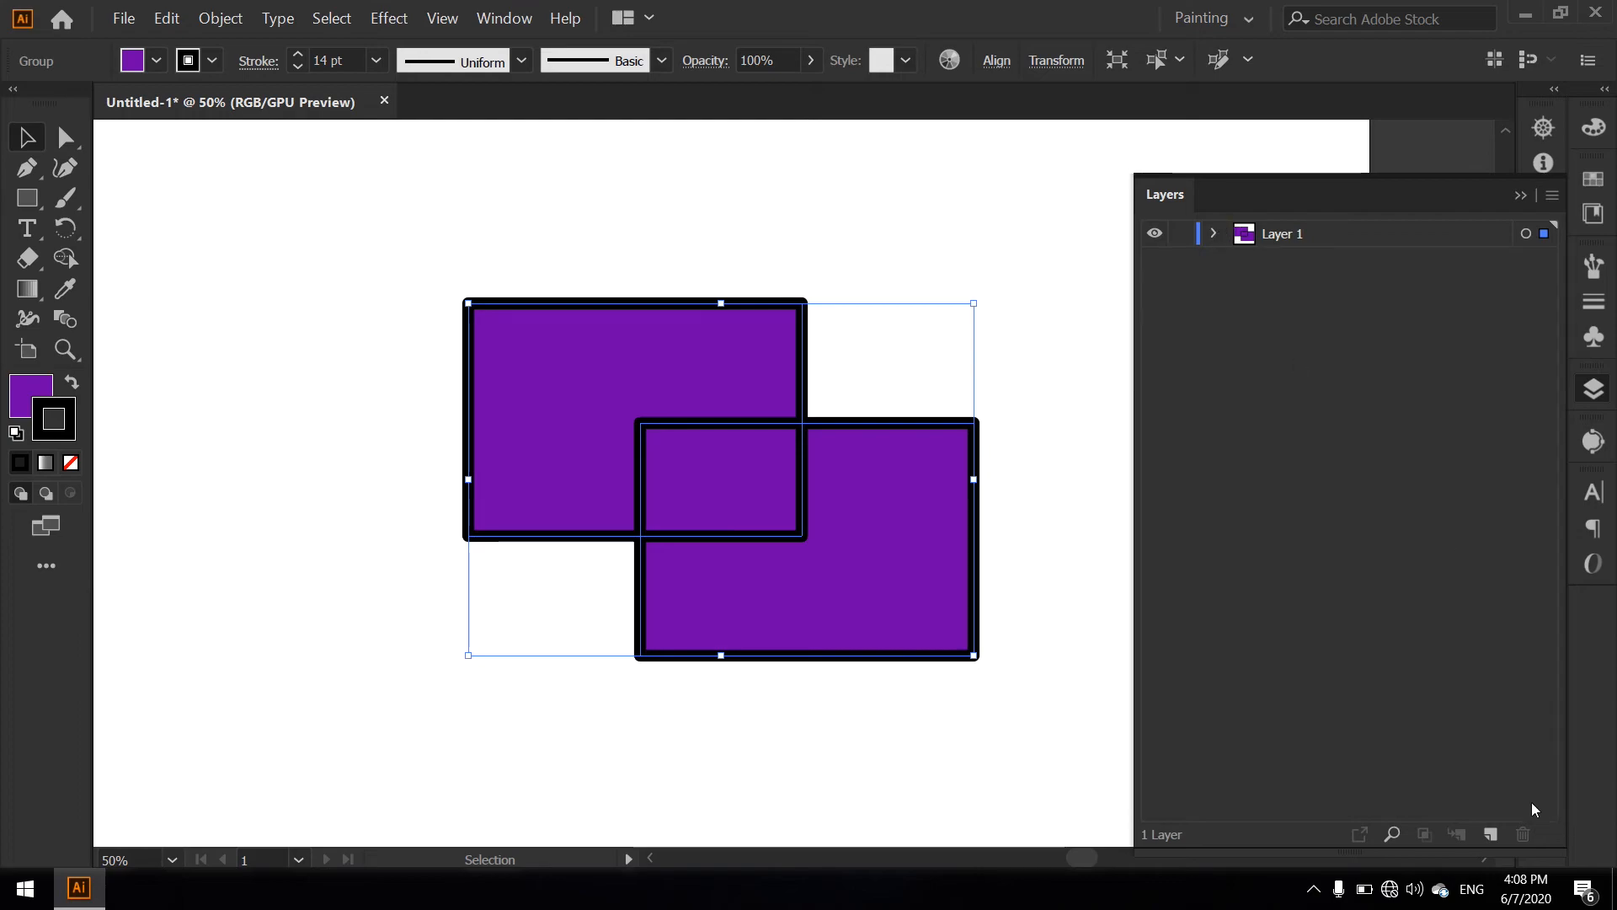
Add two new empty layers above Layer 1 and deselect the rectangles
left_click(1494, 833)
left_click(1493, 833)
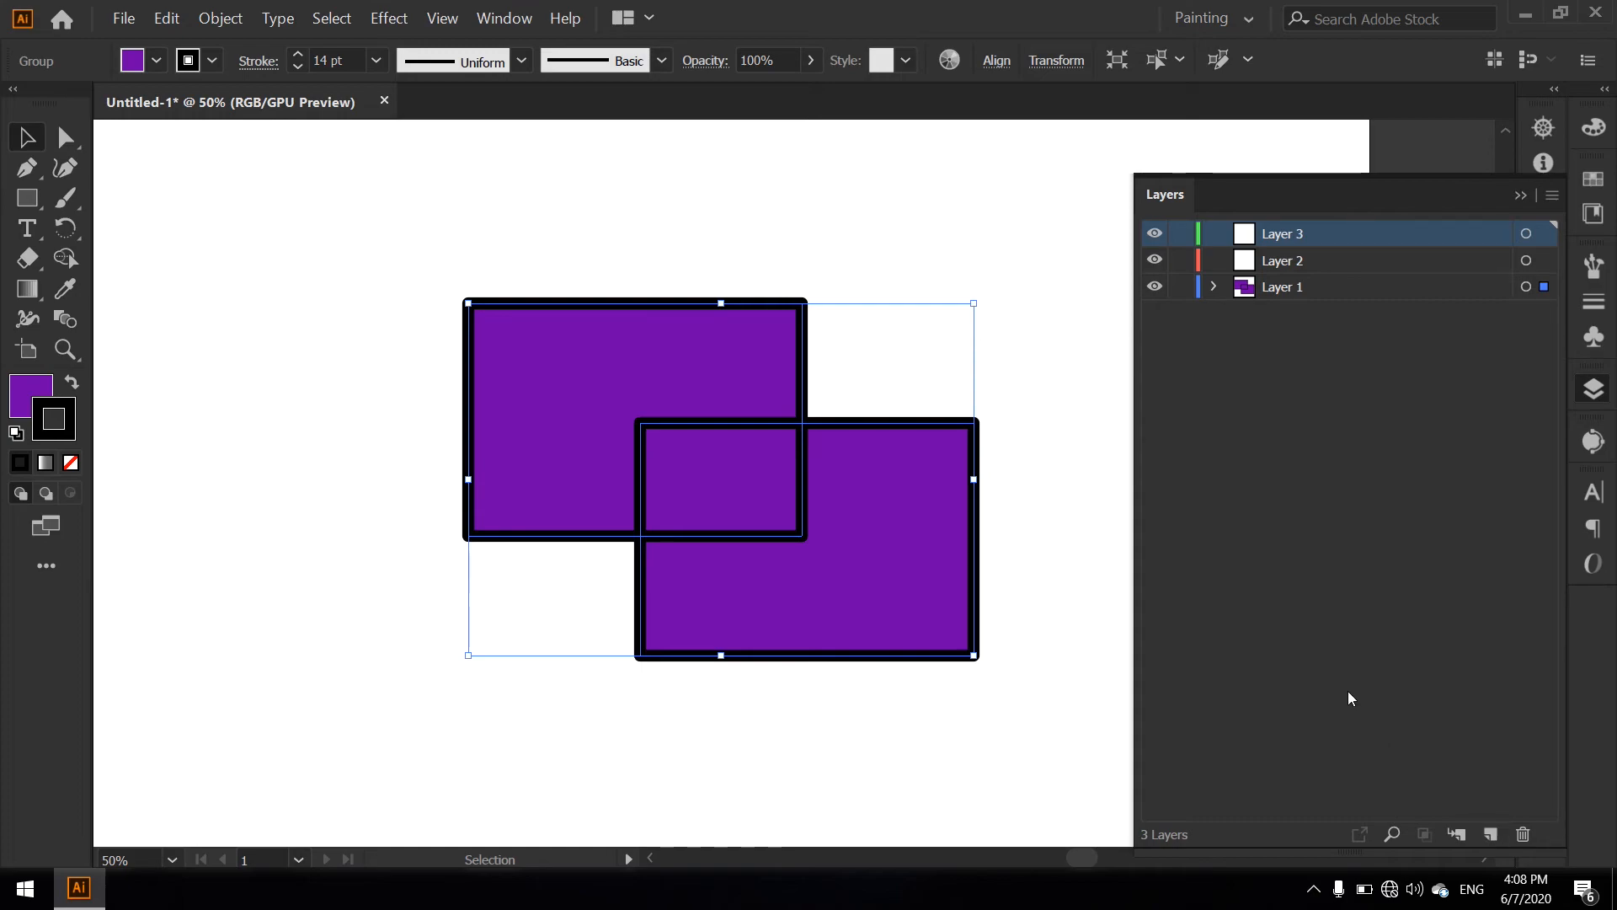
left_click(810, 298)
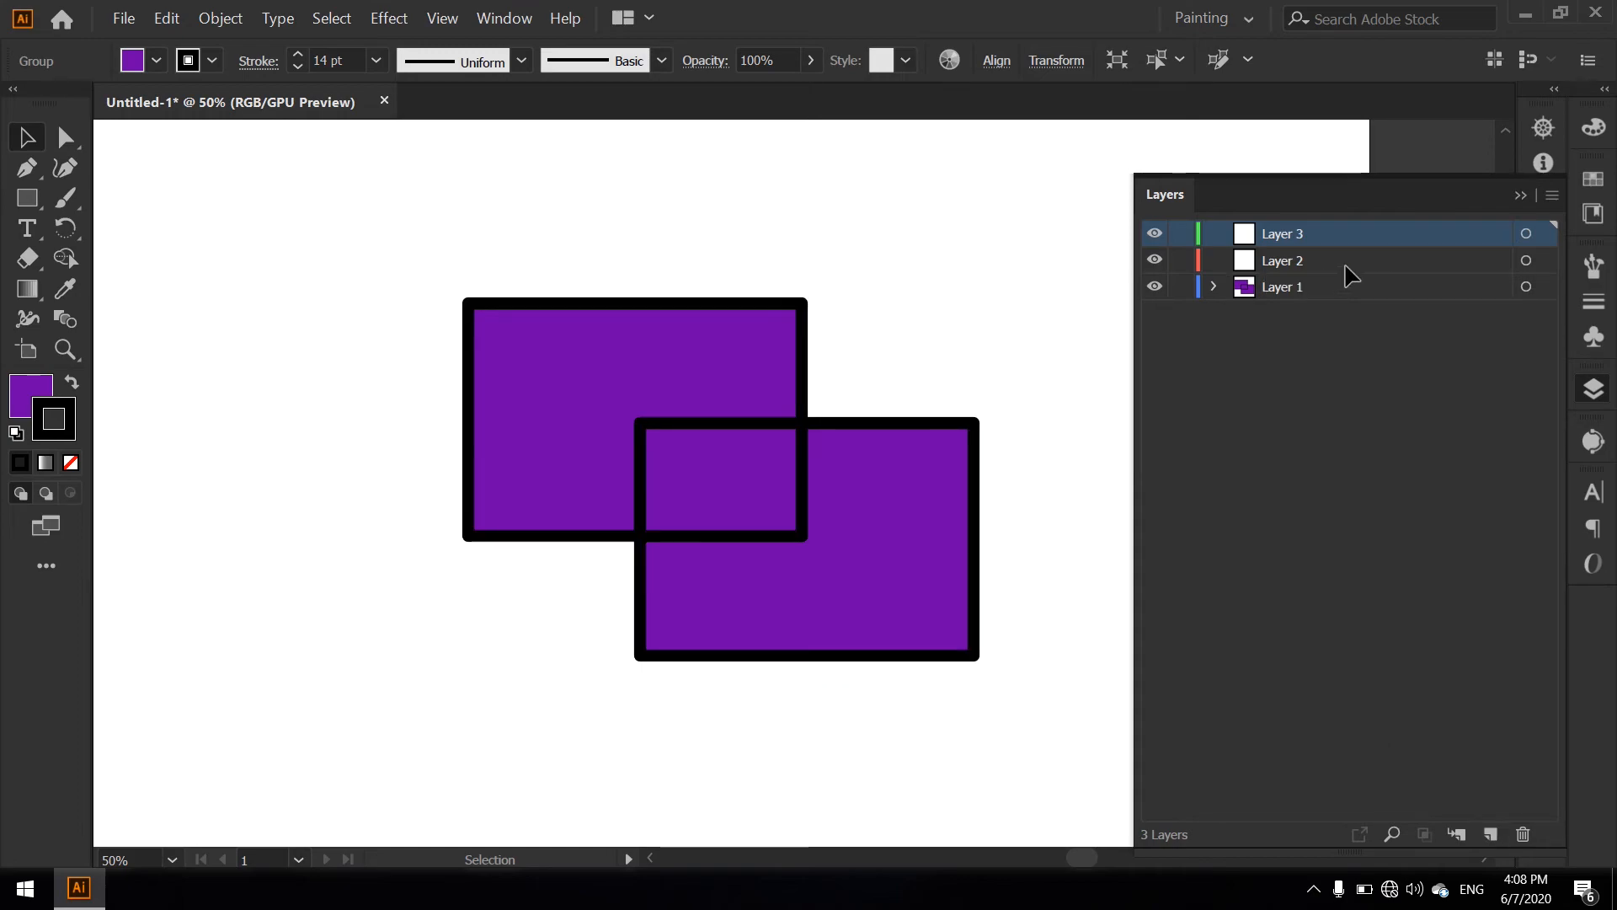
Move Layer 3 below Layer 1 in the layer stack, and view Layer 1's options without changing them
left_click_drag(1336, 230, 1345, 300)
double_click(1313, 266)
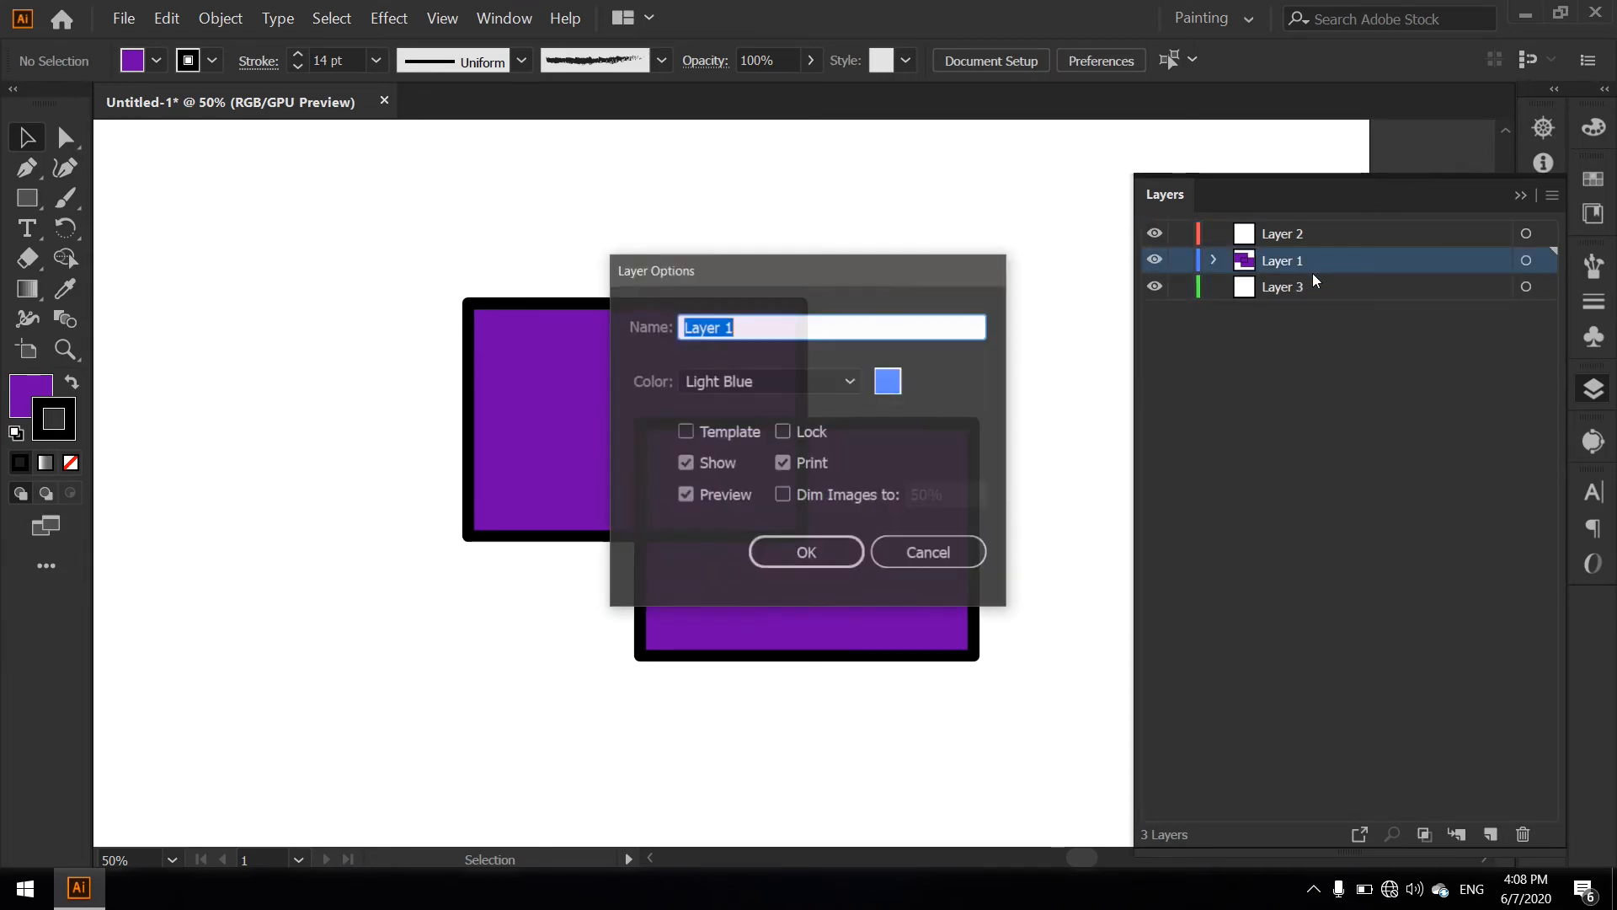
left_click(972, 559)
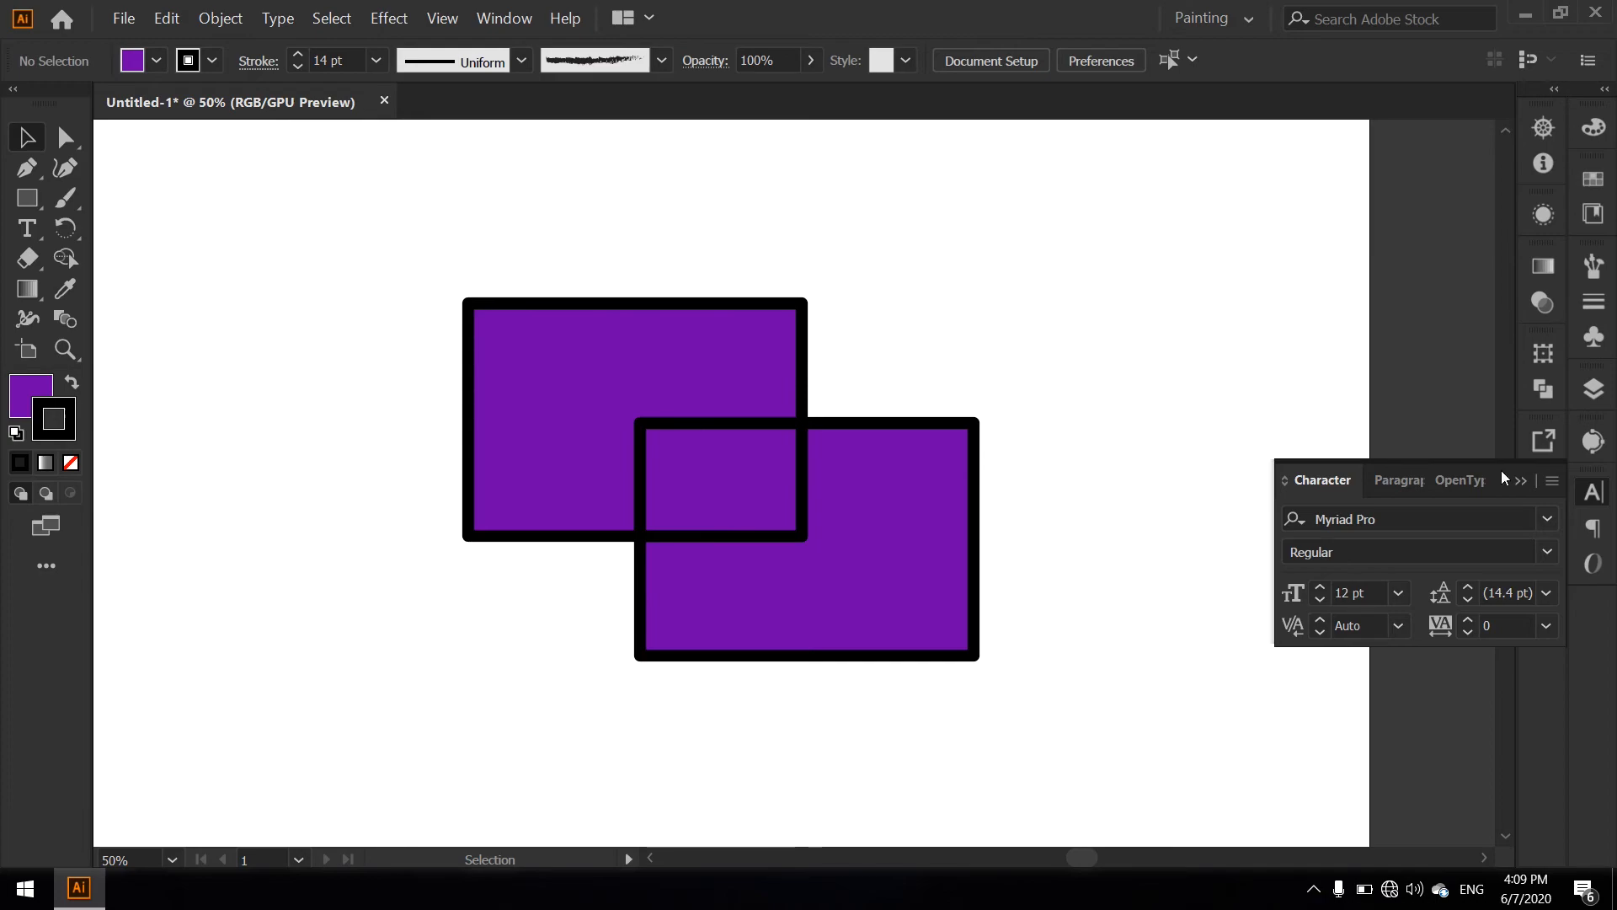
Review the Character, Paragraph and OpenType settings, and return to the Character settings
left_click(1587, 495)
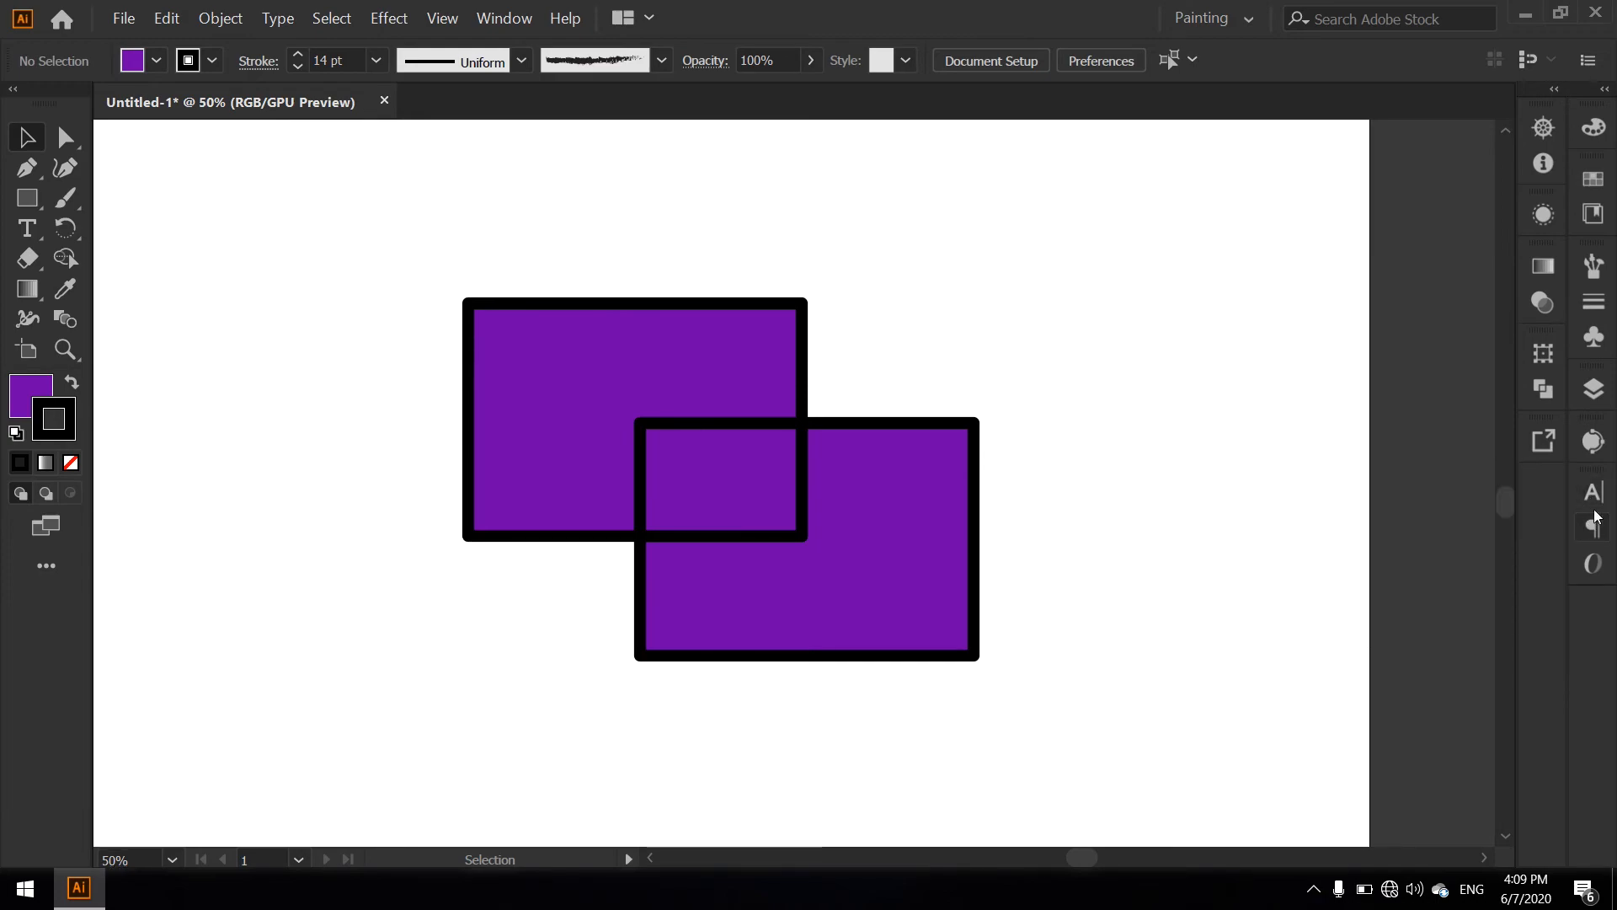
left_click(1594, 494)
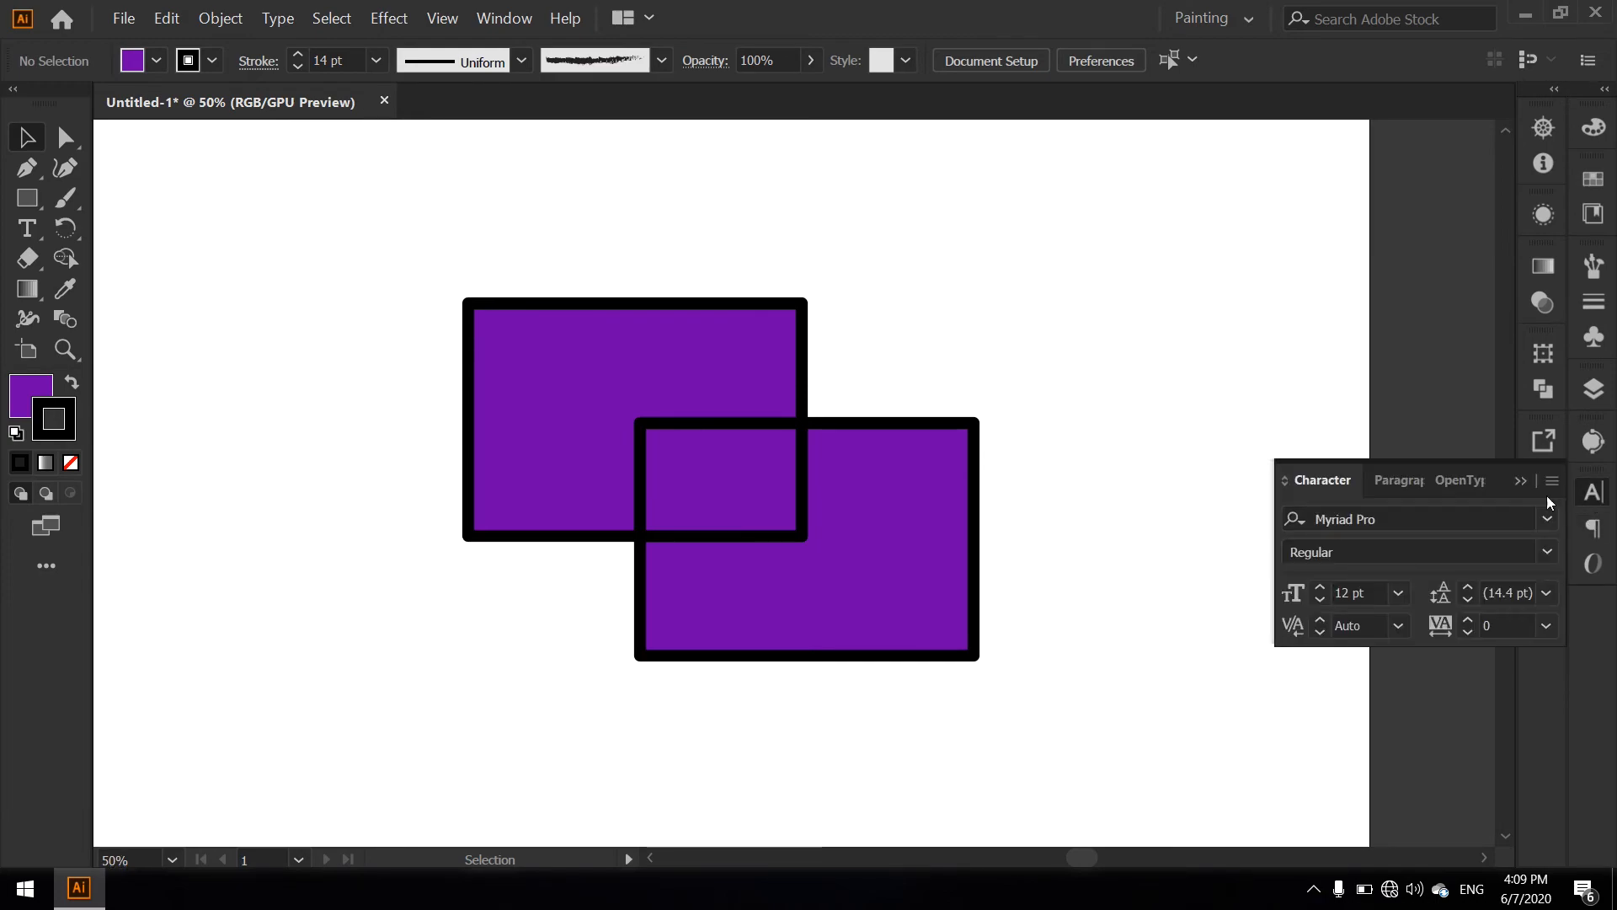
left_click(1395, 492)
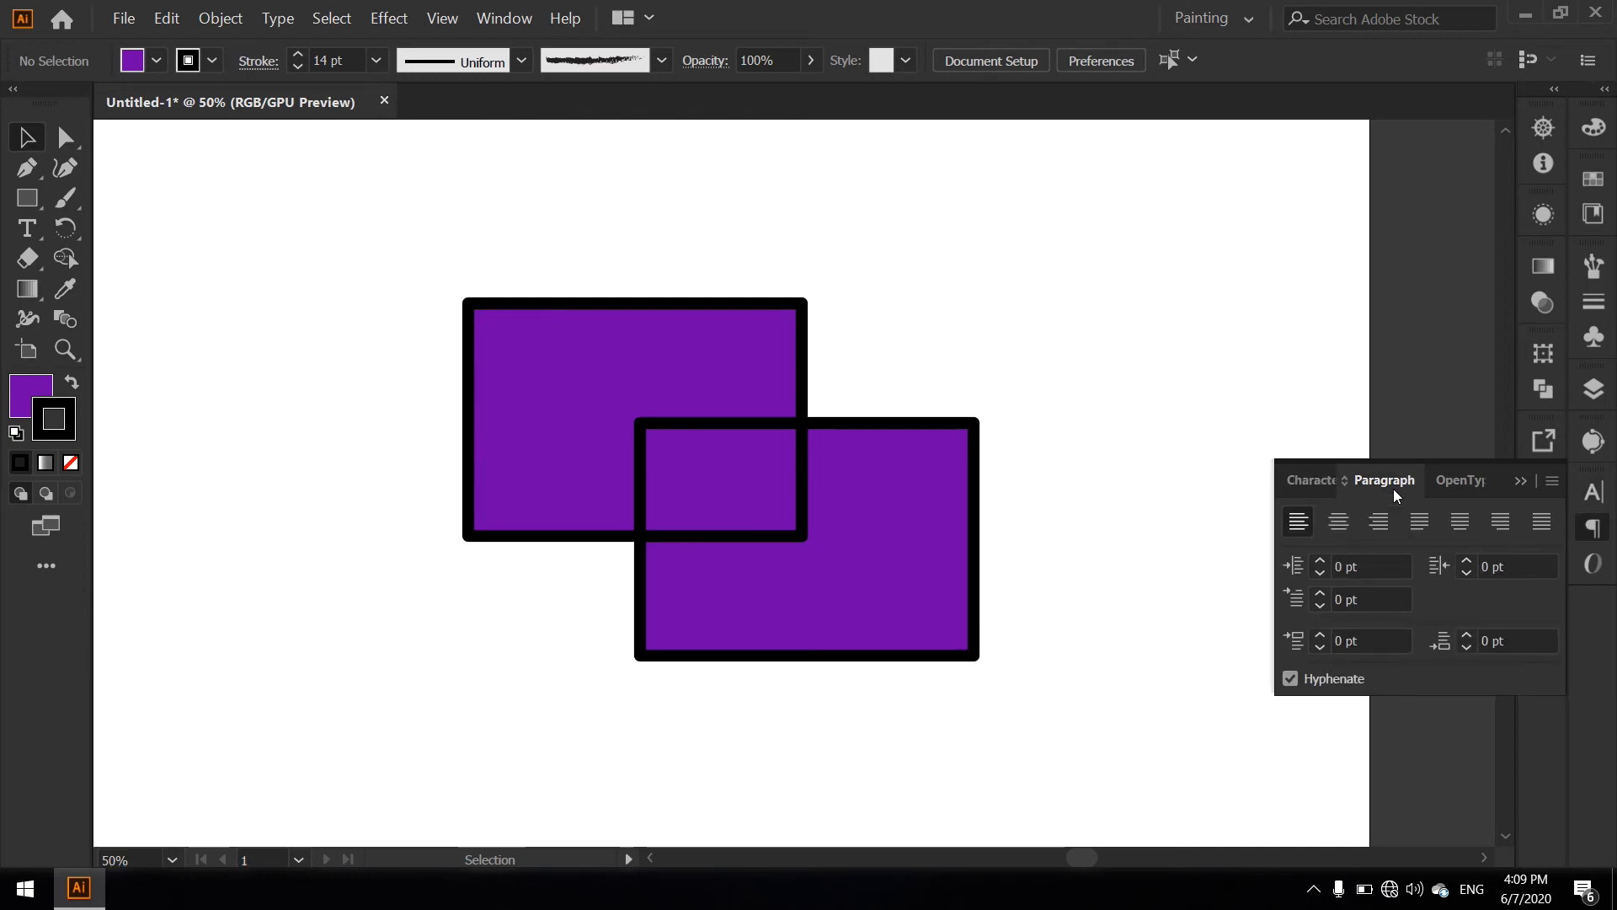
left_click(1448, 488)
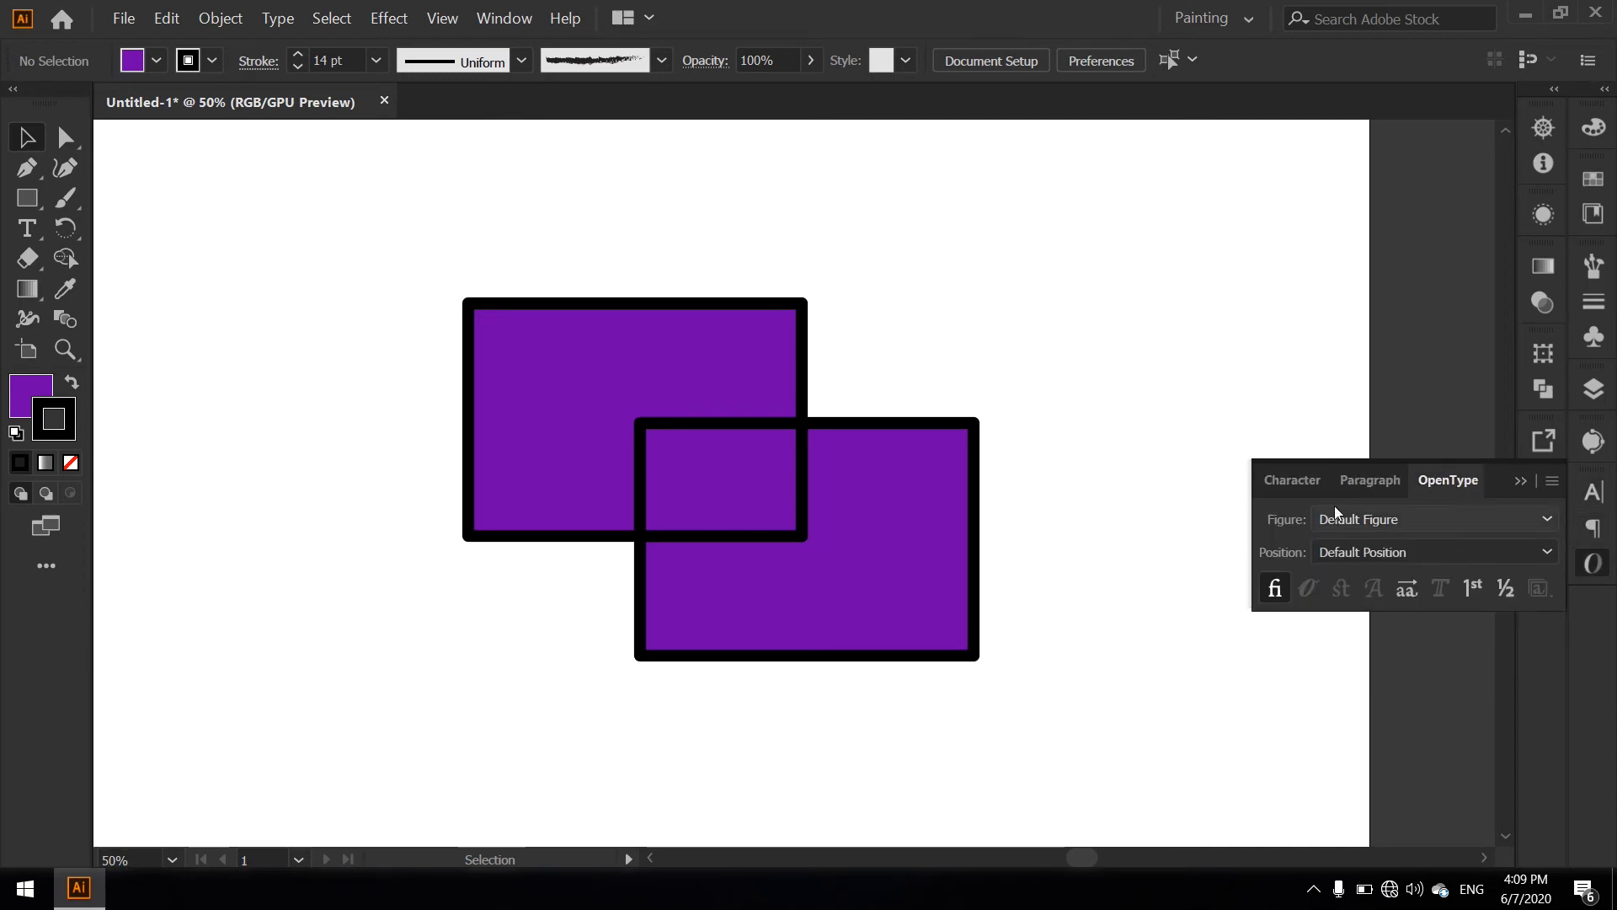
left_click(1291, 495)
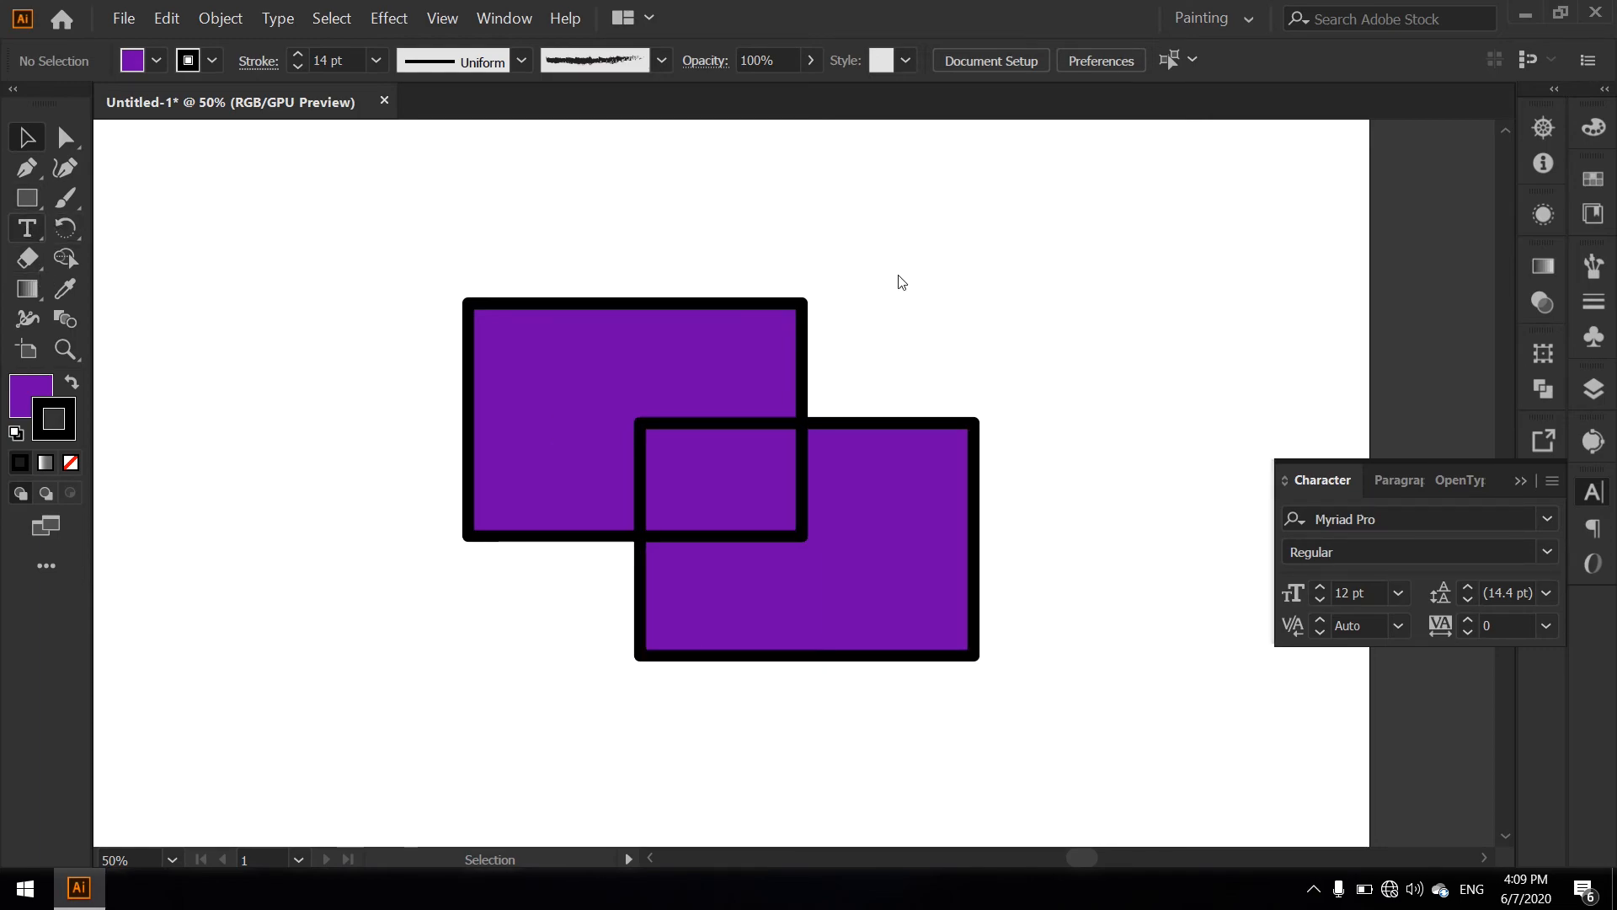
Add the point text "tutorial" on the empty artboard area above the lower rectangle
left_click(876, 279)
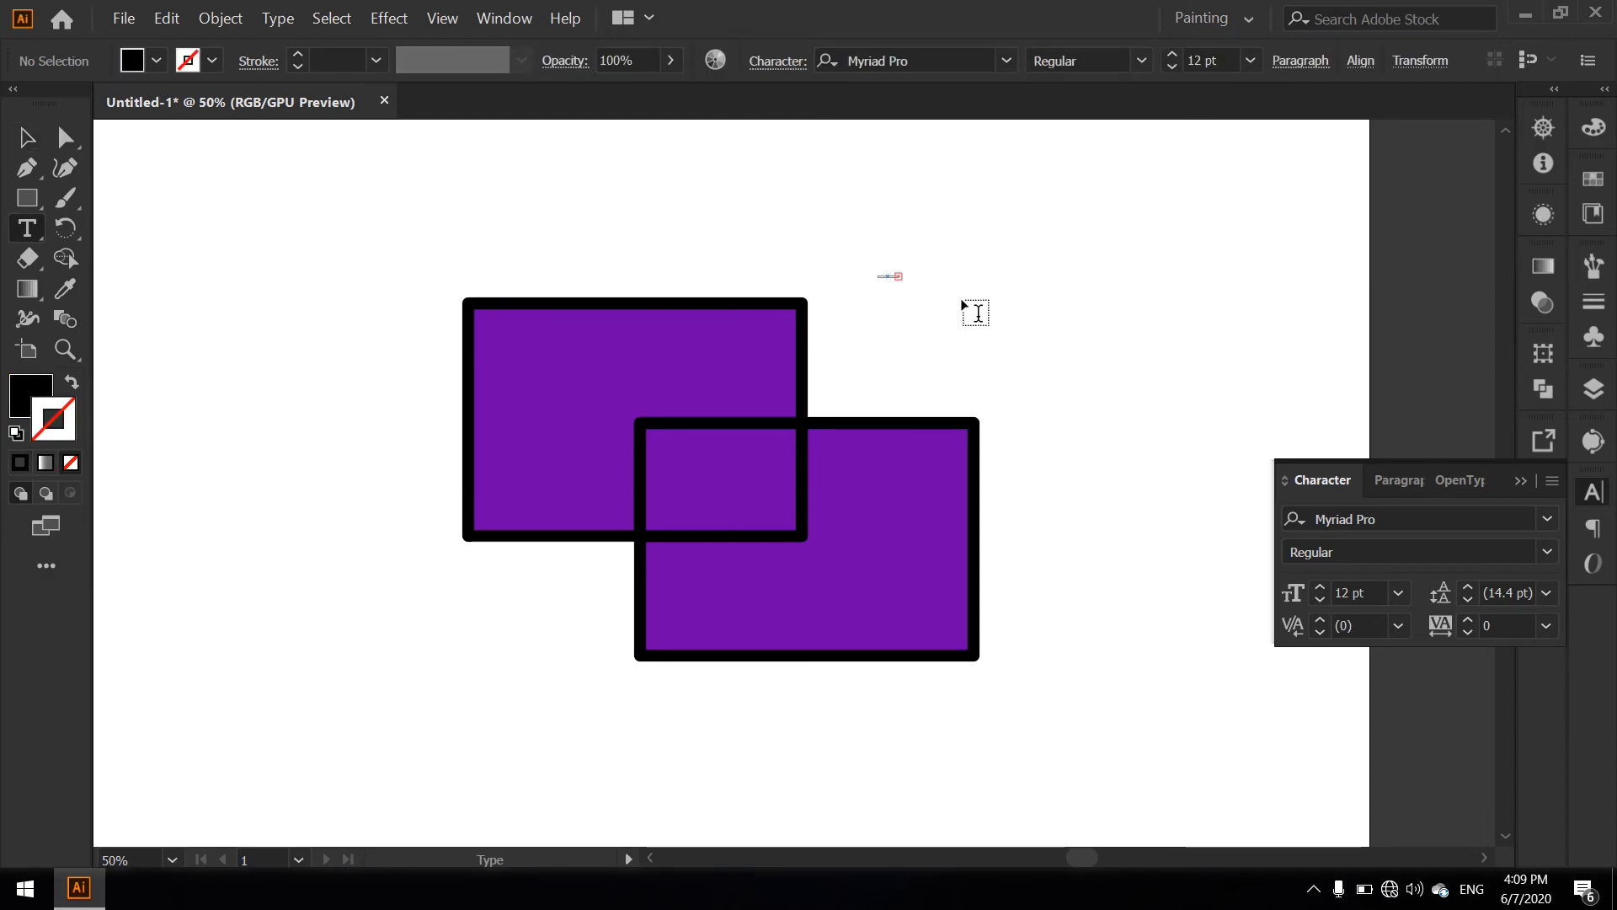
key("Escape")
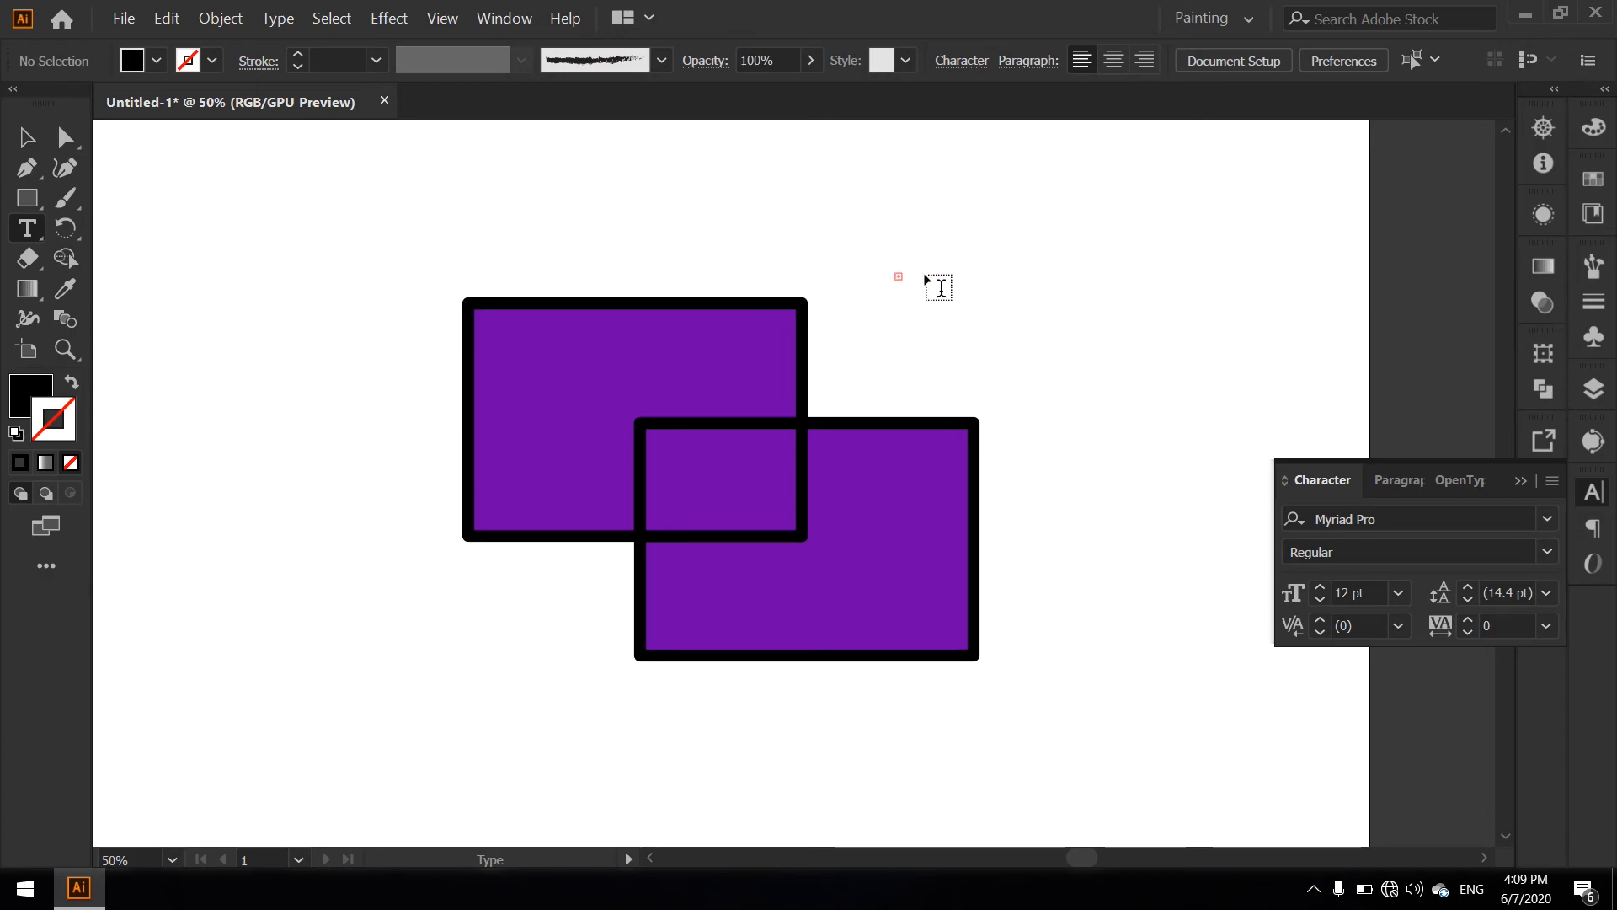
left_click(916, 297)
type("tutorial")
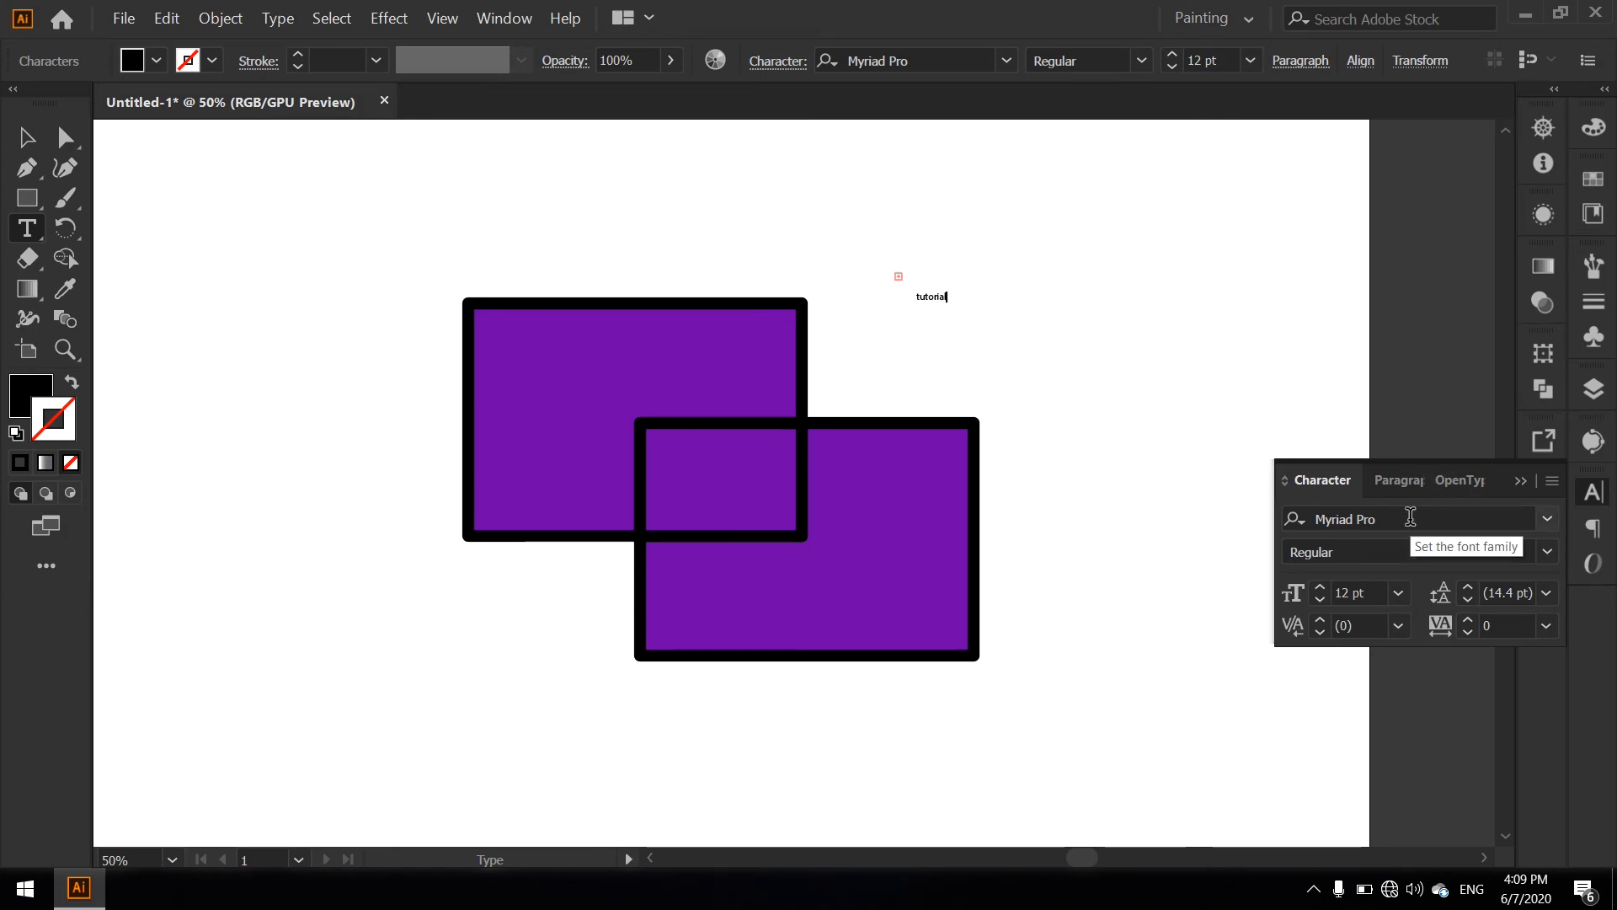
Set the whole word "tutorial" to a font size of 56 pt and the Gomgom Handwrite Regular font
key("ctrl+a")
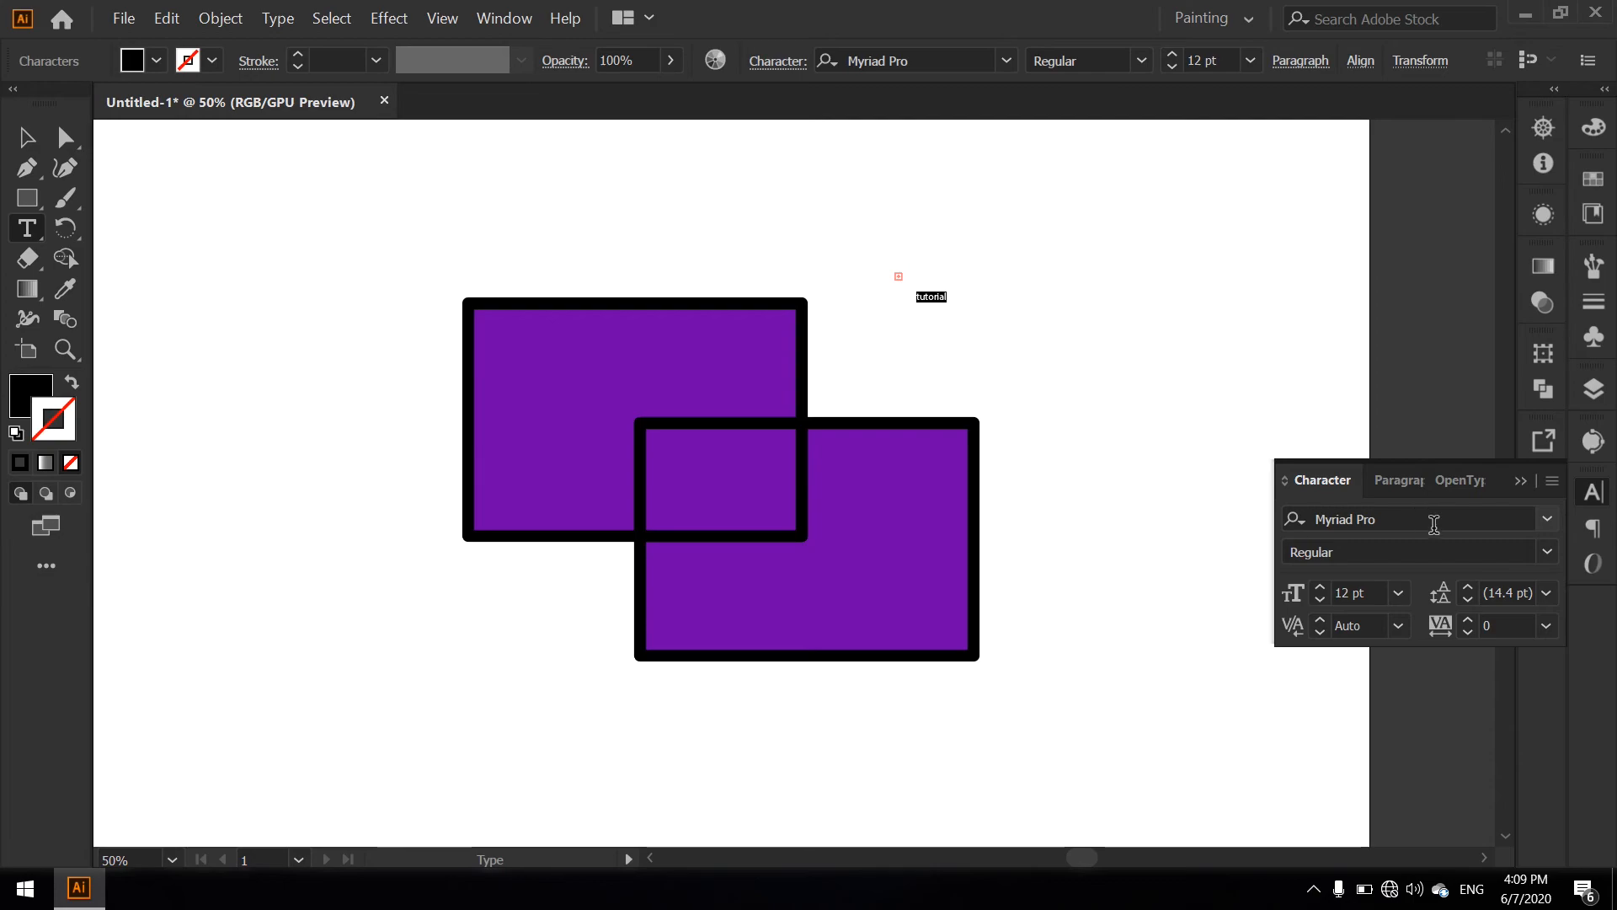
left_click(1320, 587)
left_click(1320, 587)
left_click(1320, 588)
left_click(1320, 587)
left_click(1320, 587)
left_click(1320, 587)
left_click(1320, 587)
left_click(1320, 587)
left_click(1320, 587)
left_click(1320, 587)
left_click(1321, 587)
left_click(1320, 588)
left_click(1320, 588)
left_click(1320, 587)
left_click(1320, 587)
left_click(1320, 587)
left_click(1320, 587)
left_click(1320, 587)
left_click(1320, 587)
left_click(1320, 587)
left_click(1320, 587)
left_click(1320, 587)
left_click(1320, 587)
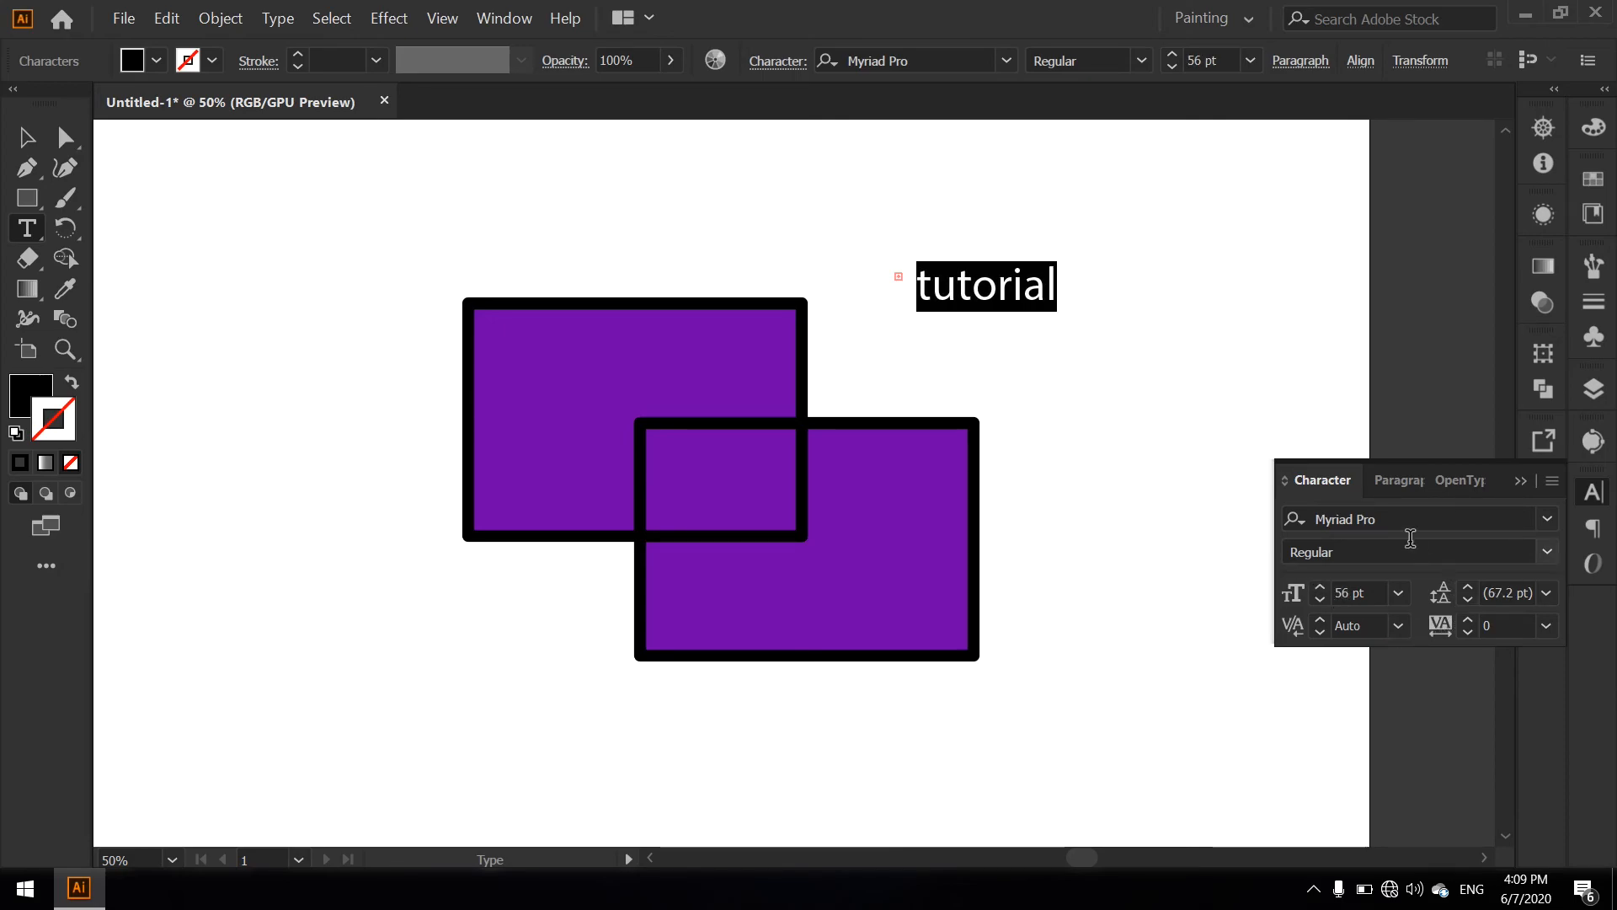
left_click(1547, 520)
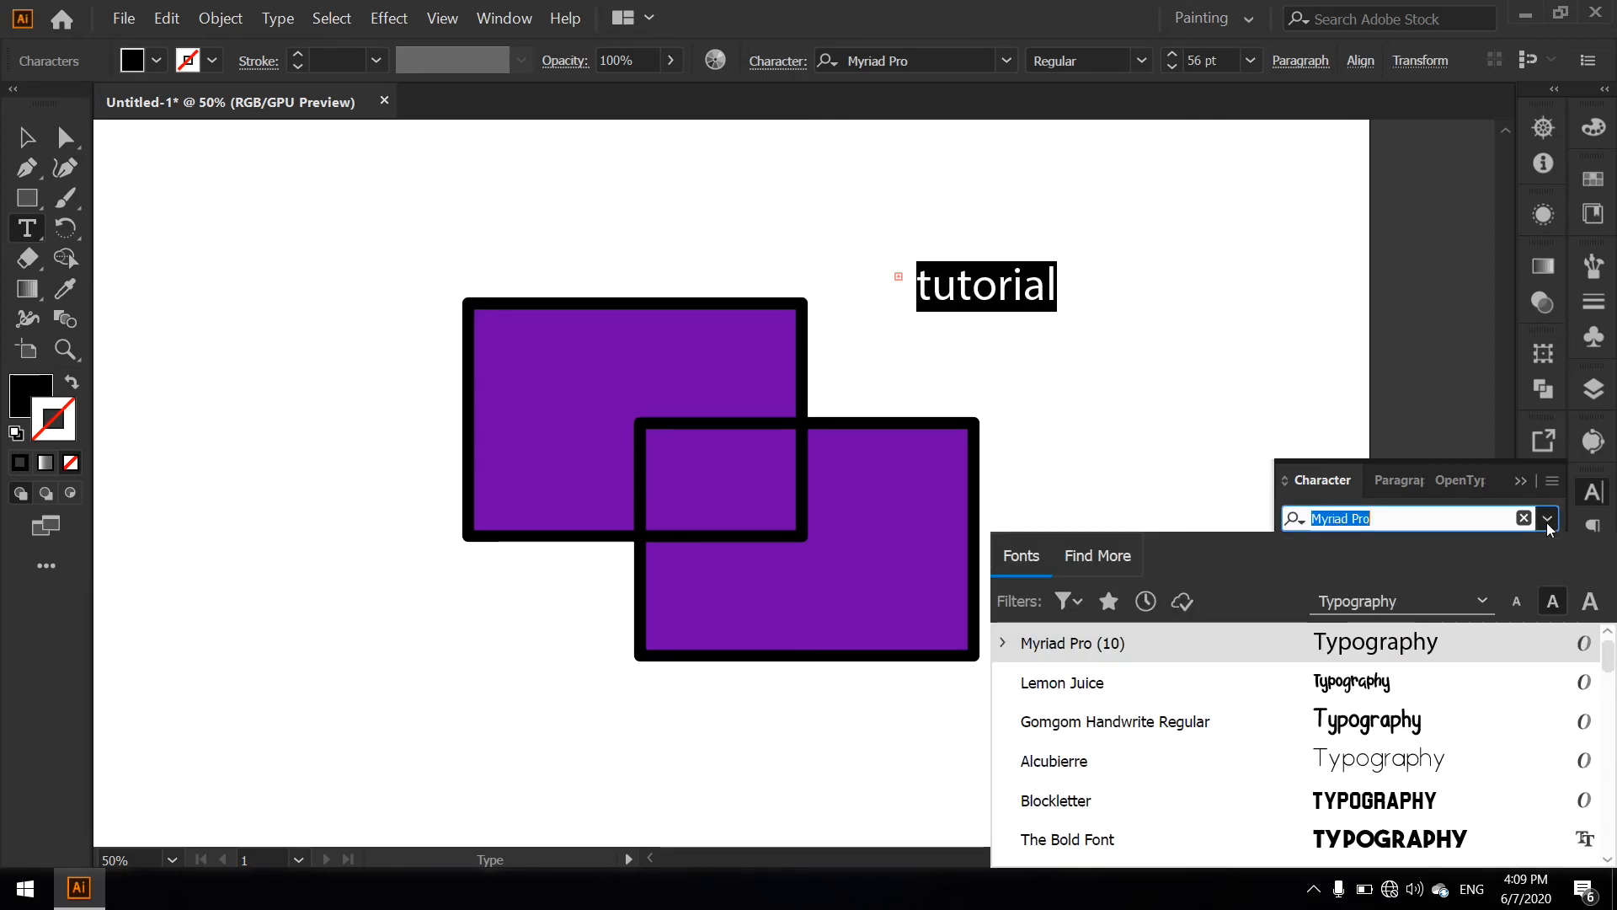
left_click(1434, 717)
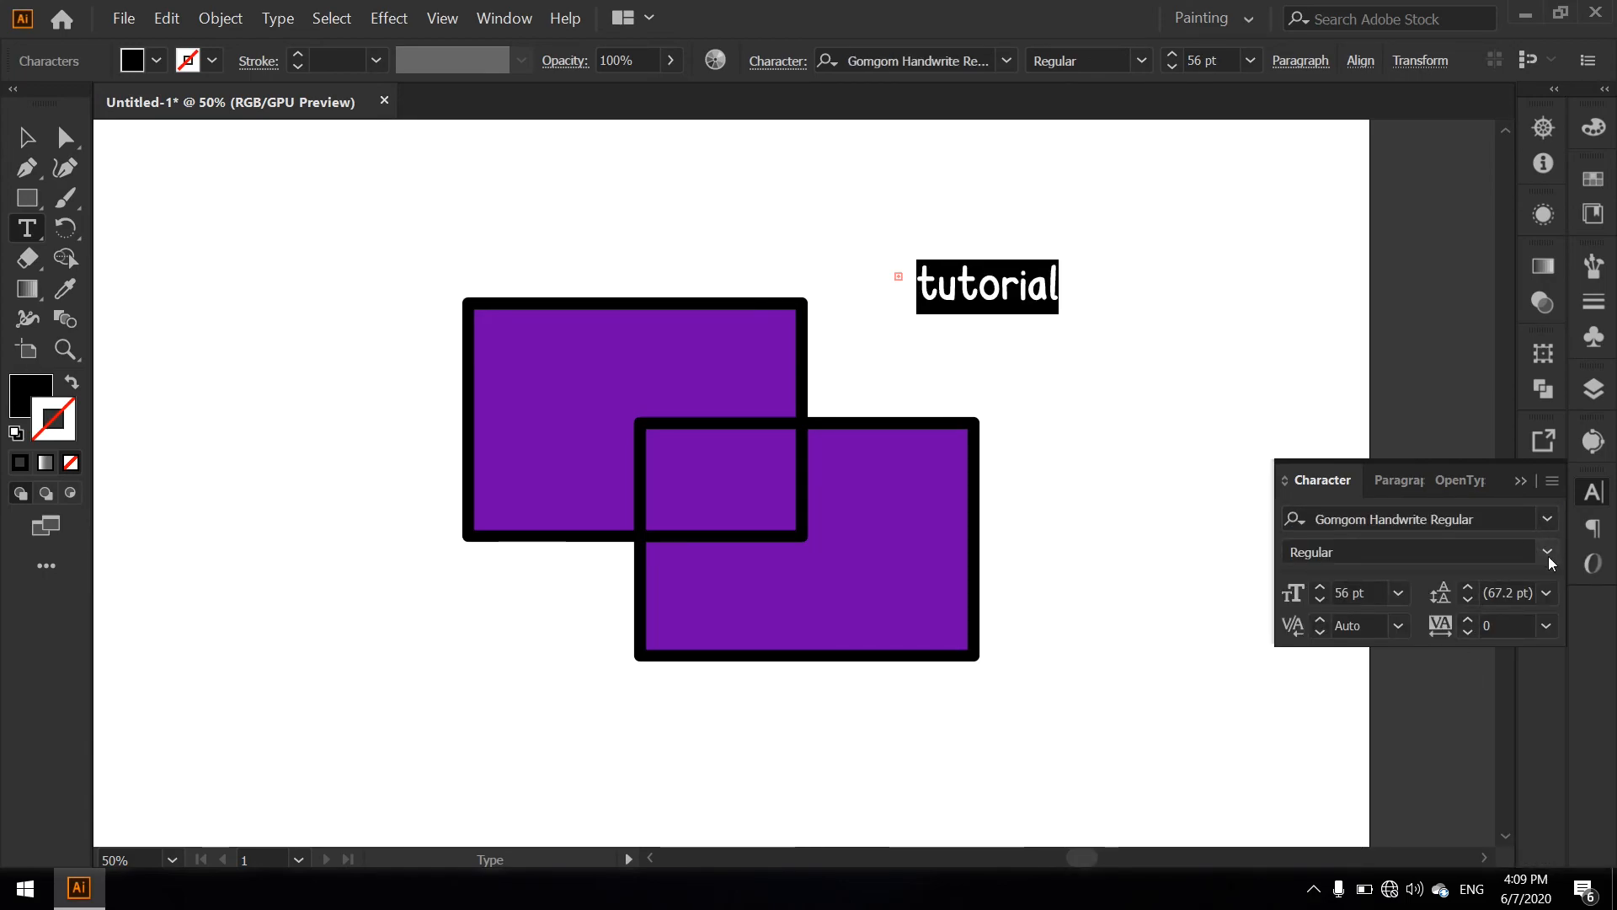